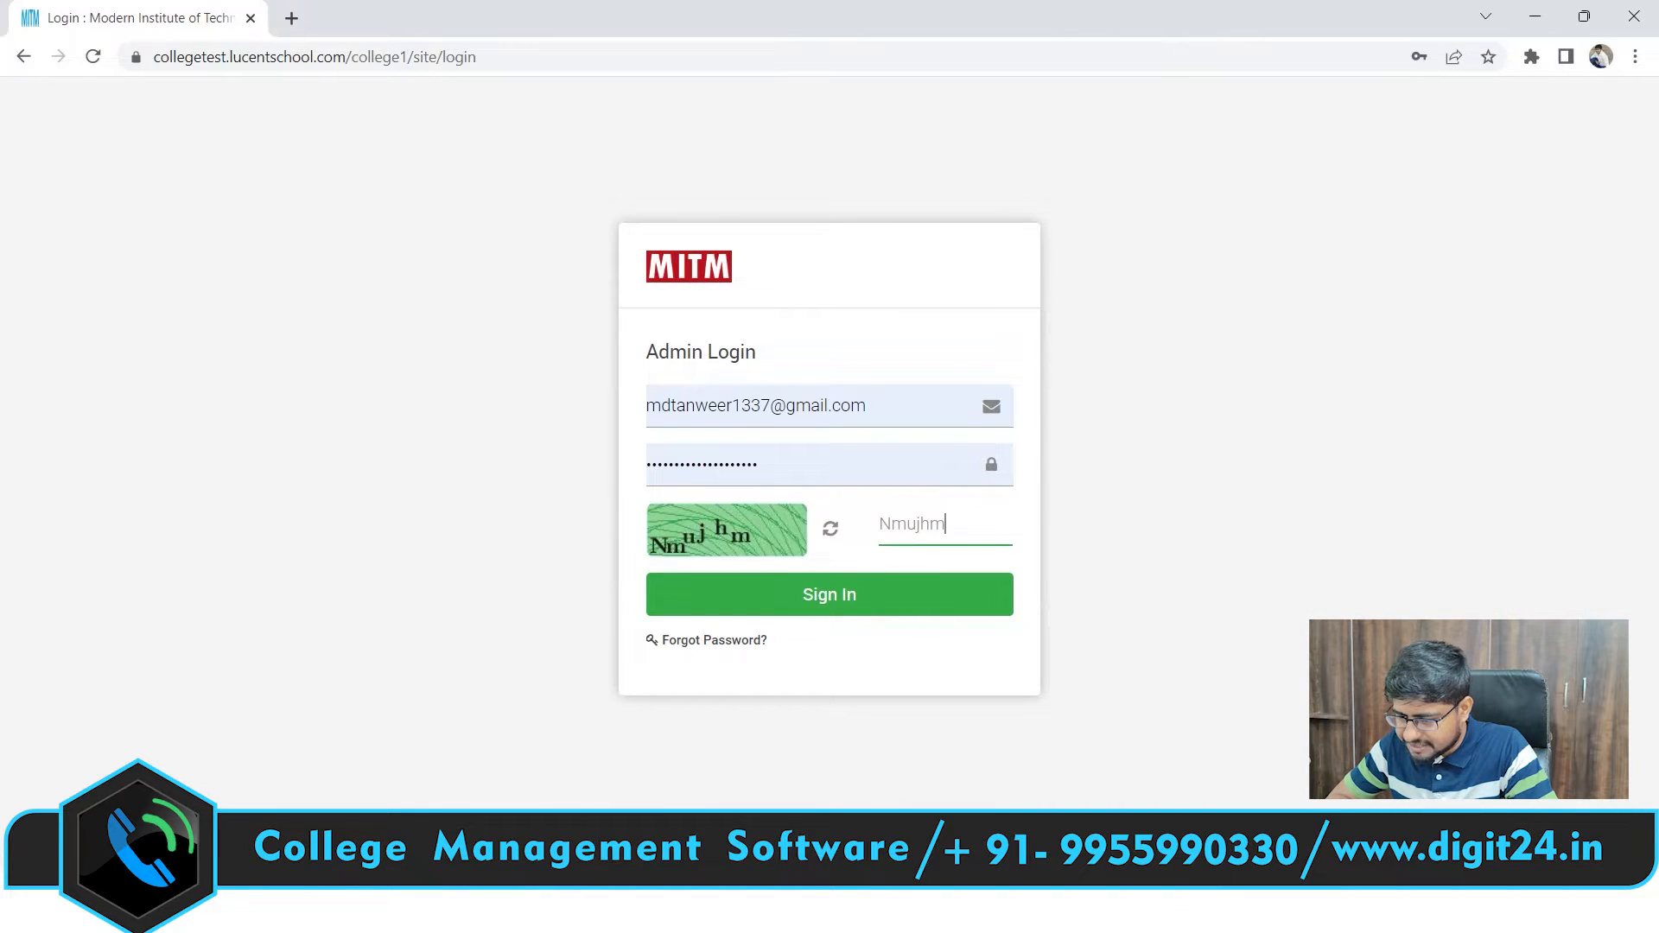
Sign in as admin and scroll through the MITM dashboard charts and sidebar menu
click(875, 602)
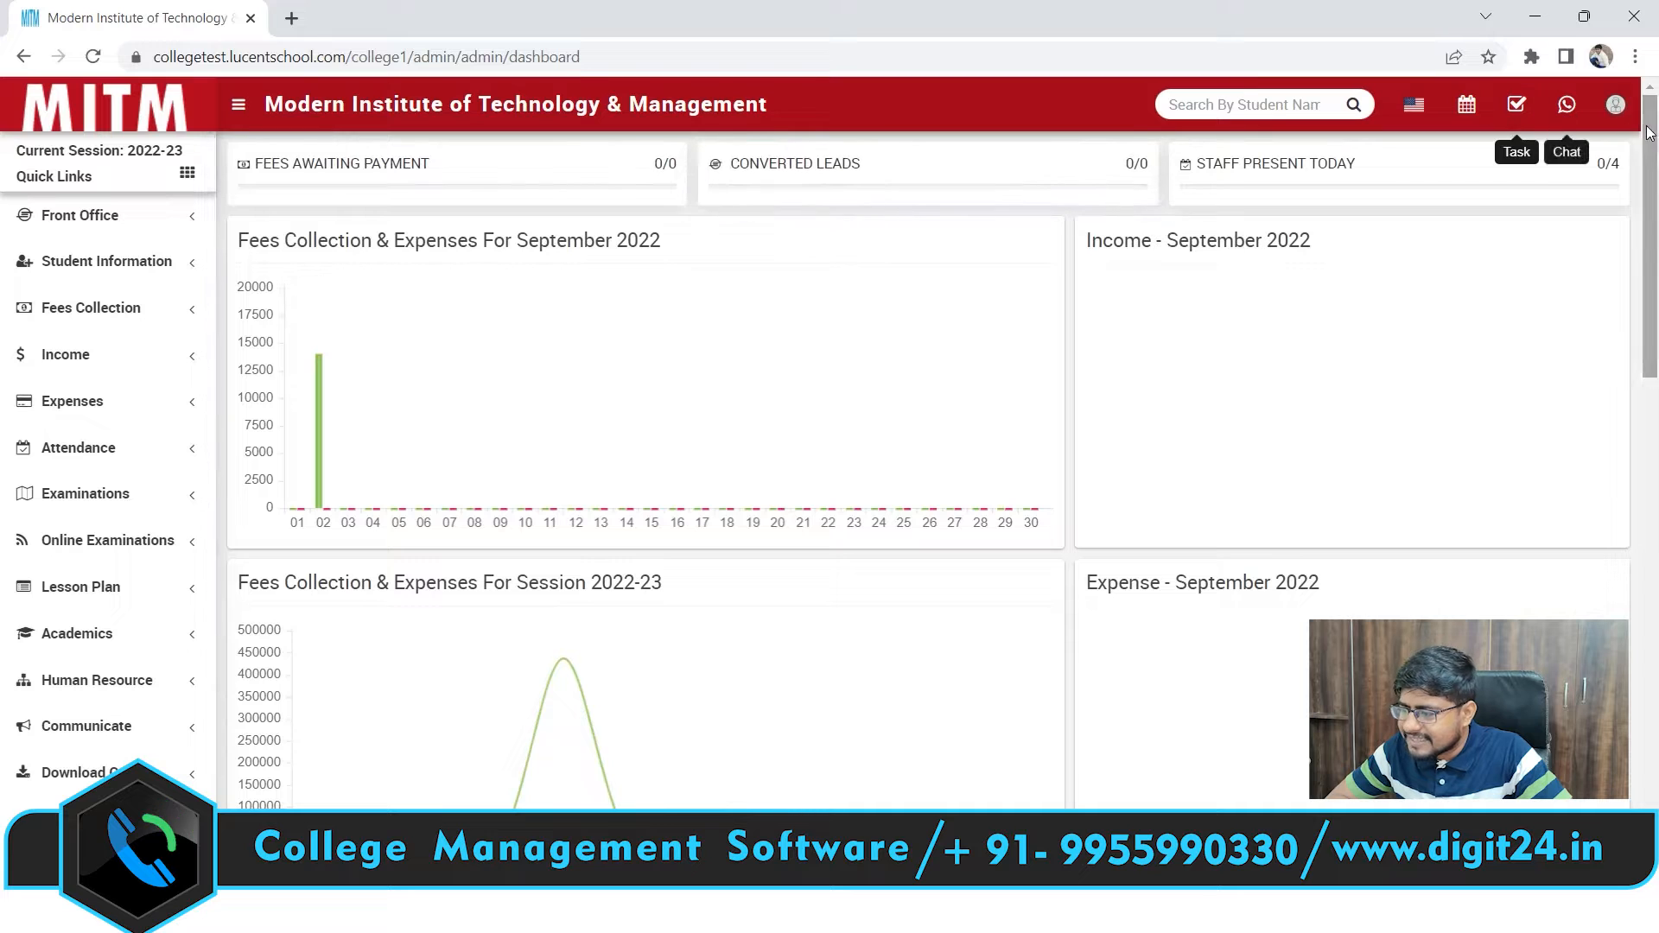
scroll(1650, 167, down, 1)
drag(1650, 167, 1654, 103)
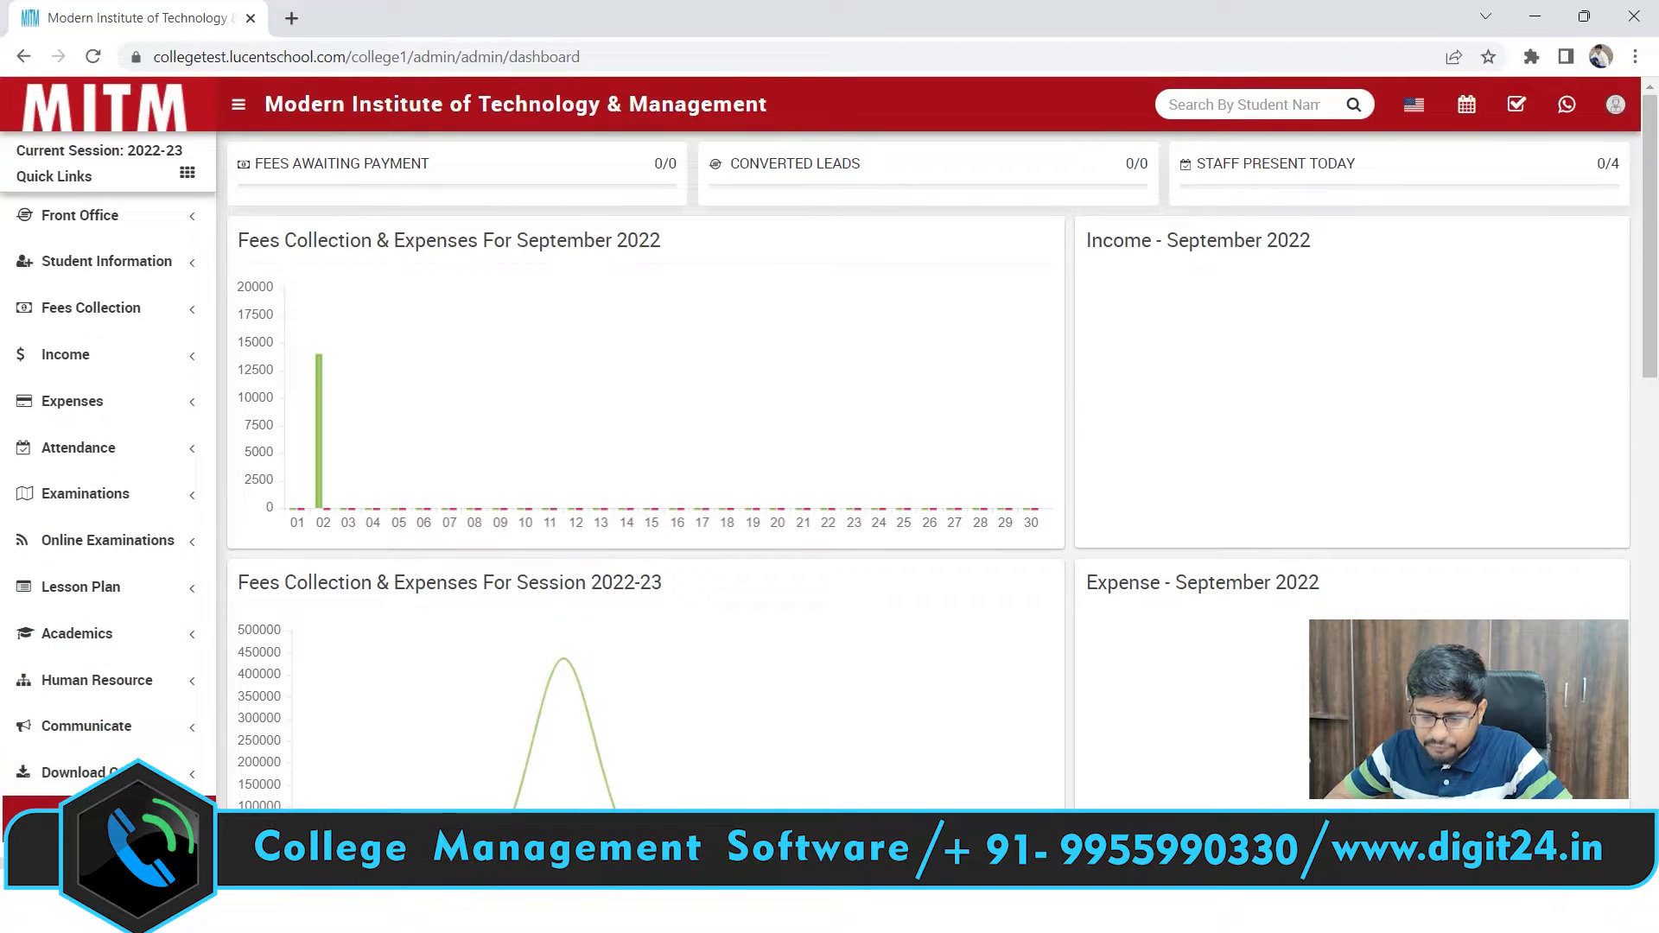
drag(208, 269, 216, 565)
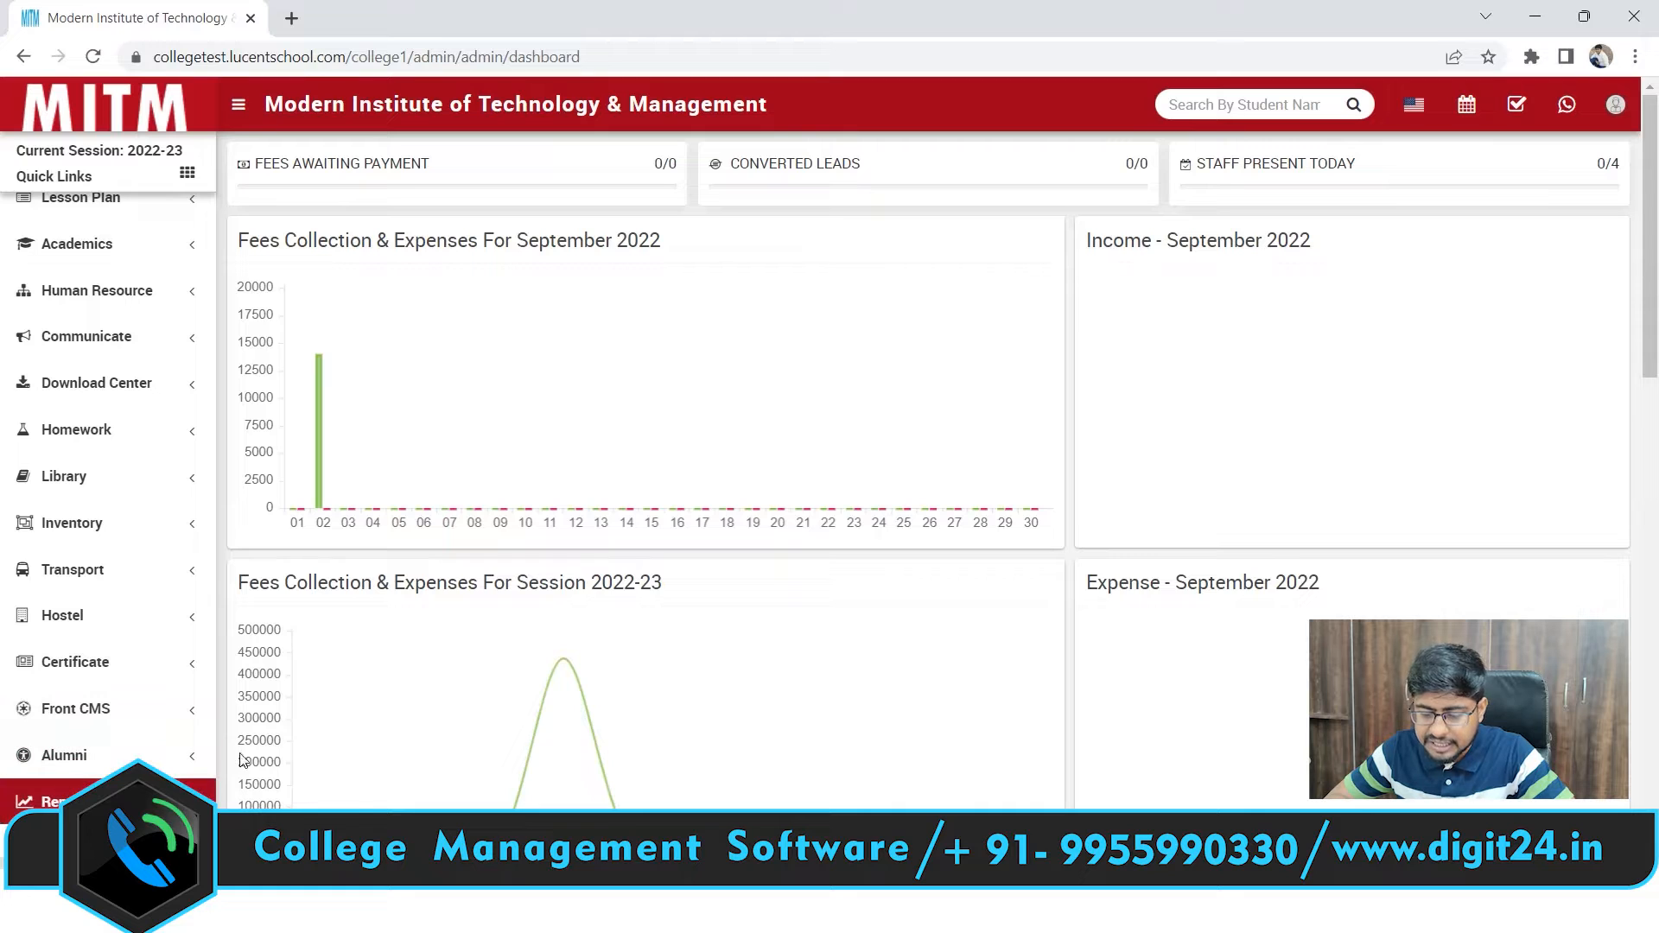
drag(210, 706, 202, 385)
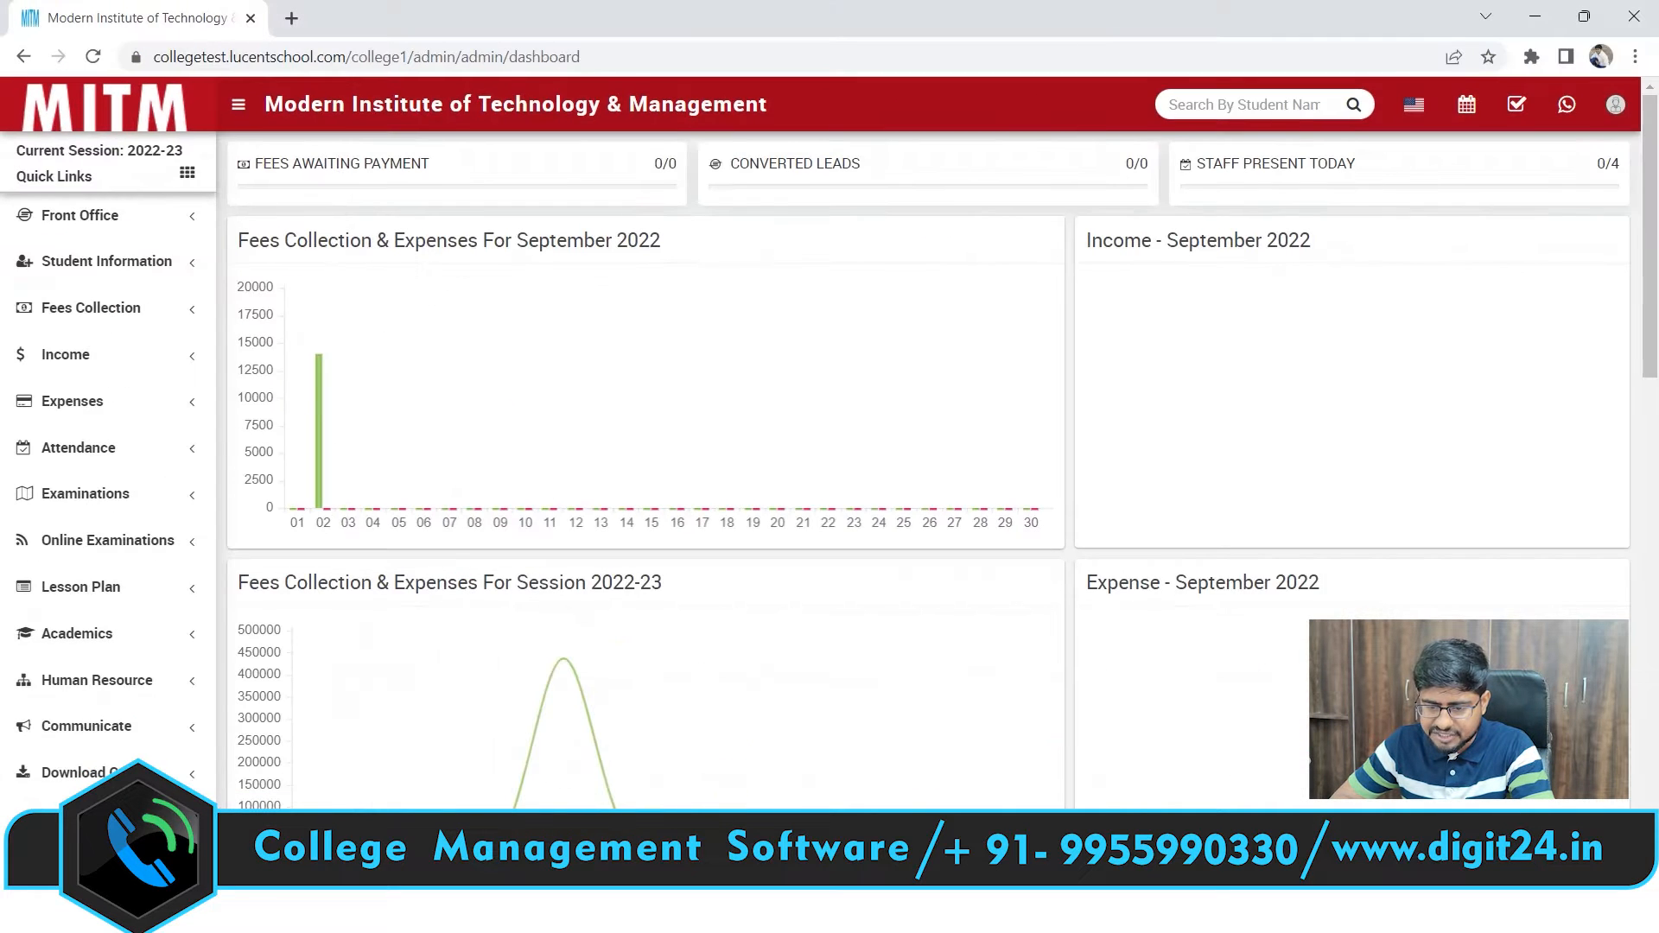
click(148, 263)
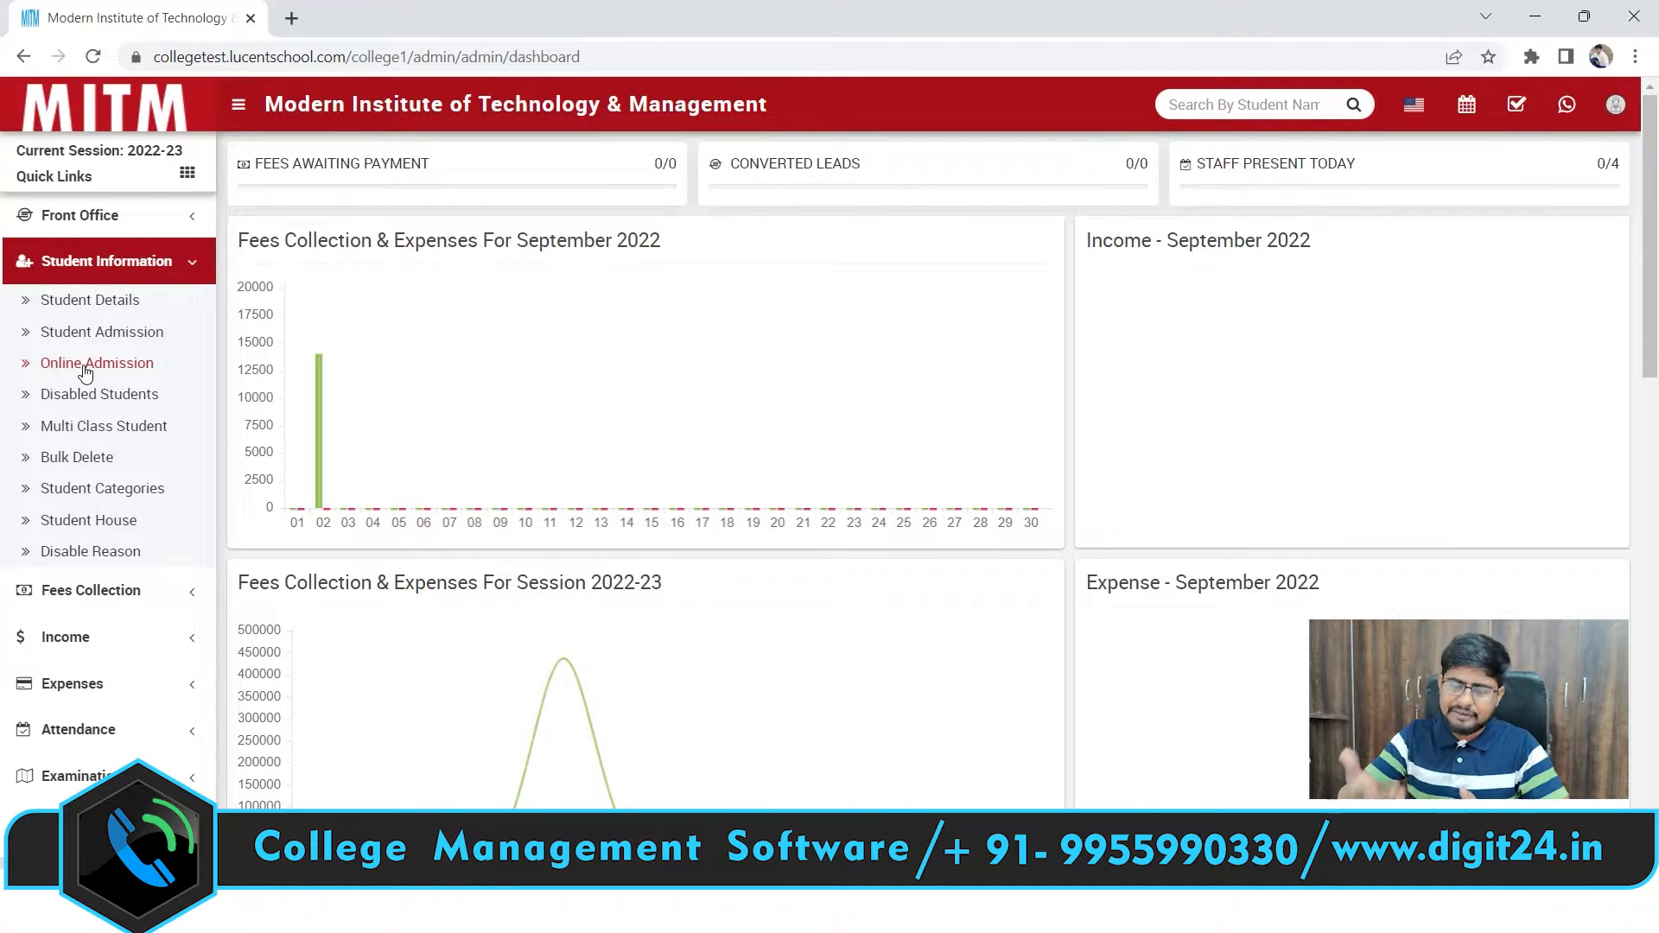
click(132, 217)
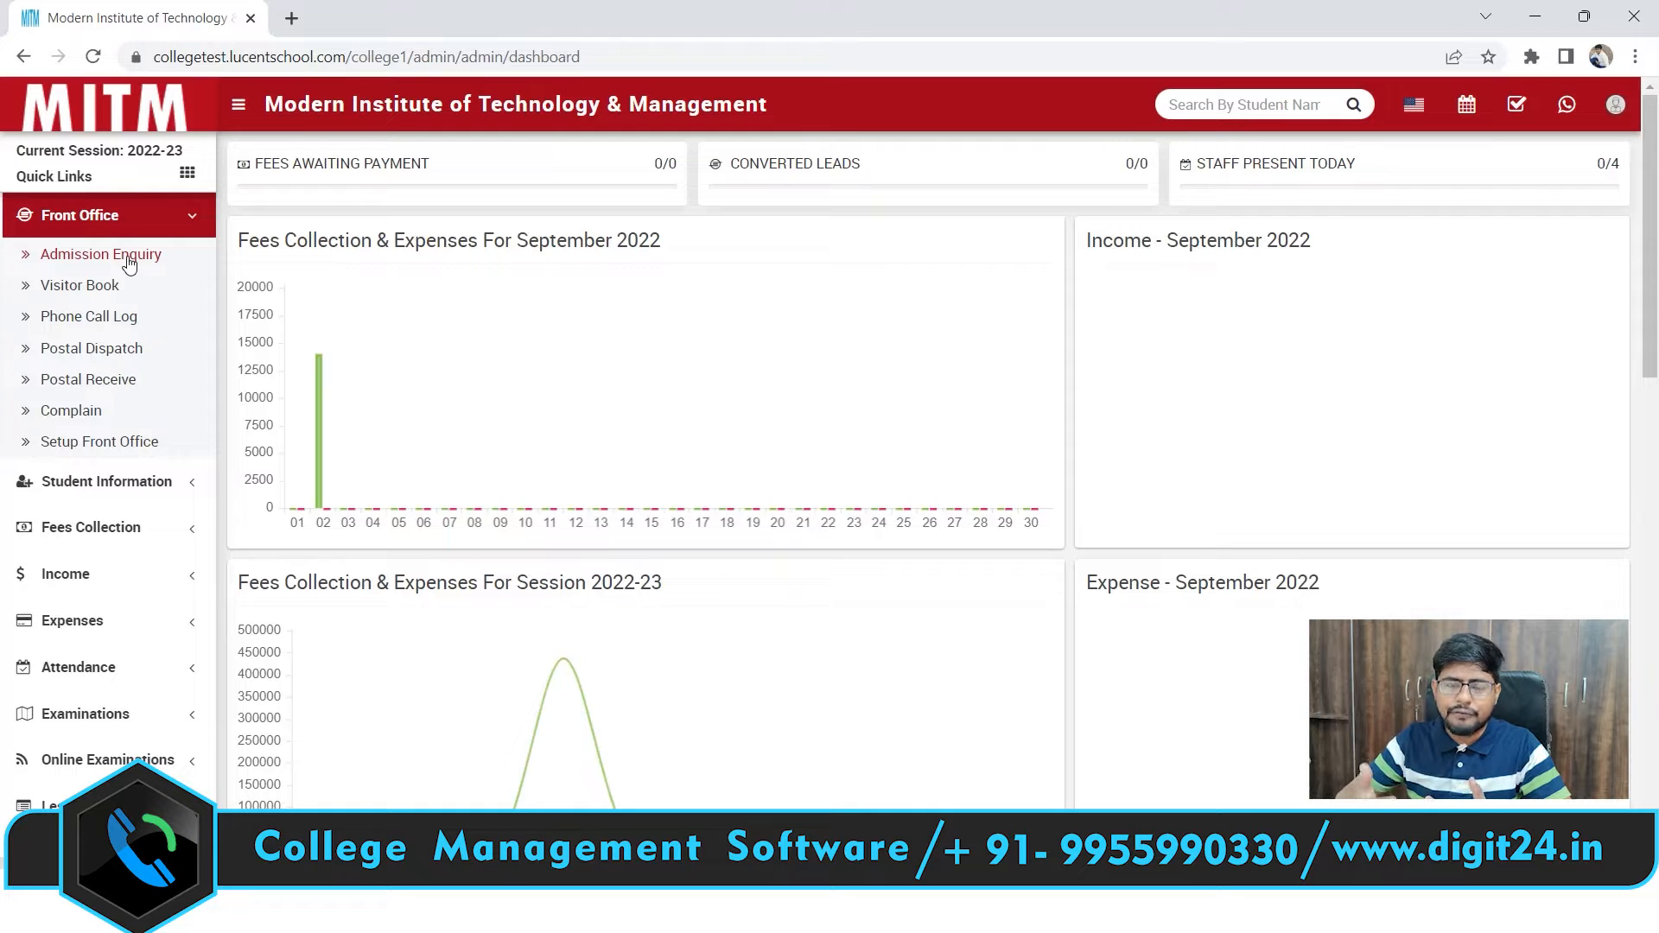
click(170, 230)
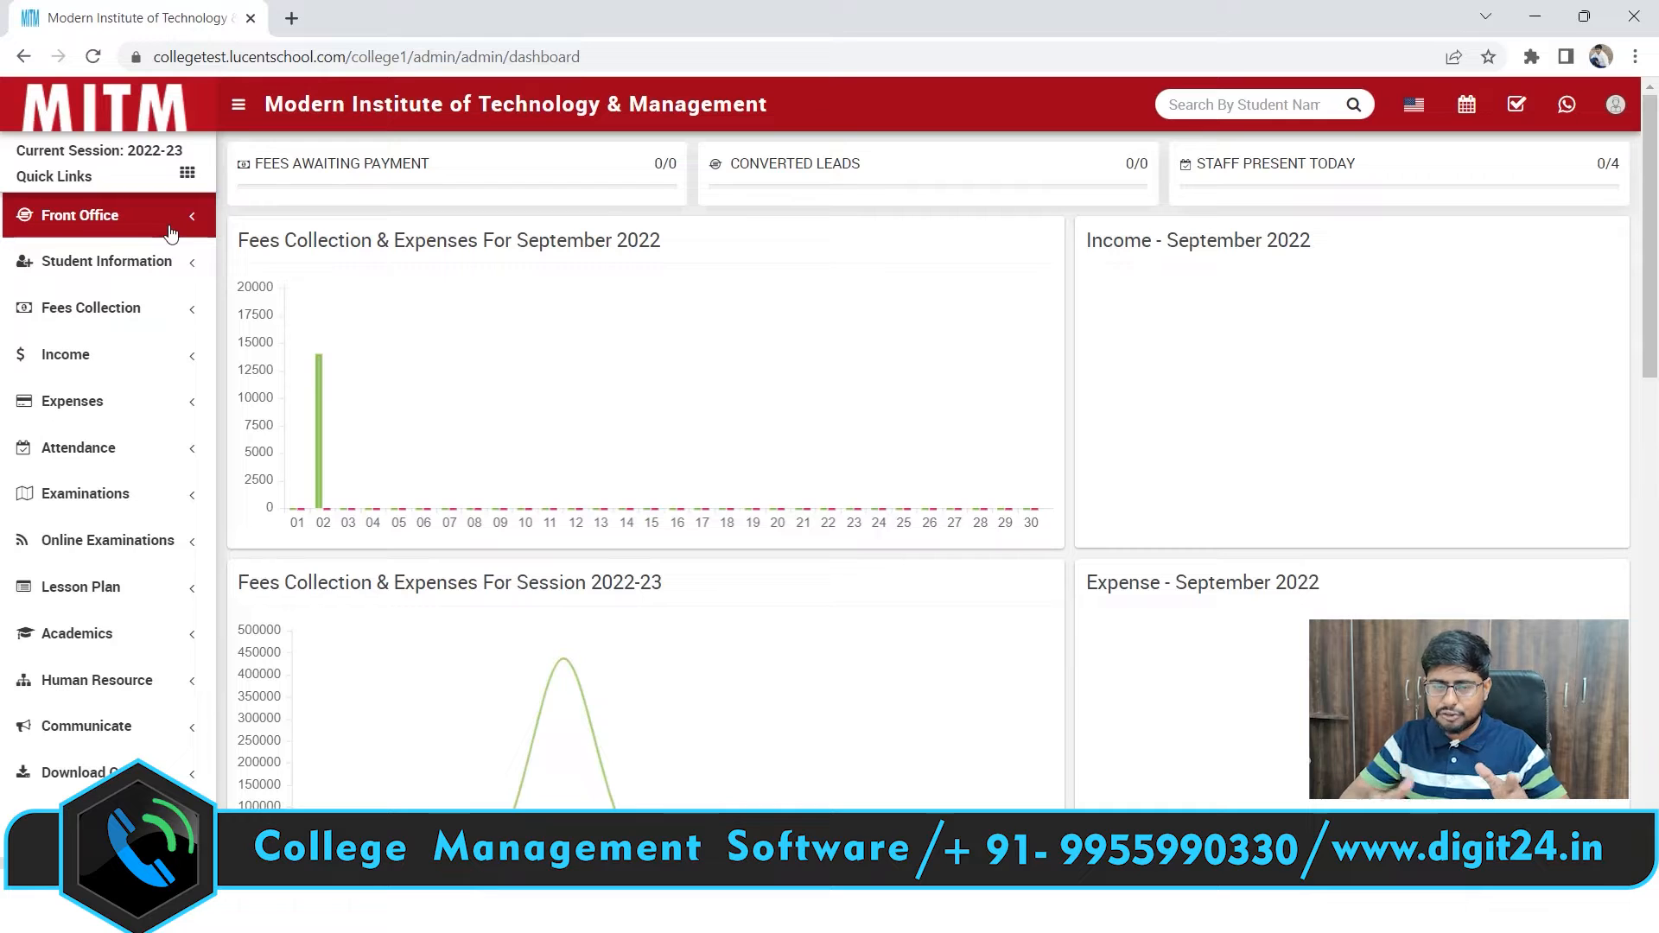
Open the Student Admission form from the Student Information sidebar section
right_click(131, 262)
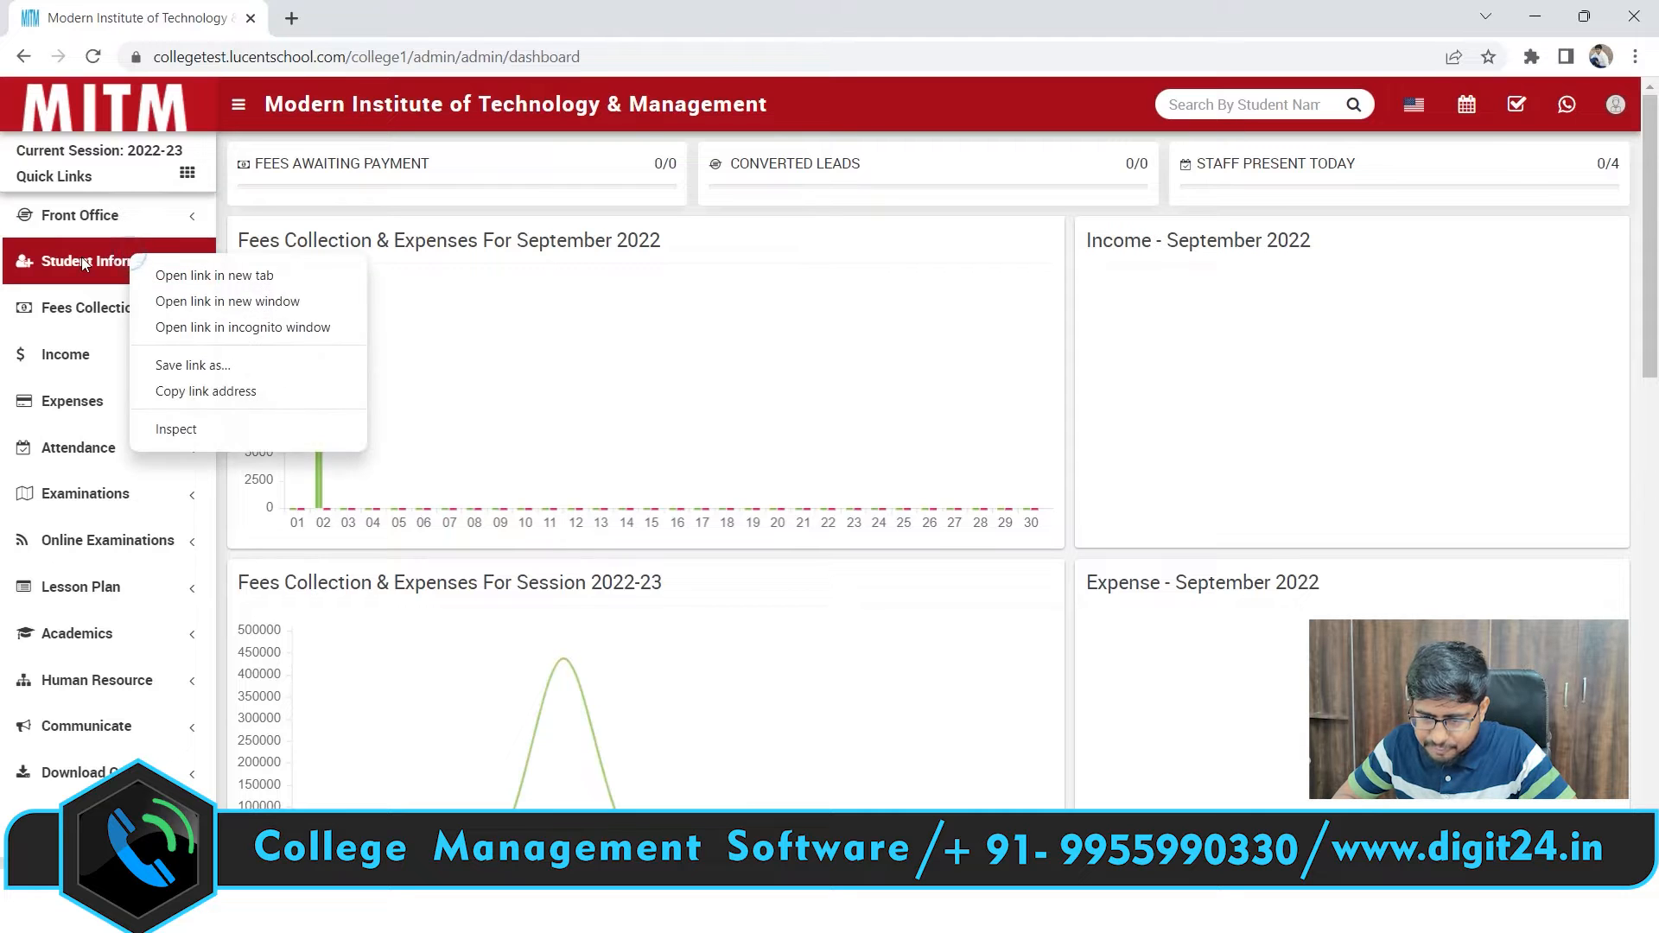
click(84, 263)
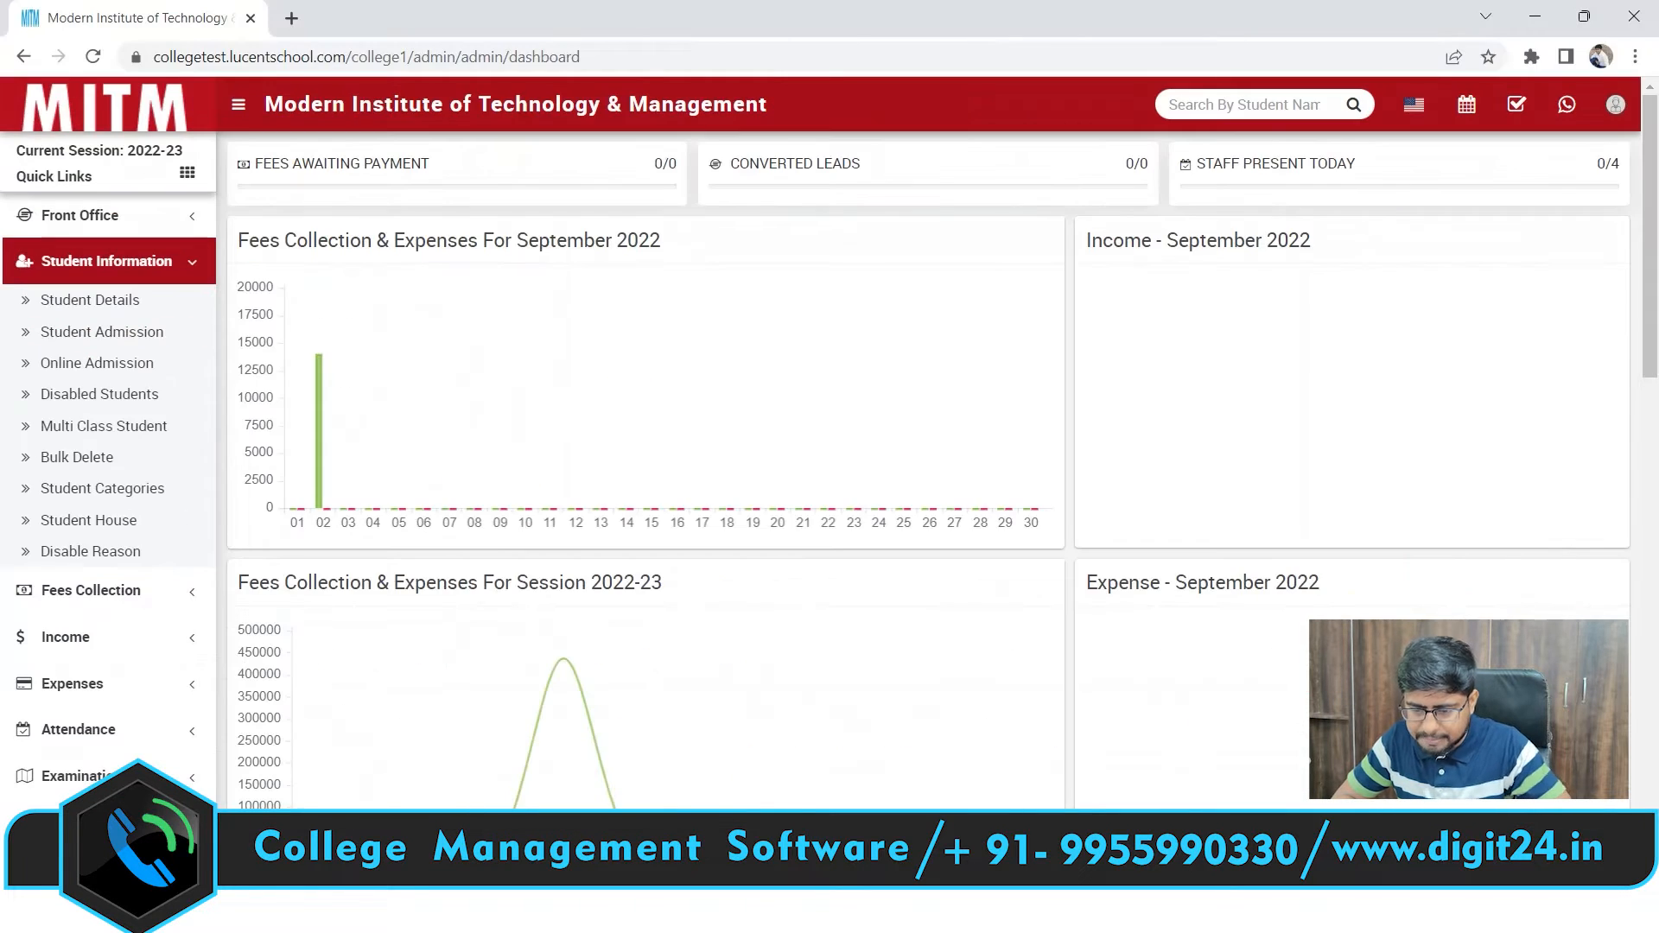
click(145, 335)
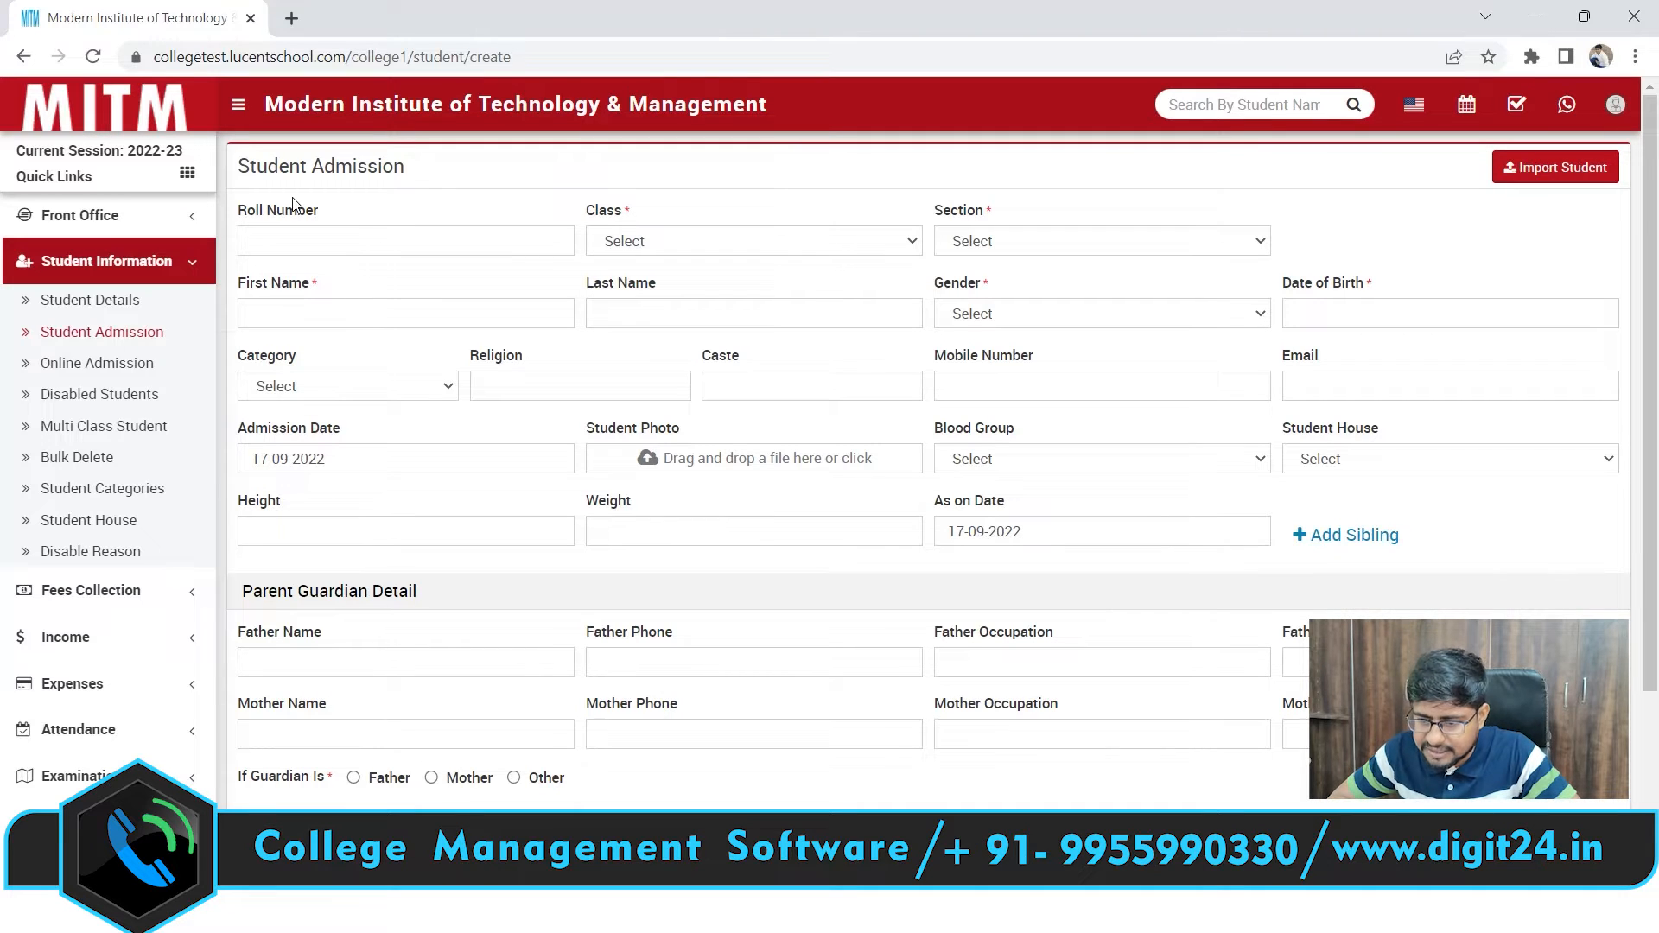
Enter roll number 5 on the admission form
click(297, 237)
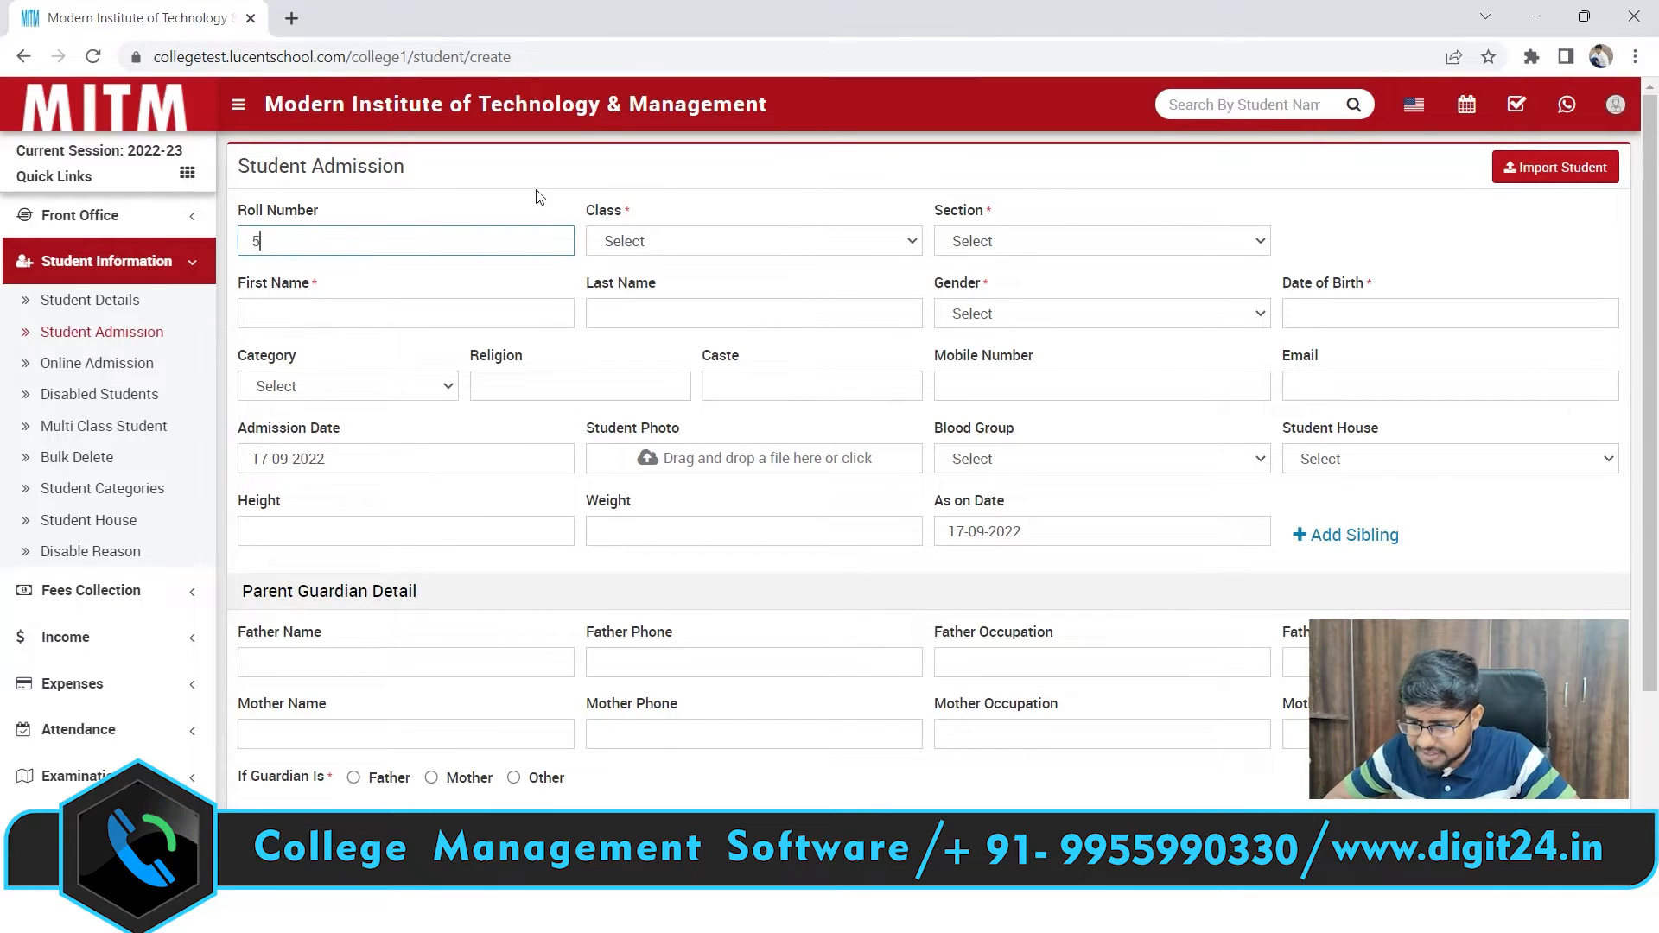
click(640, 242)
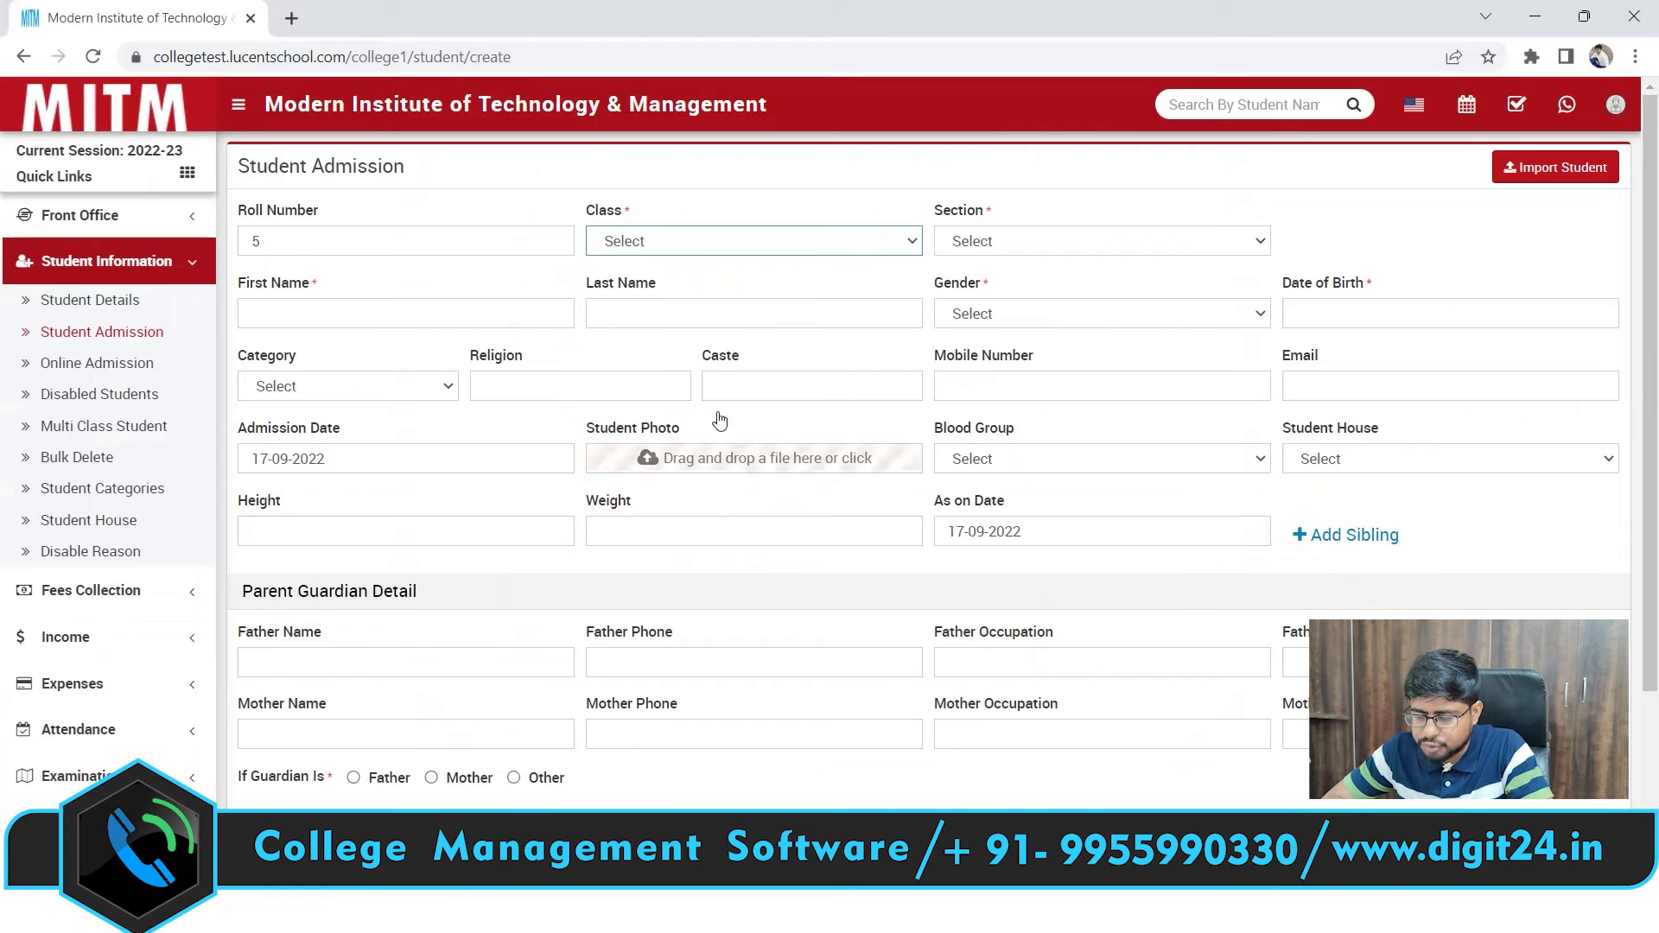
Choose class MBA 1ST YEAR and section A
click(694, 238)
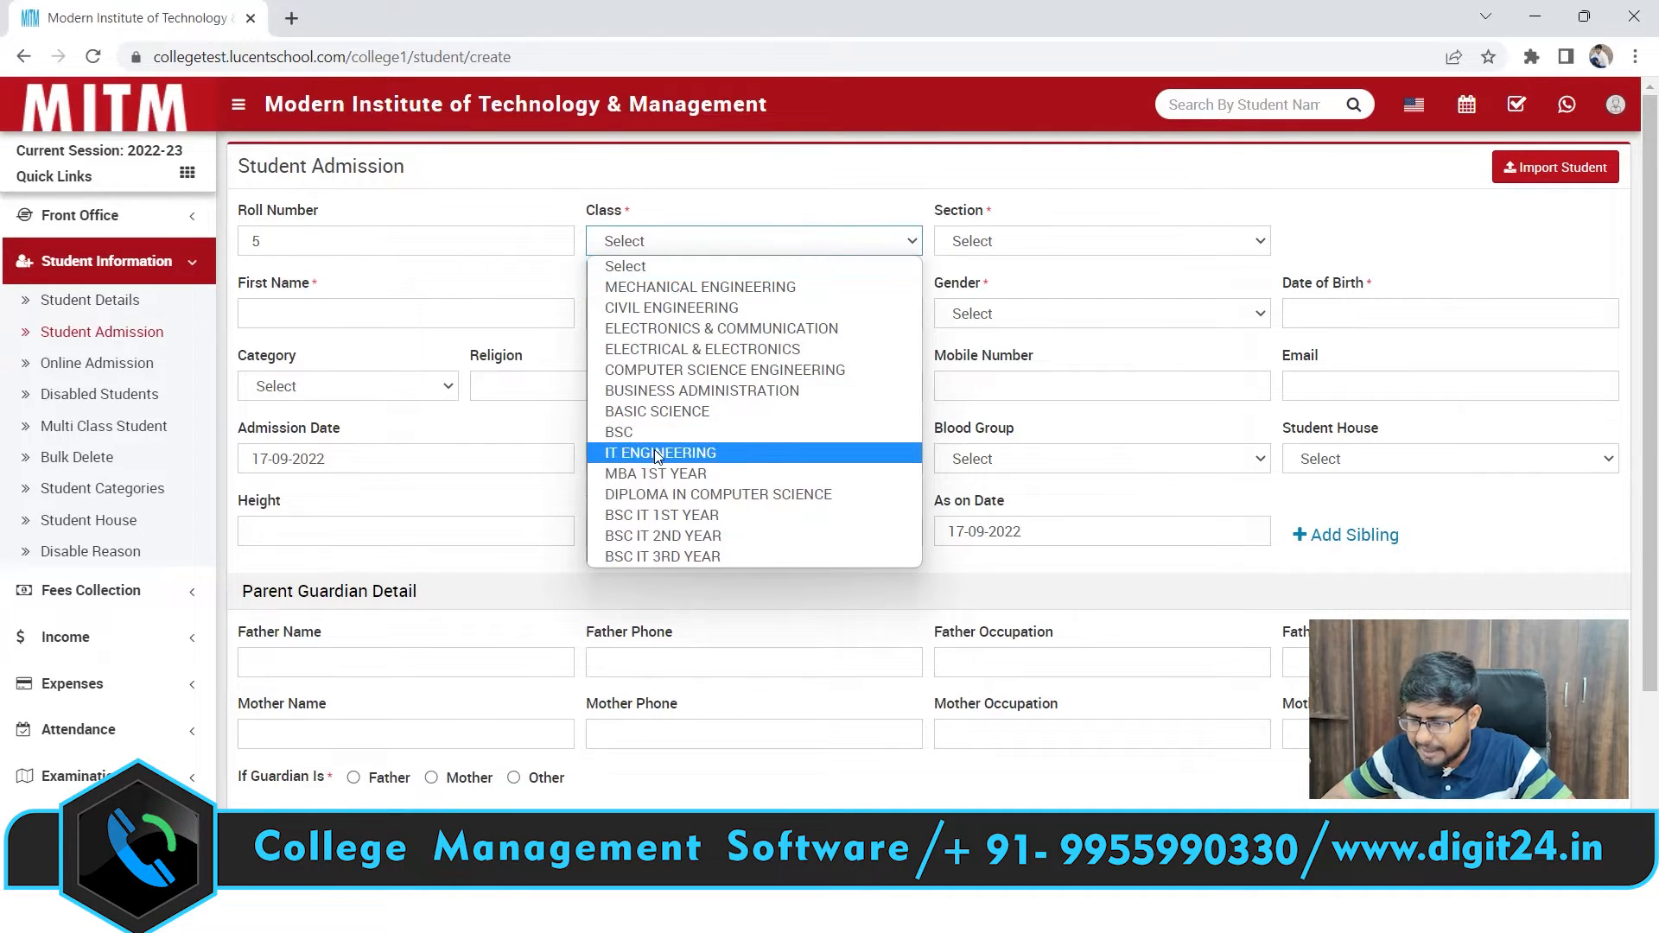
click(676, 476)
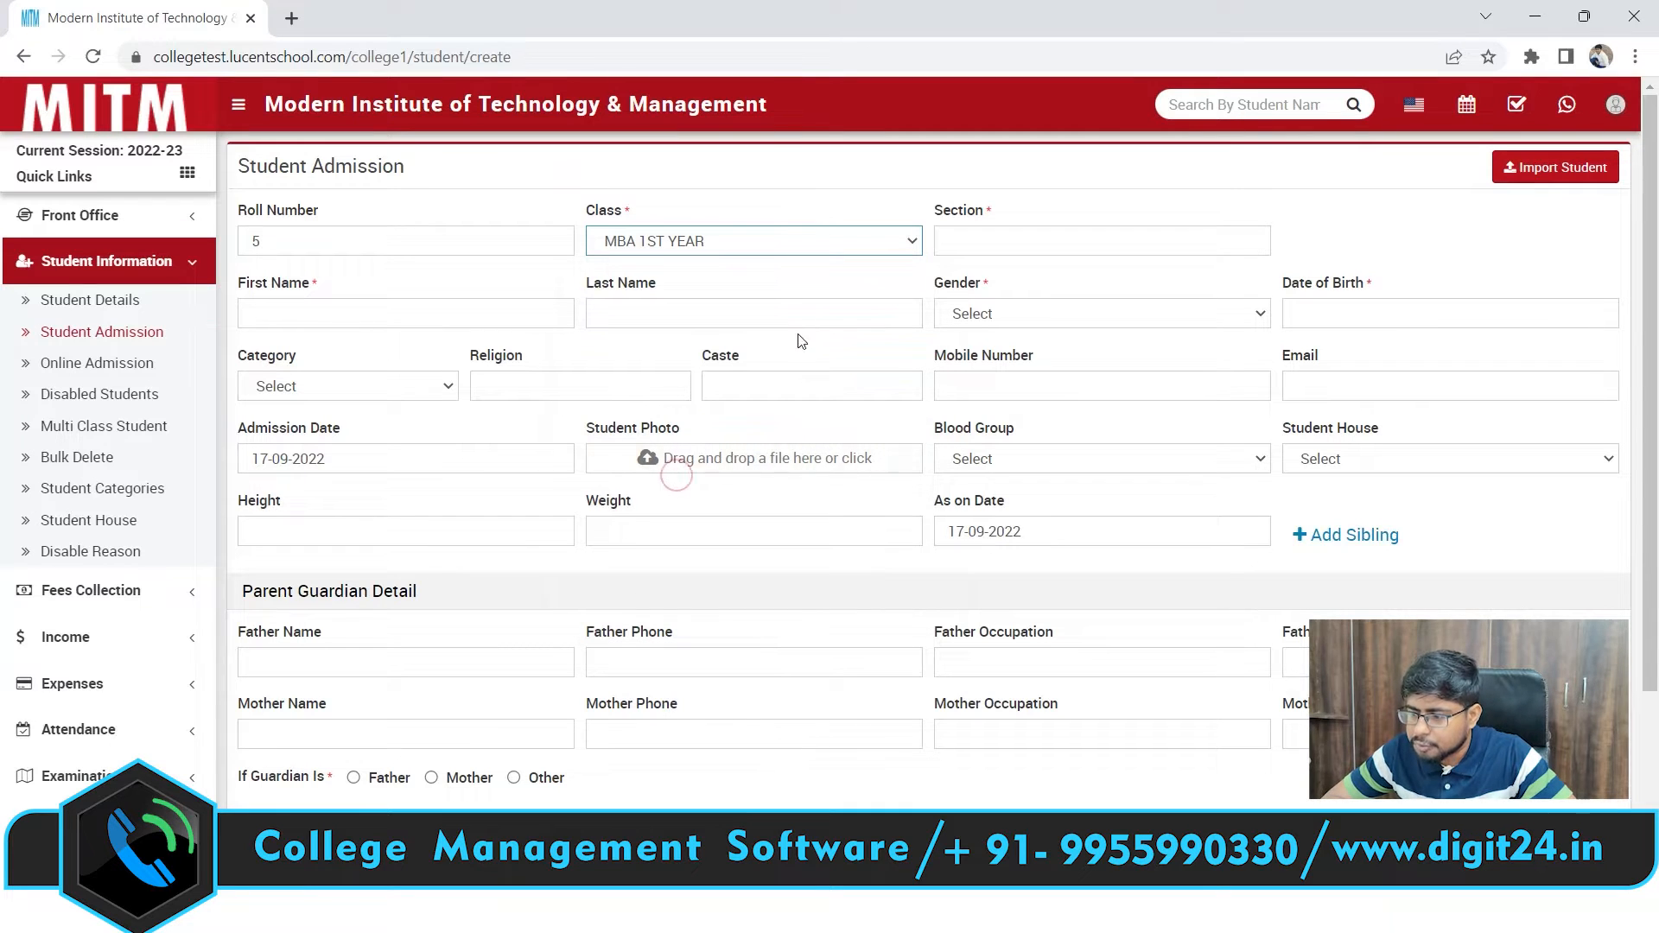
click(967, 241)
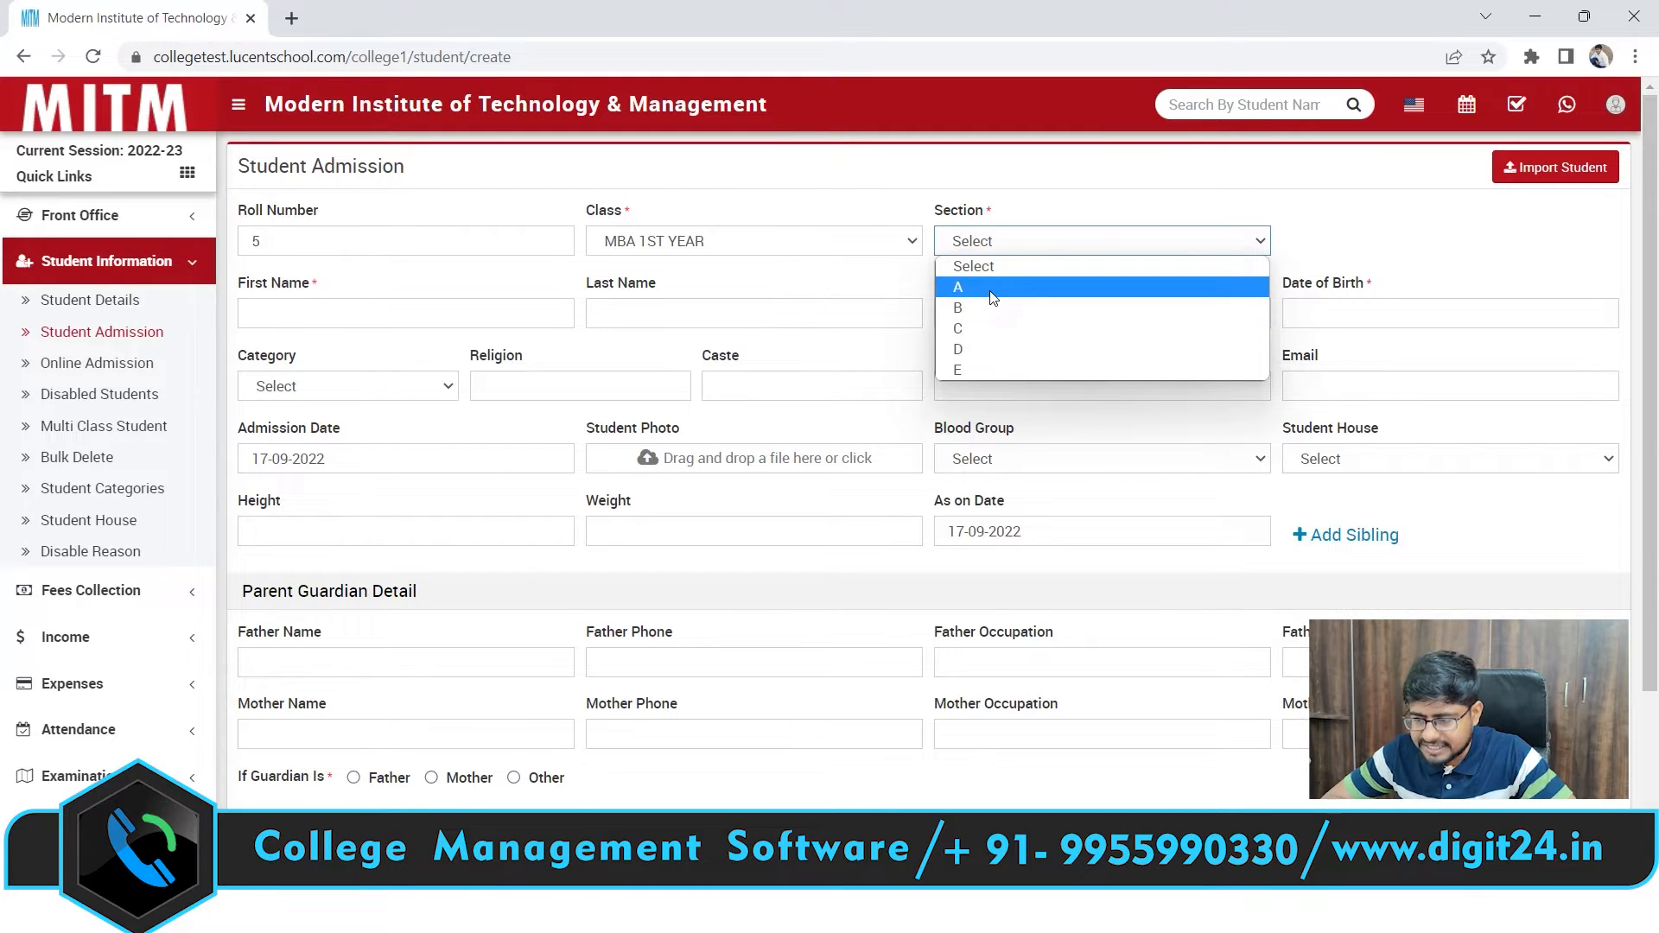
click(991, 294)
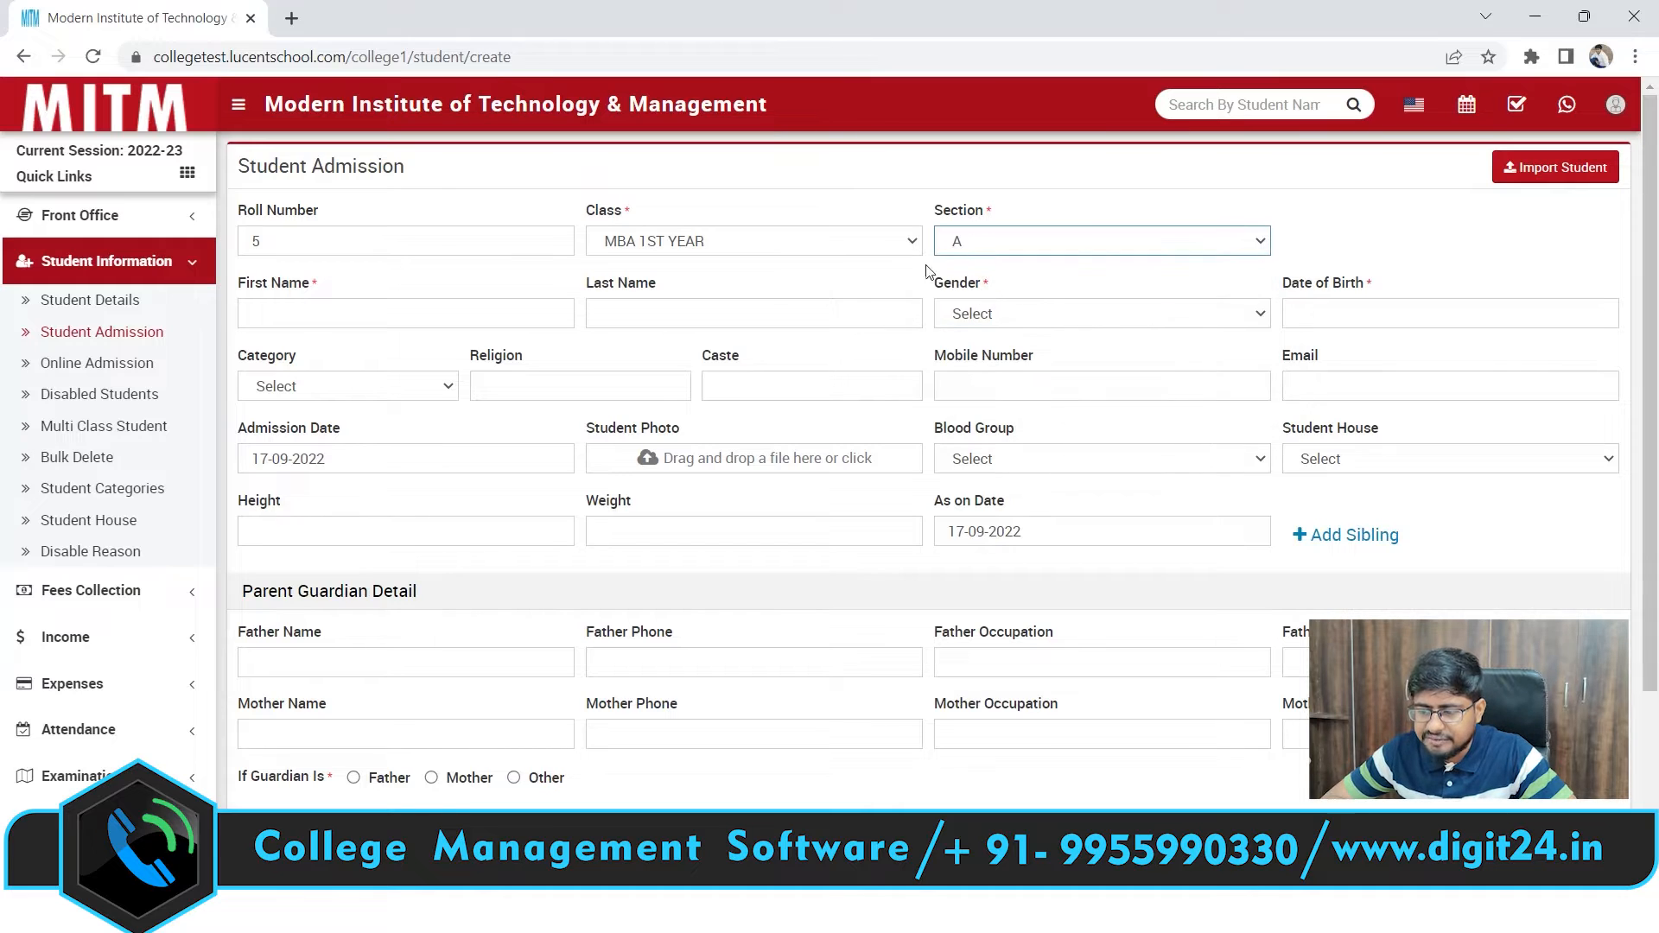
Check the sections offered for BSC IT 1ST YEAR and MECHANICAL ENGINEERING
click(812, 239)
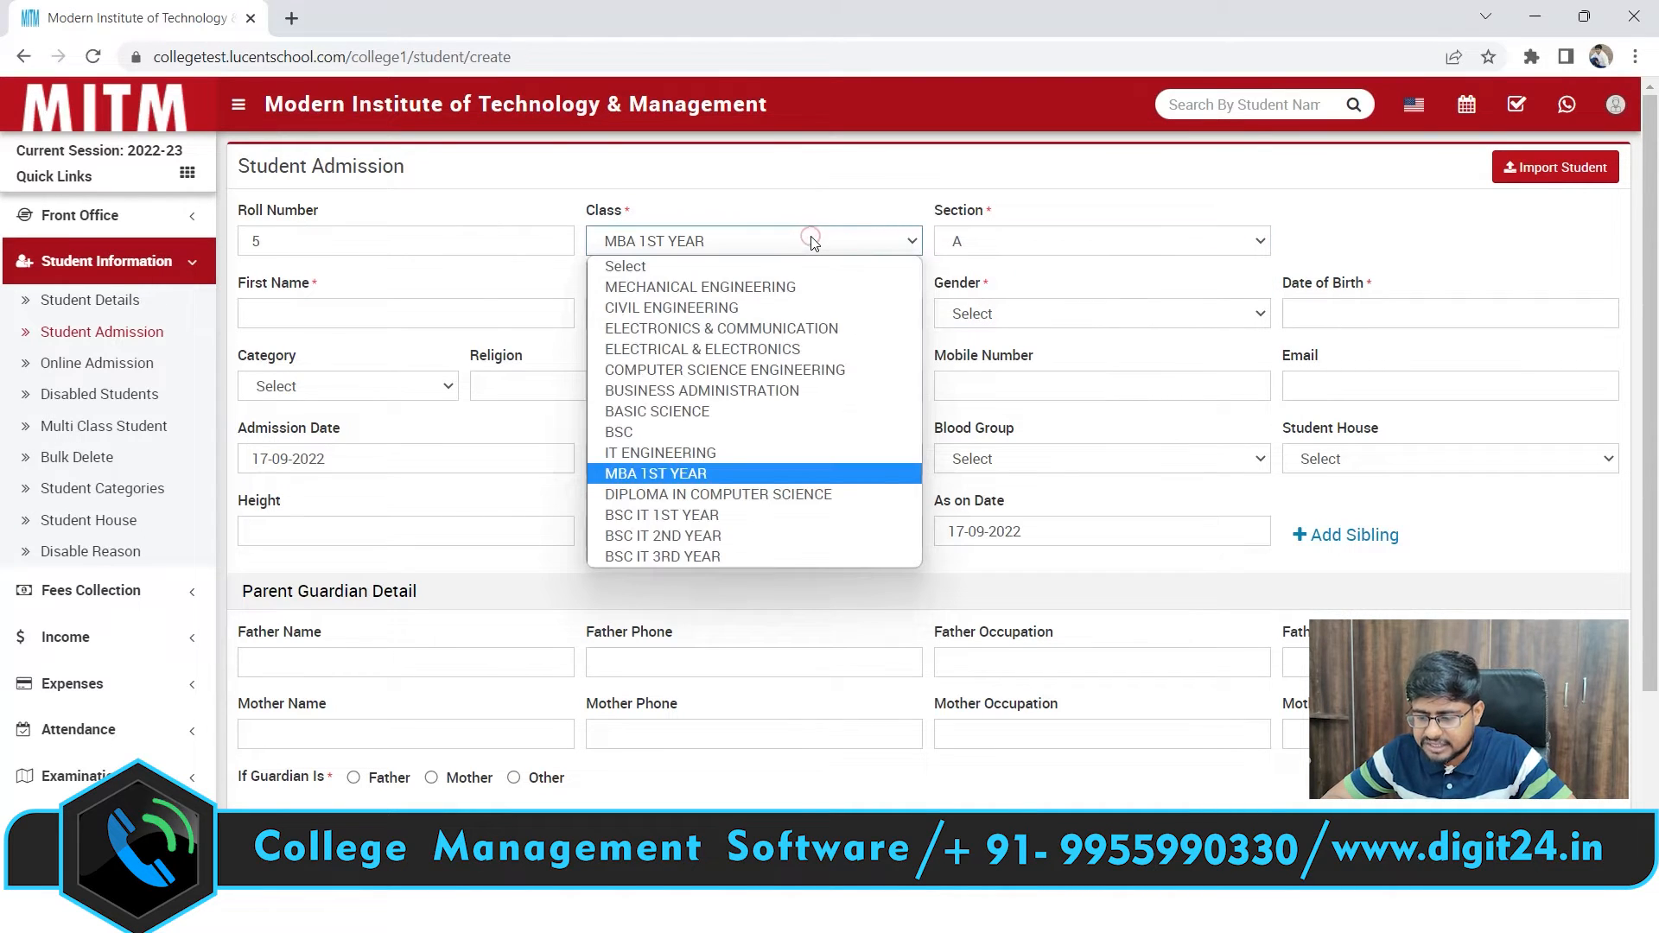
click(674, 516)
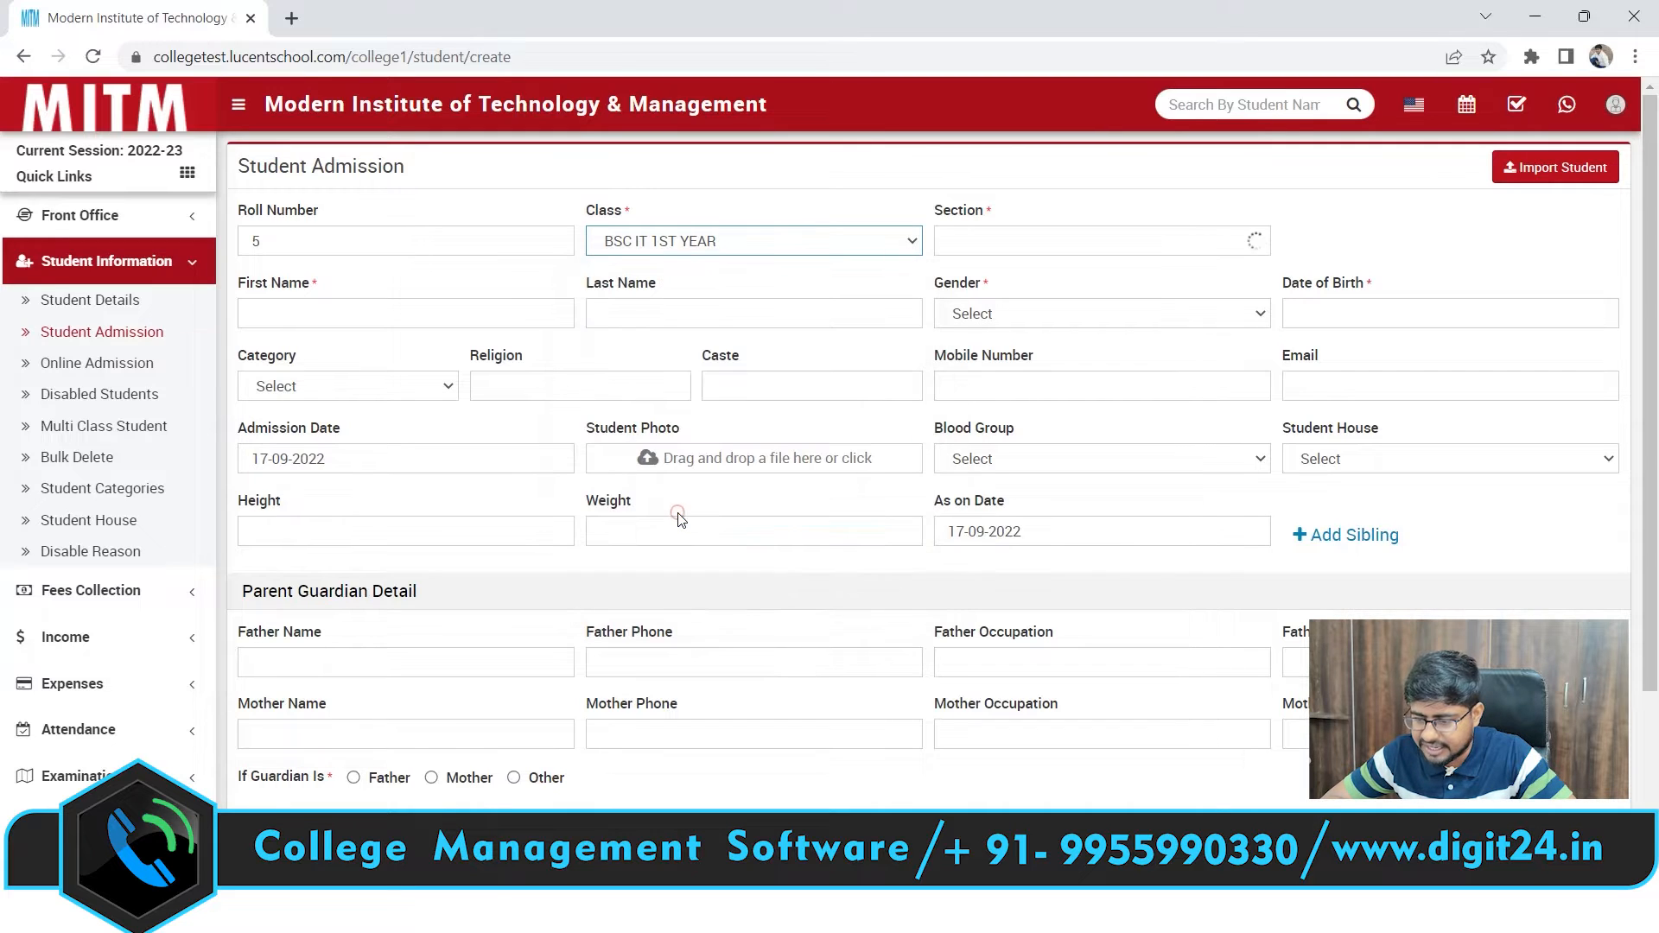
click(1071, 244)
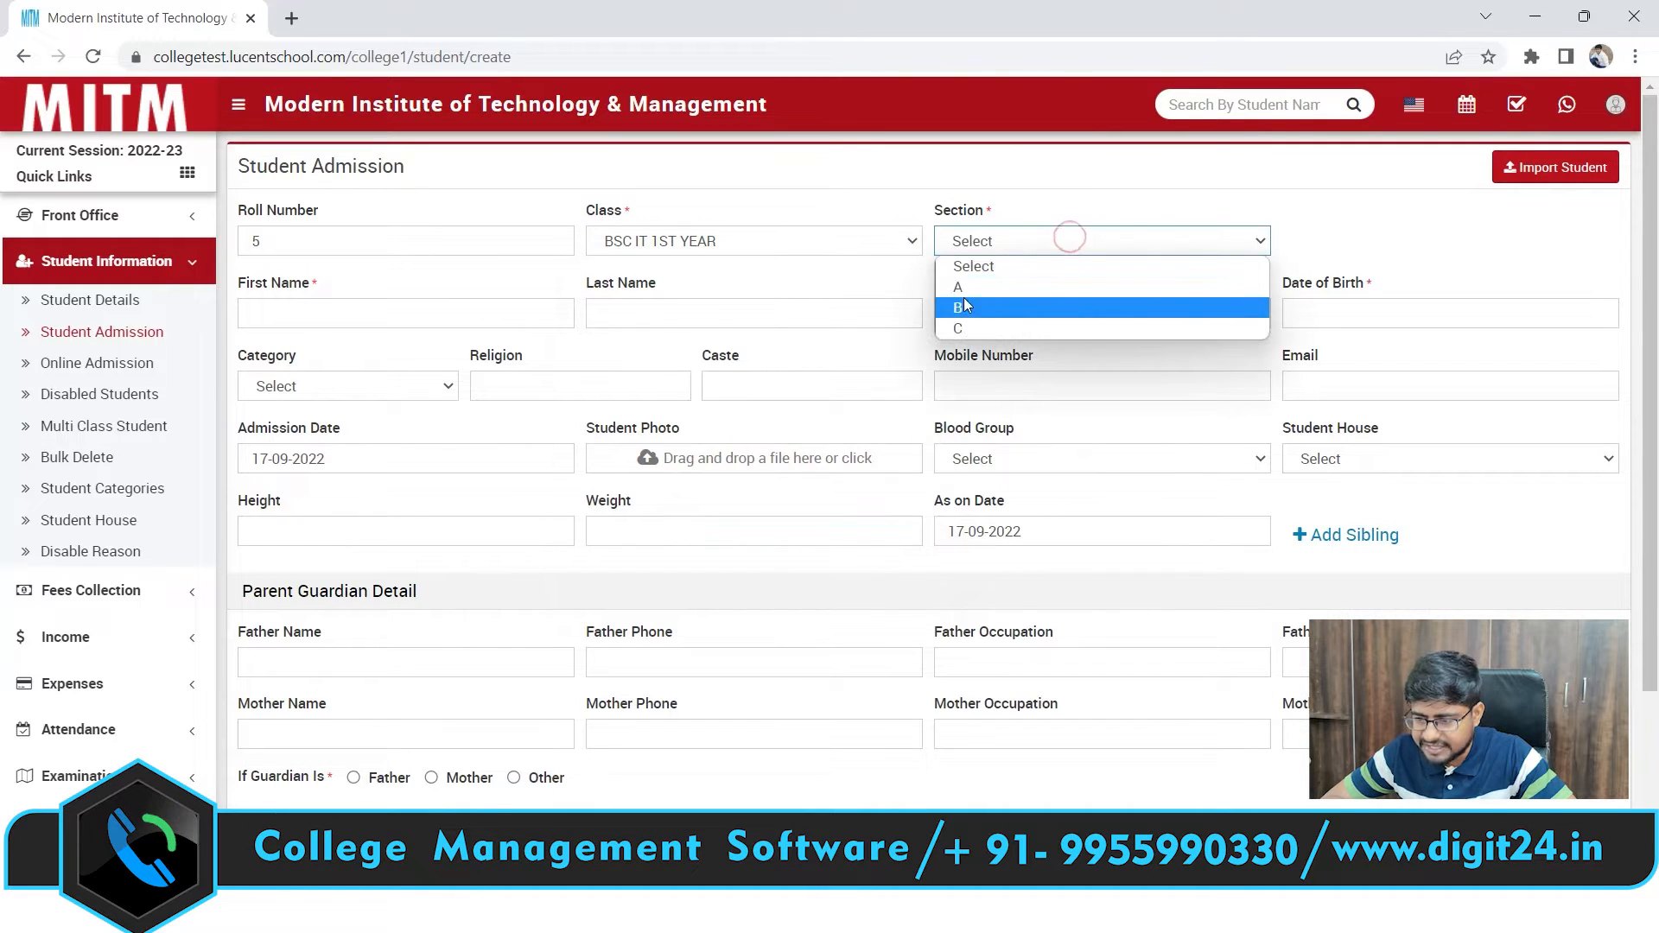
click(775, 242)
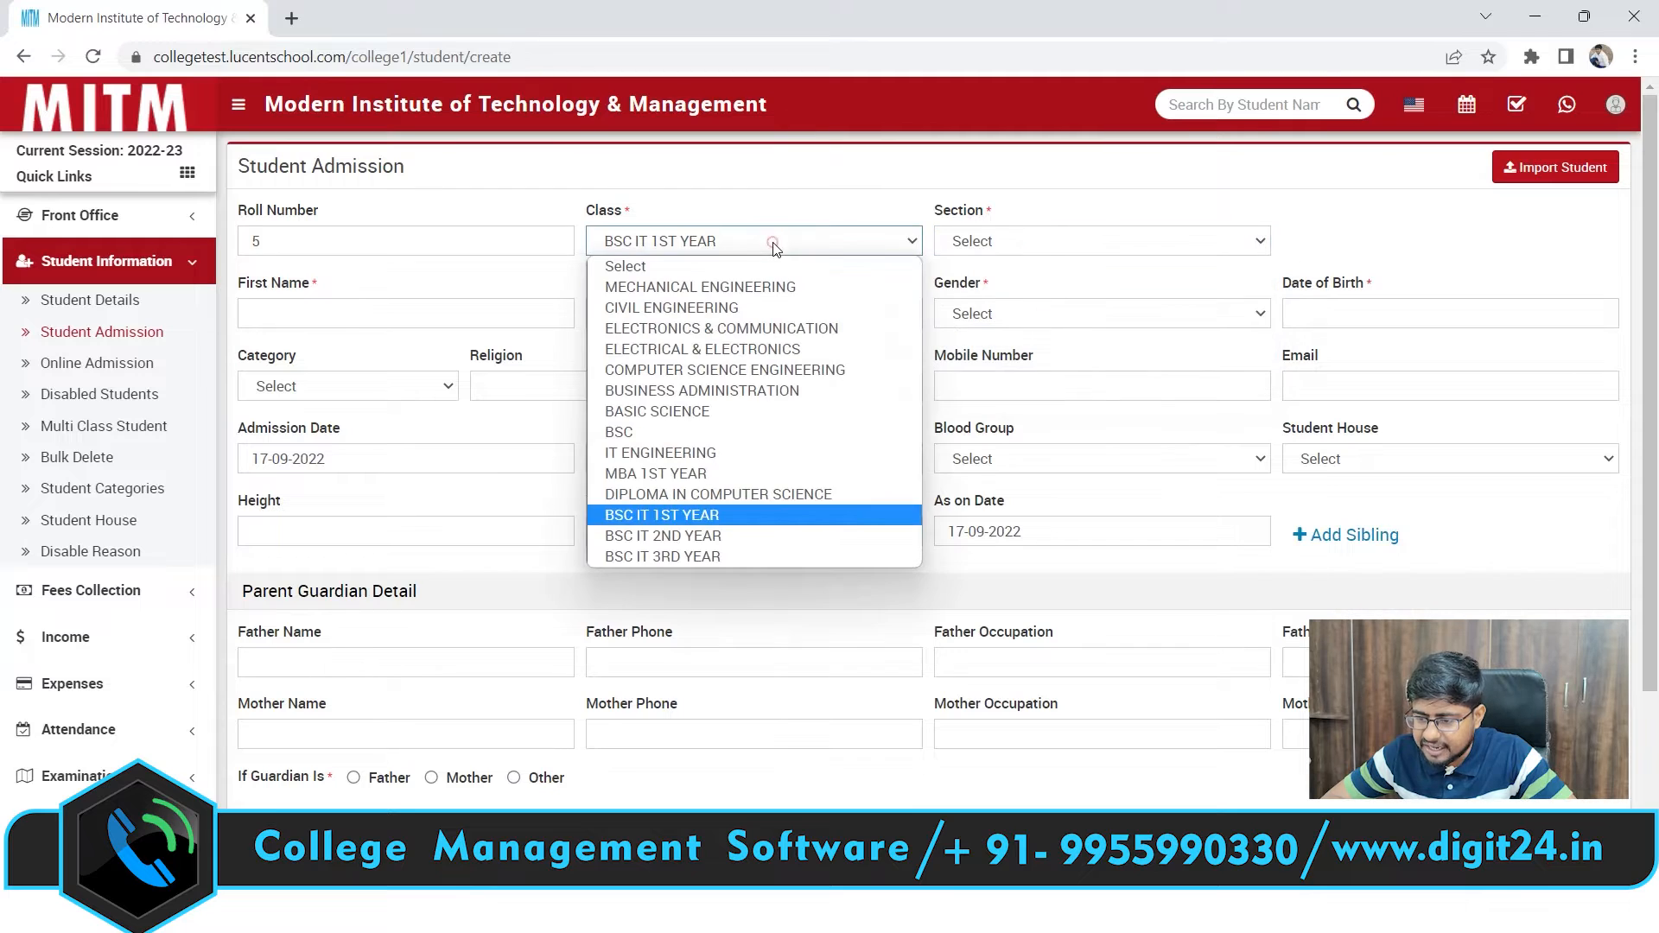
click(682, 292)
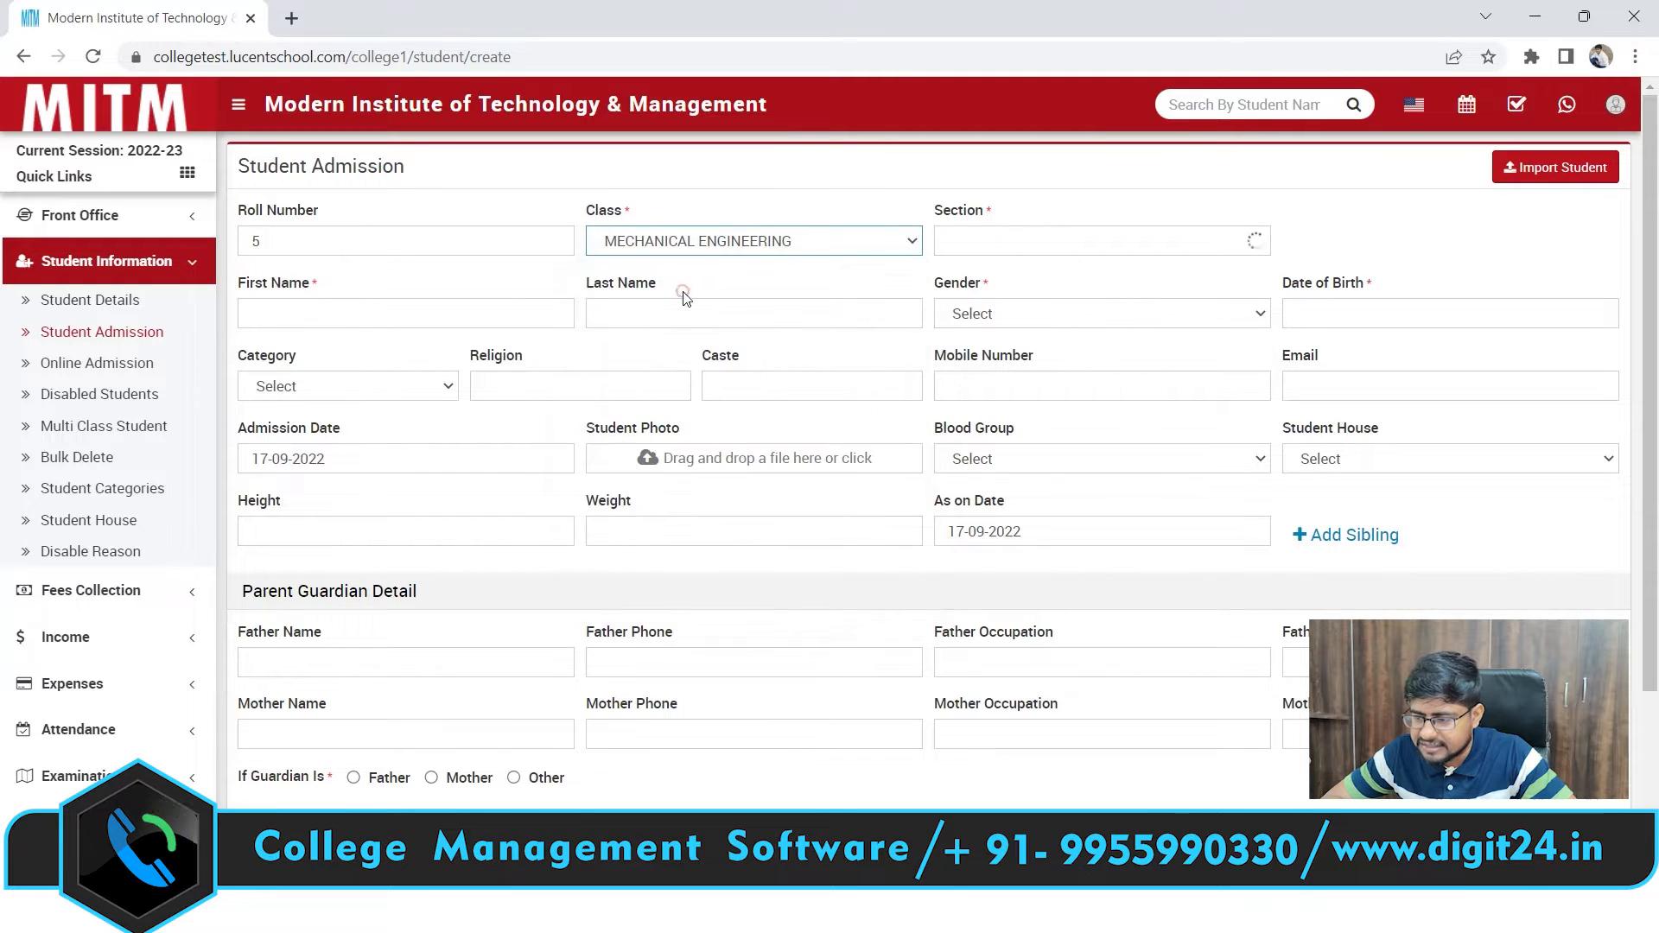
click(1009, 245)
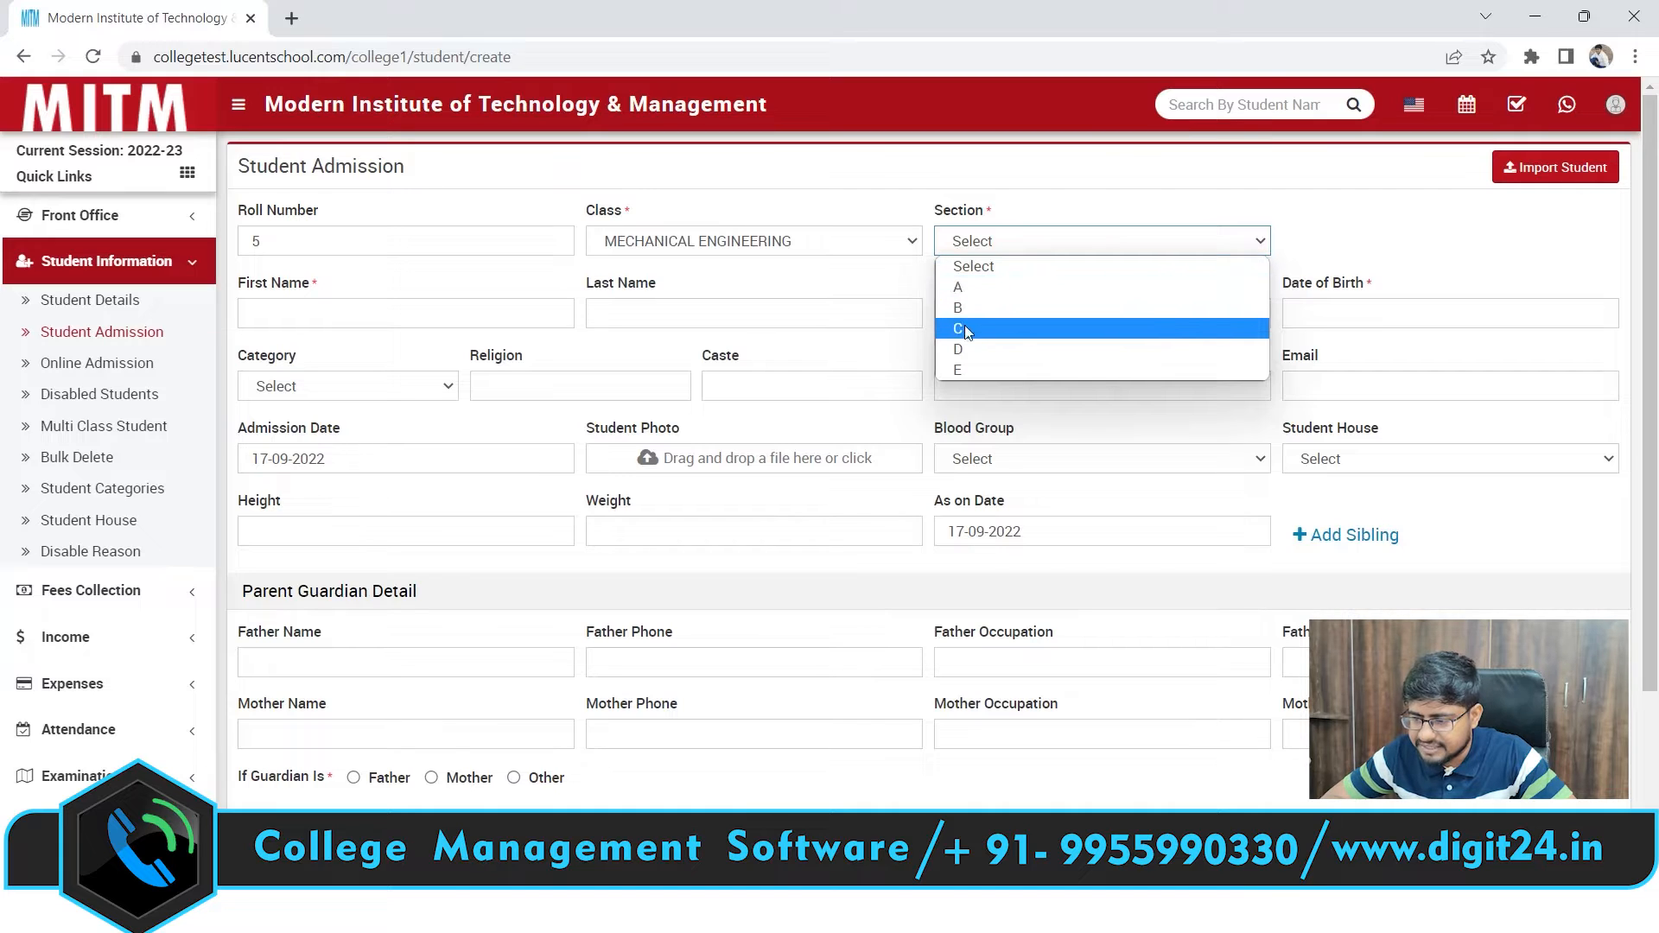
click(815, 242)
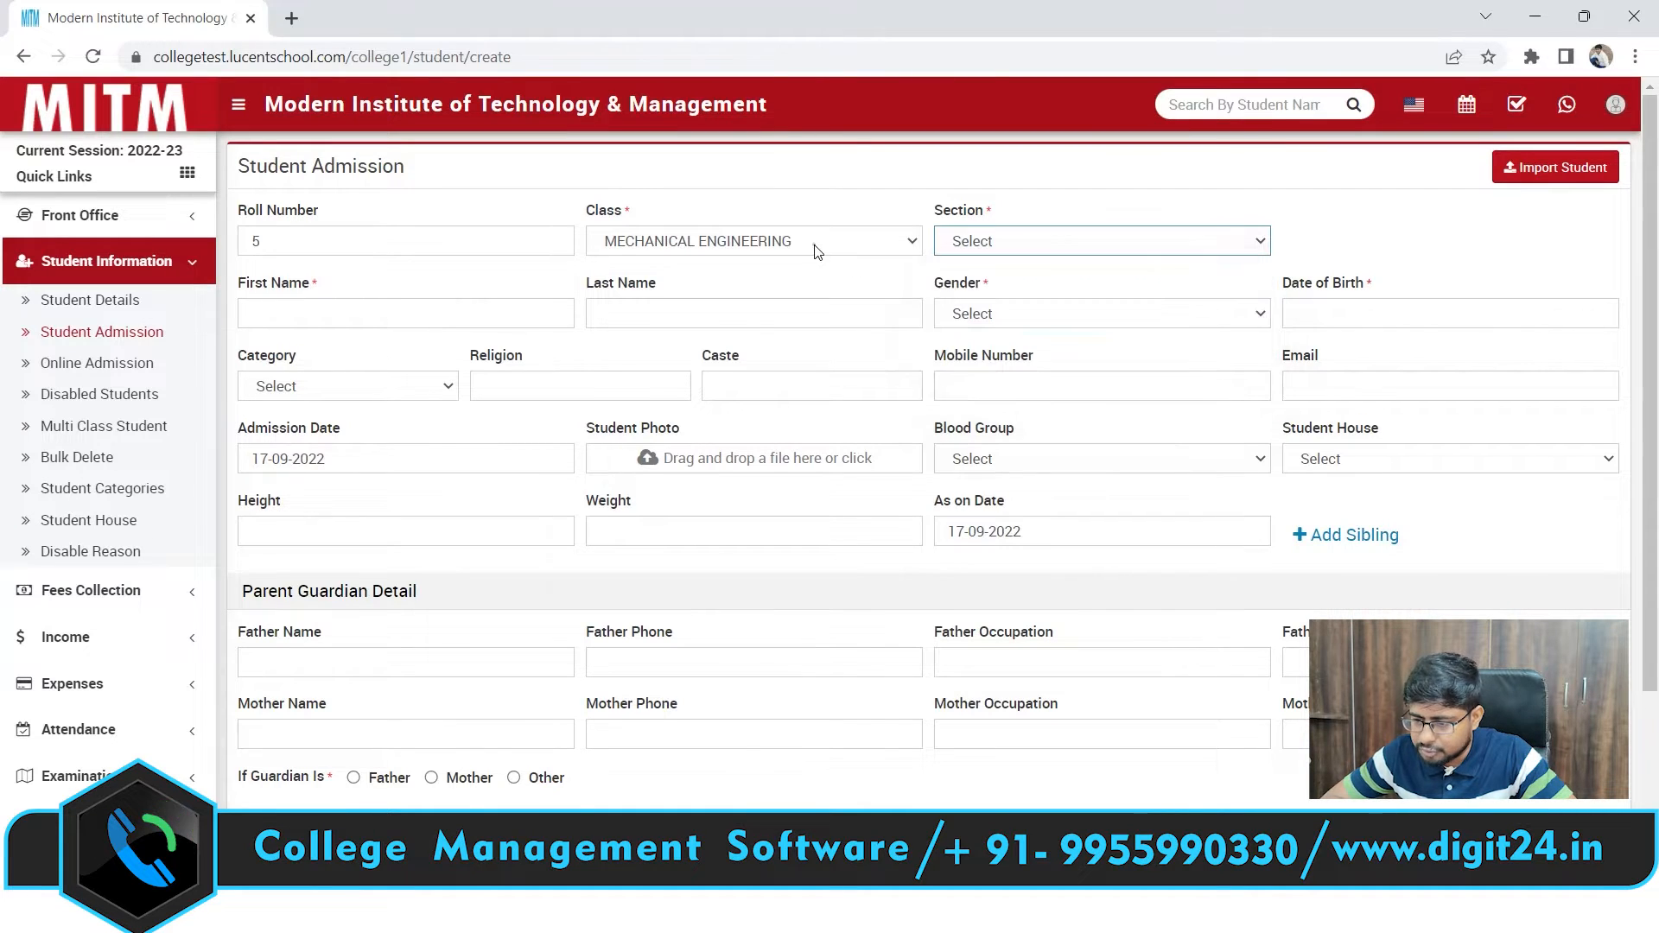
Check the year and section options for DIPLOMA IN COMPUTER SCIENCE
click(816, 247)
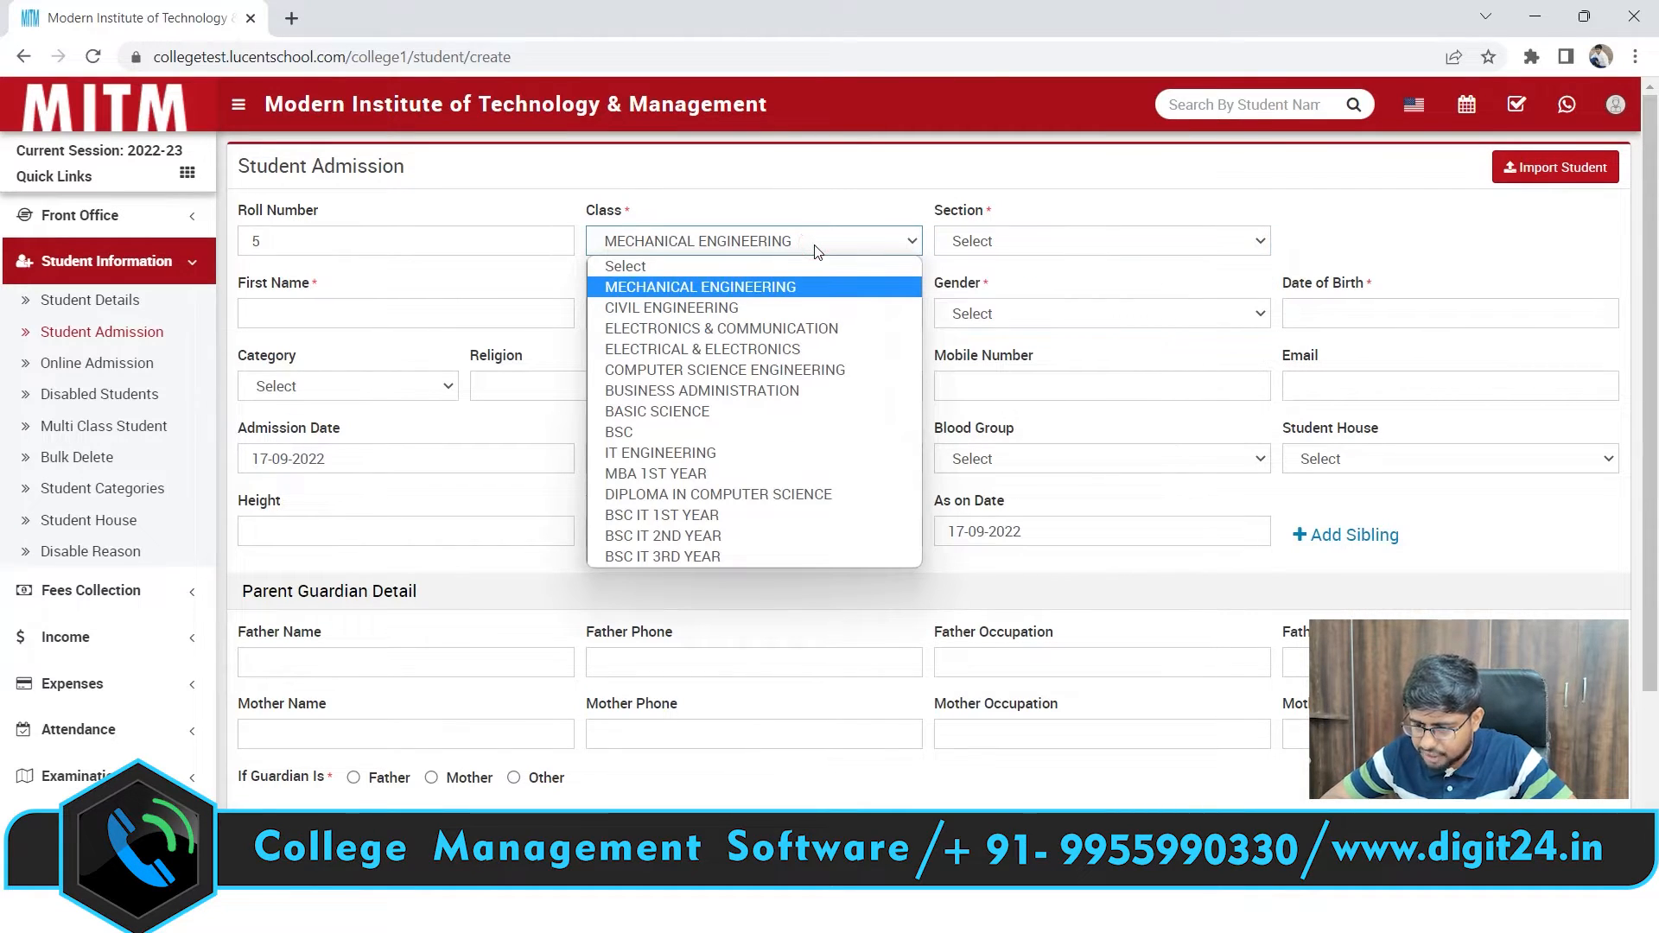
key(d)
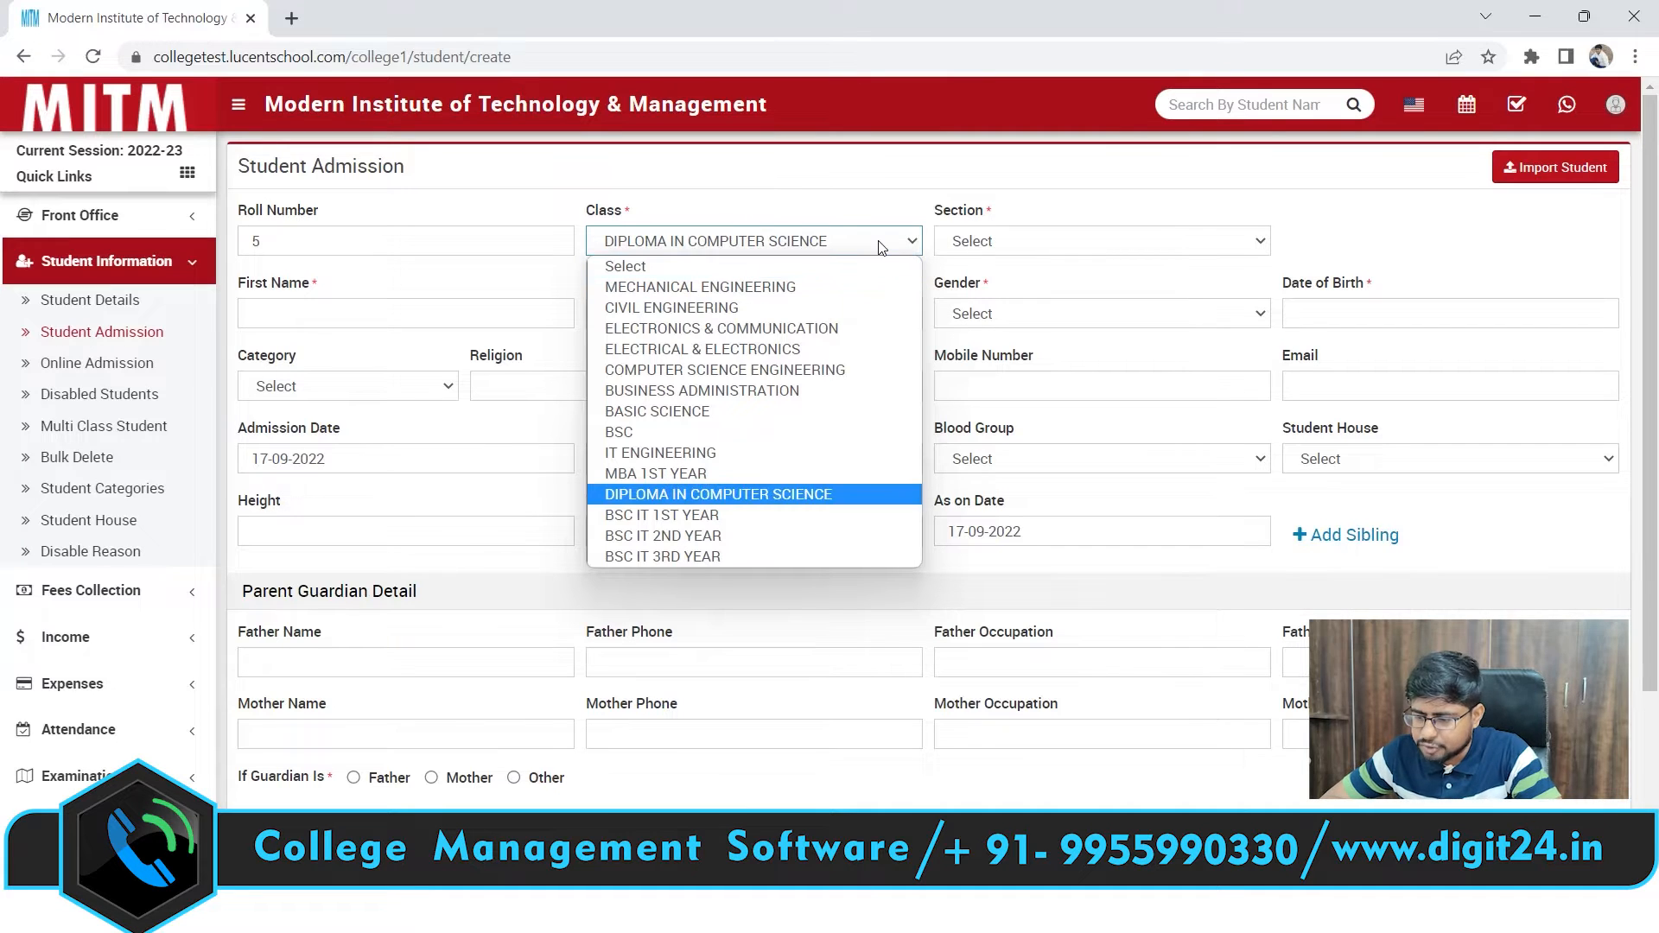
click(719, 496)
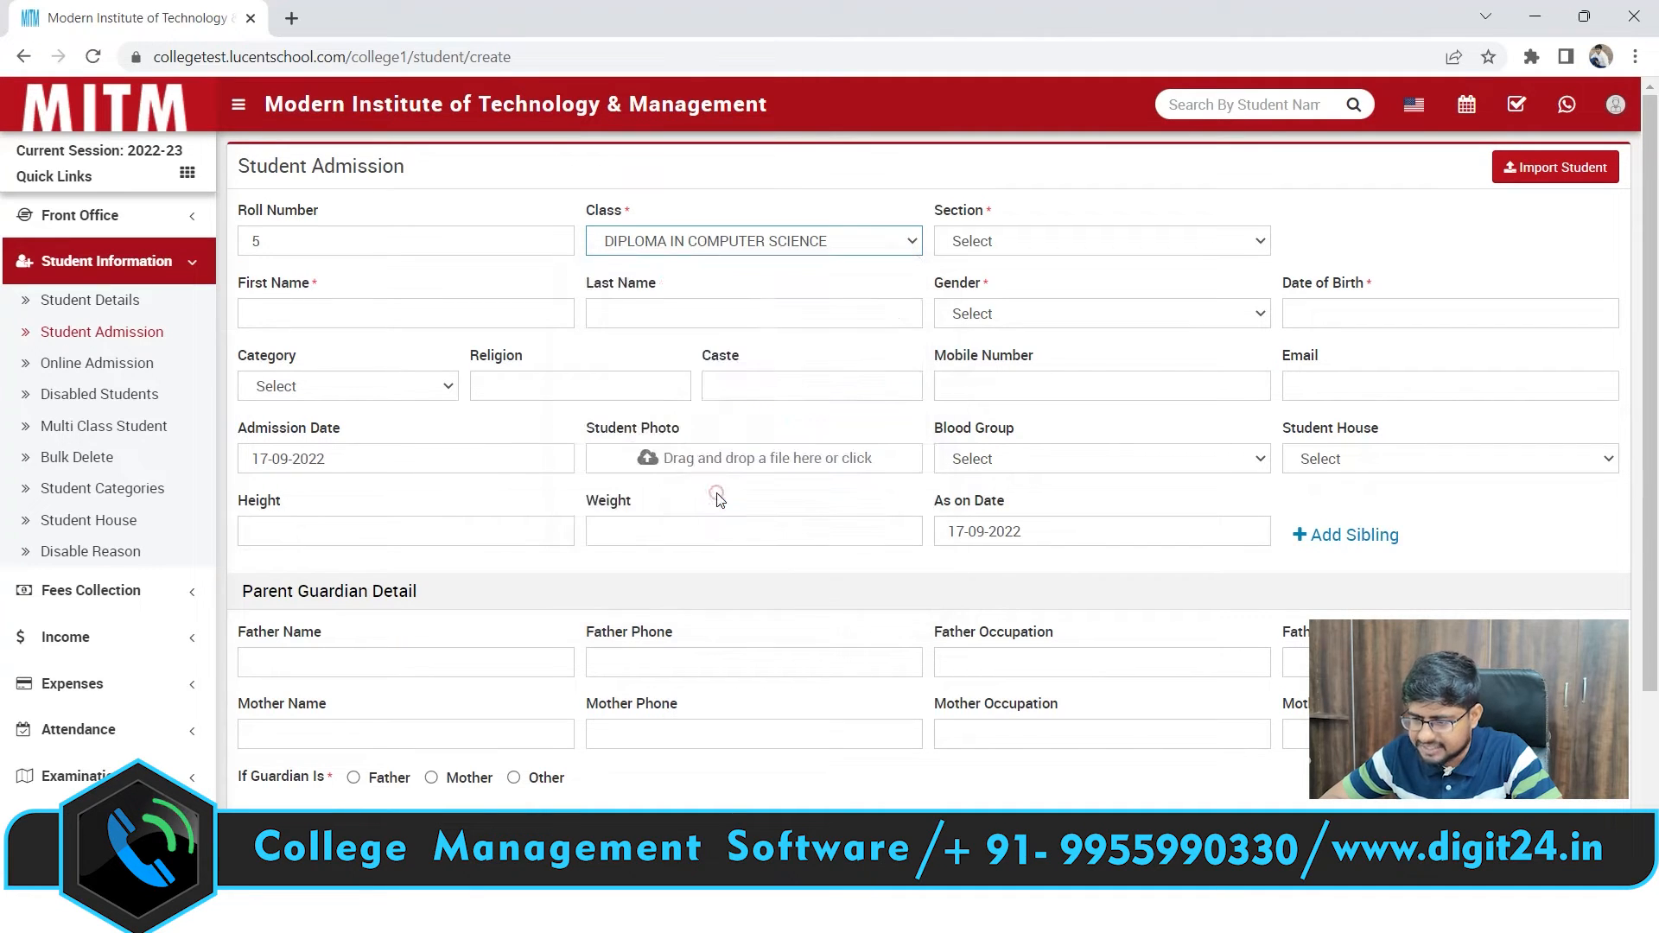
click(991, 246)
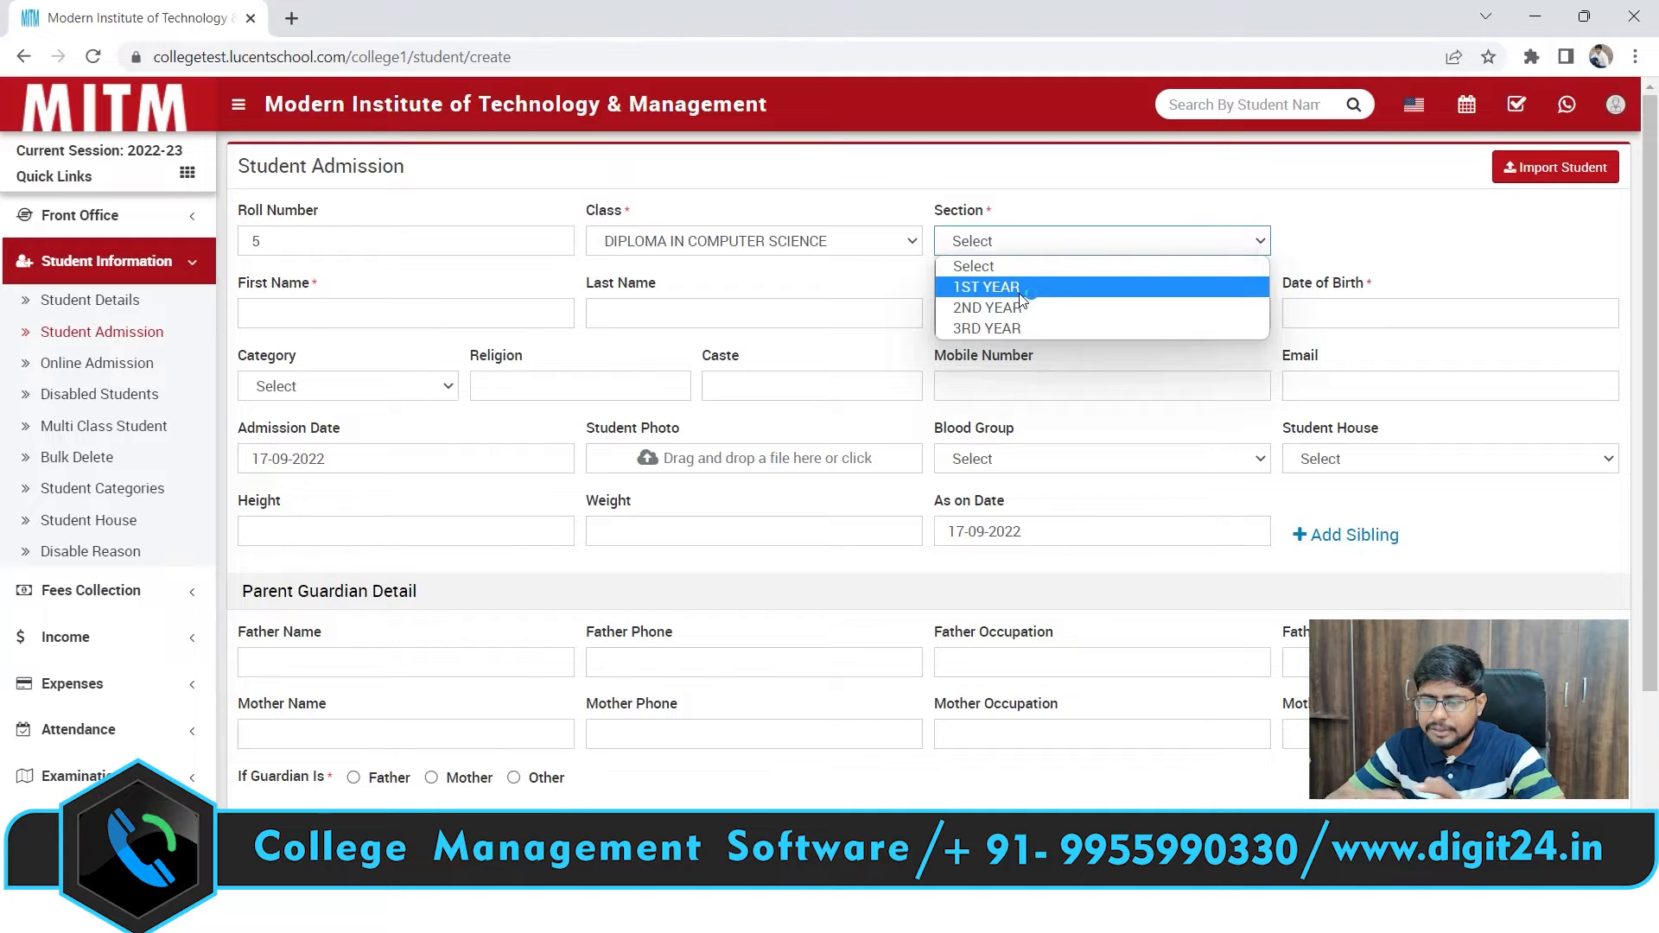
click(821, 239)
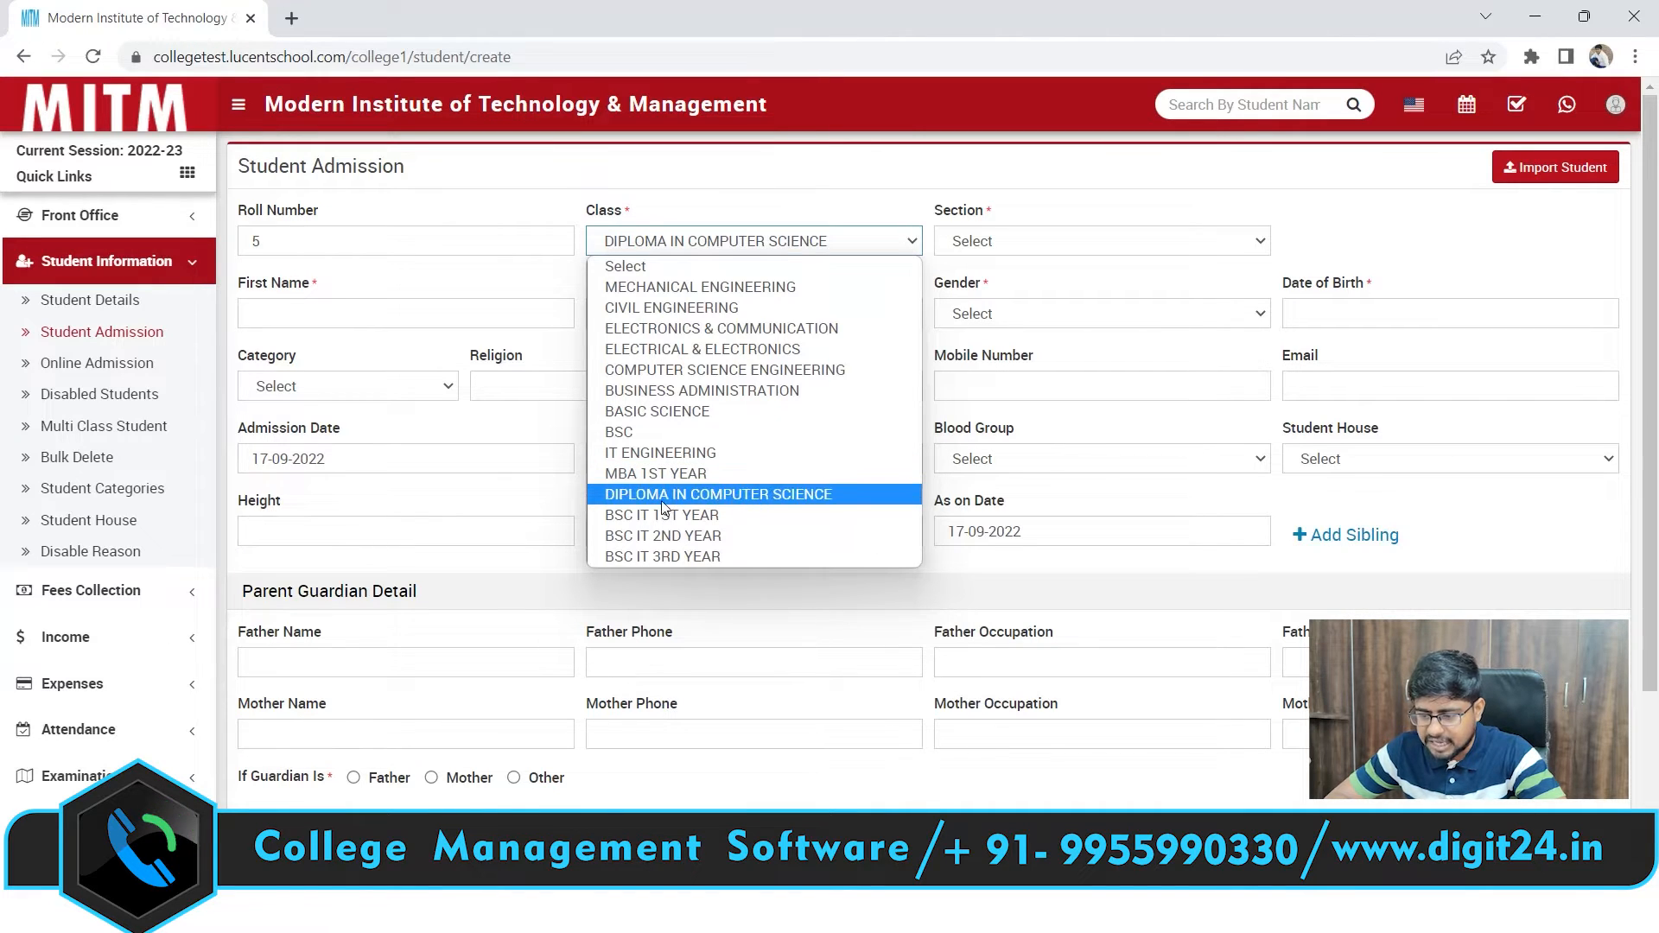
click(763, 489)
click(1010, 243)
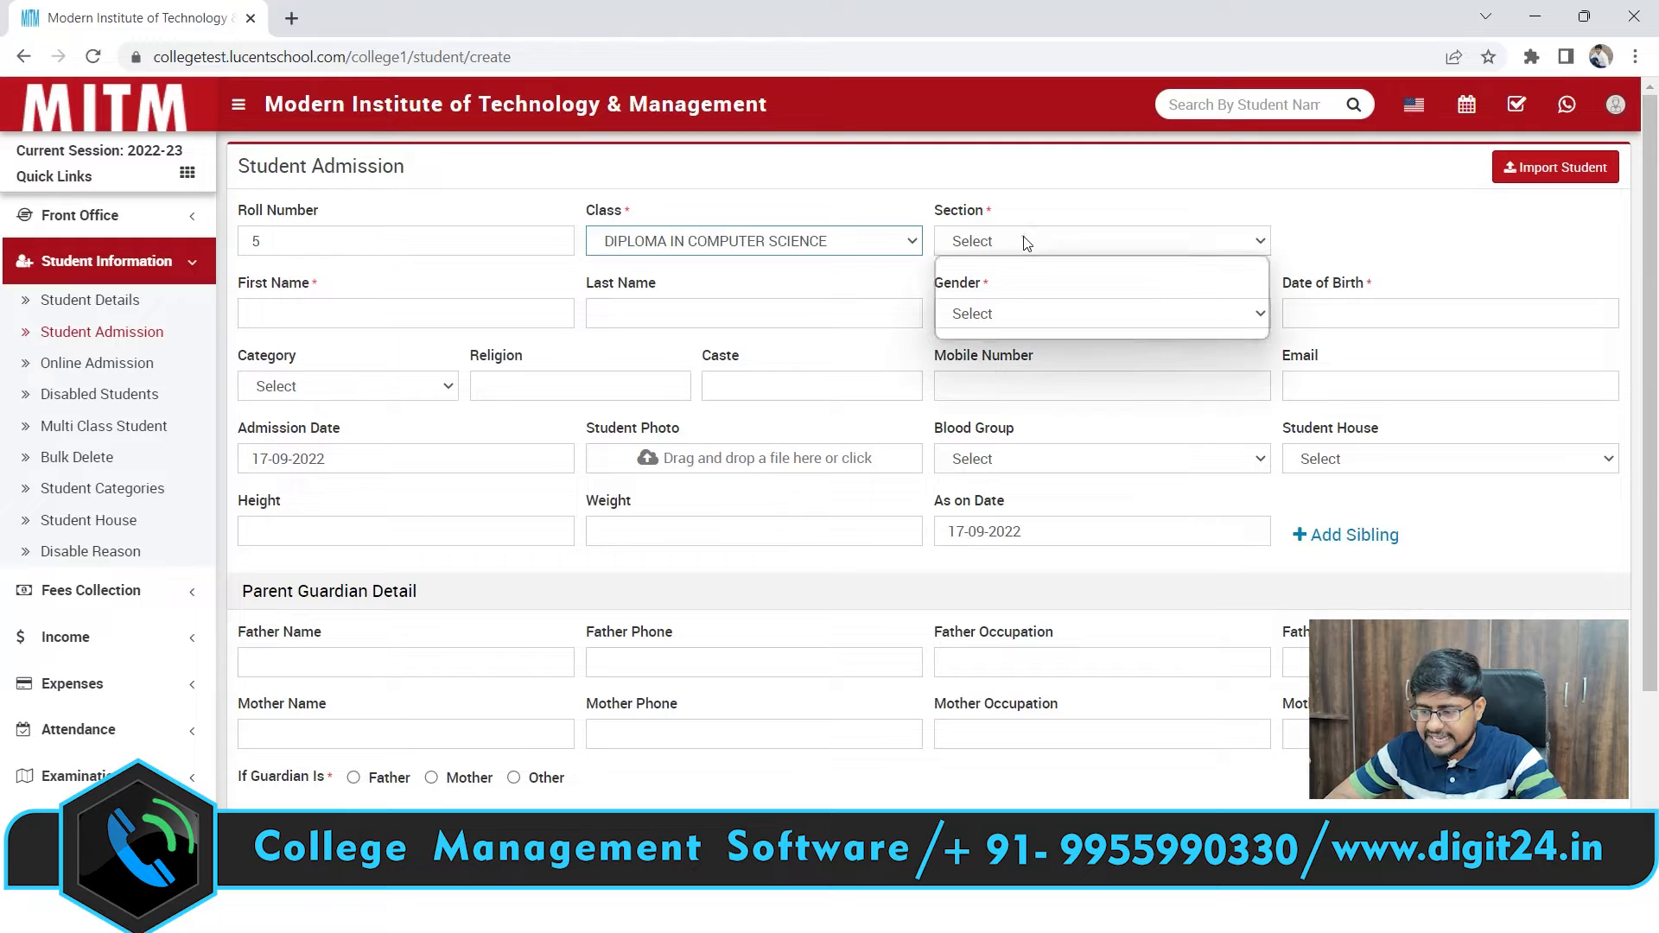
Switch the class back to MBA 1ST YEAR with section A
click(798, 238)
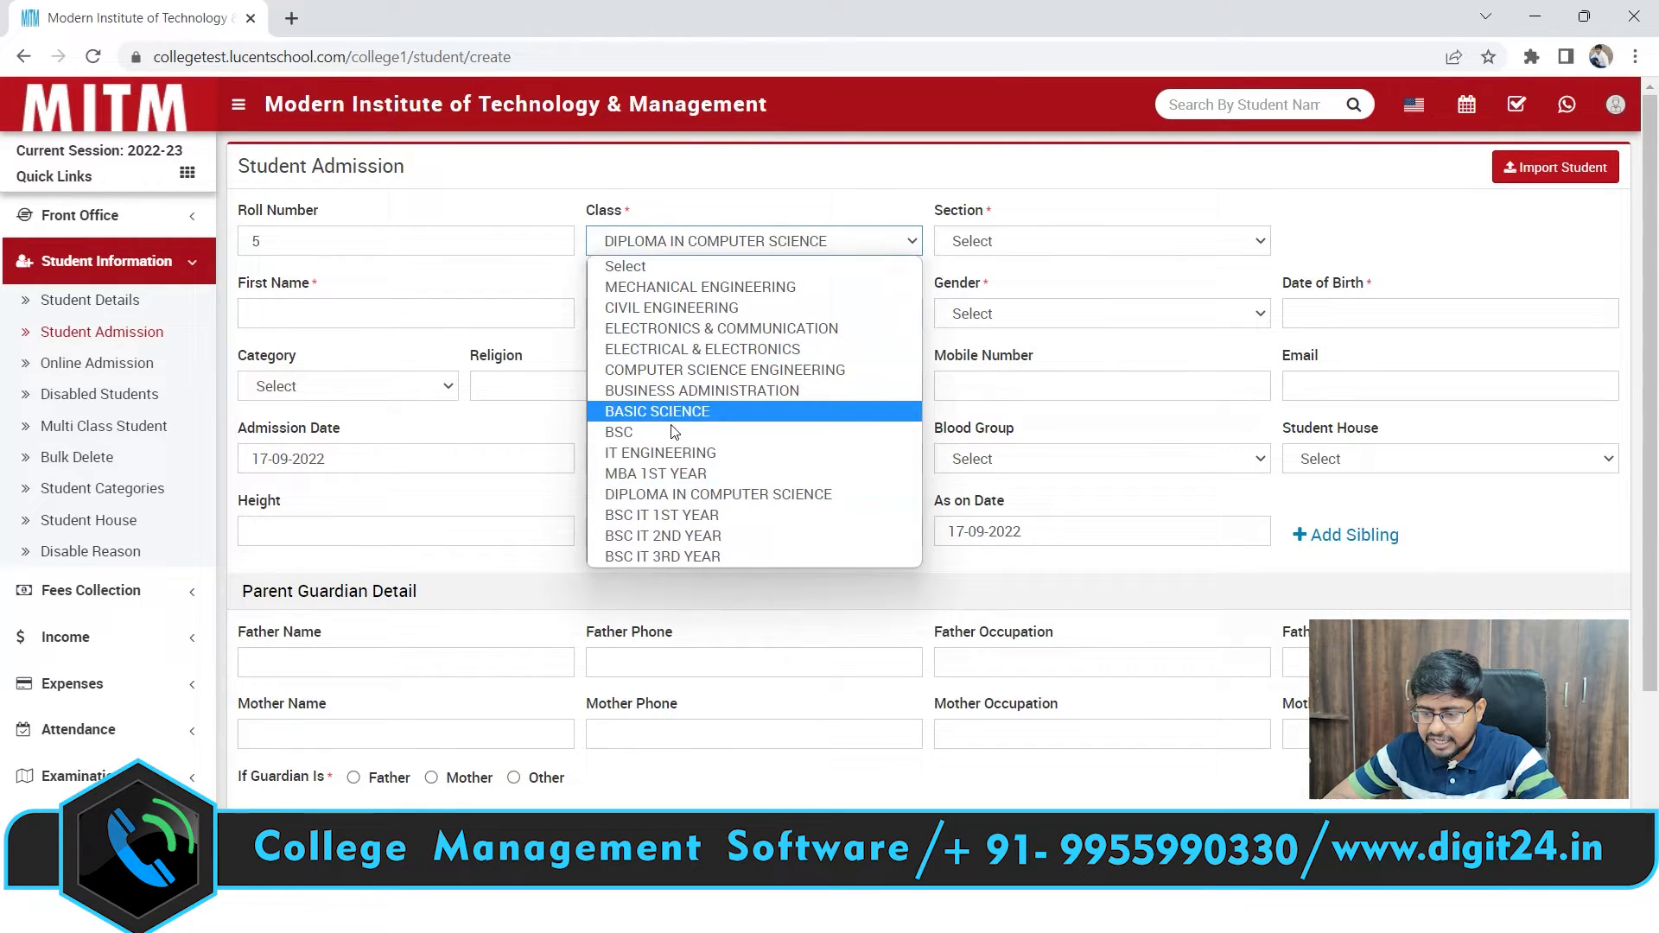
click(657, 473)
click(1010, 243)
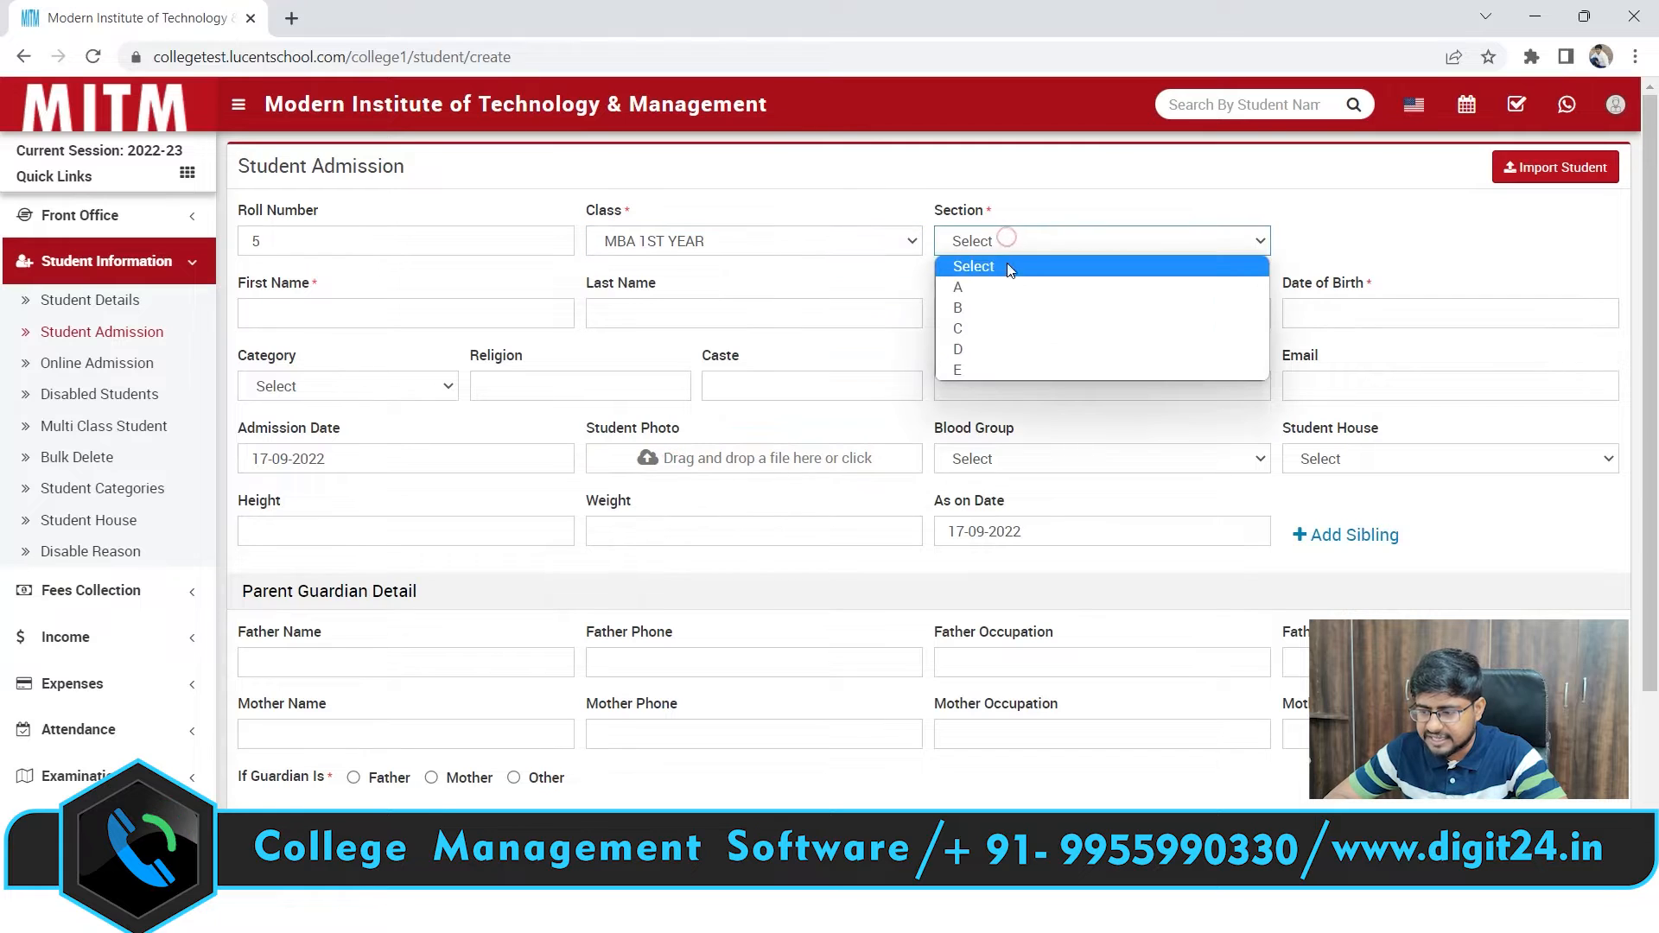
click(1006, 280)
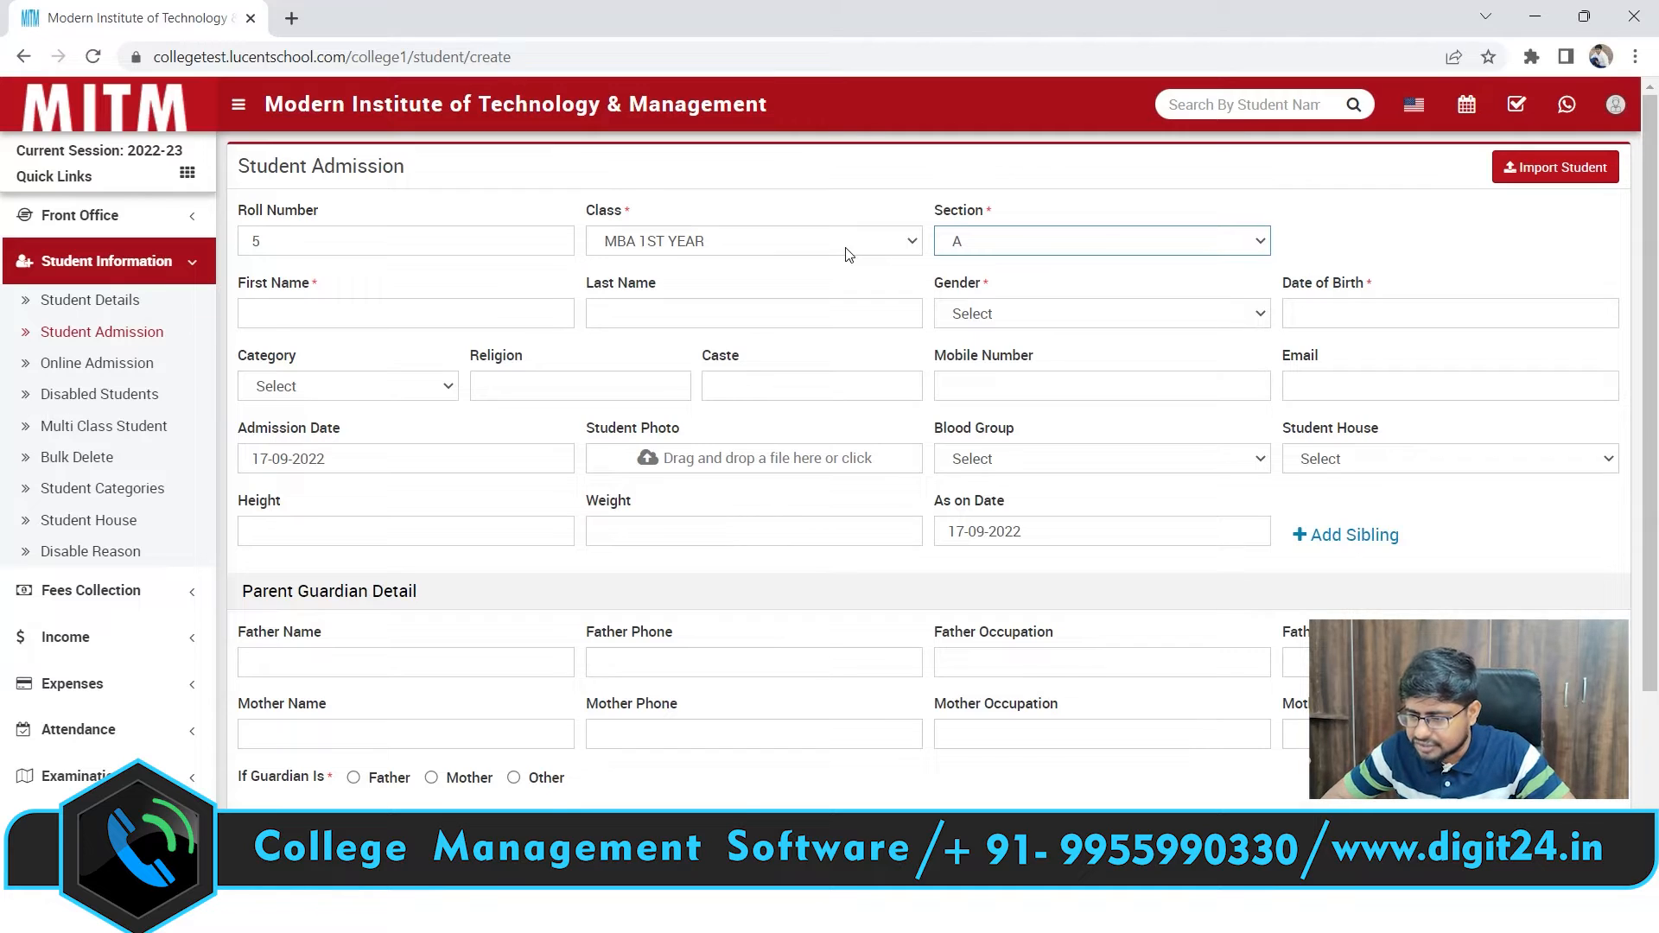
Enter the student's first name and last name in capitals
click(413, 324)
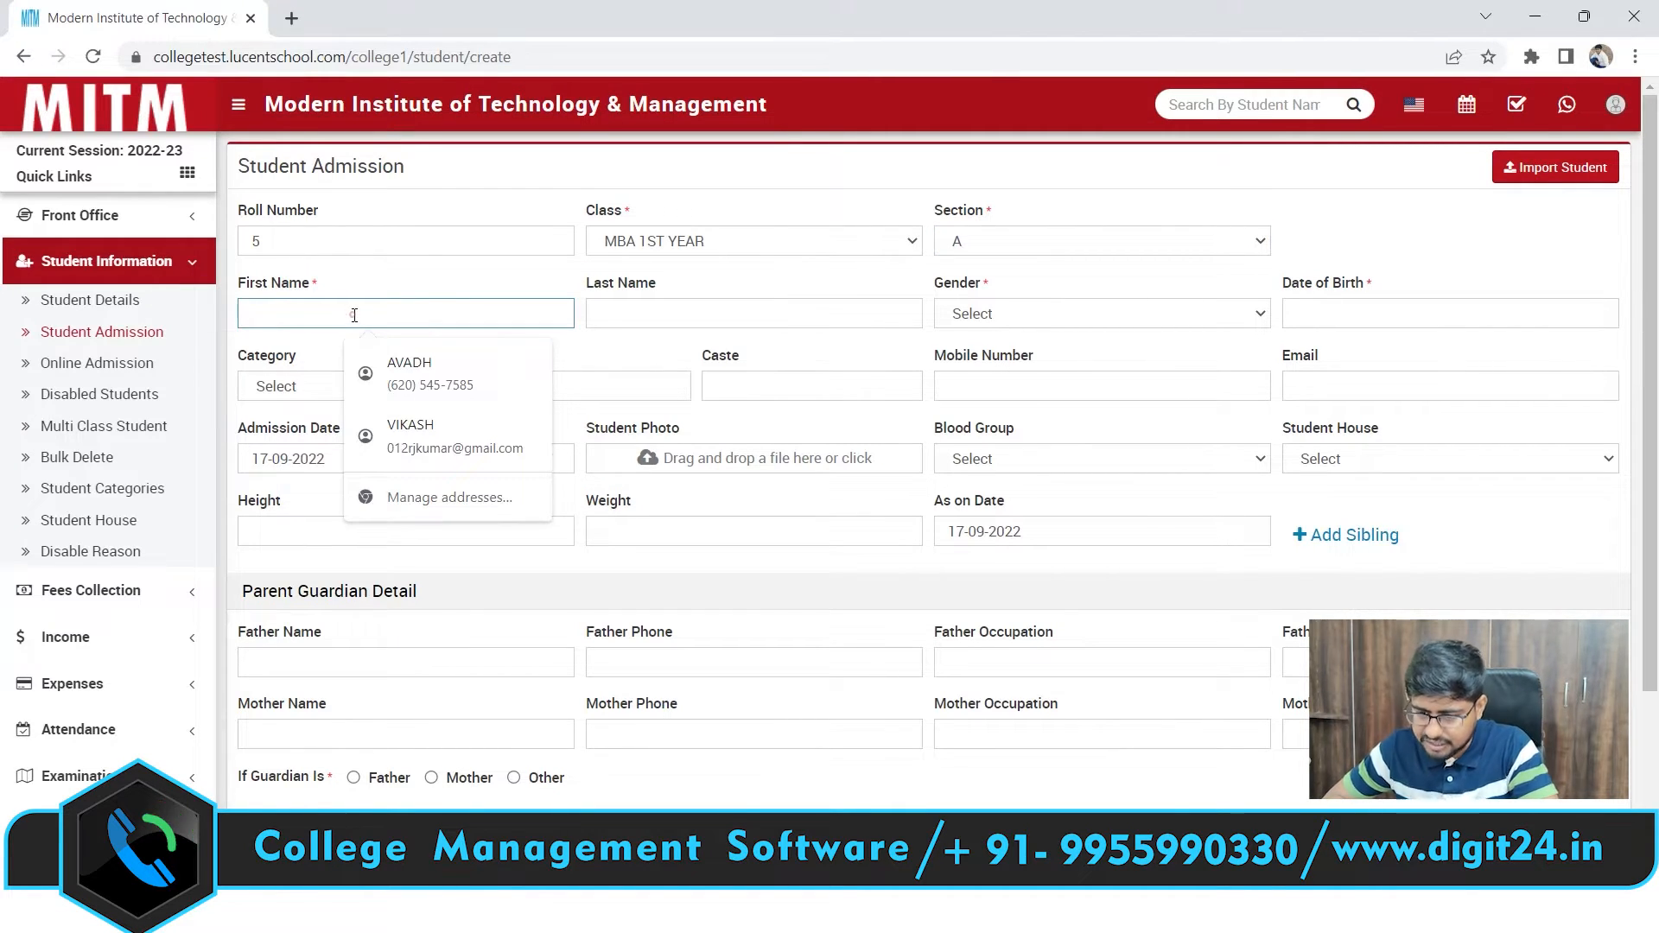
click(312, 313)
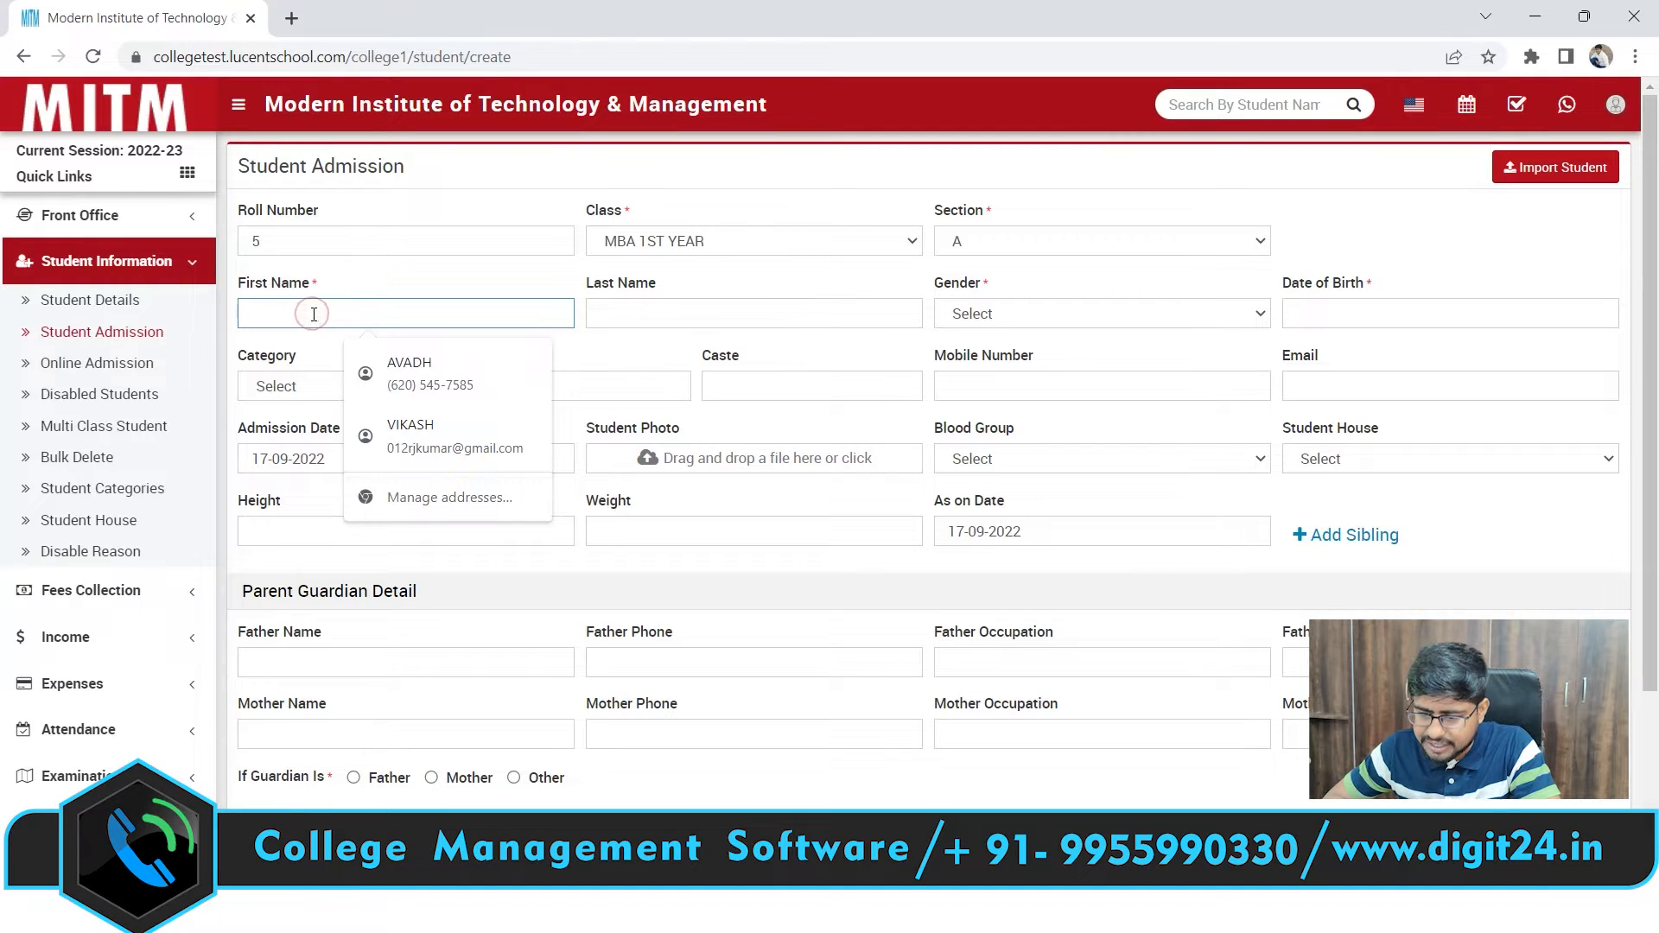
click(381, 270)
click(318, 305)
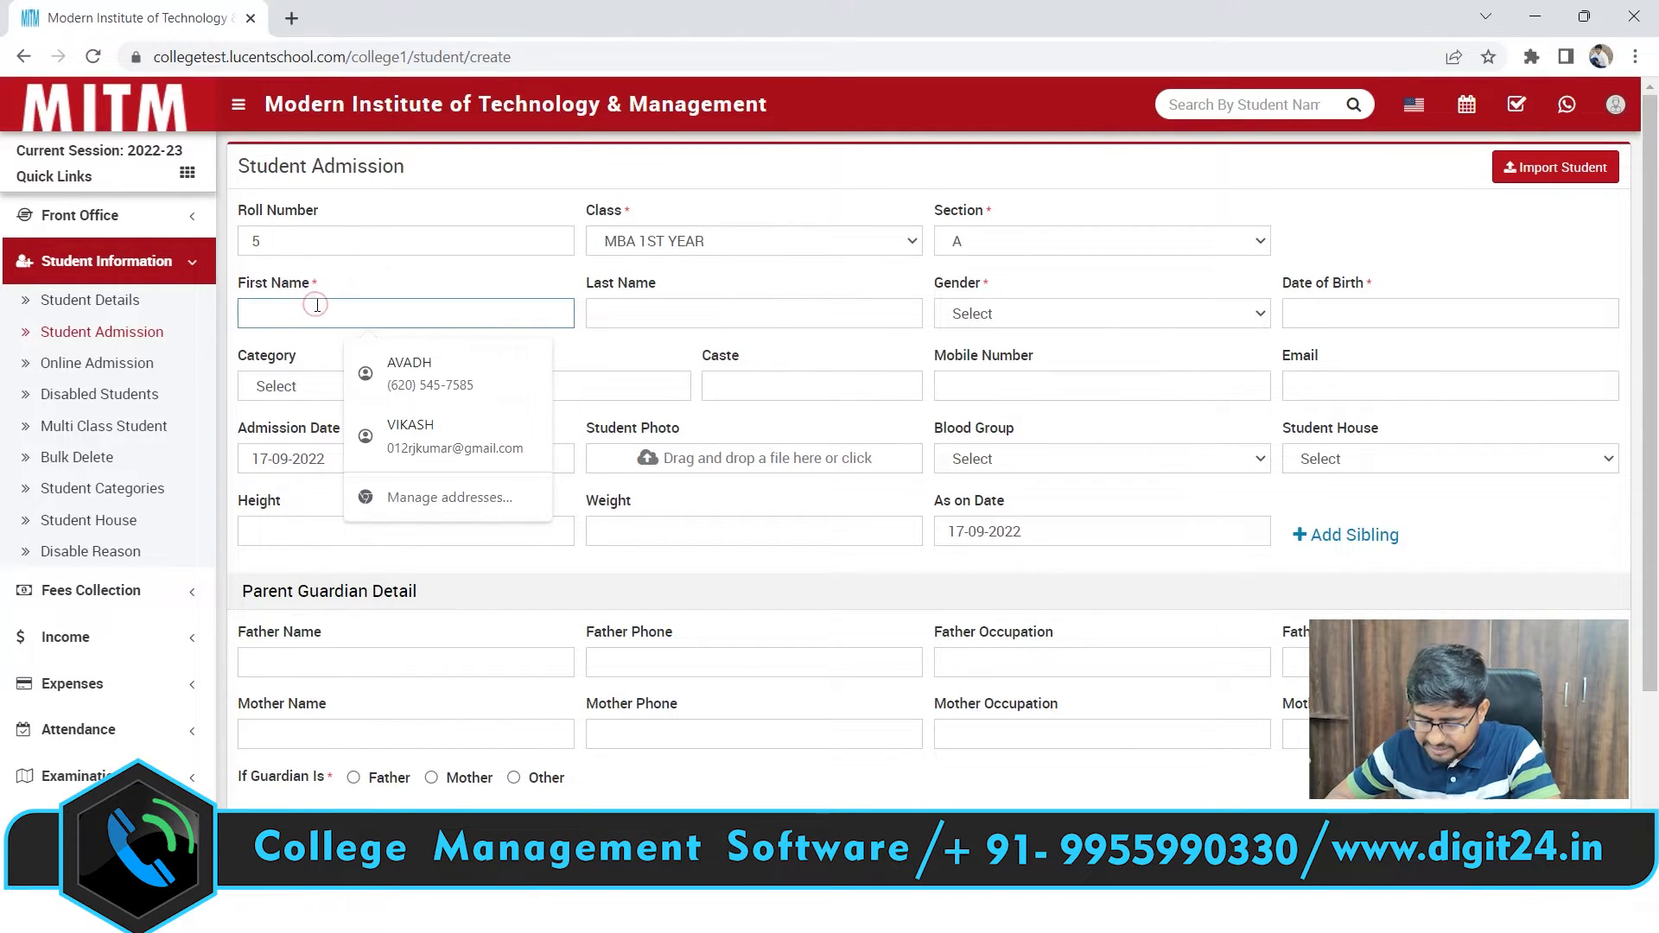
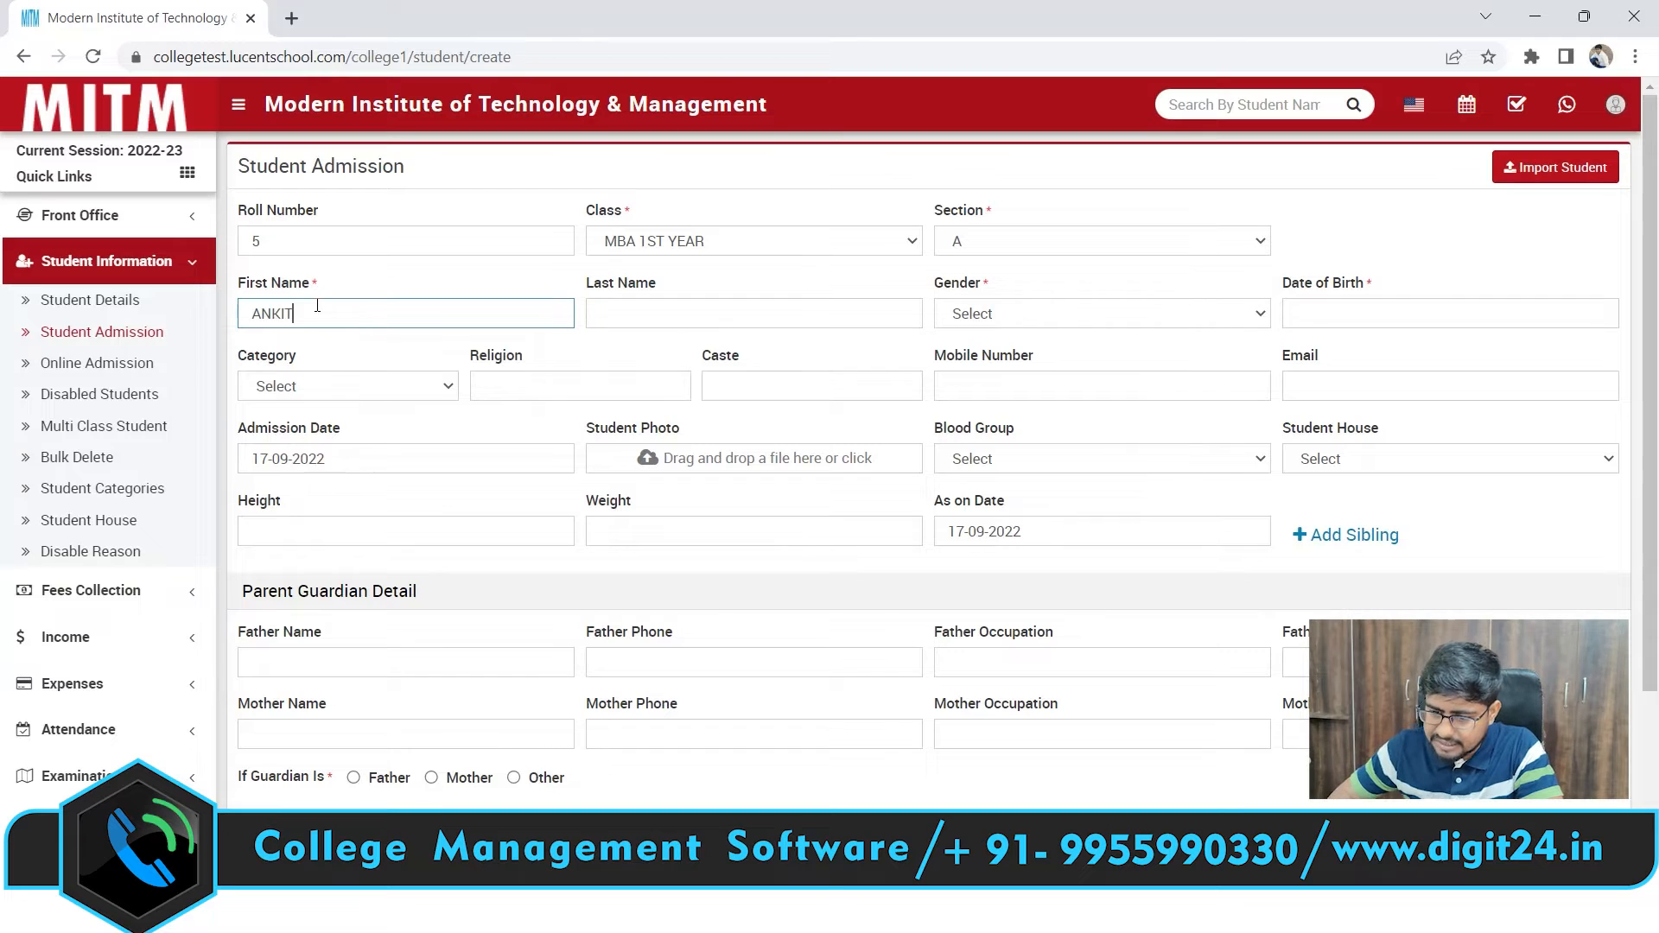
click(612, 322)
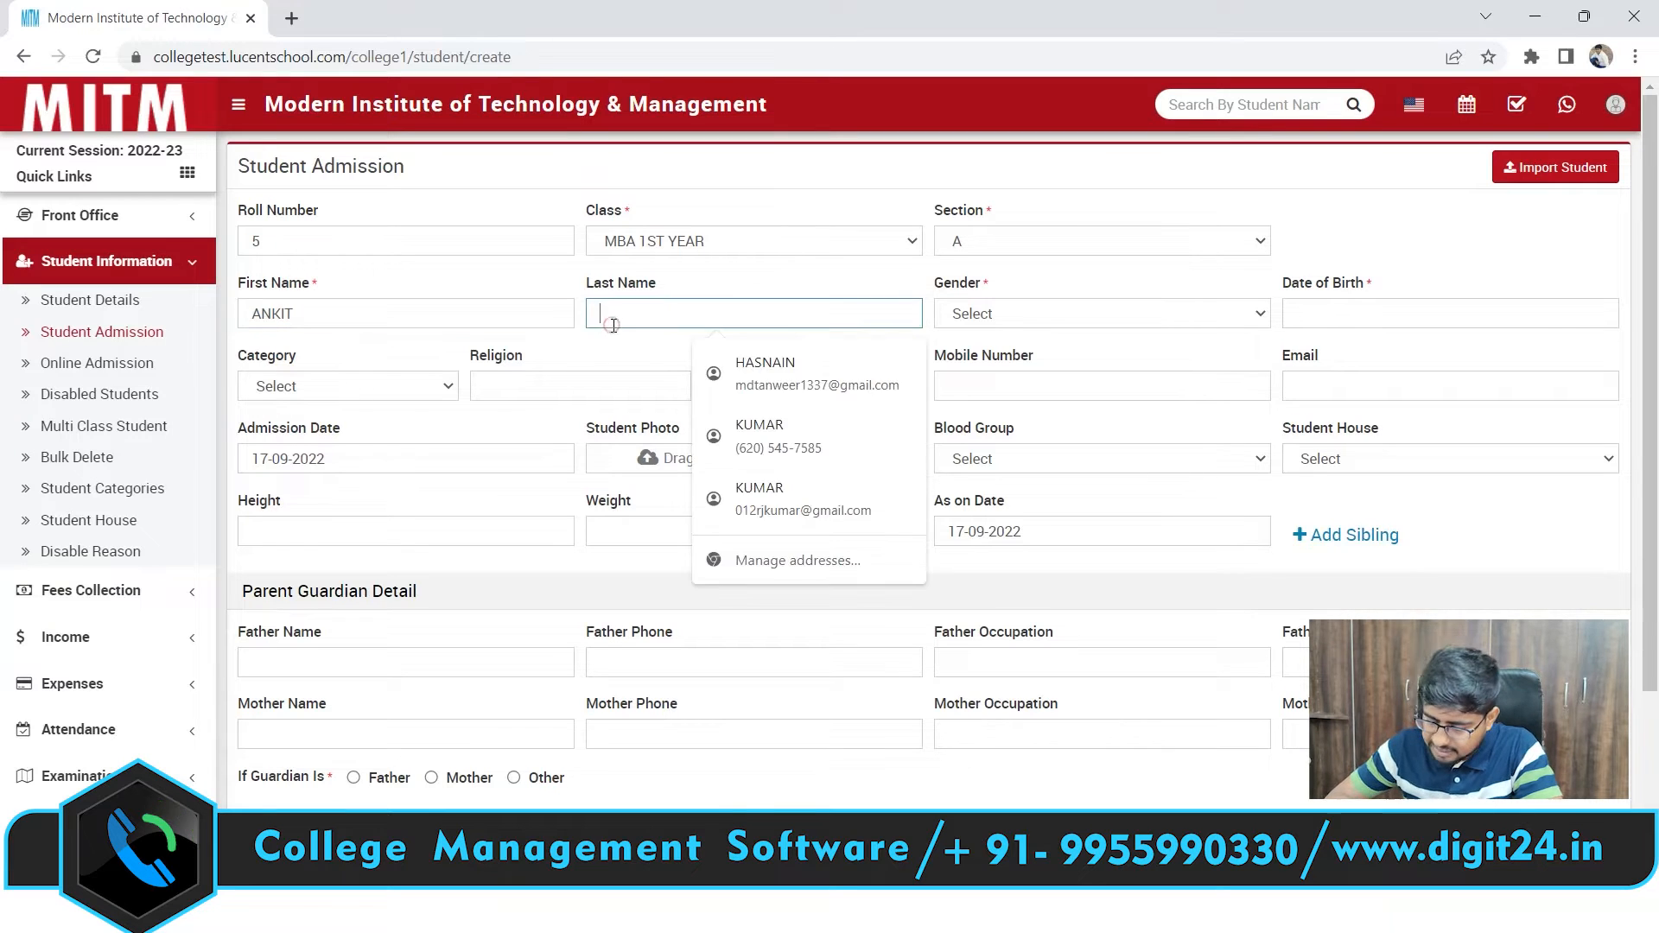
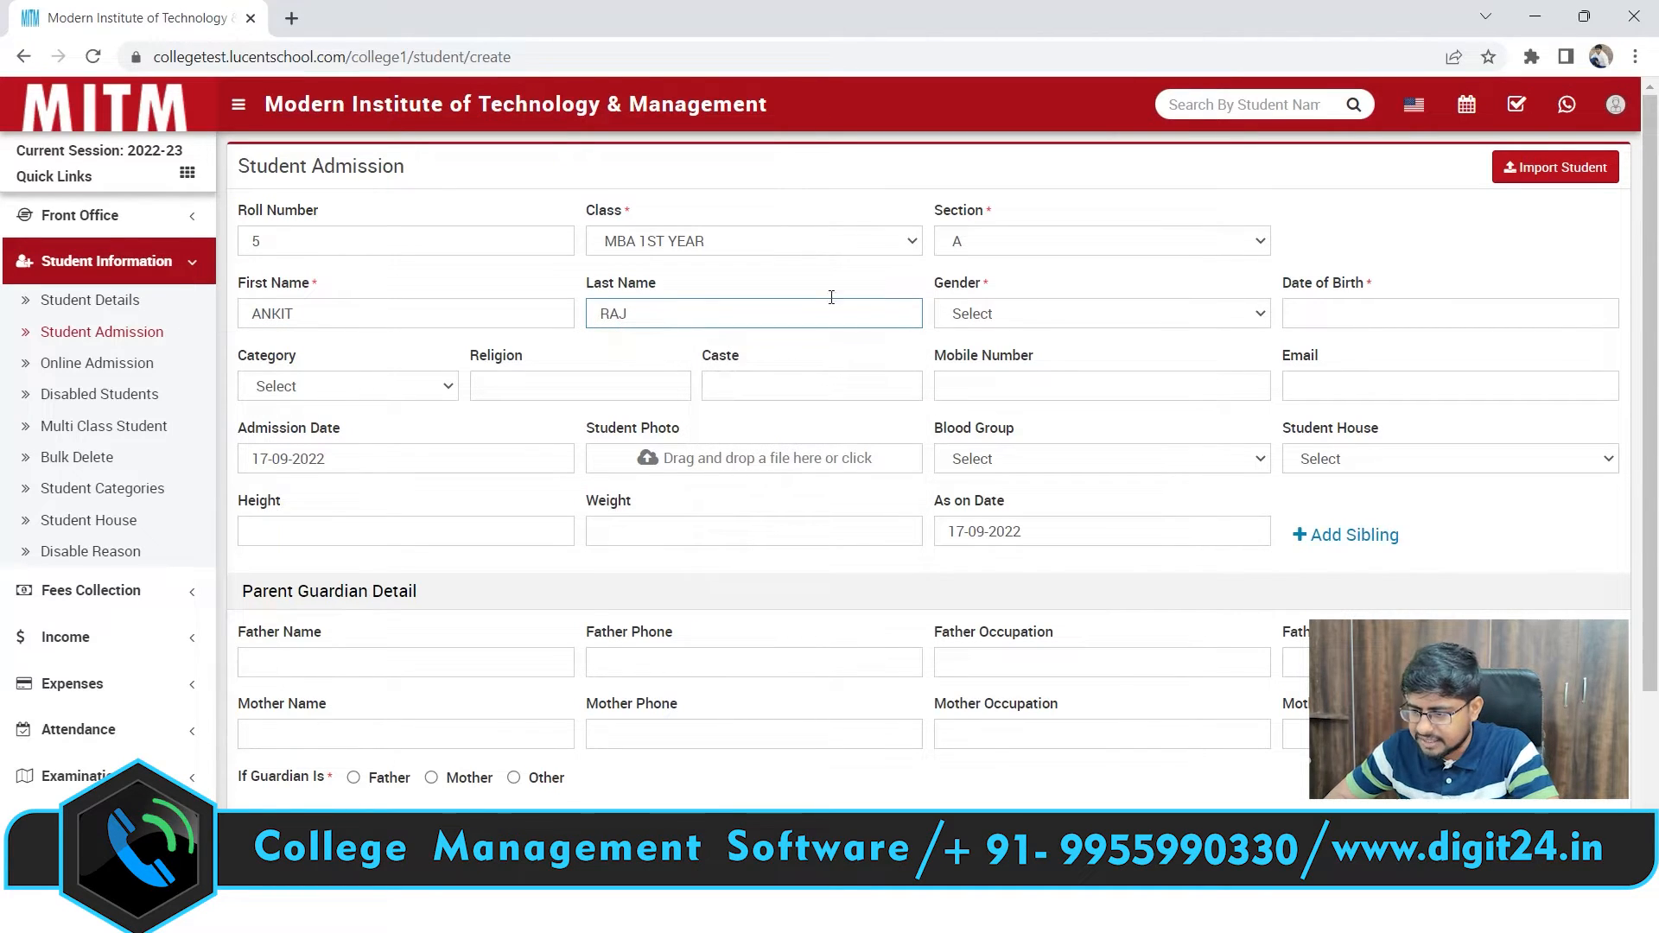
click(991, 327)
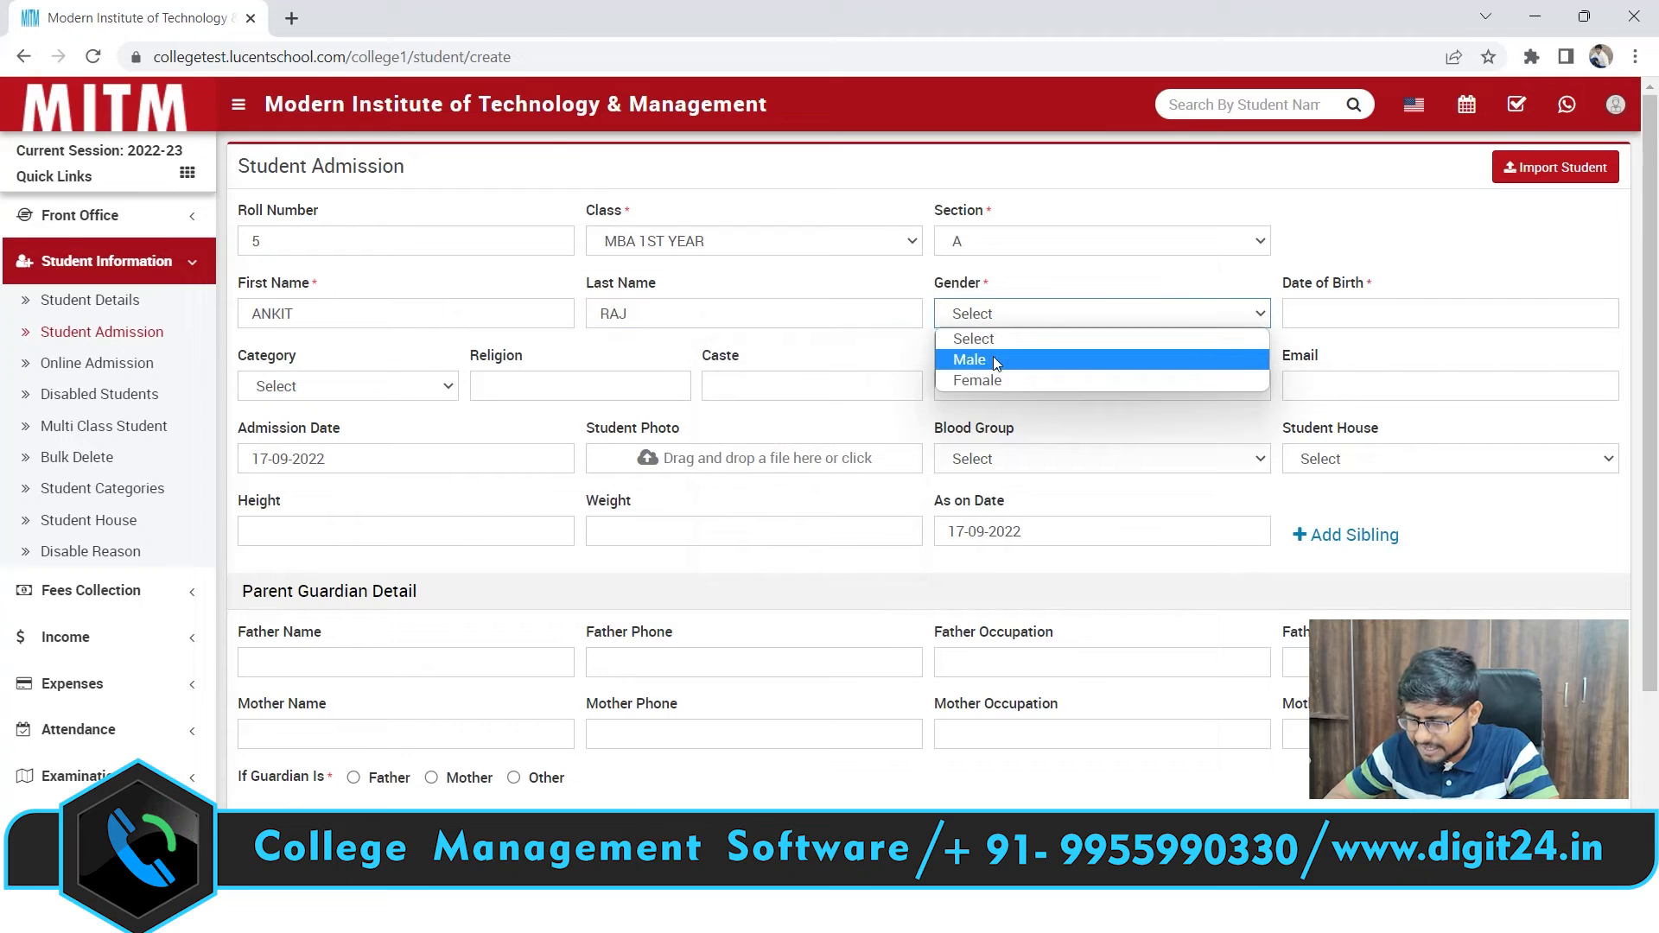
Set gender to Male and the date of birth to 14 July 1999
click(993, 356)
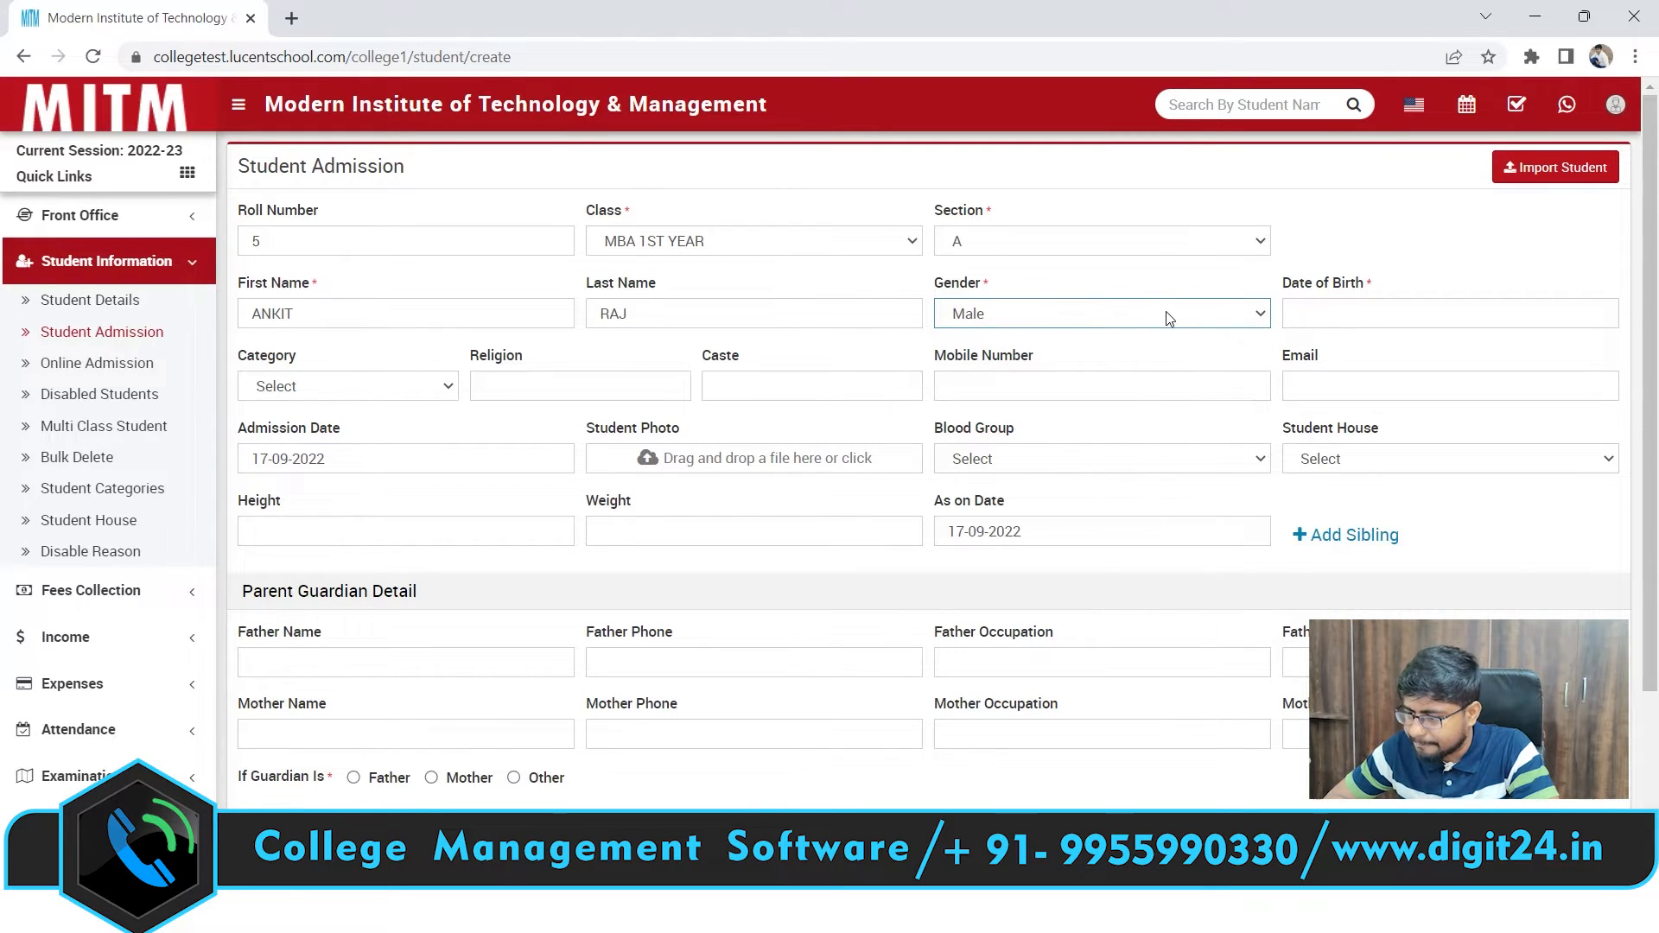
click(1339, 311)
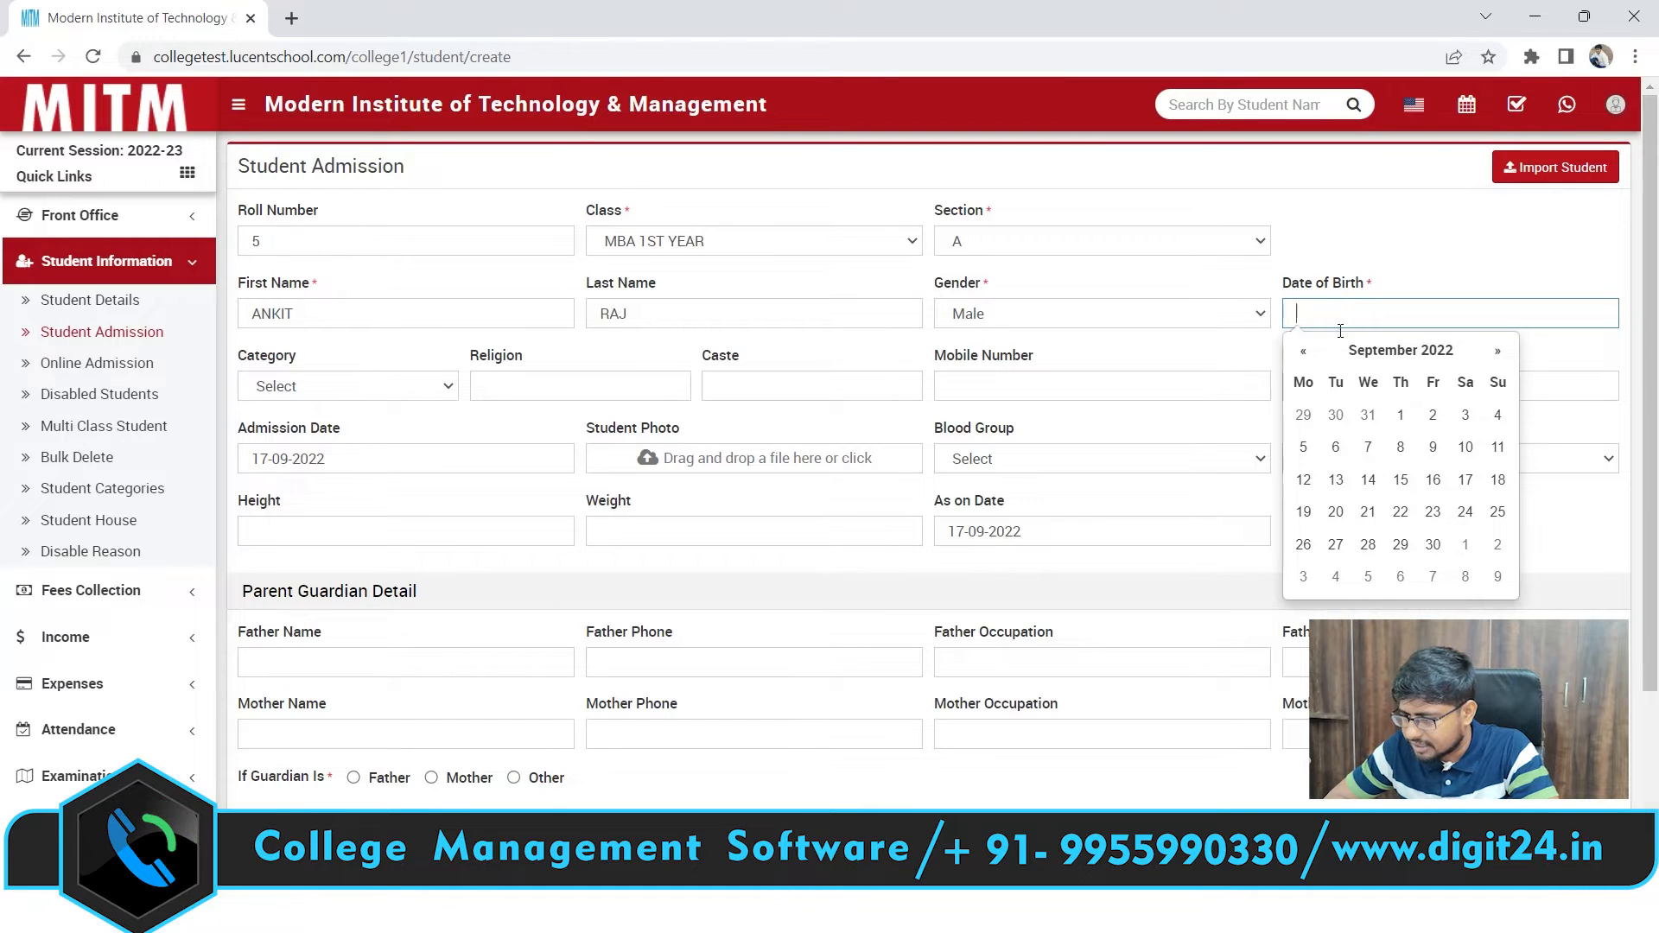
click(1449, 354)
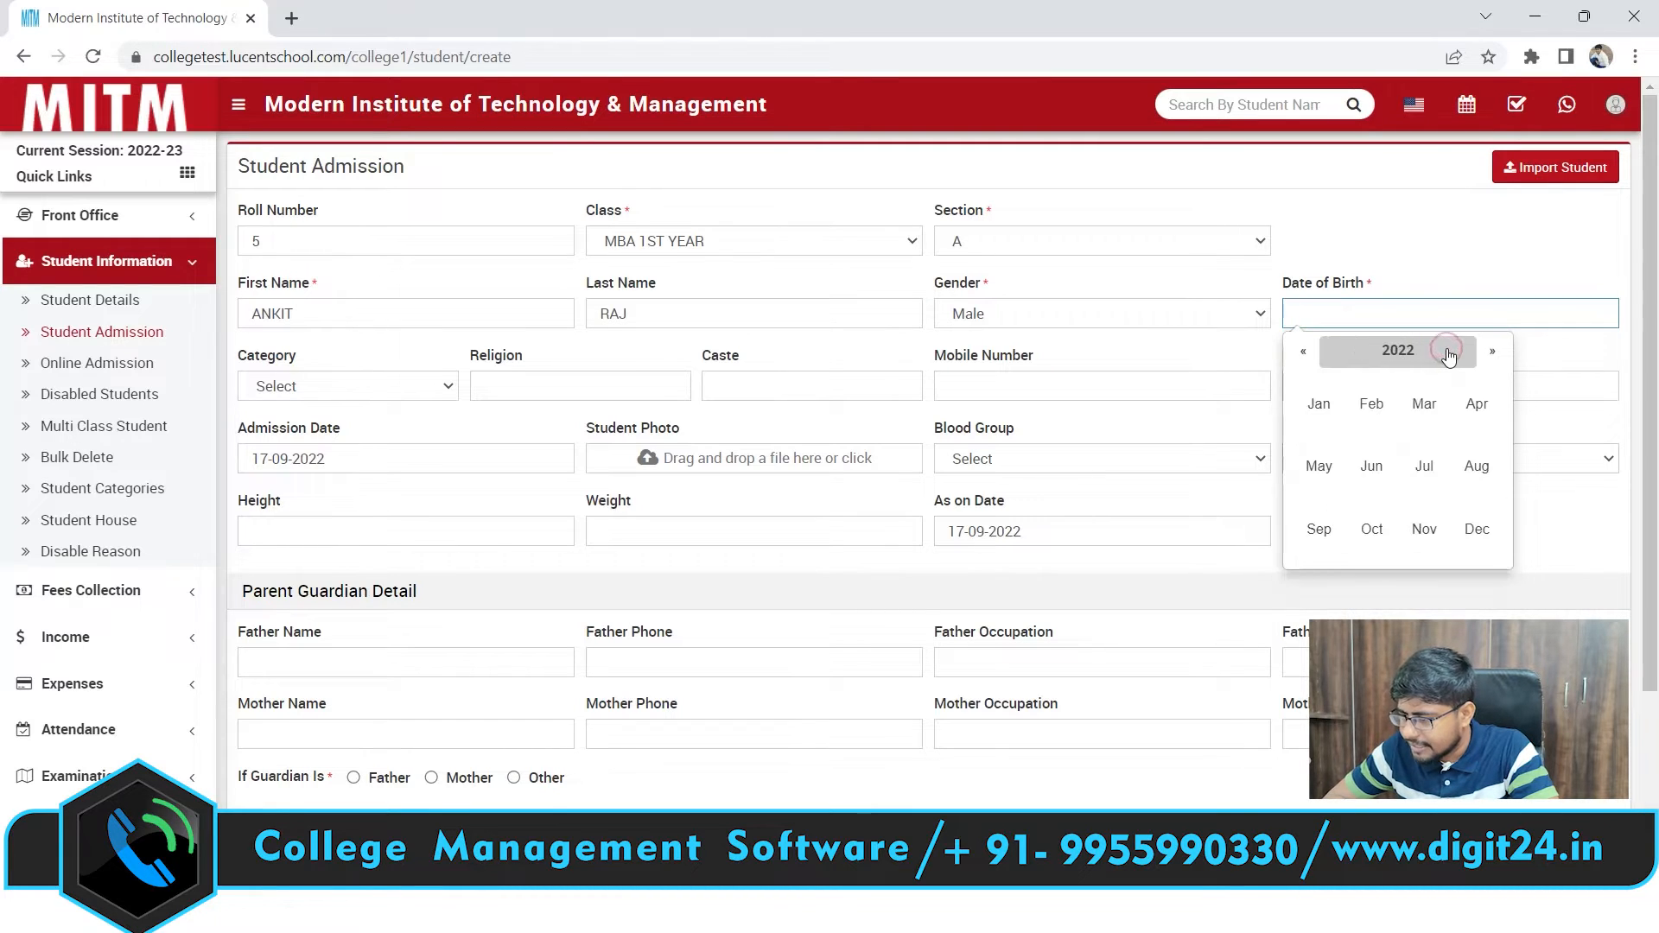
click(1397, 353)
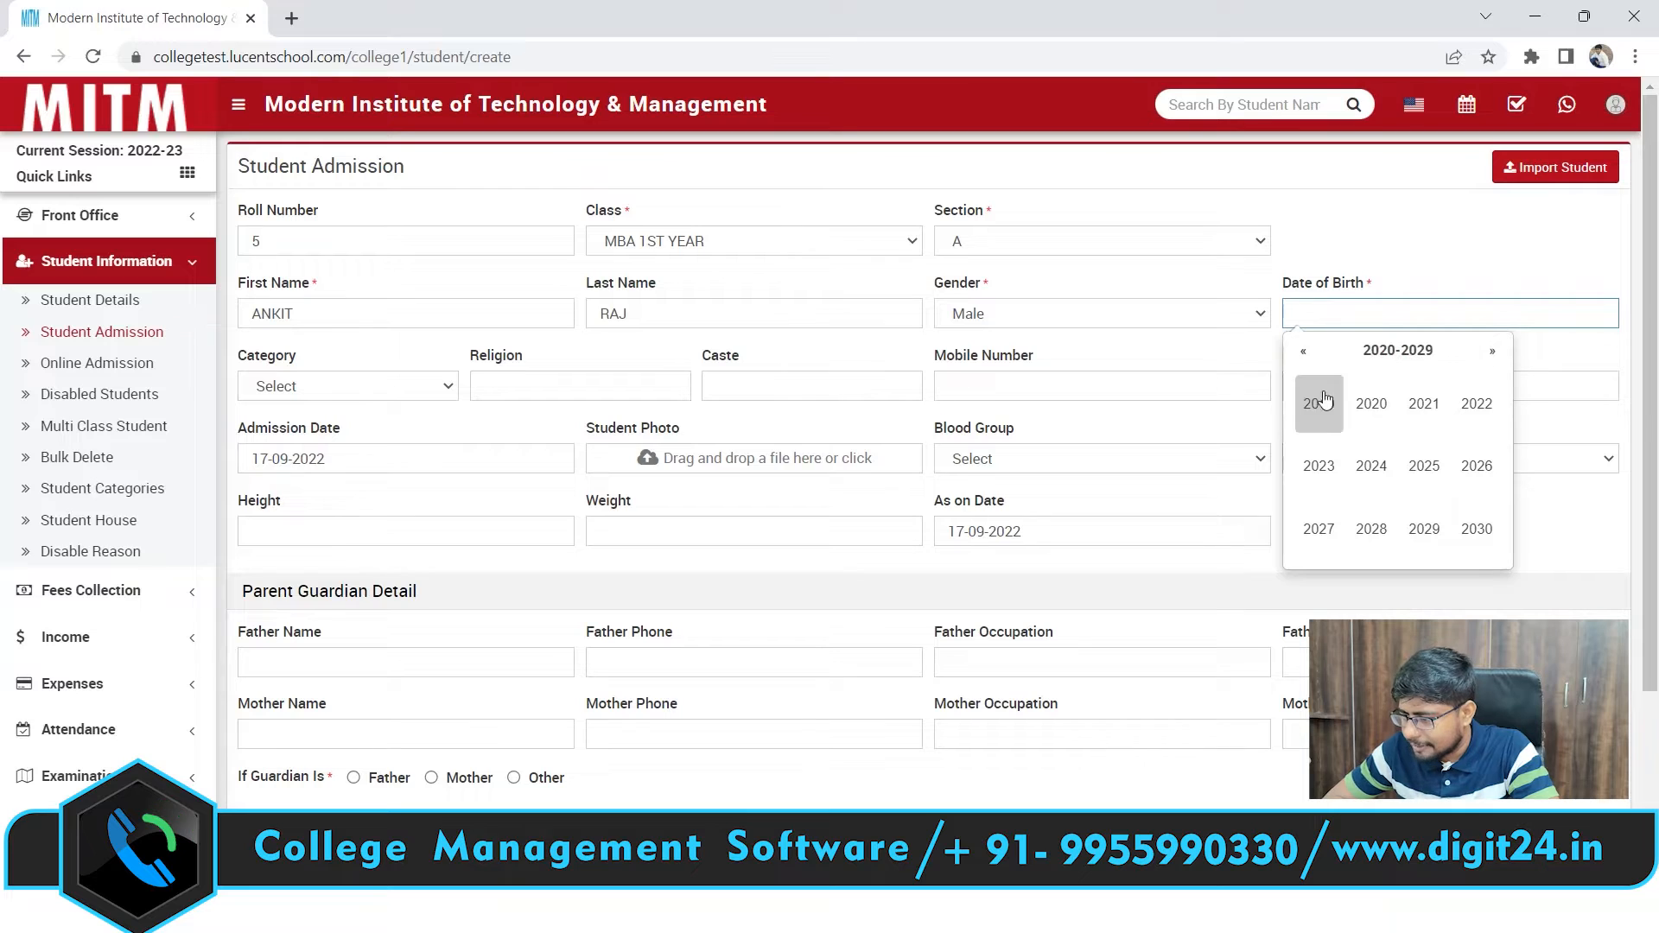
click(1301, 361)
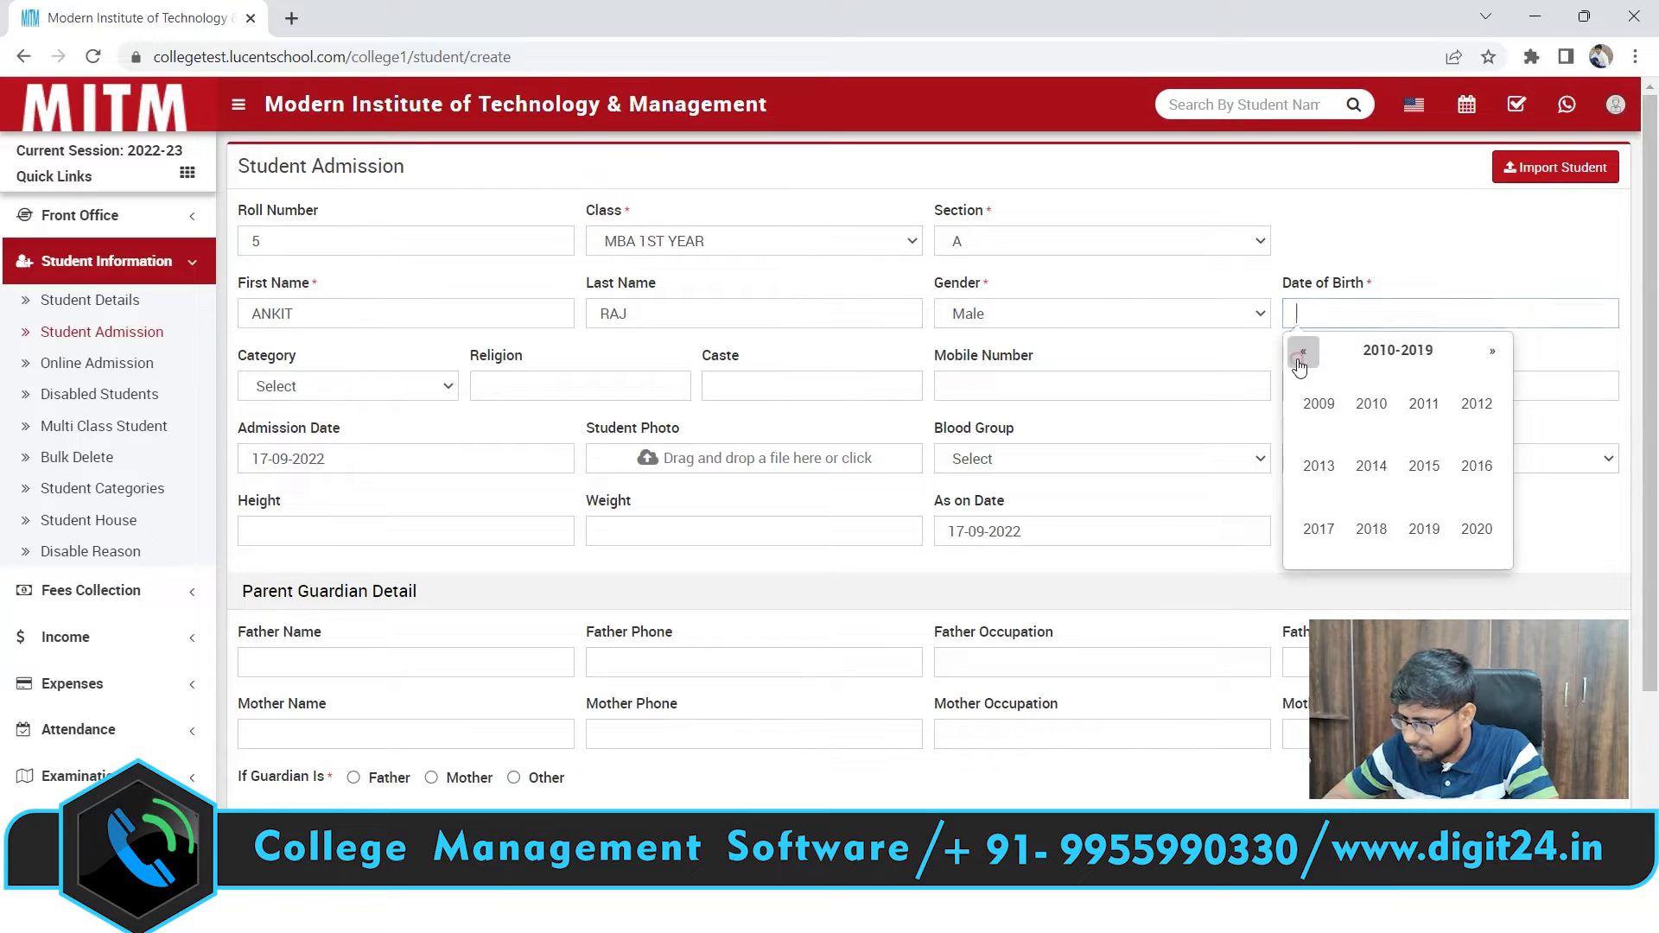
click(1300, 361)
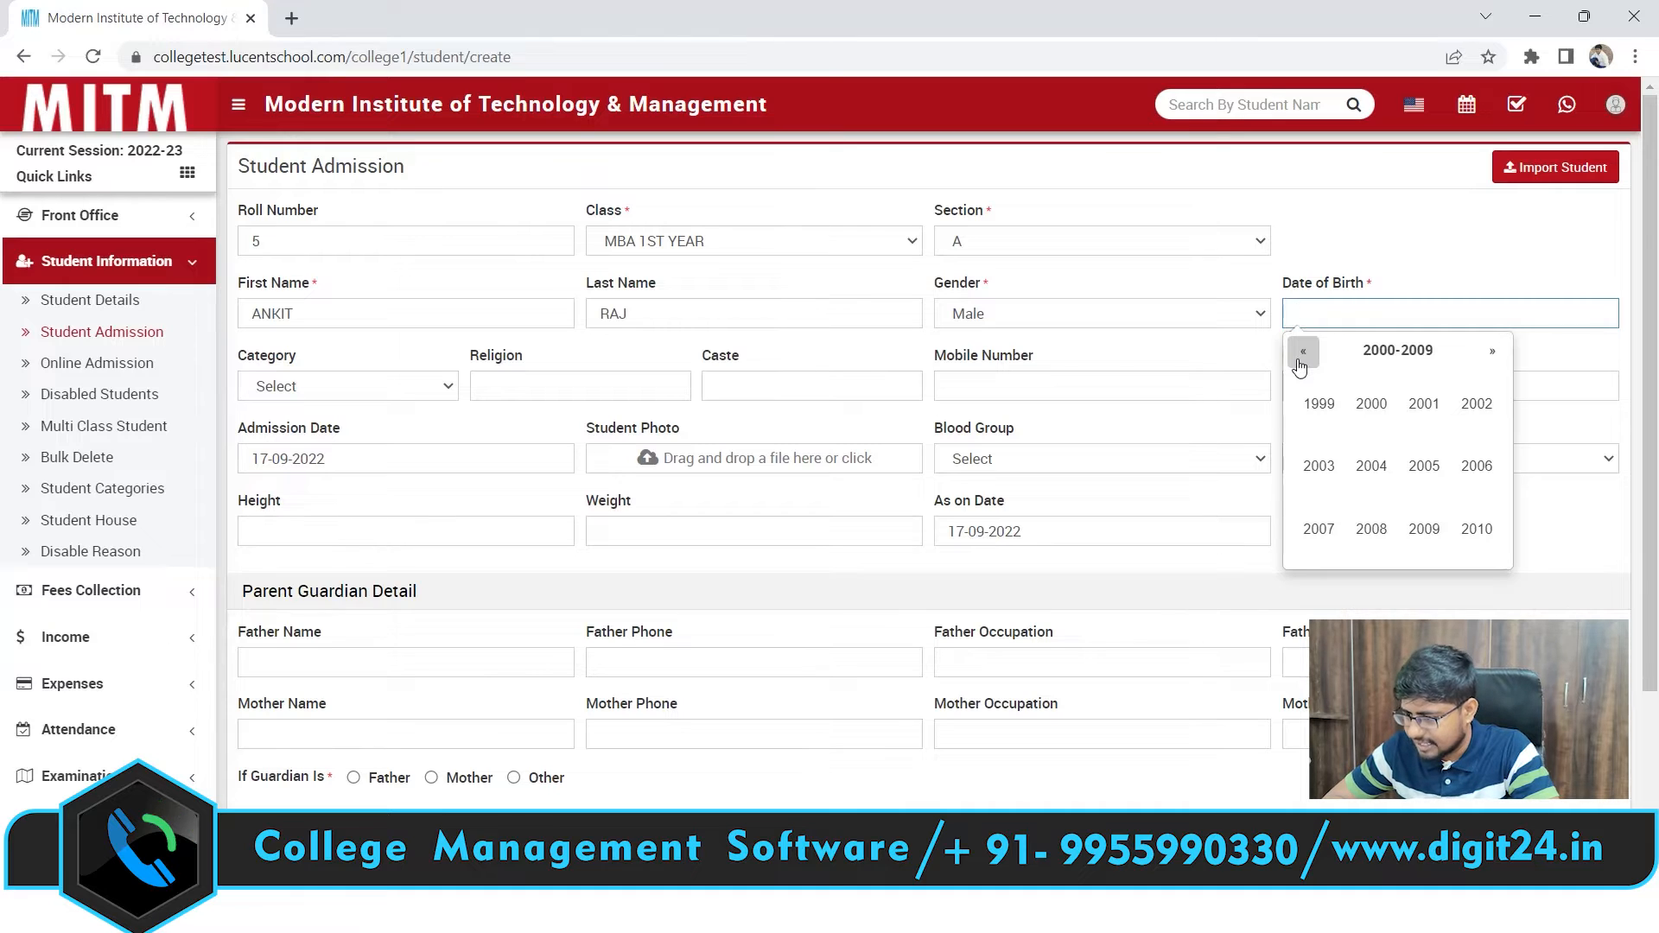
click(1319, 413)
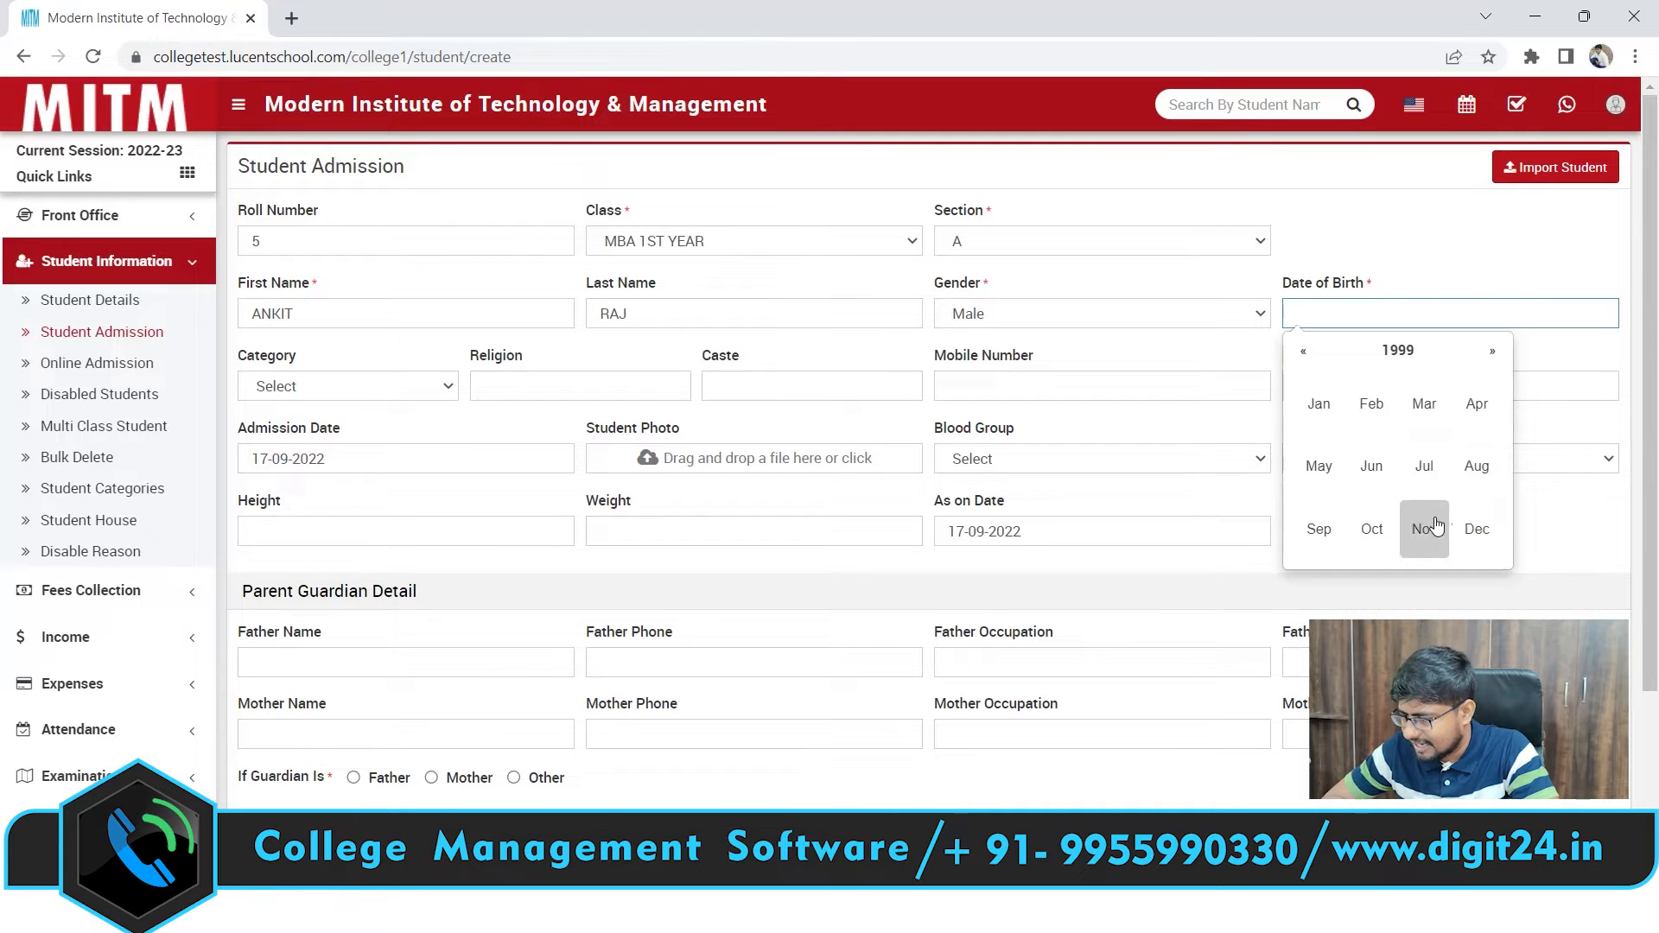
click(1419, 472)
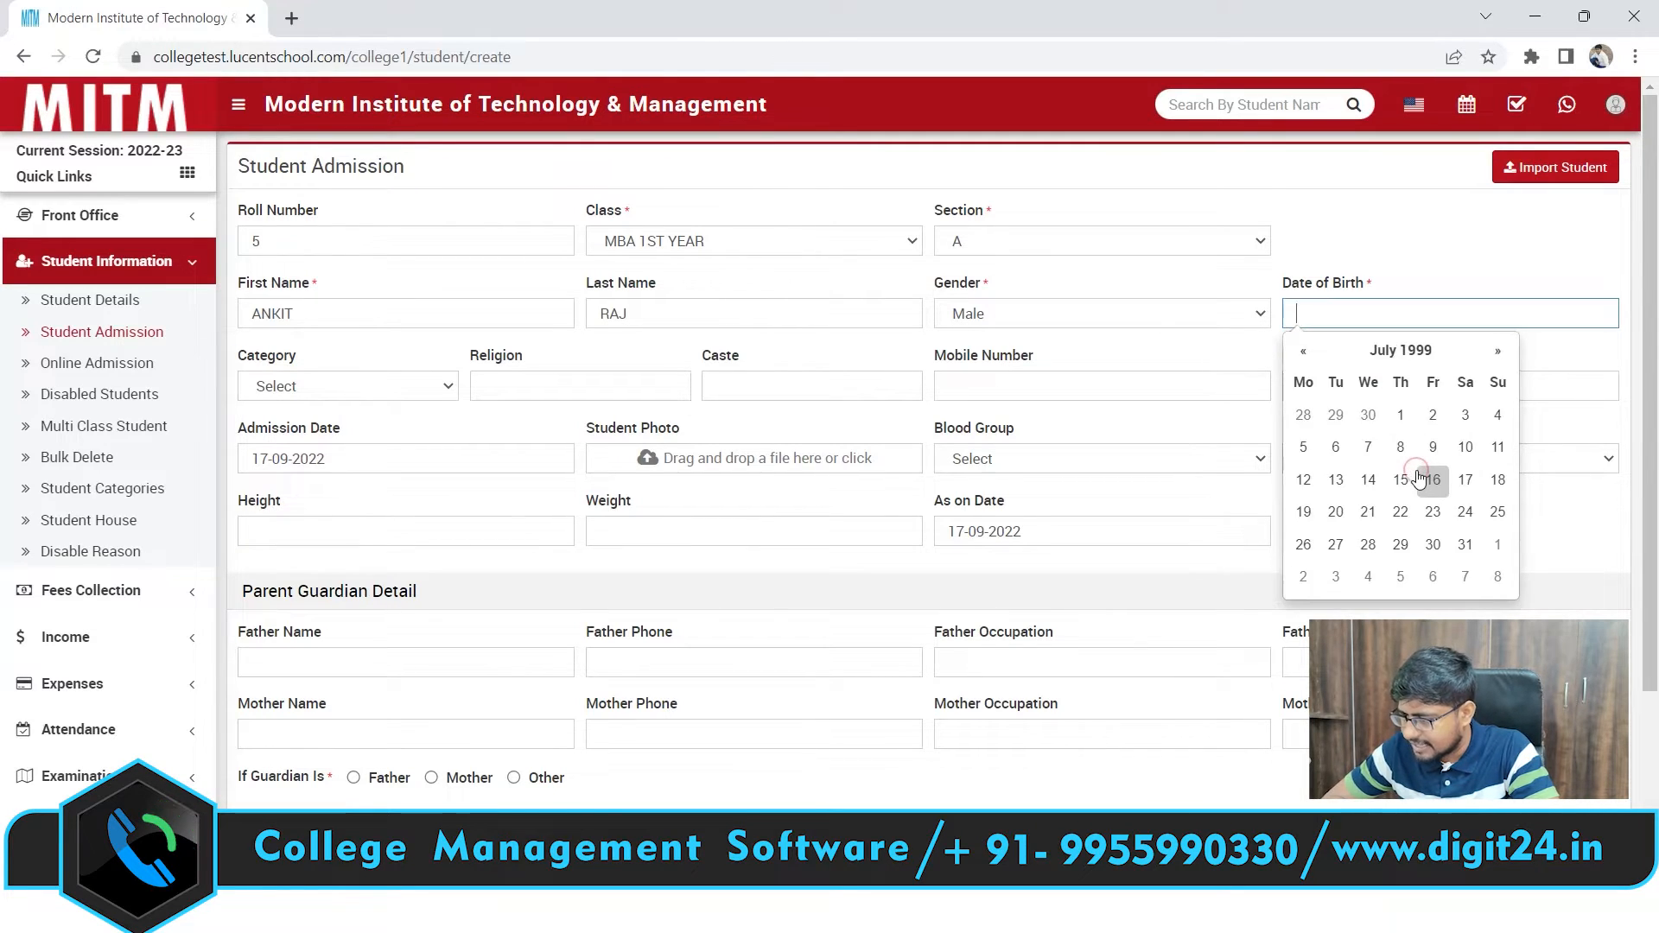
click(1367, 481)
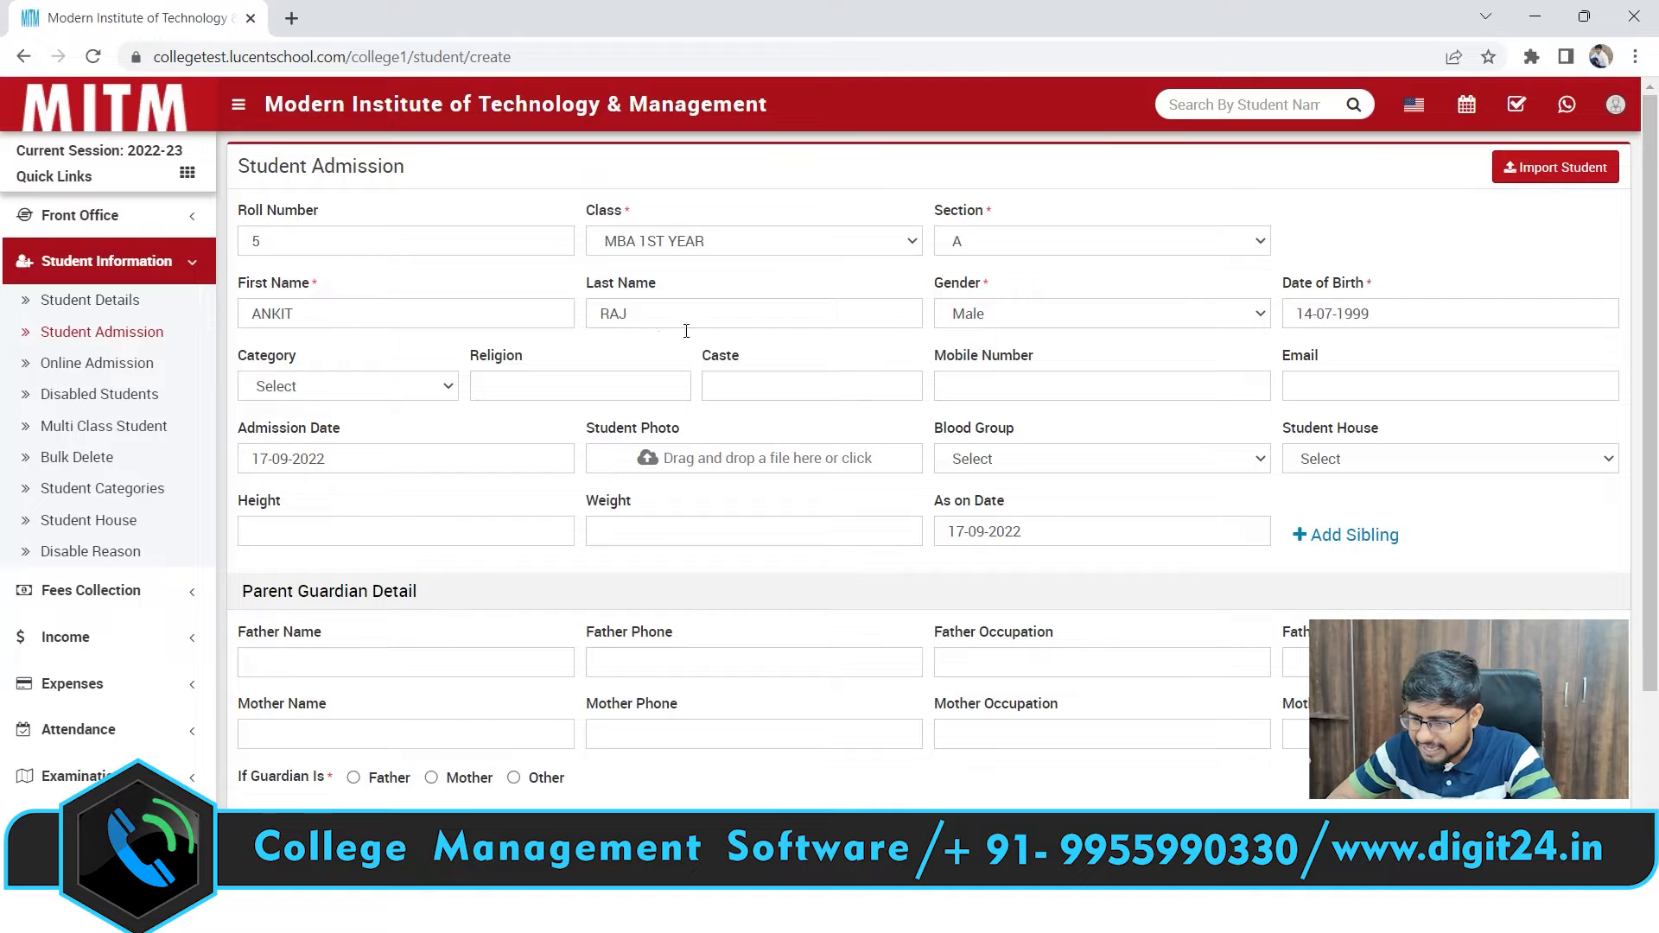
Set category General, religion Hindu and caste General
click(362, 395)
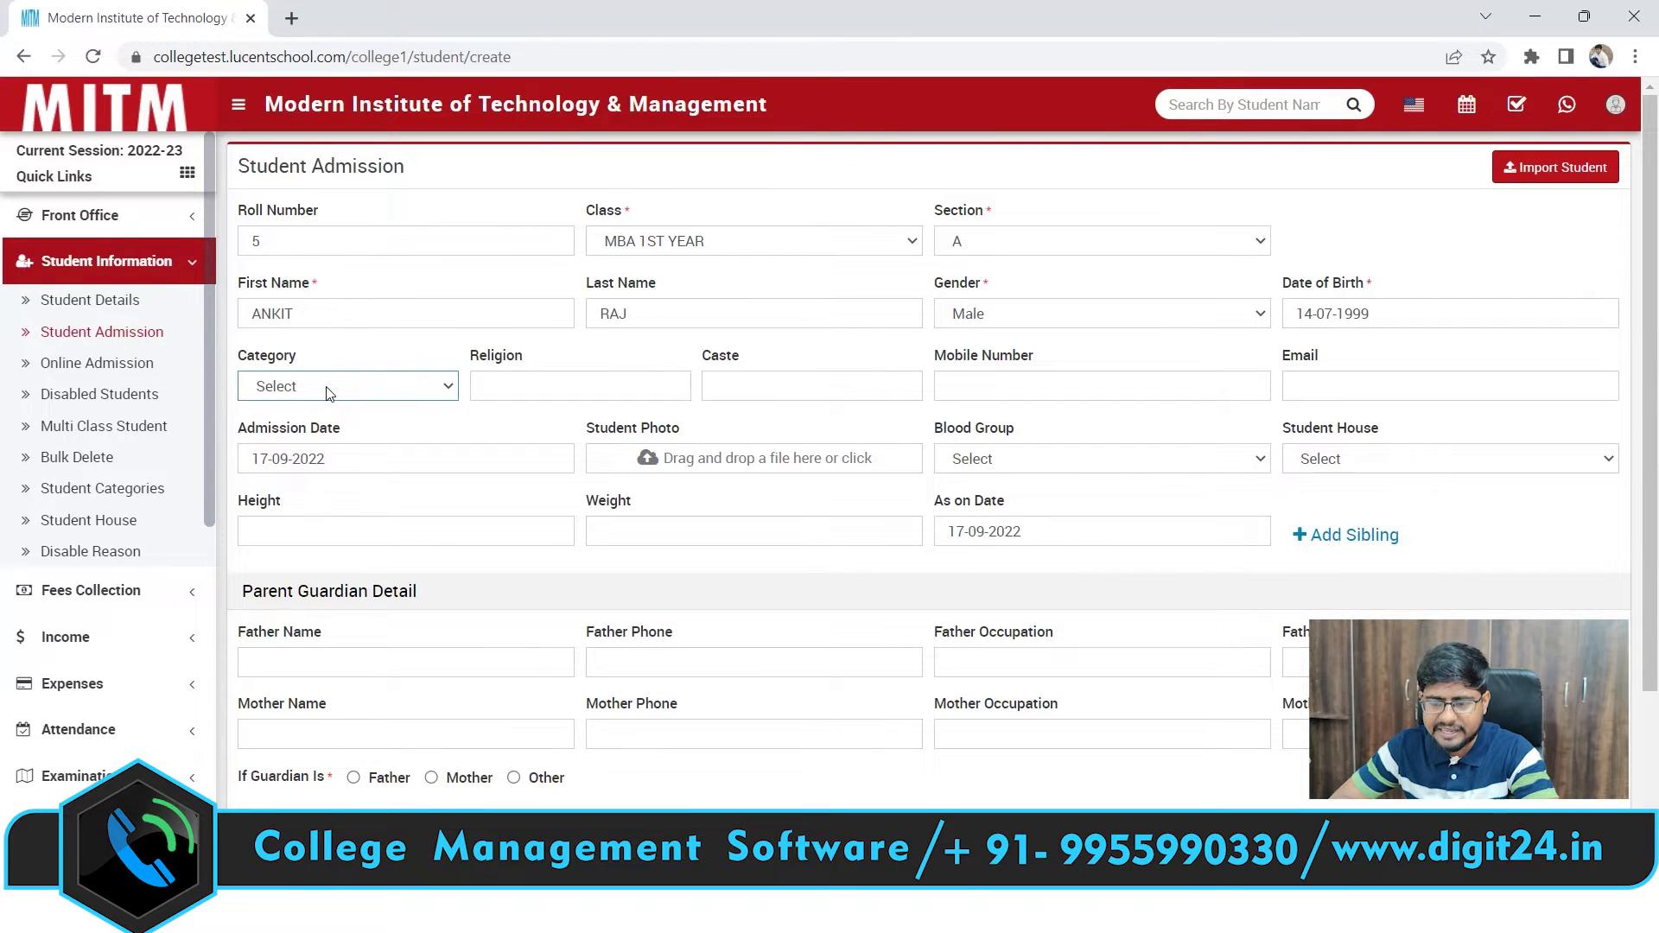
click(330, 393)
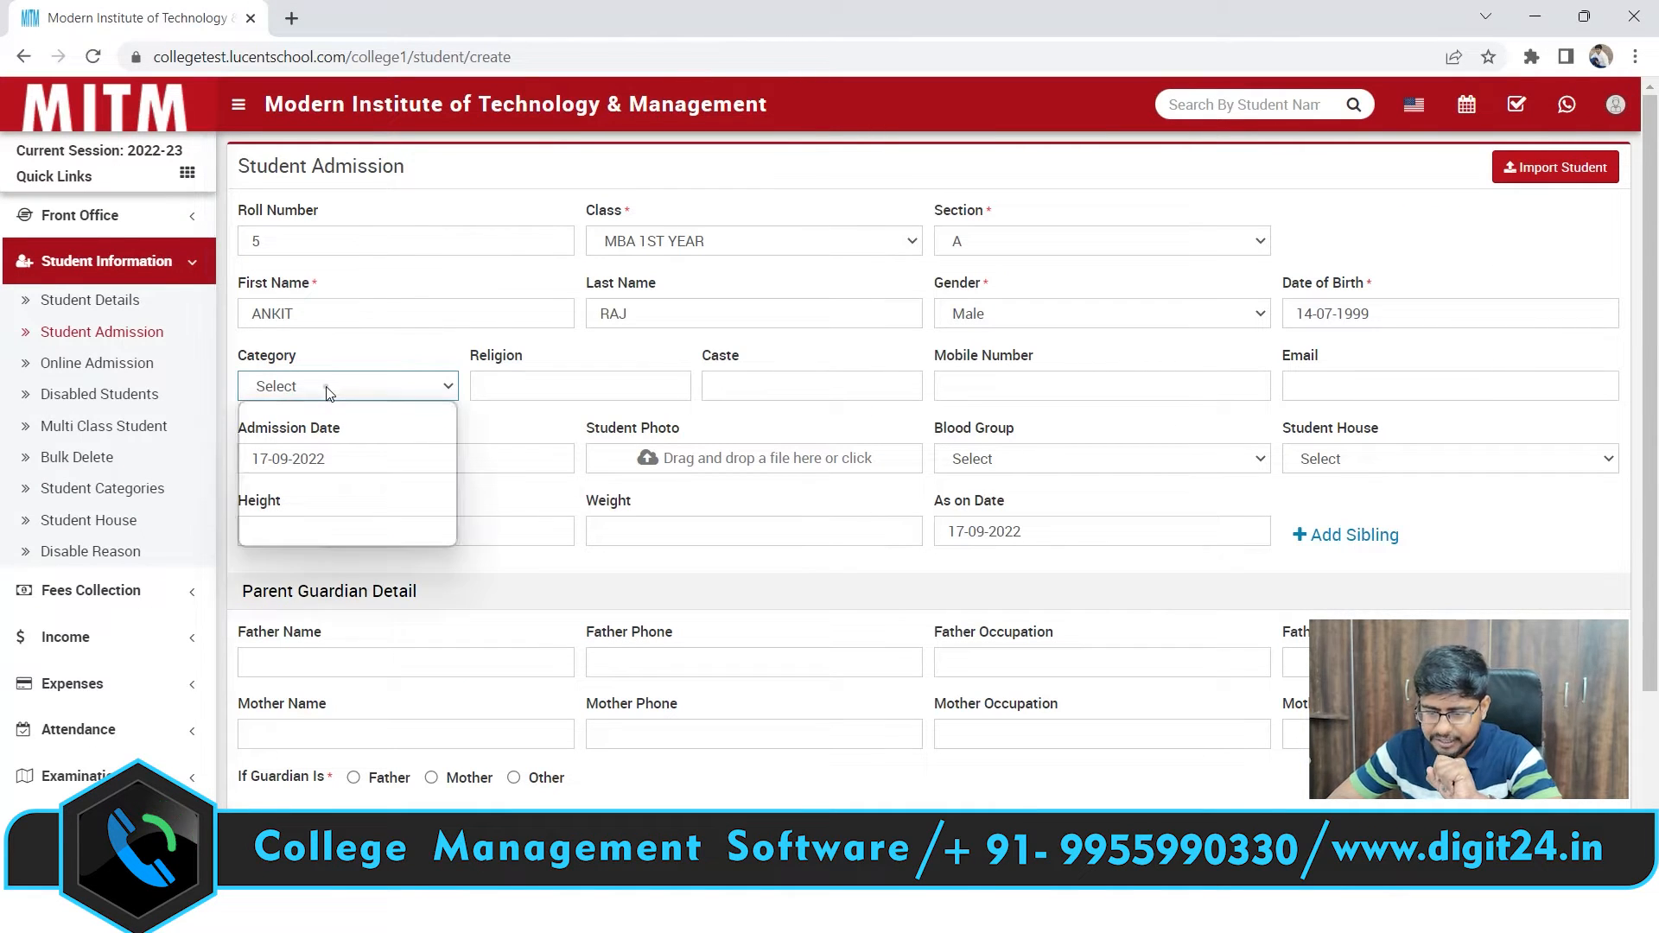
click(297, 437)
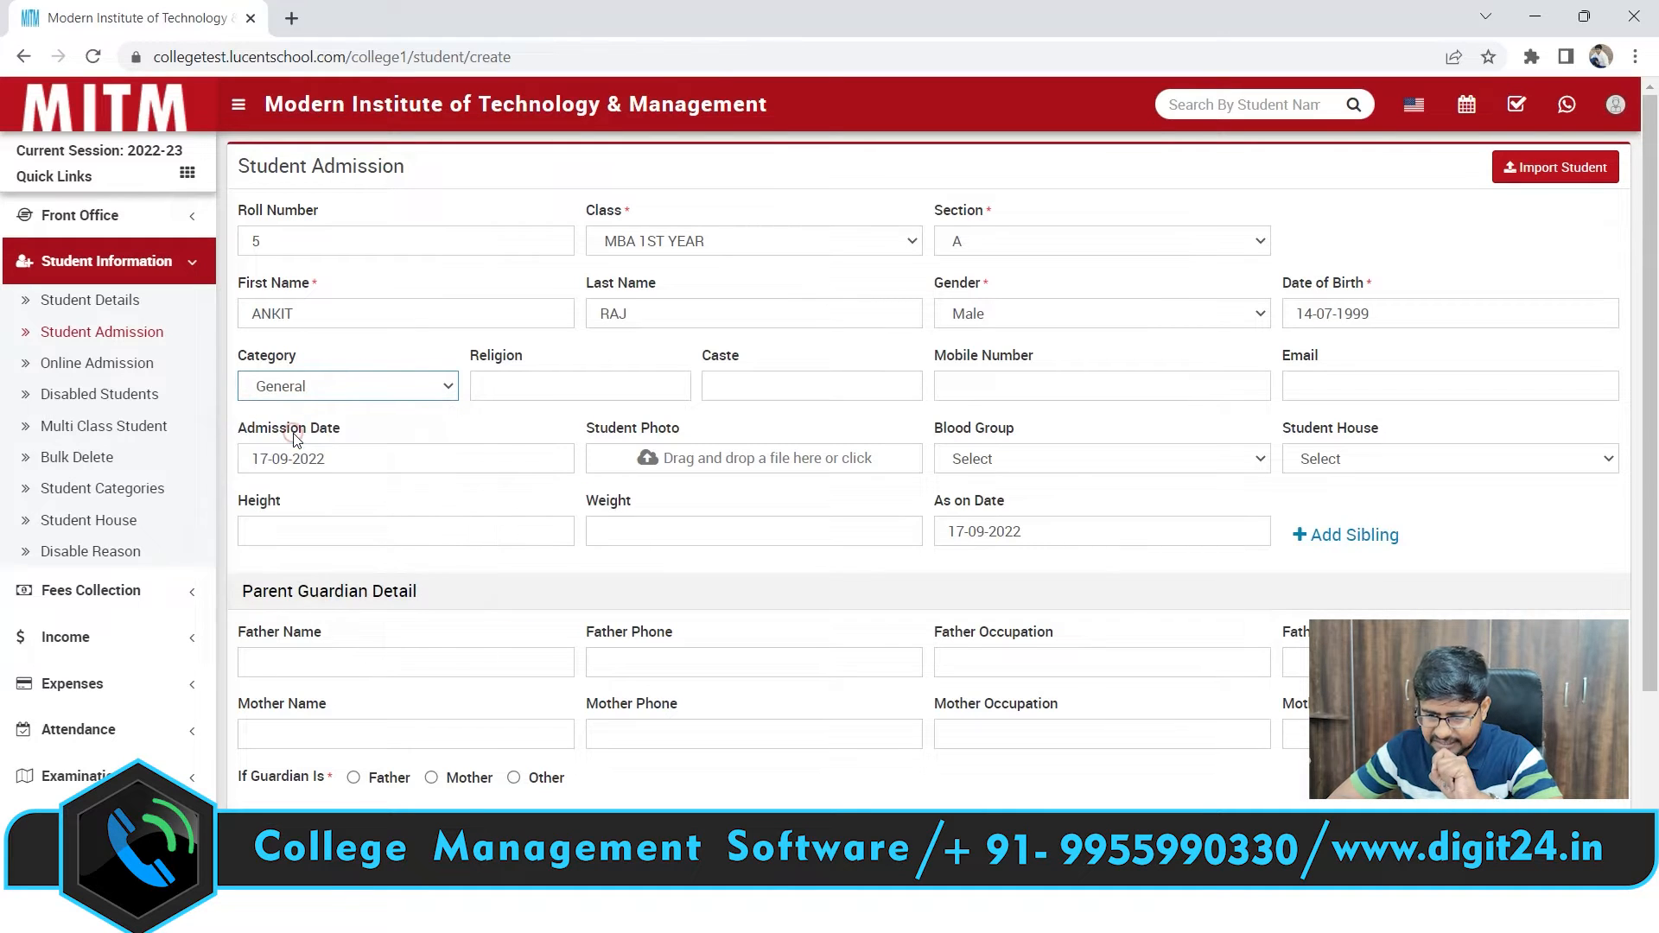
click(552, 382)
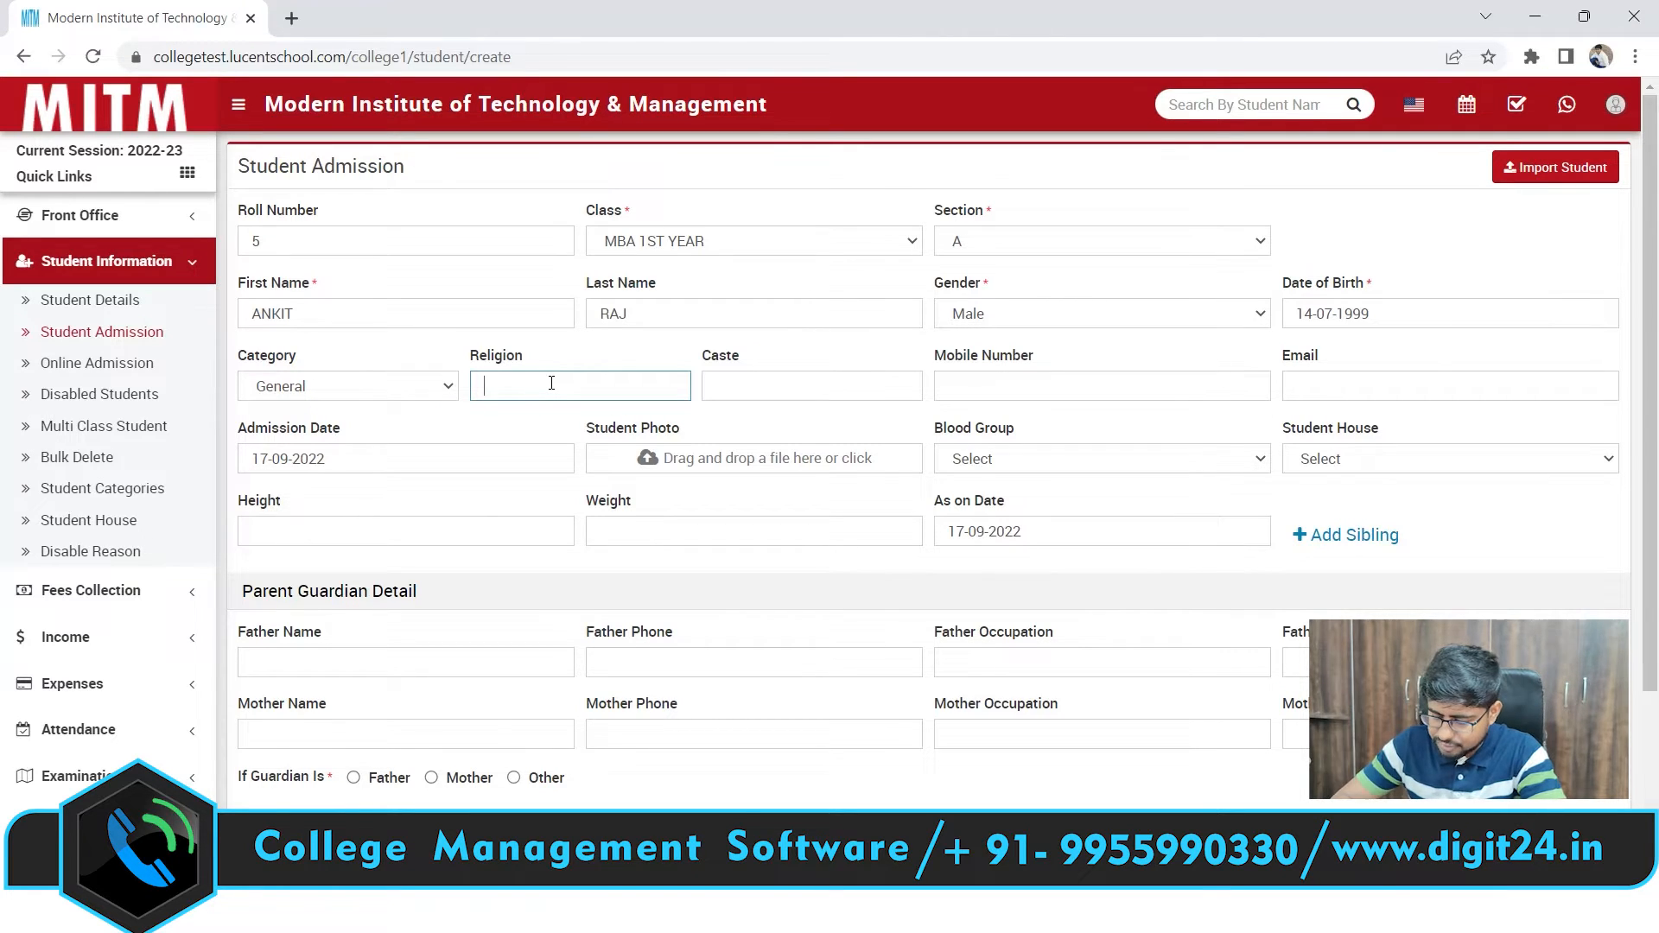
text(indu)
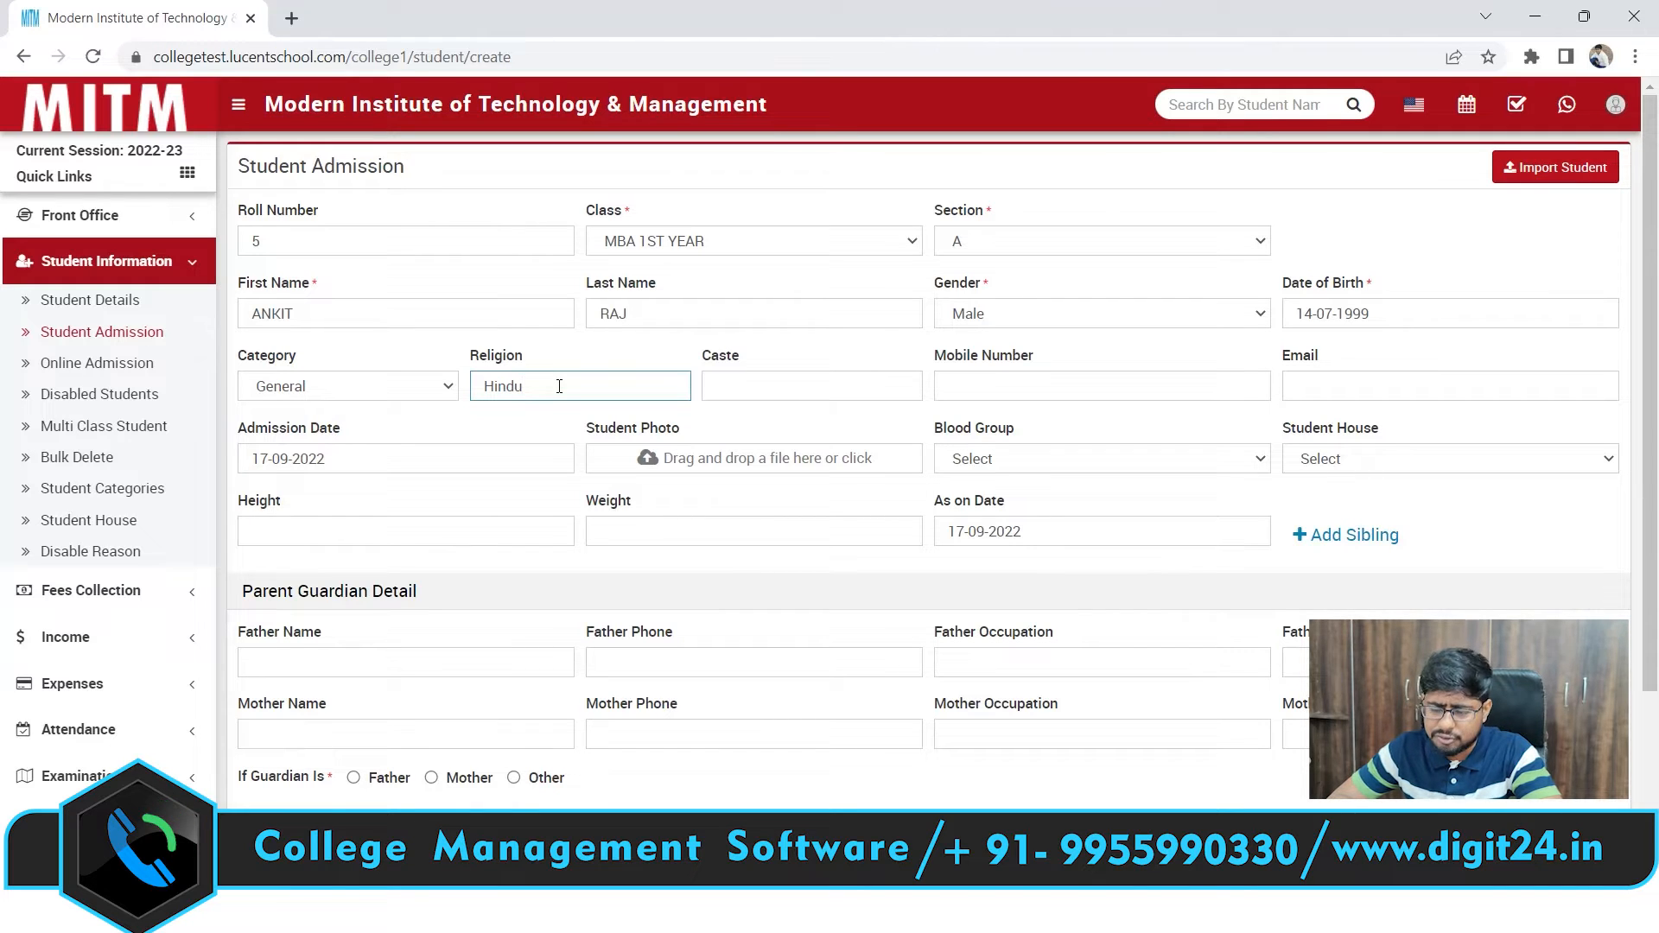
click(753, 394)
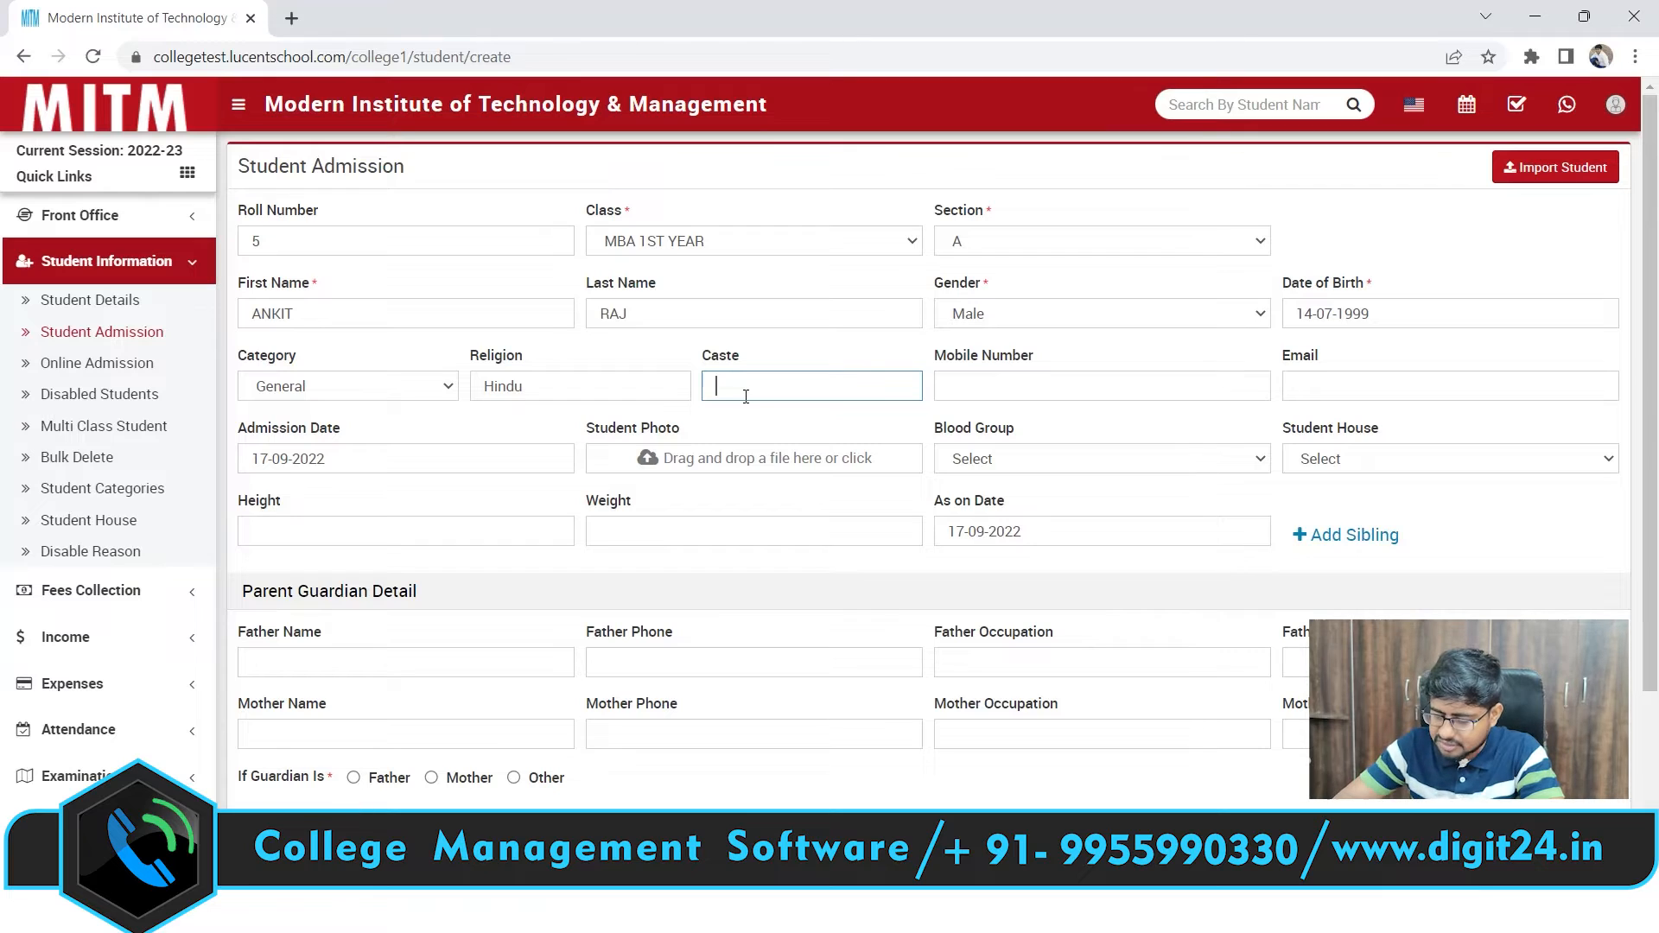
text(ge)
key(BackSpace)
key(BackSpace)
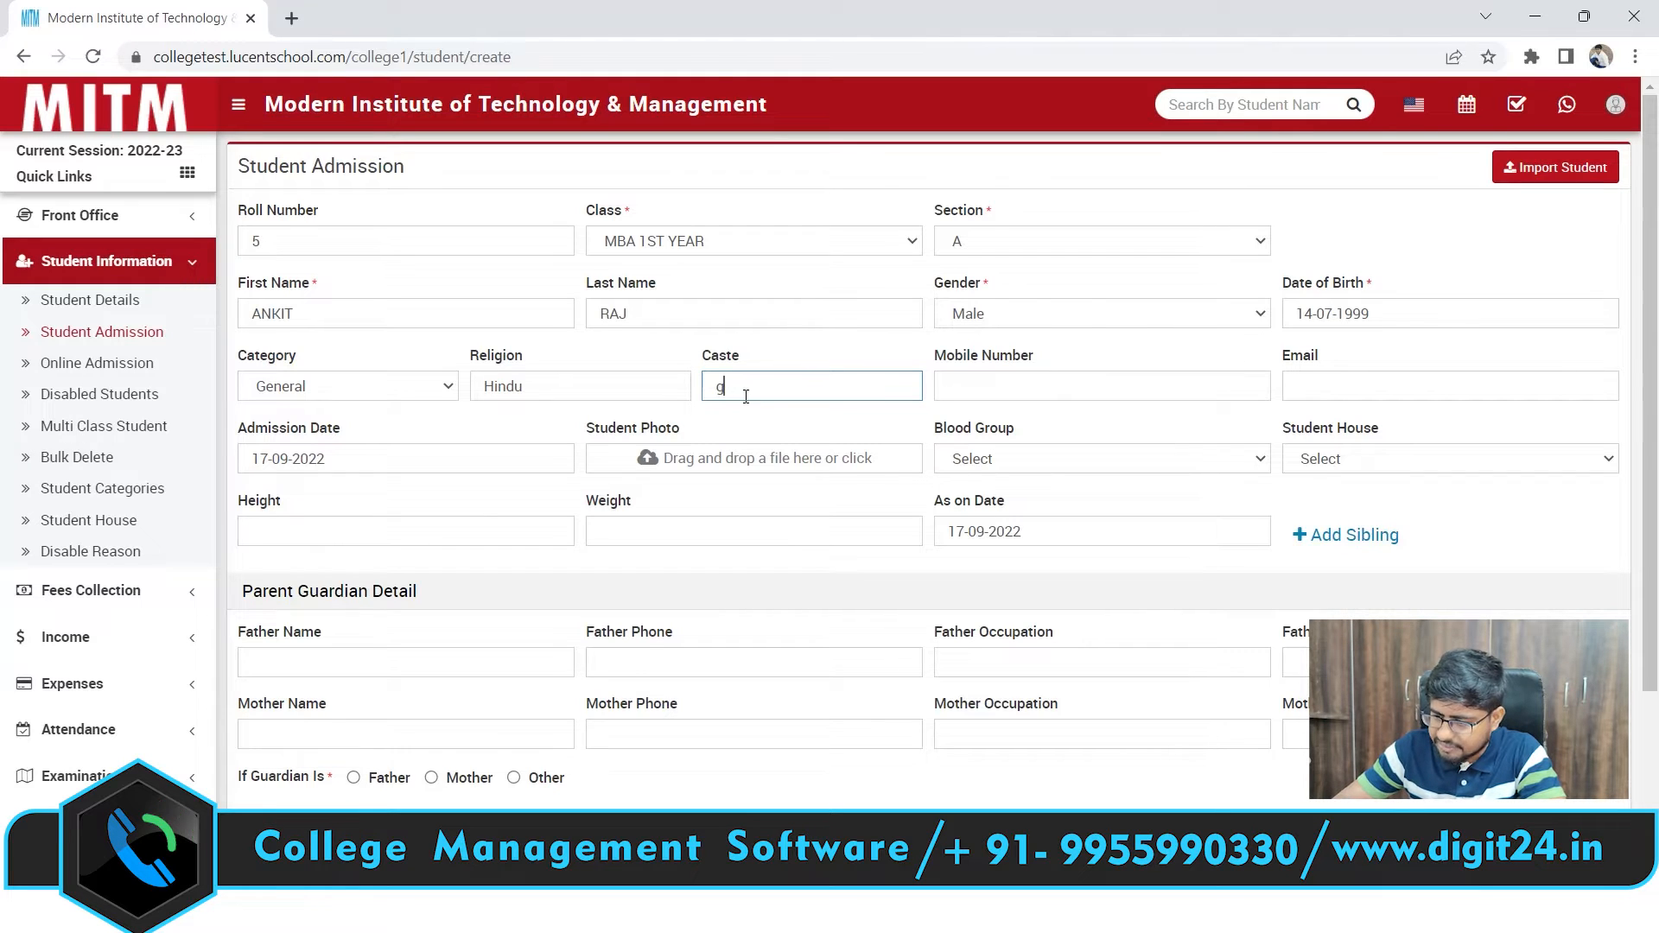
text(Gen)
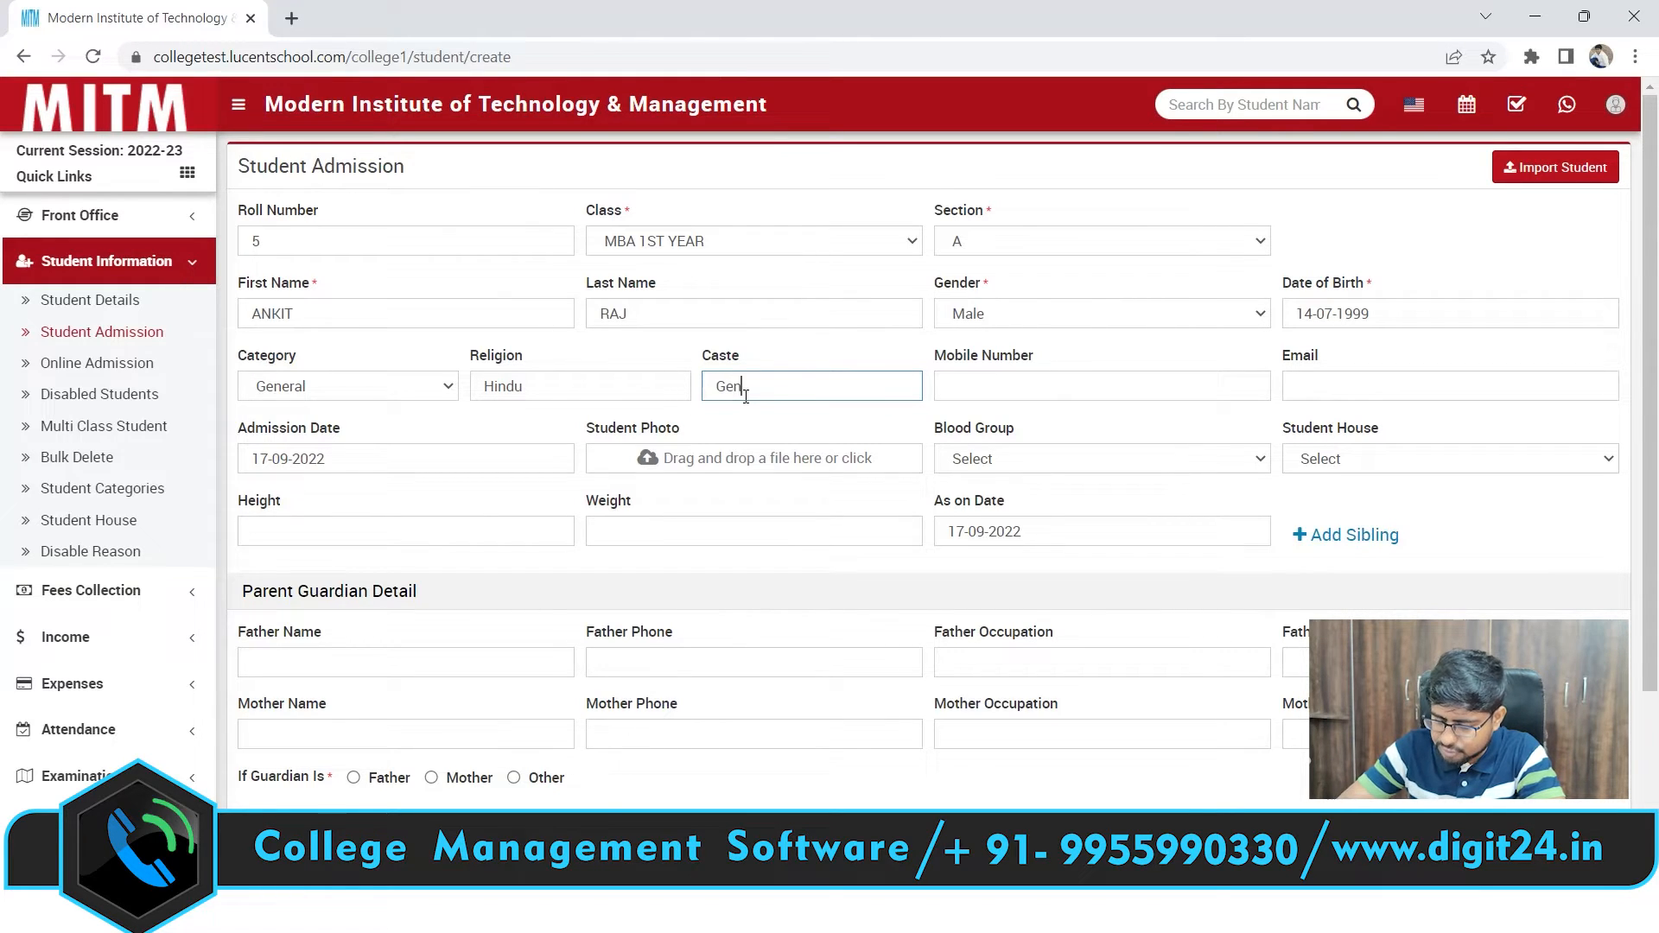
text(eral)
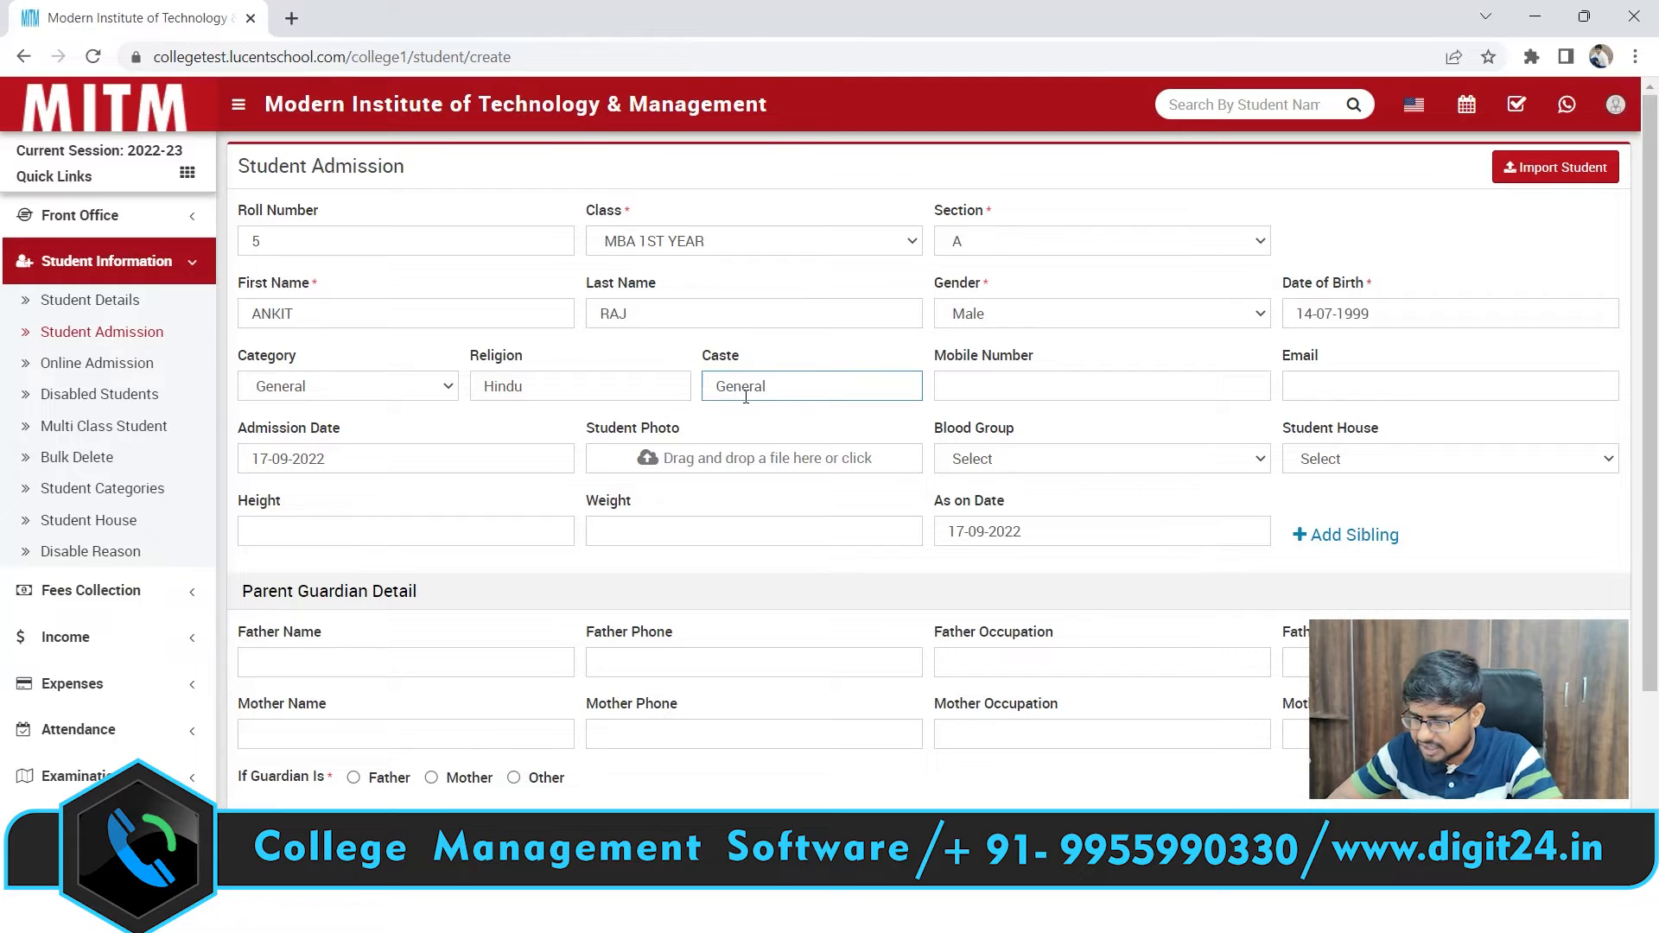
click(1012, 384)
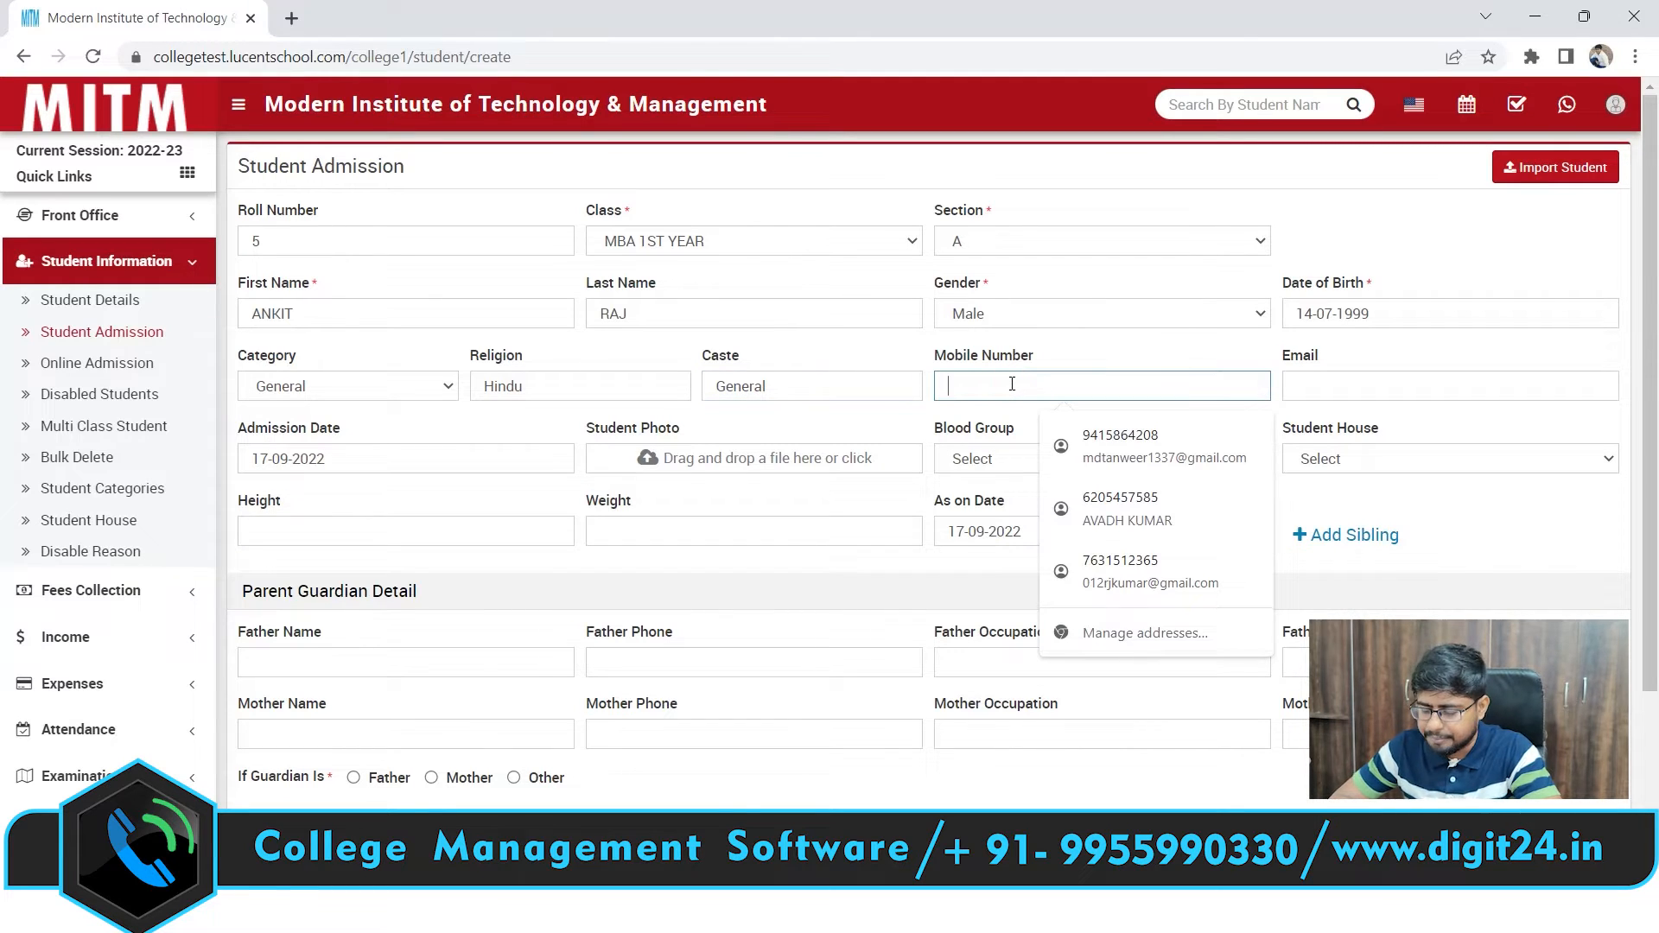
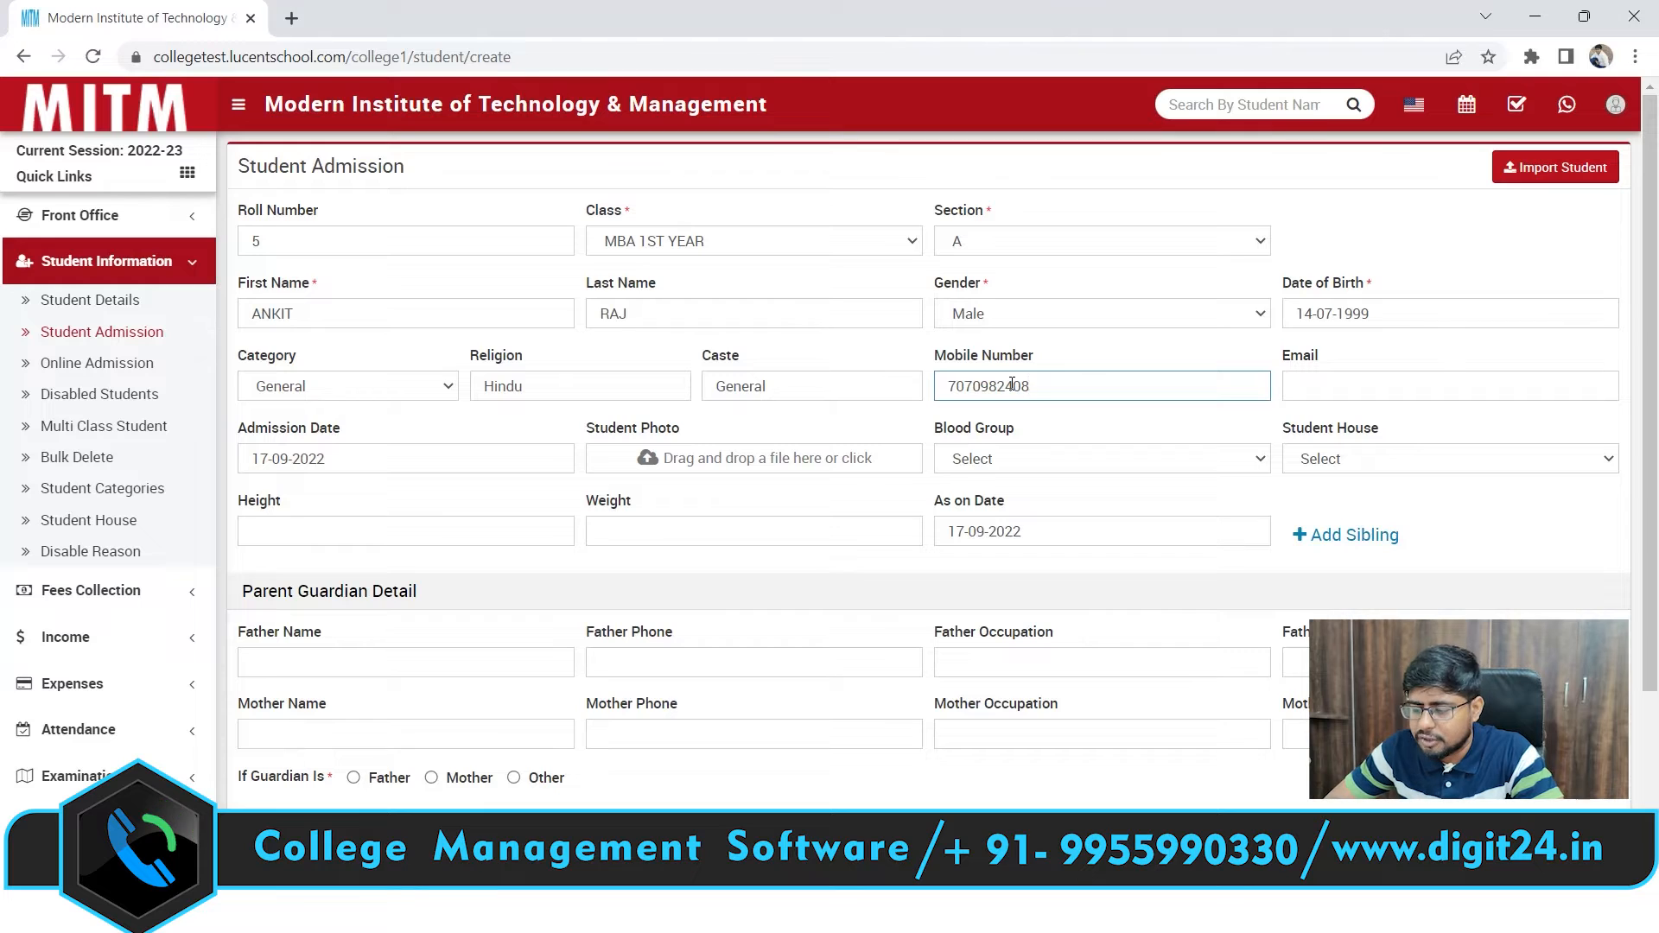
Fill in the student's mobile number and e-mail address
click(1361, 381)
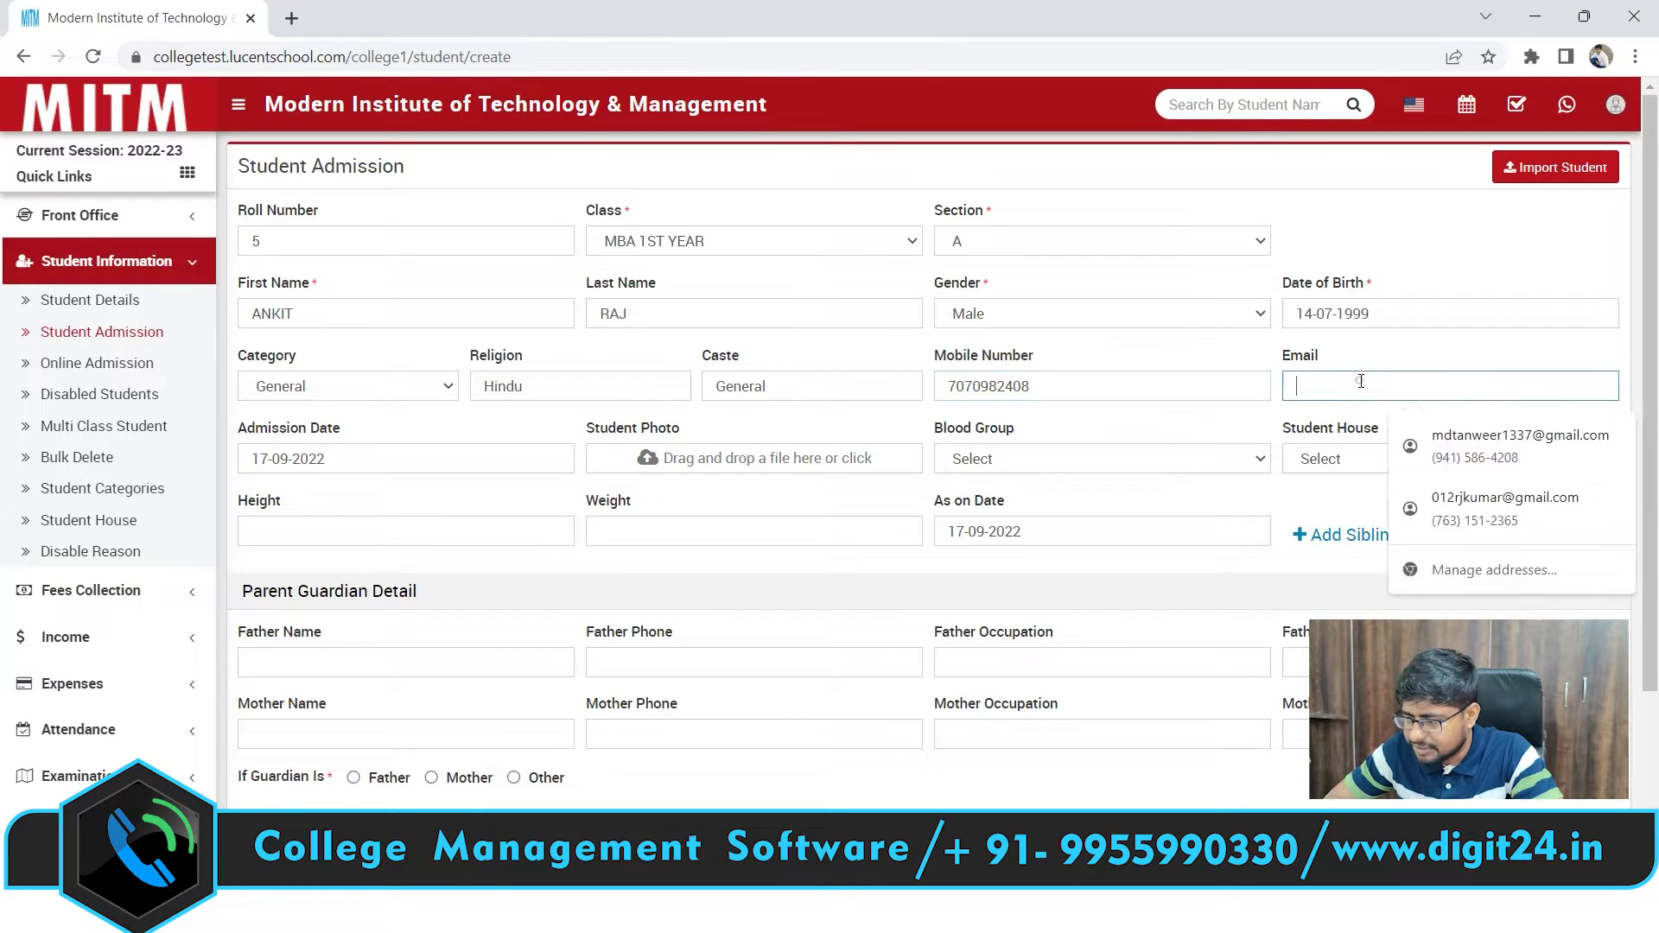
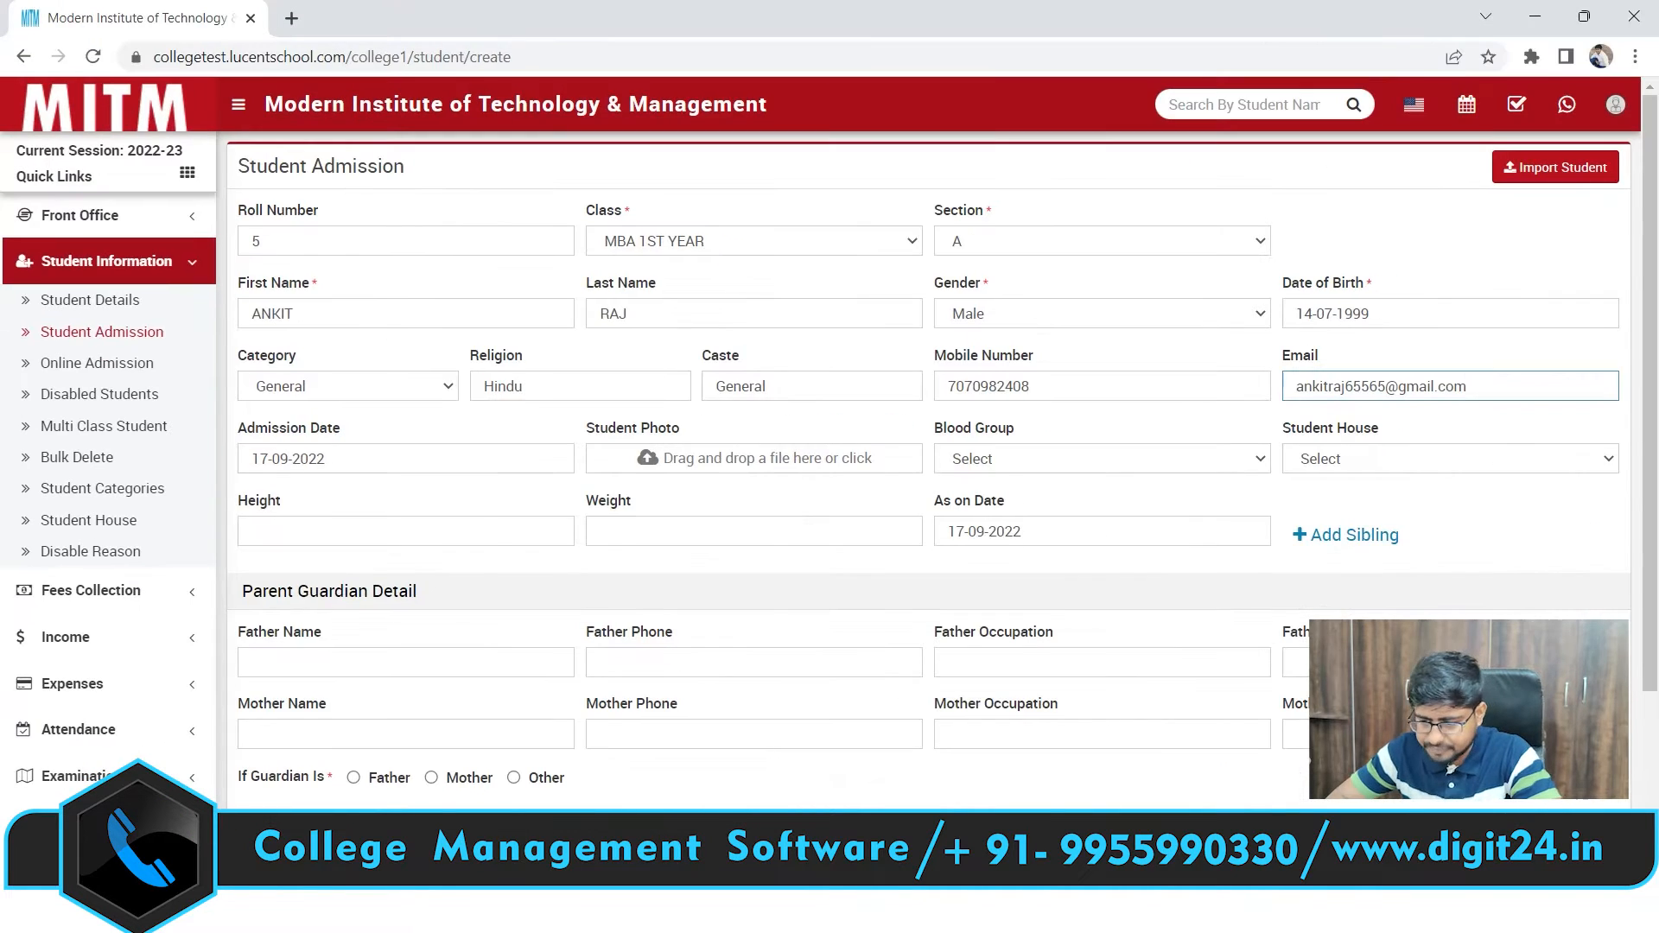
click(422, 477)
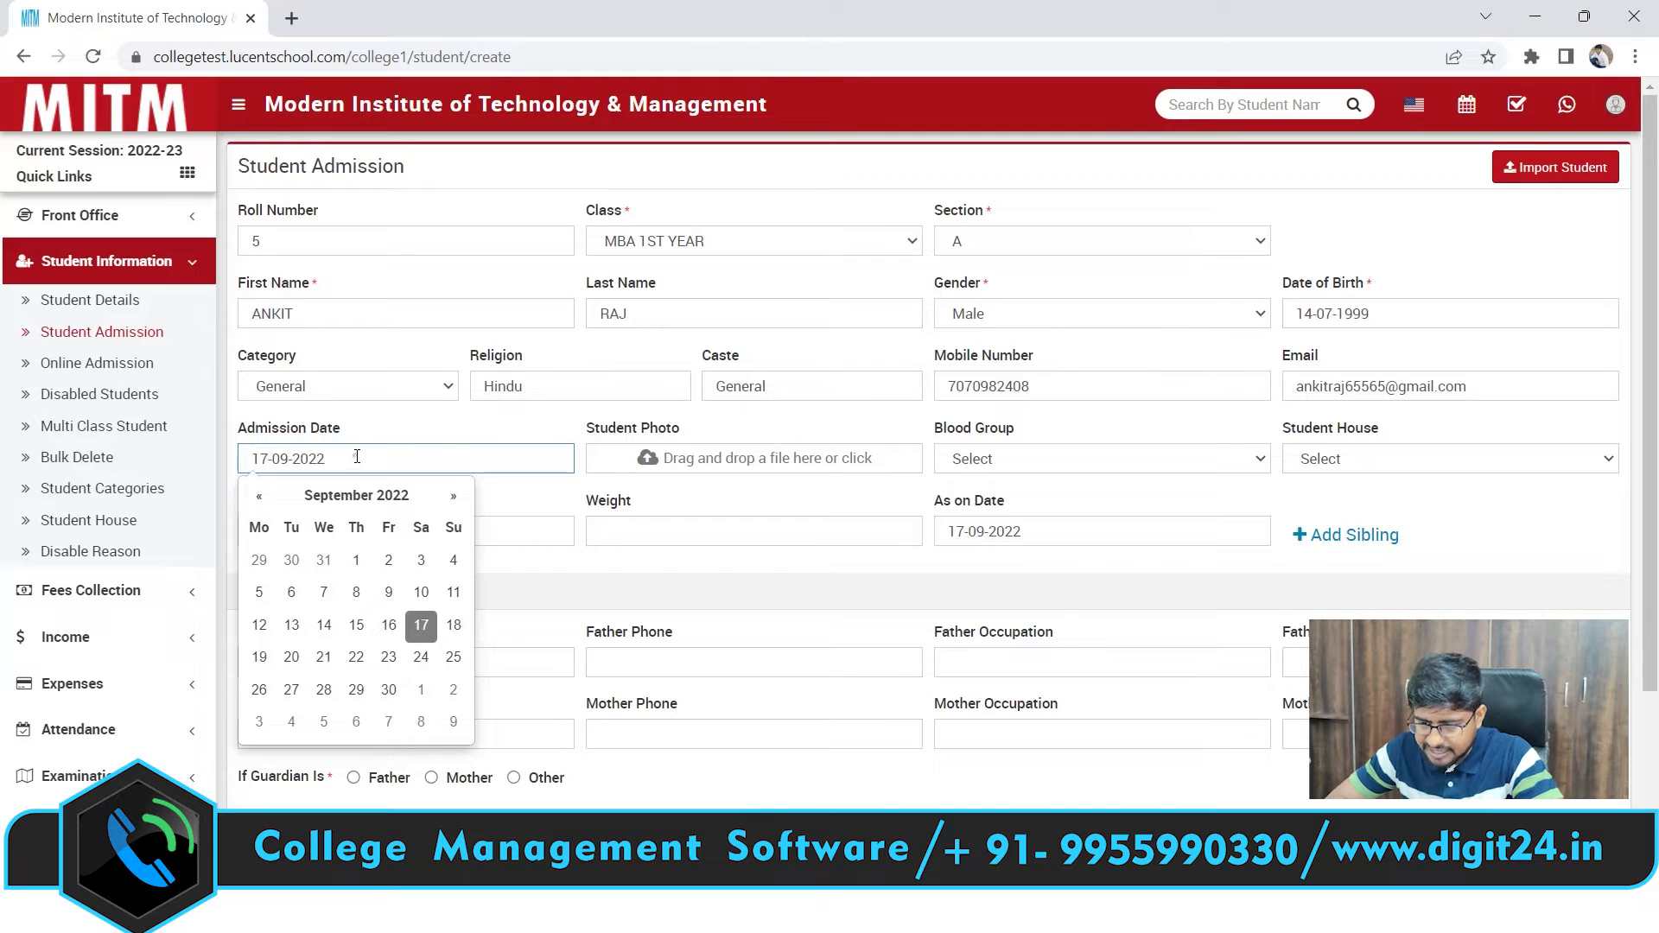
click(497, 502)
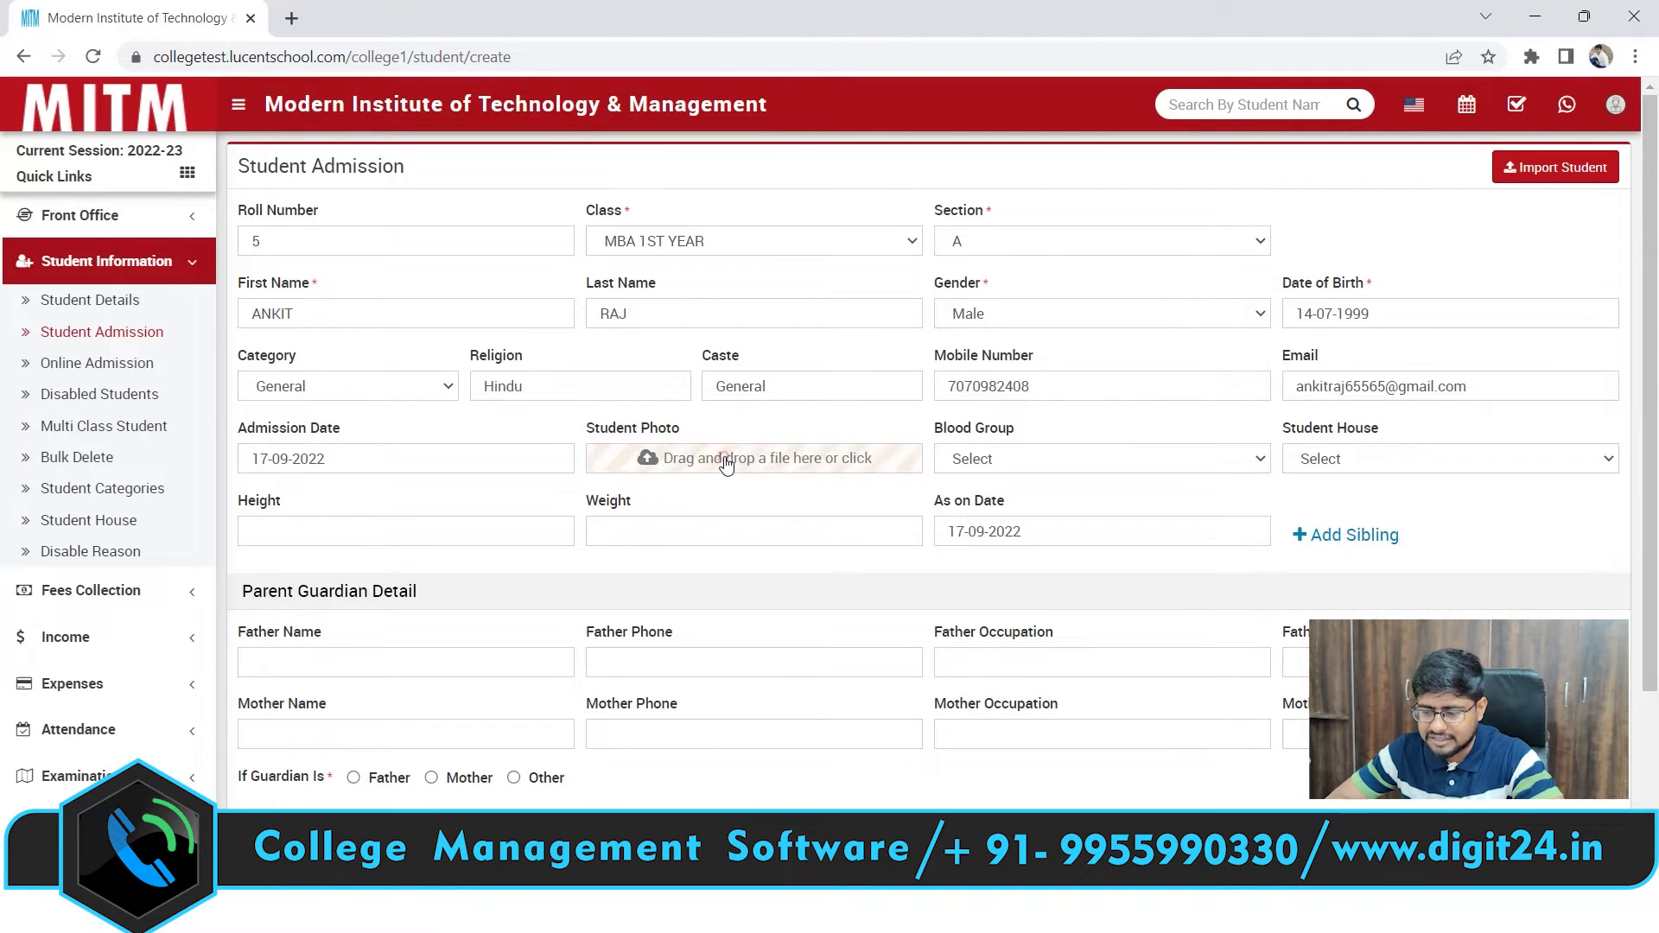
click(726, 462)
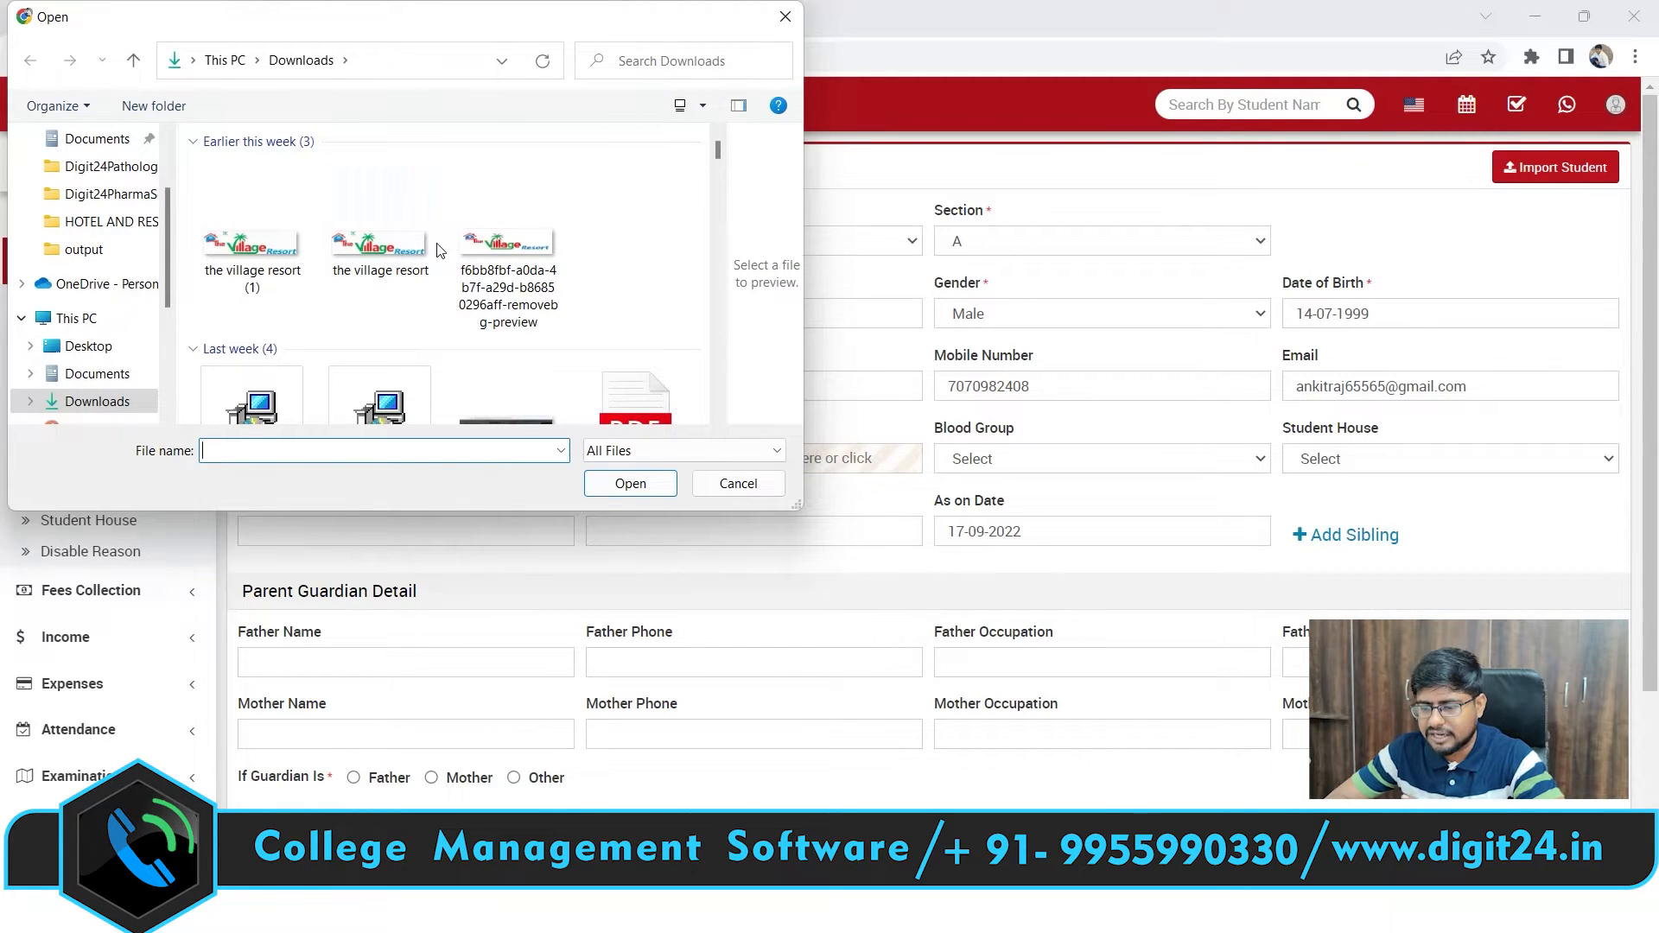
click(748, 491)
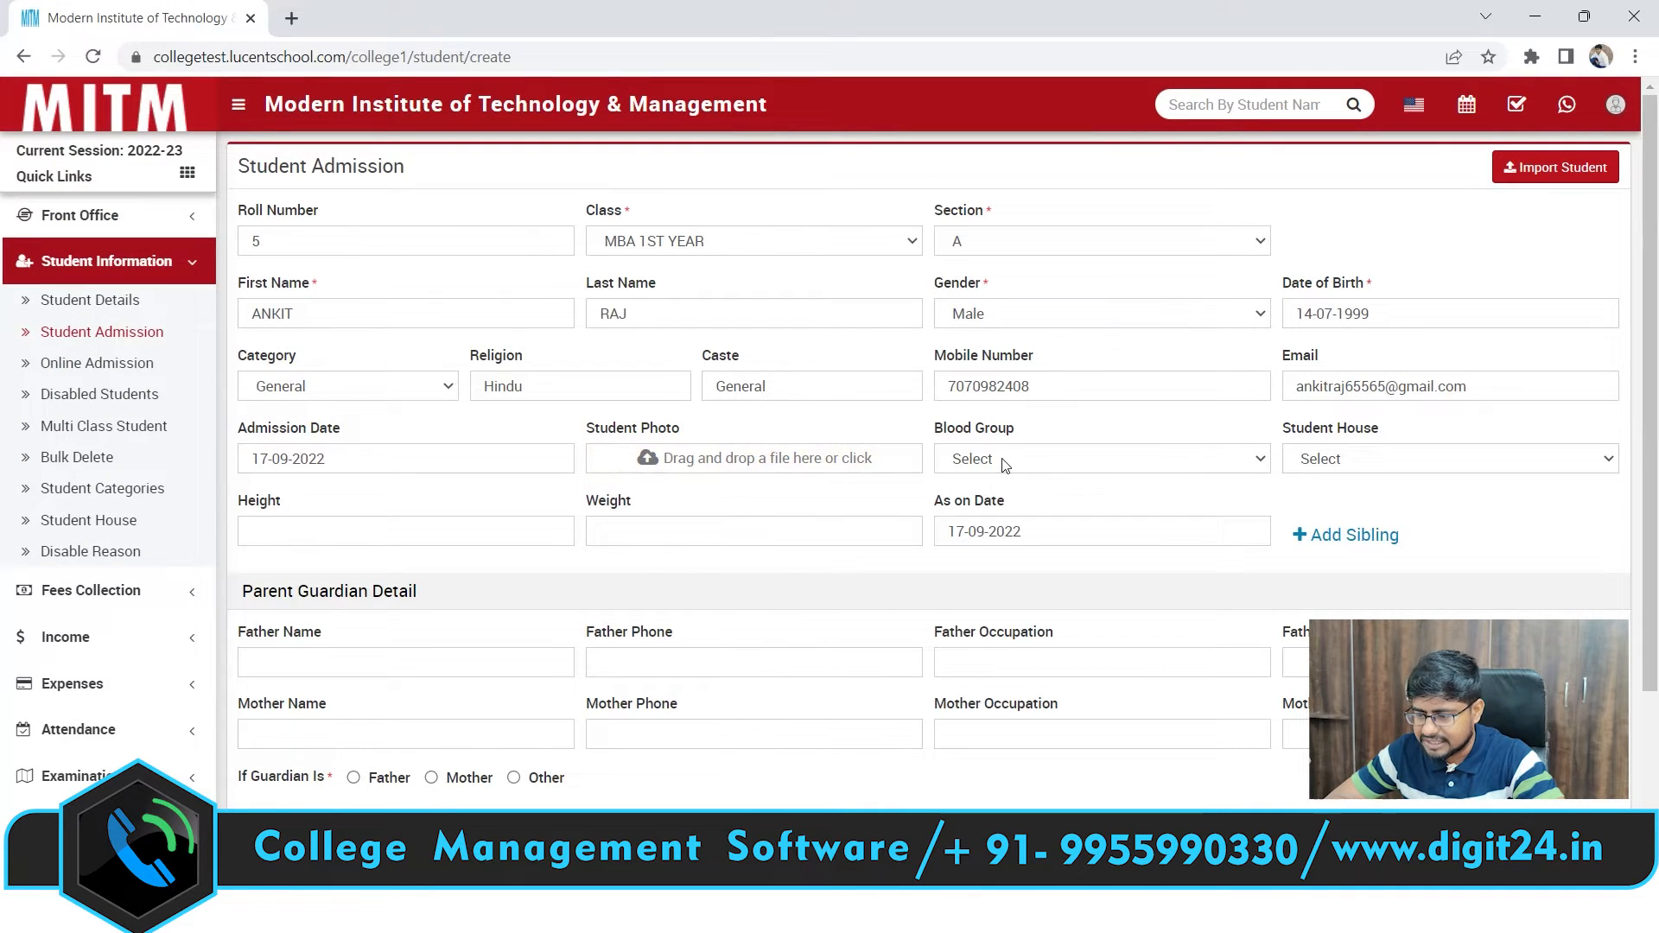
Choose blood group B+ and student house Red
click(1002, 459)
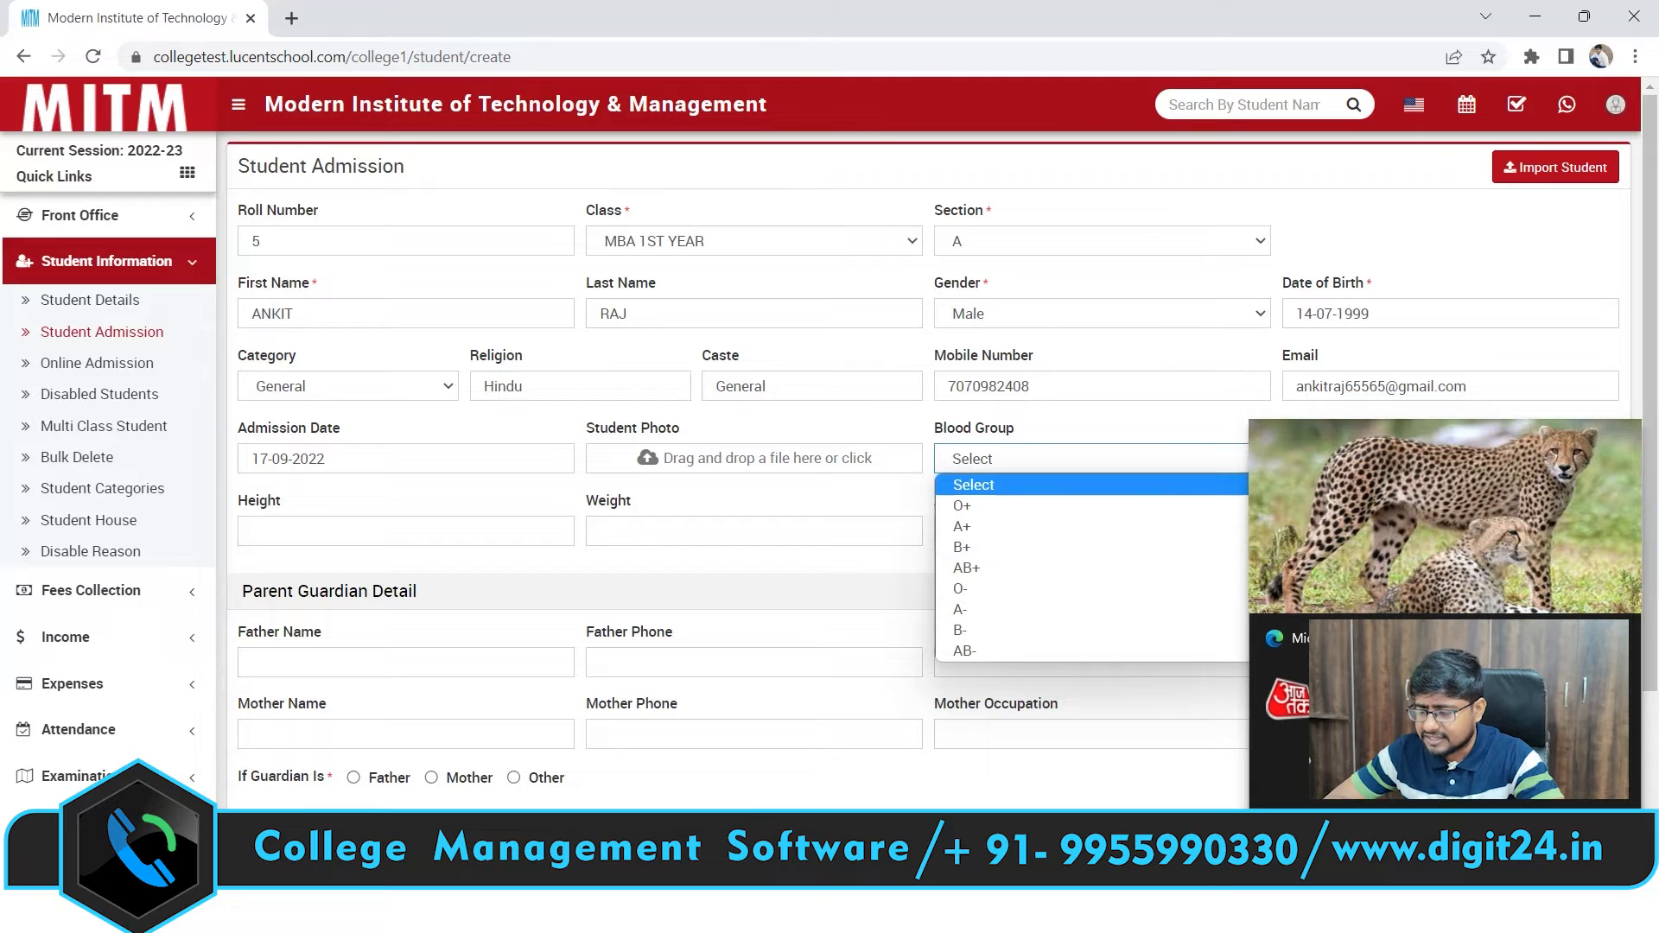
click(974, 485)
click(991, 466)
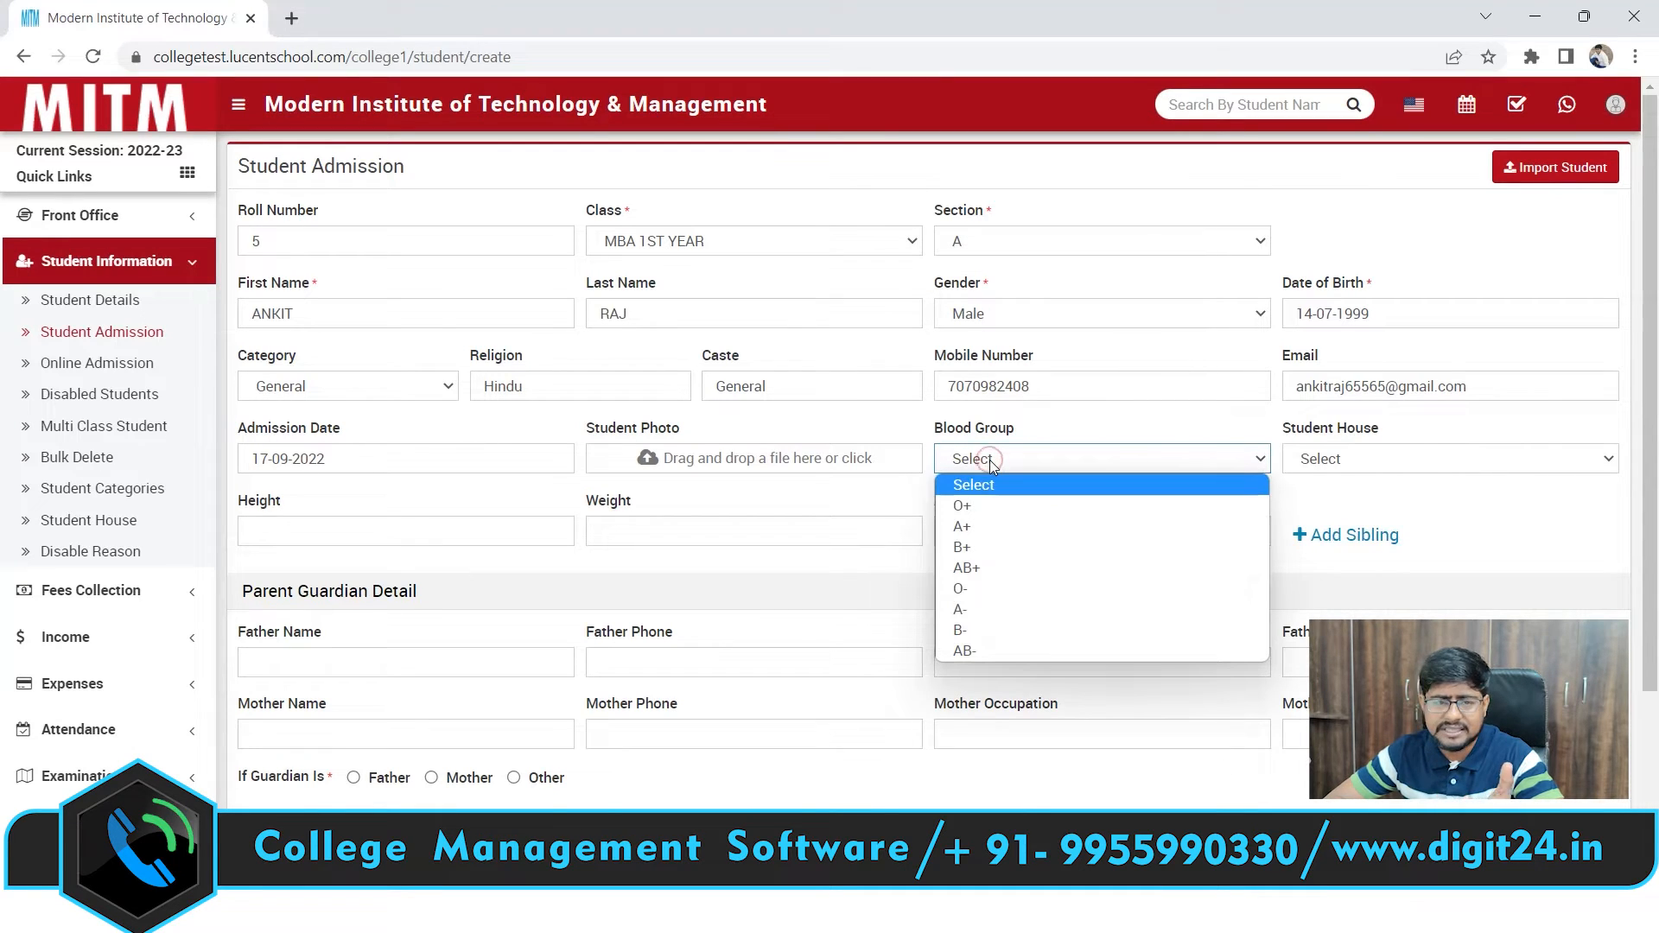
click(985, 542)
click(1337, 463)
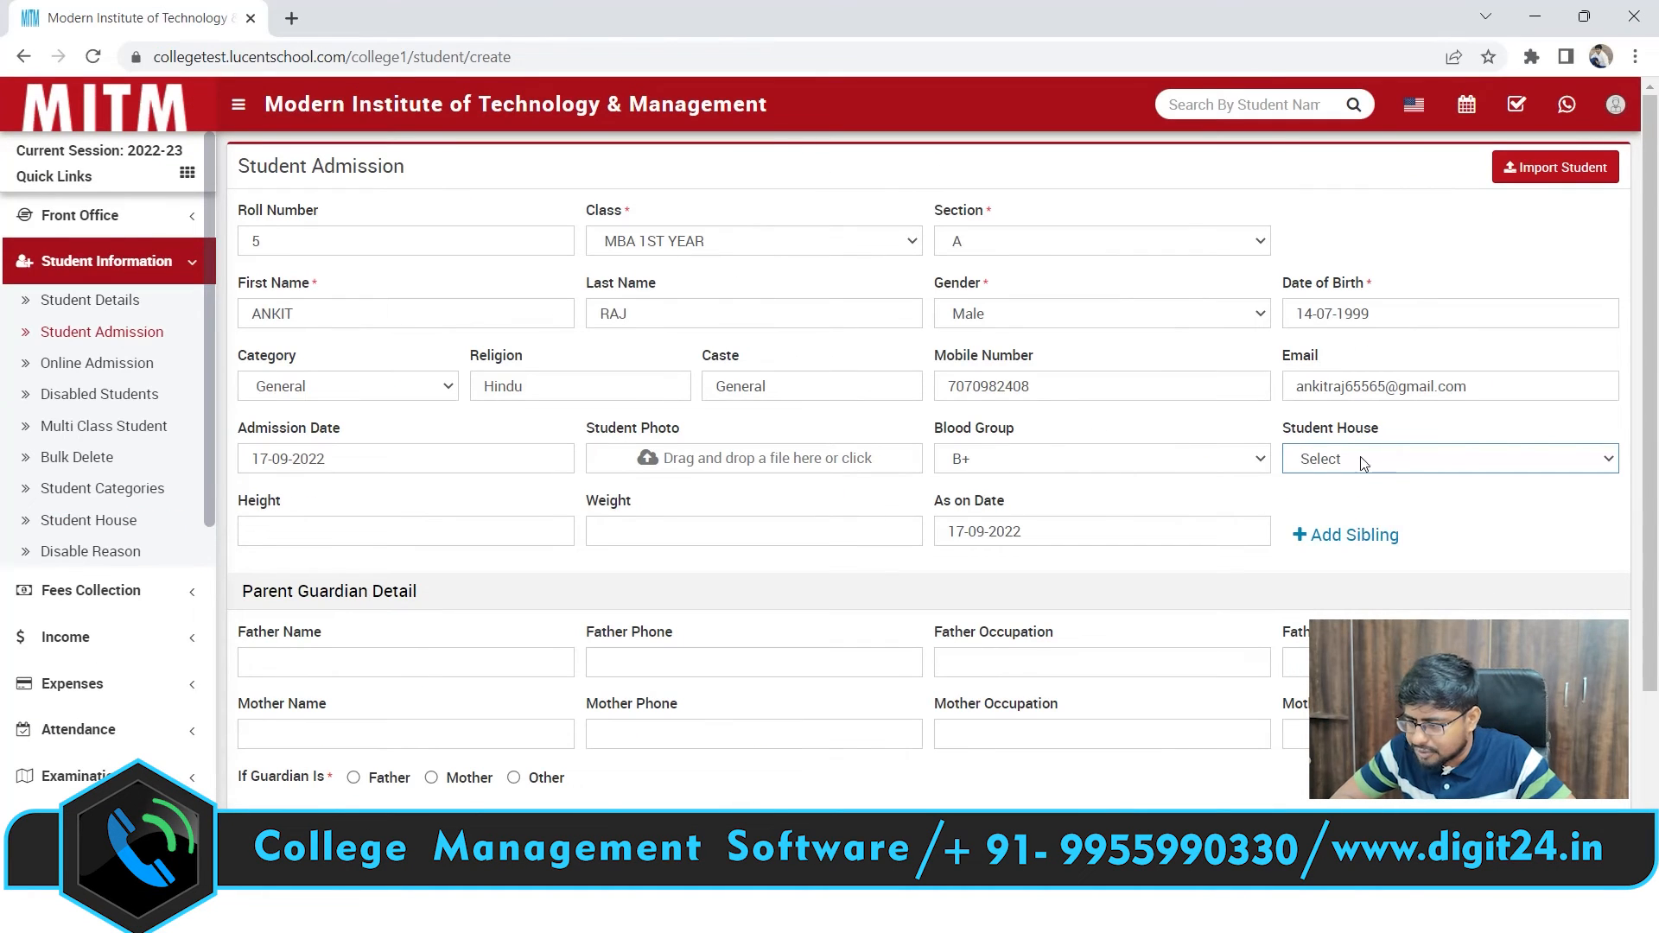
click(1361, 463)
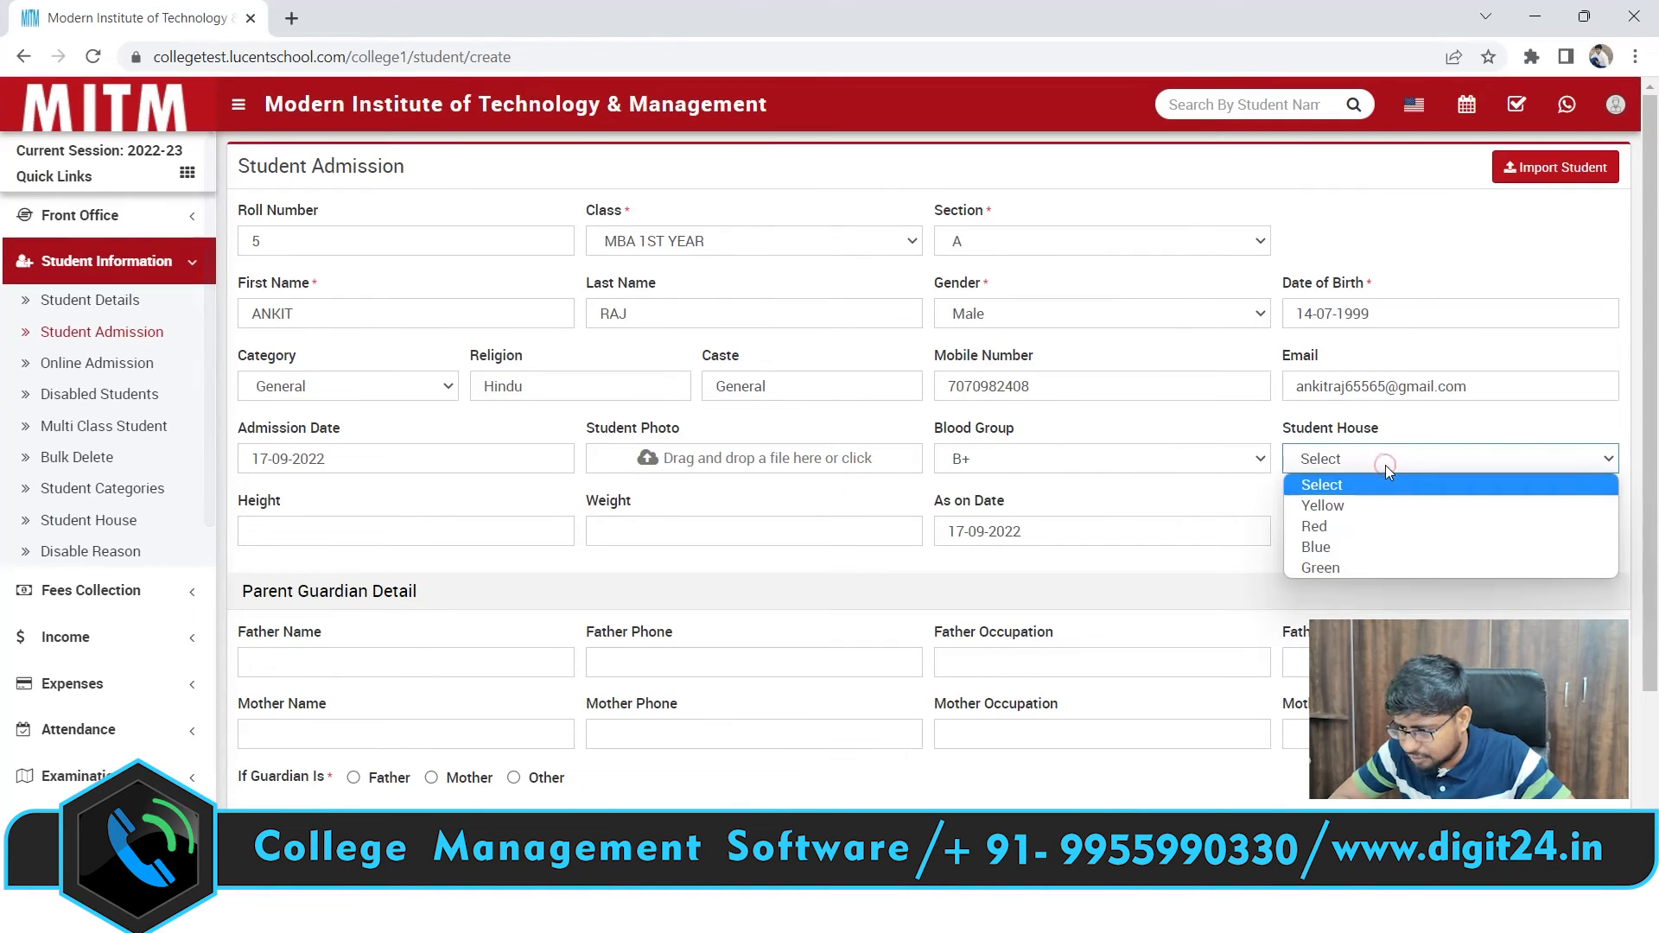
click(1361, 525)
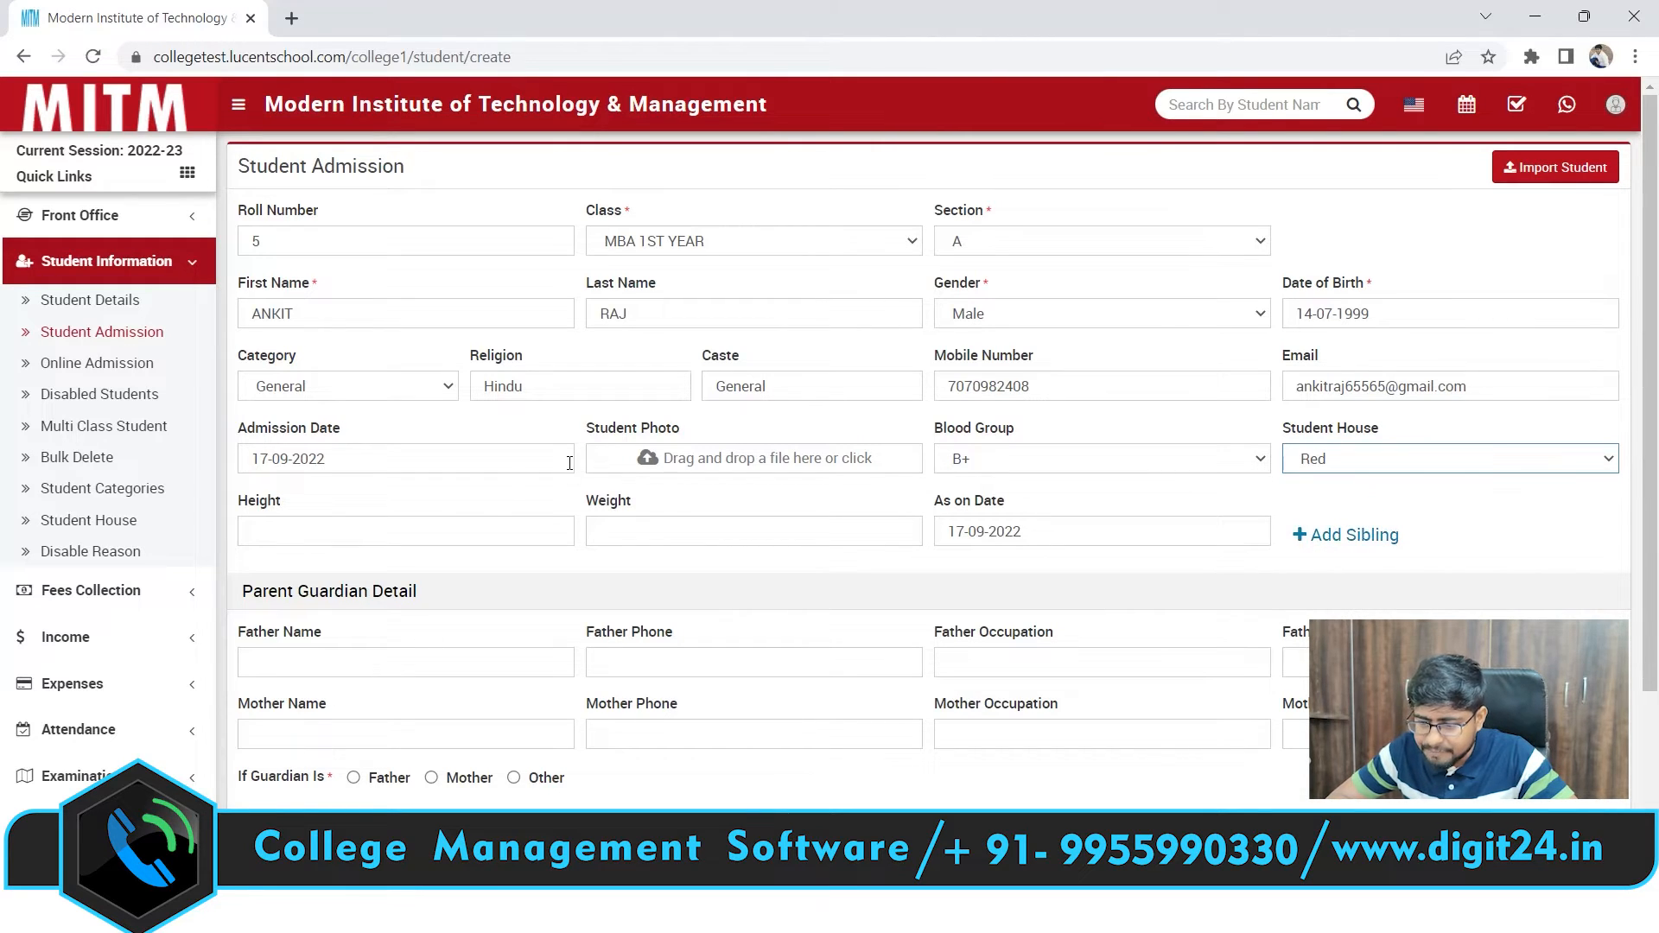
click(440, 518)
click(654, 537)
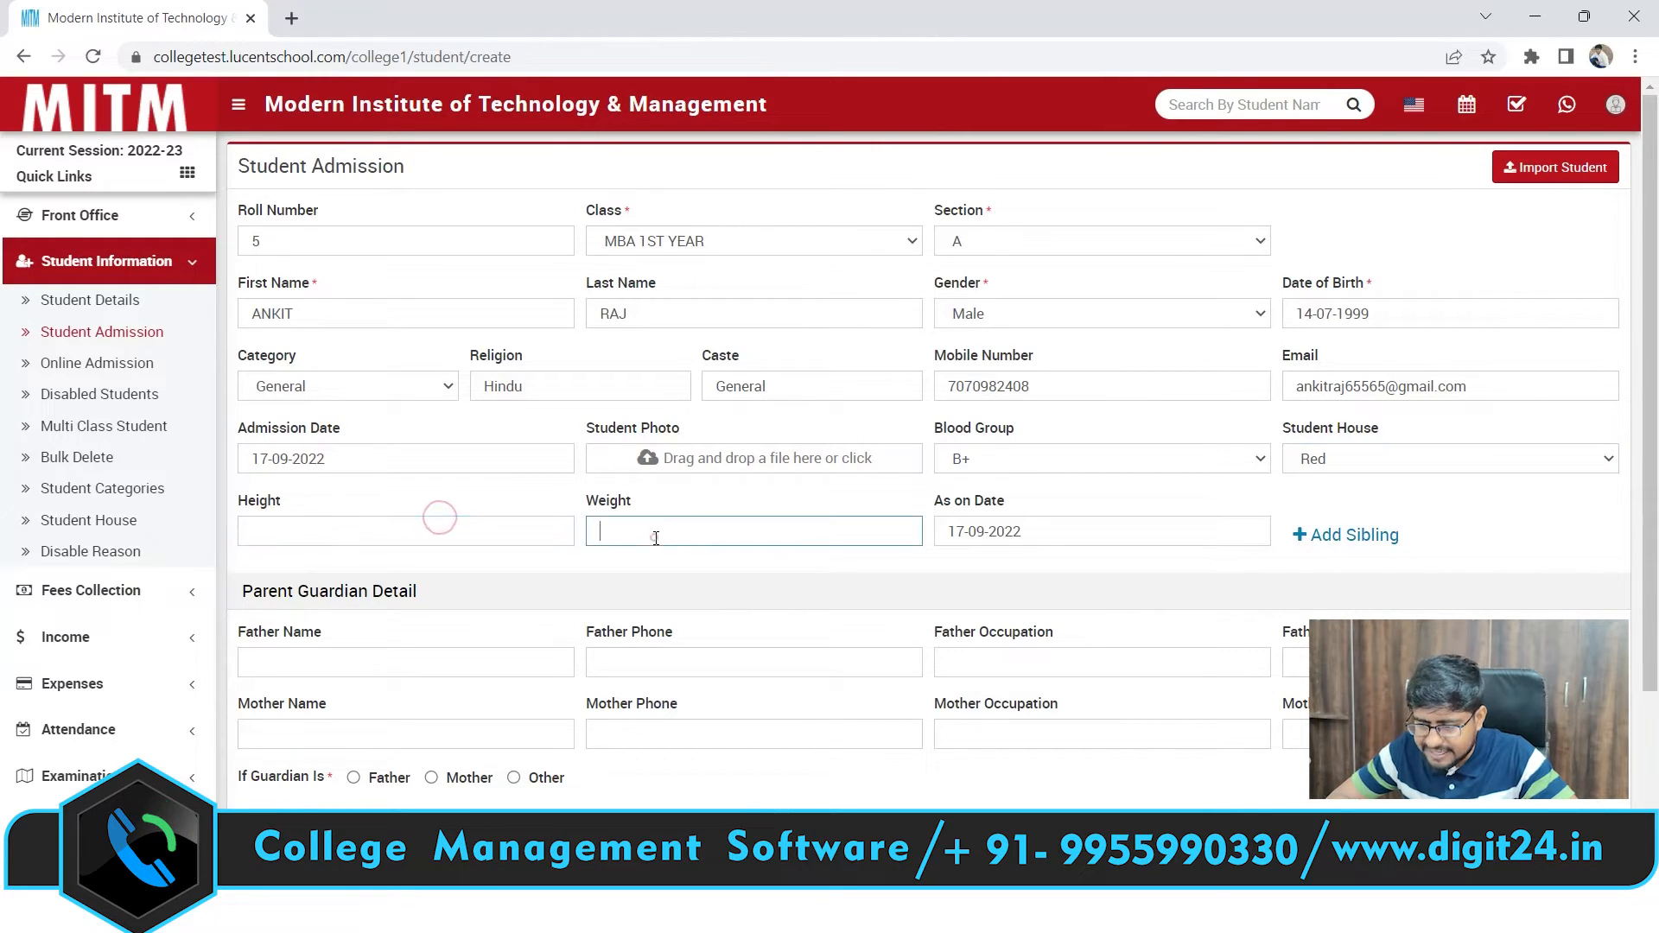
click(396, 535)
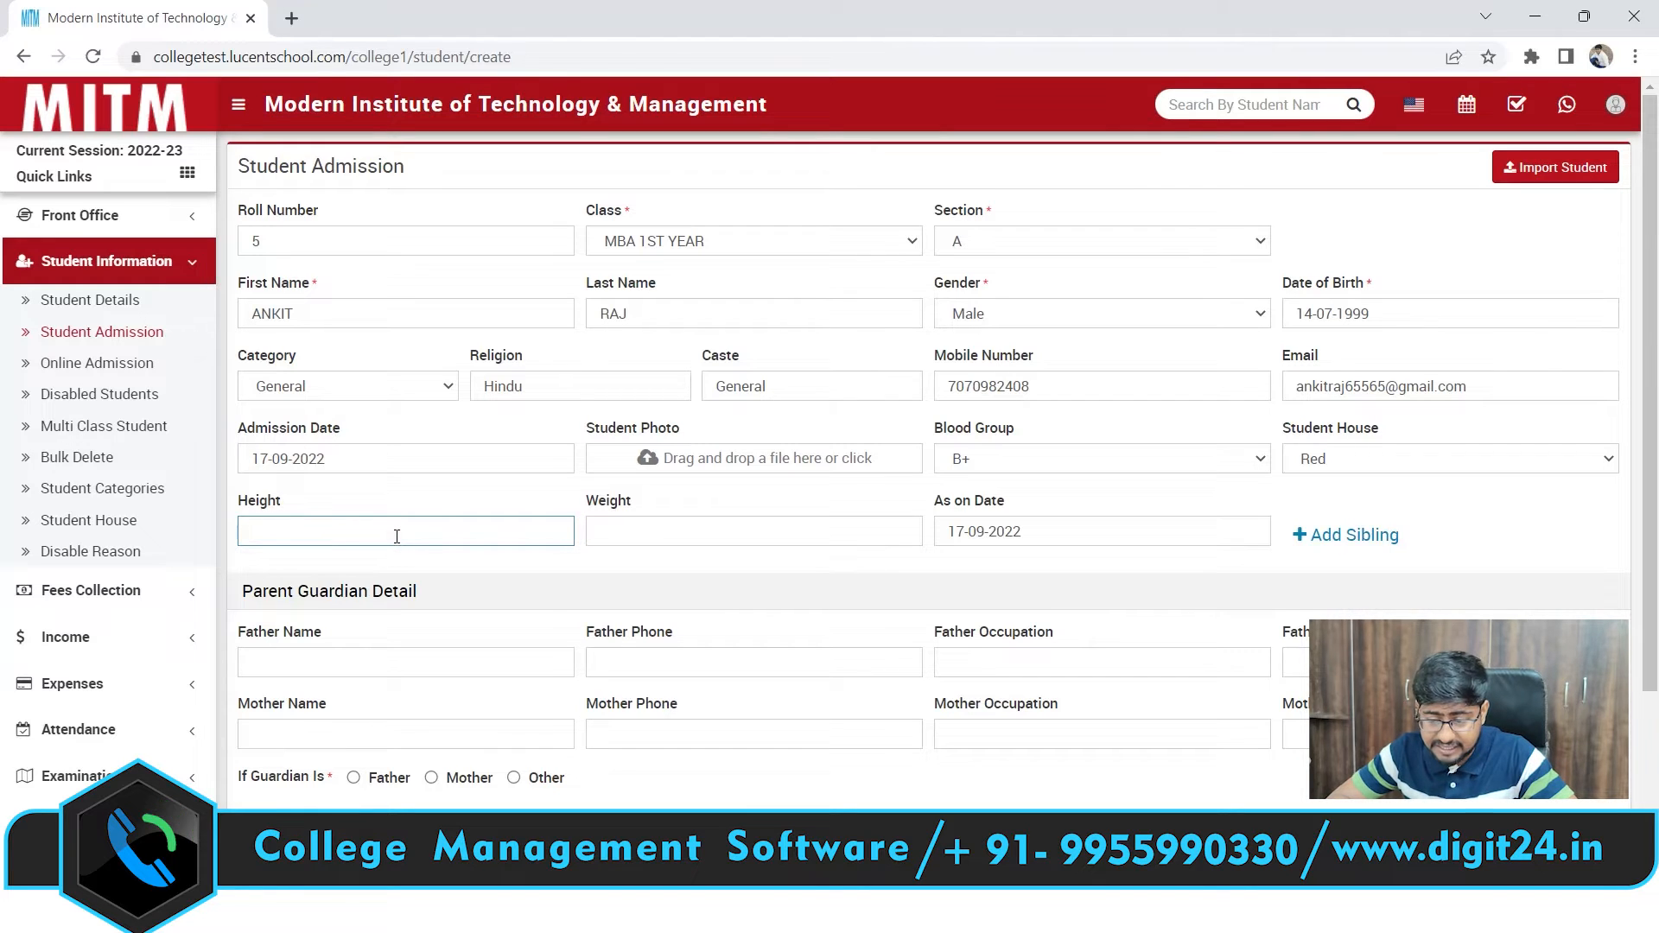
click(660, 537)
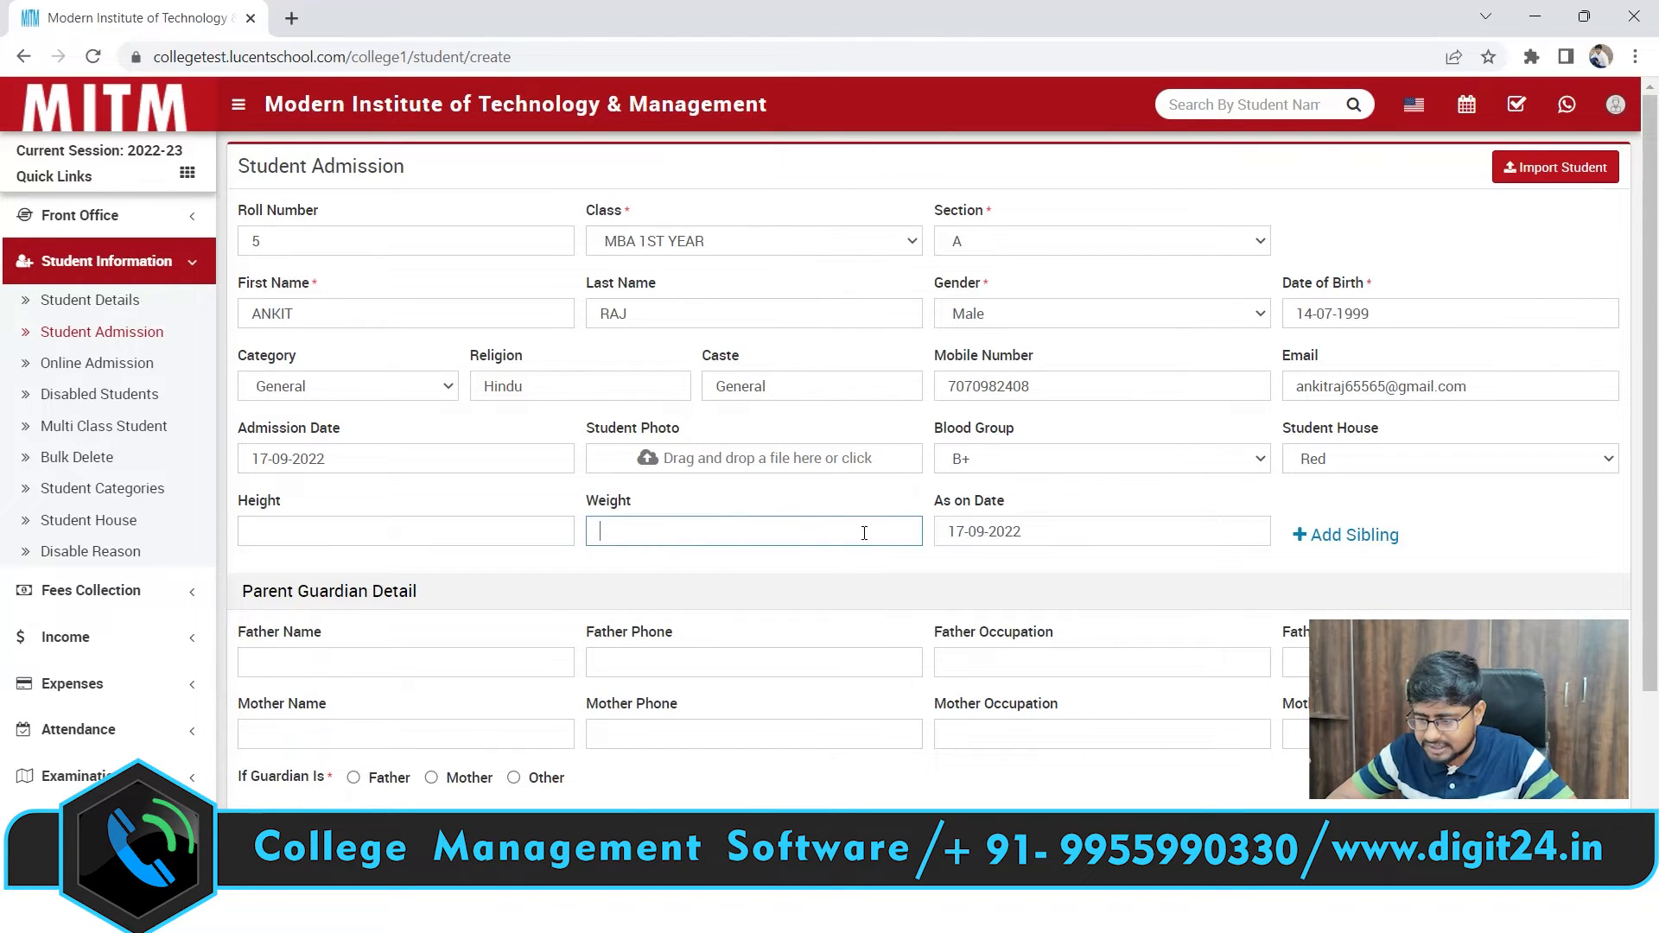
click(1086, 532)
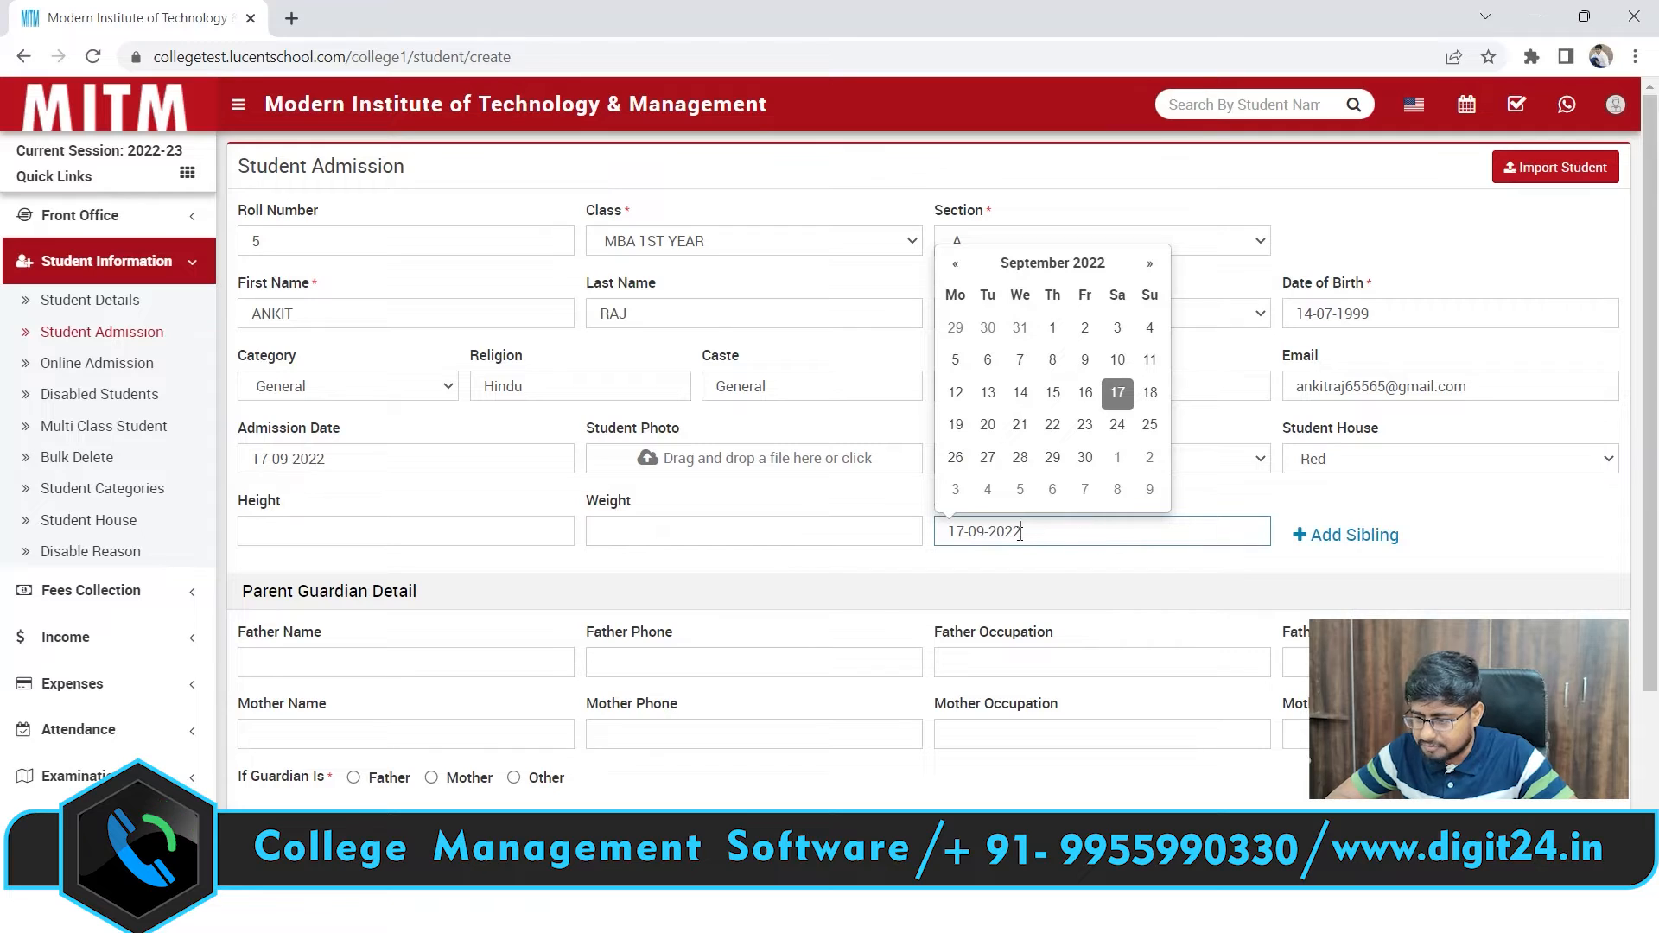
click(1119, 396)
click(1040, 537)
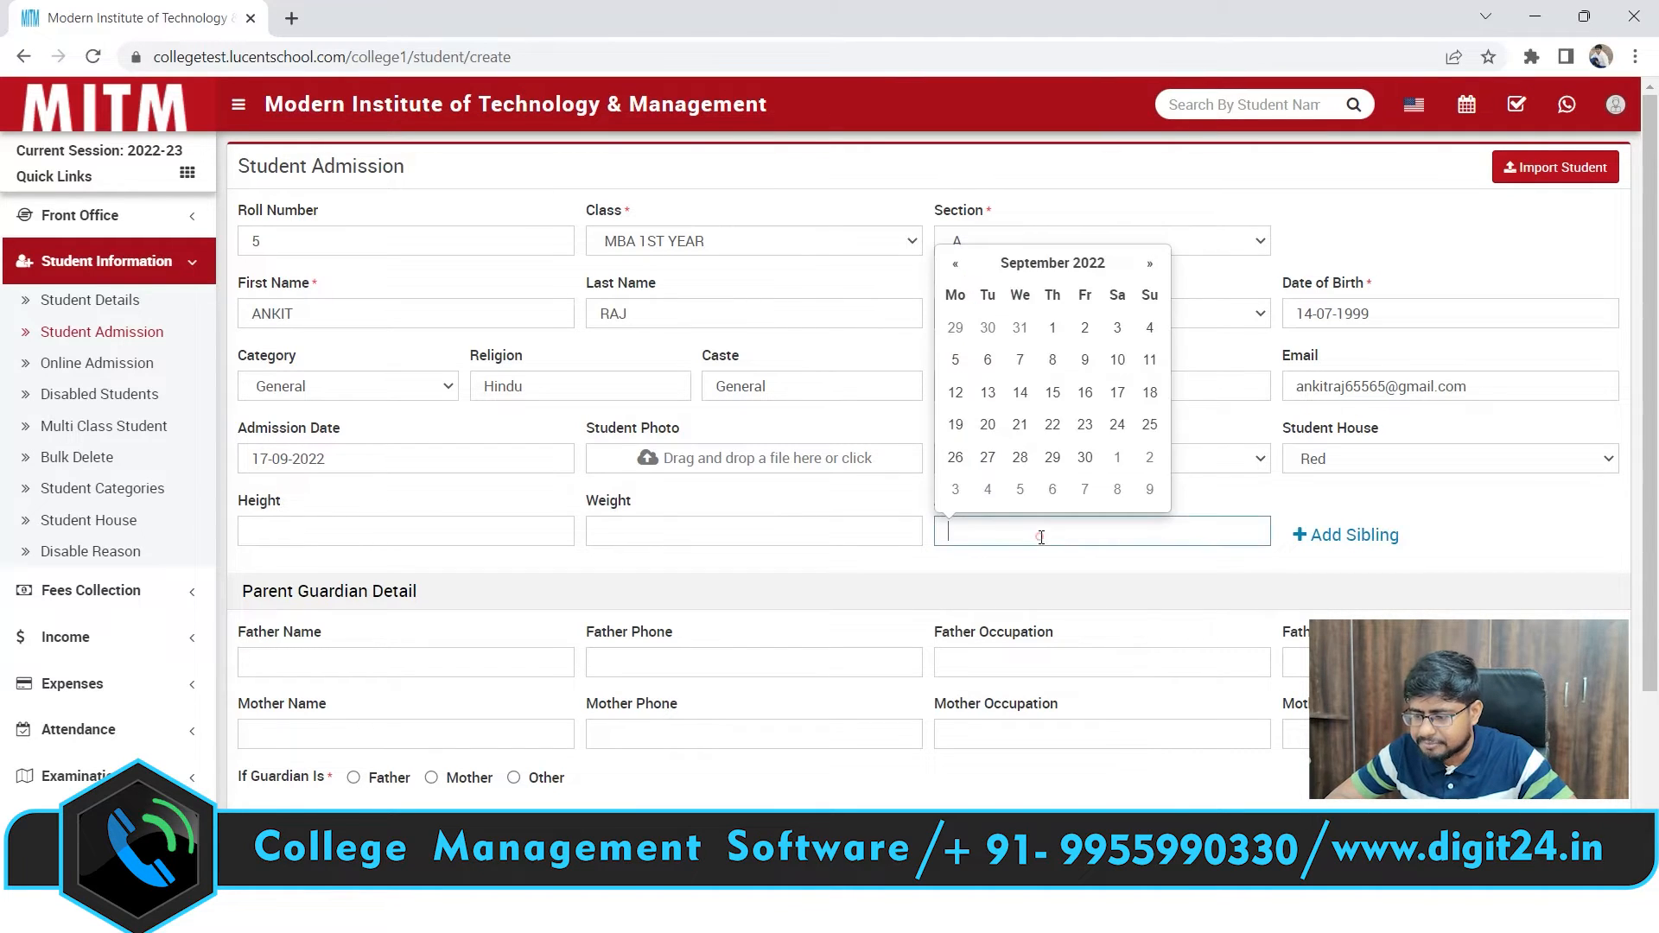
click(1117, 393)
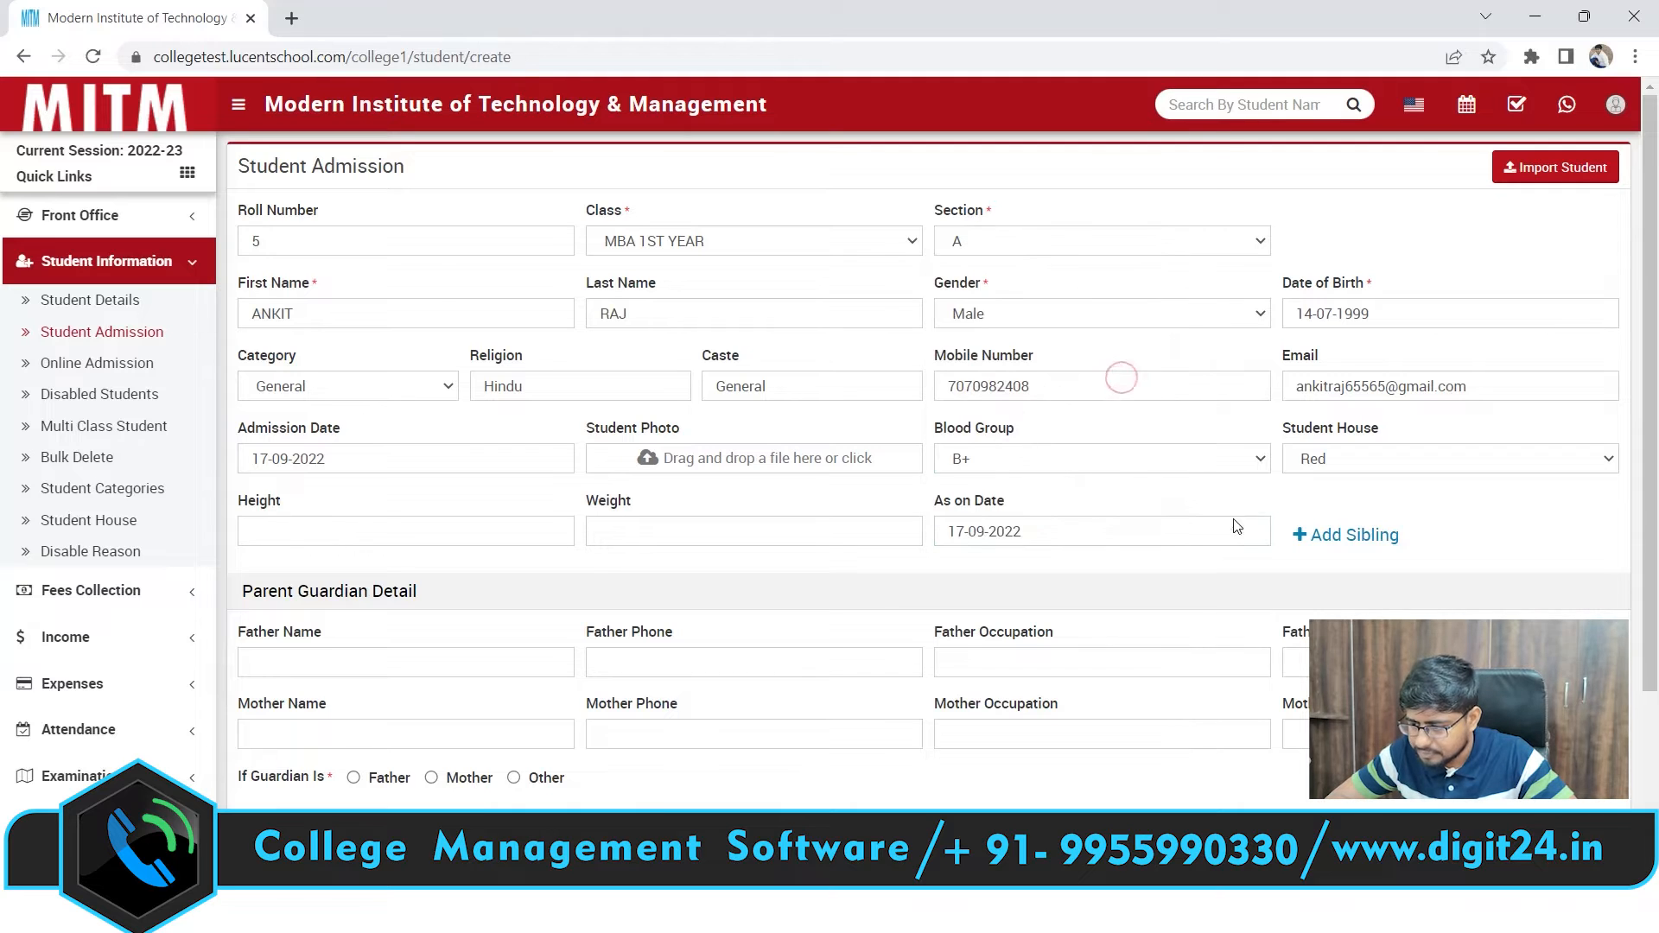
click(1188, 524)
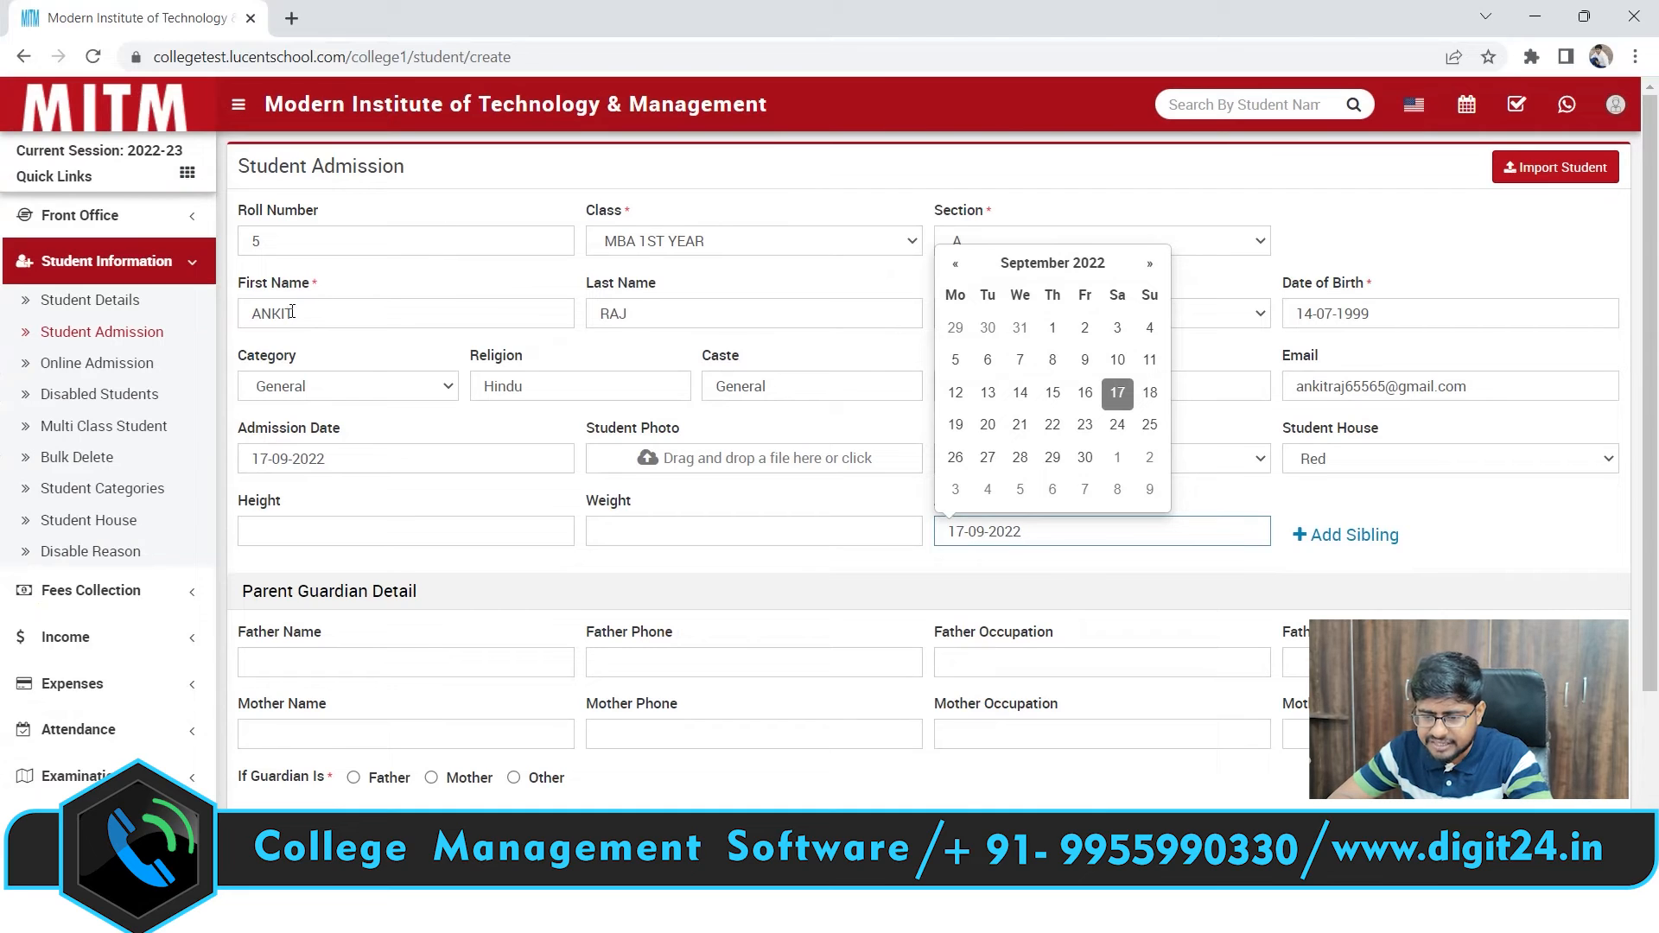
click(291, 311)
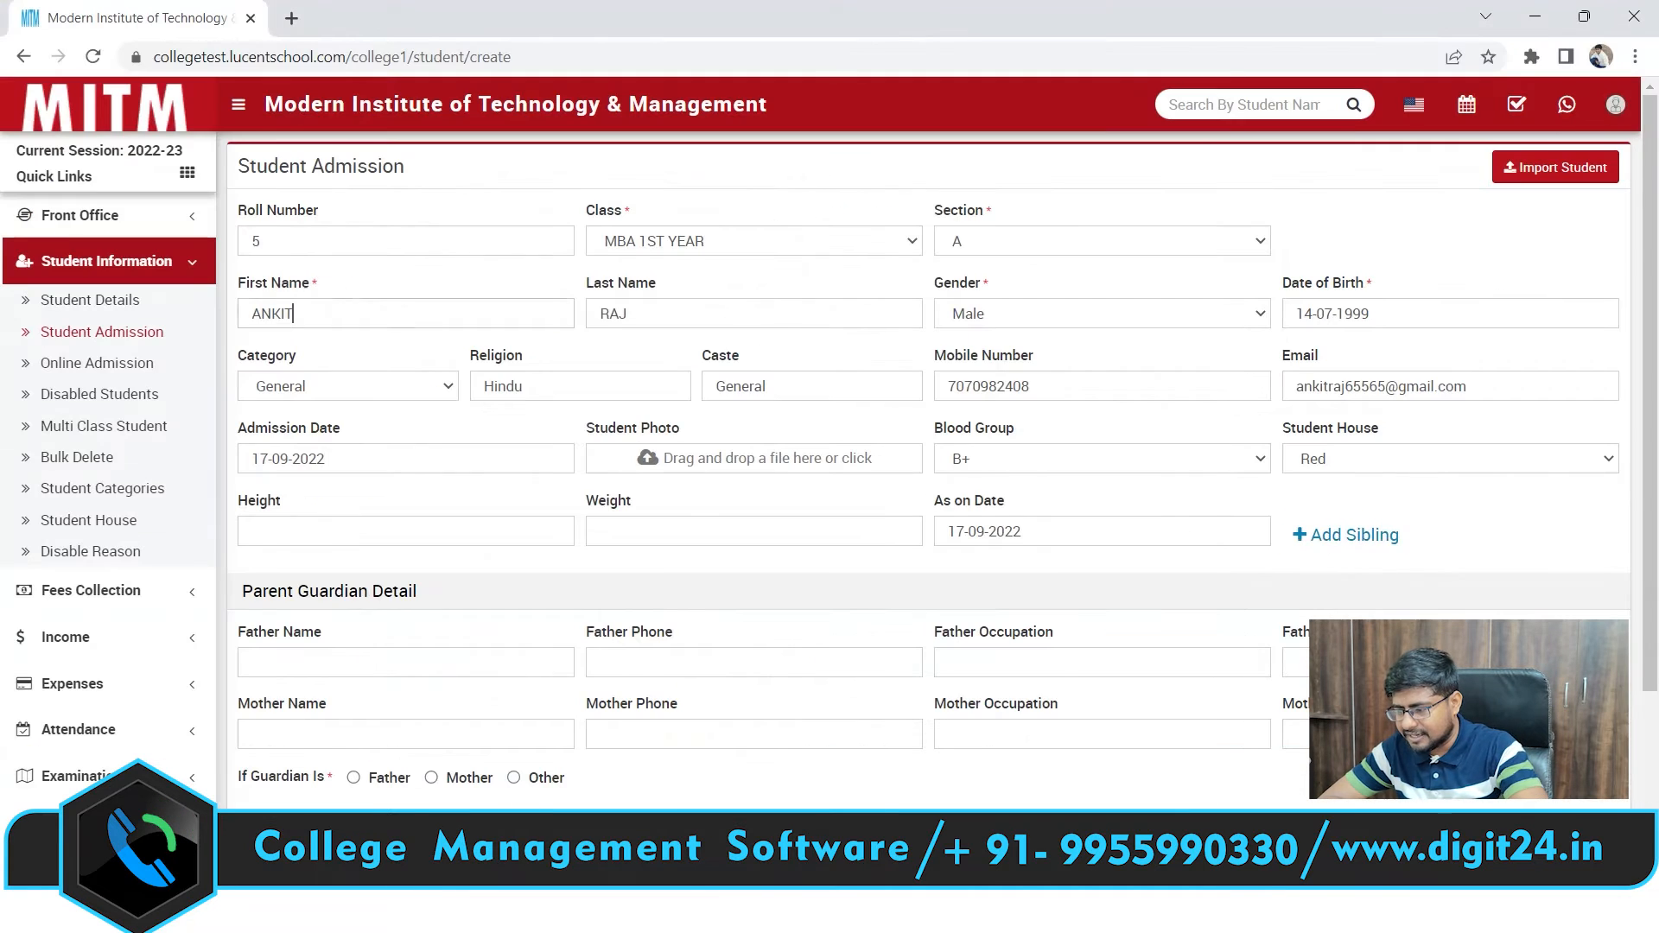
click(1354, 537)
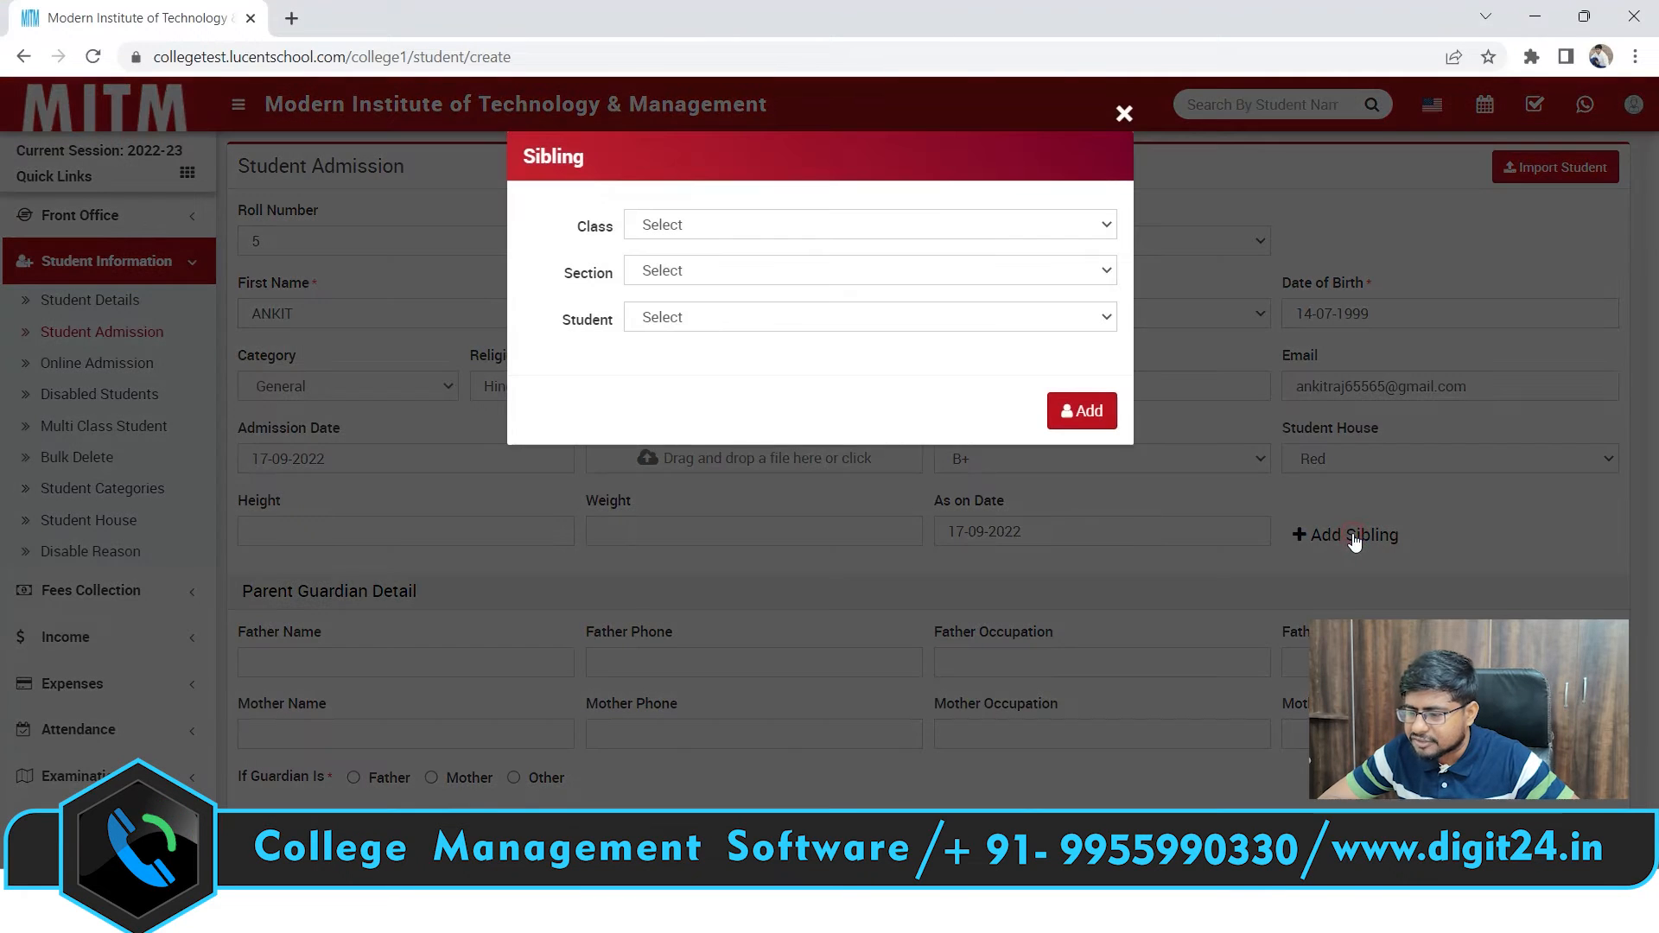
In the sibling picker, list the students of MBA 1ST YEAR section A
click(986, 223)
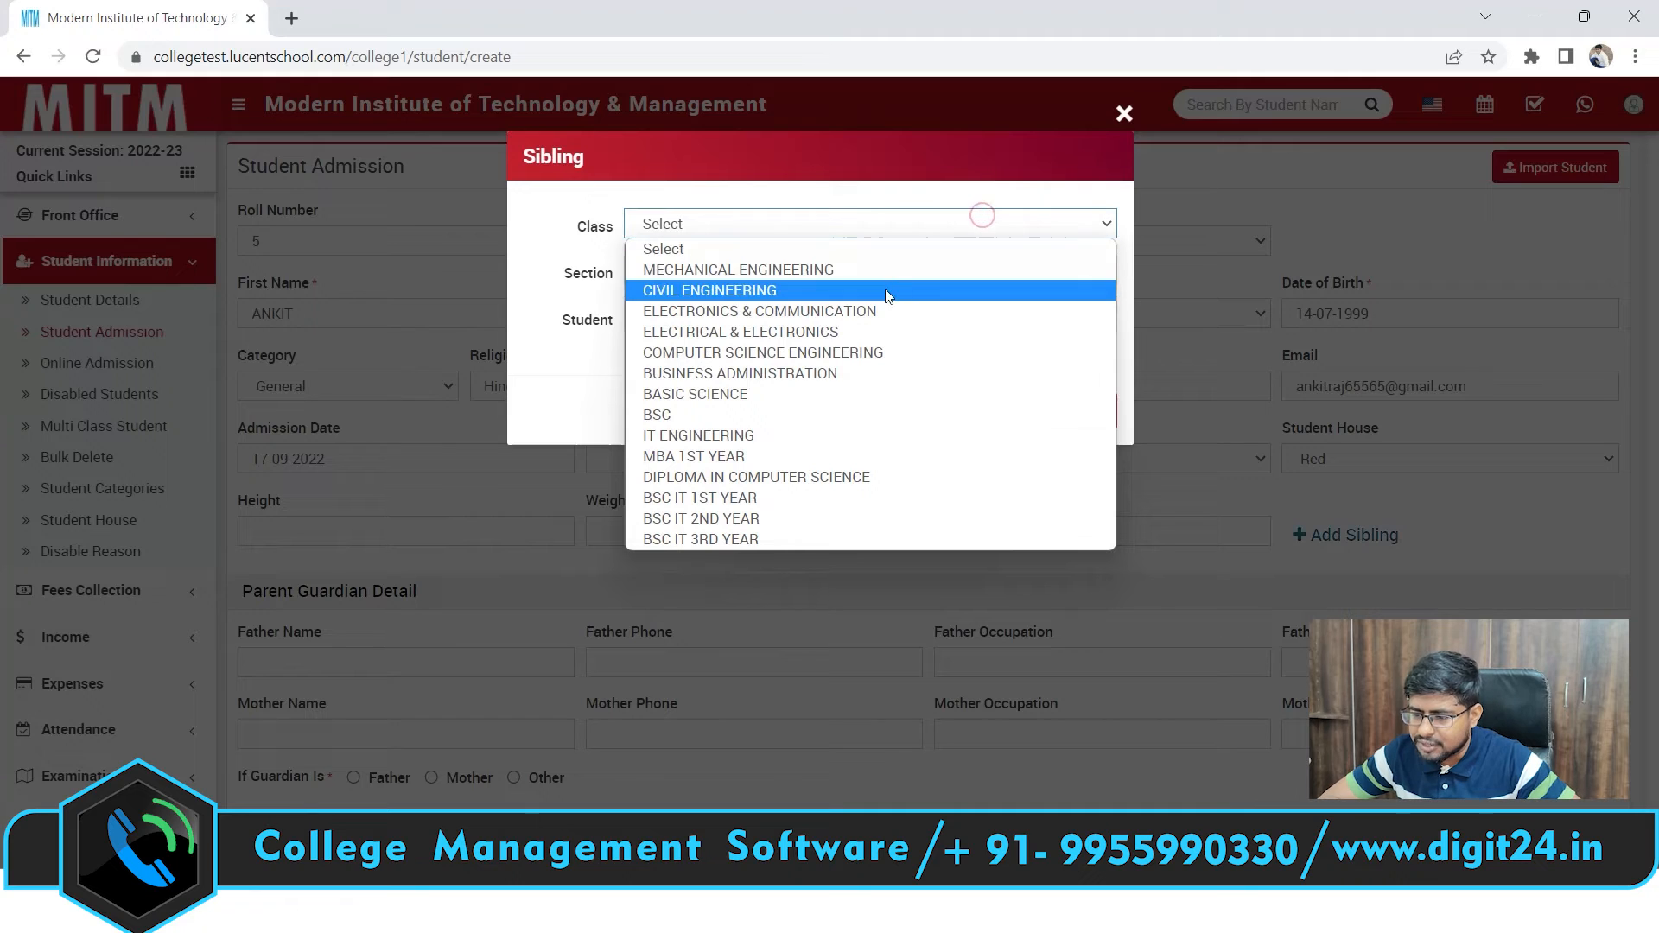
click(859, 455)
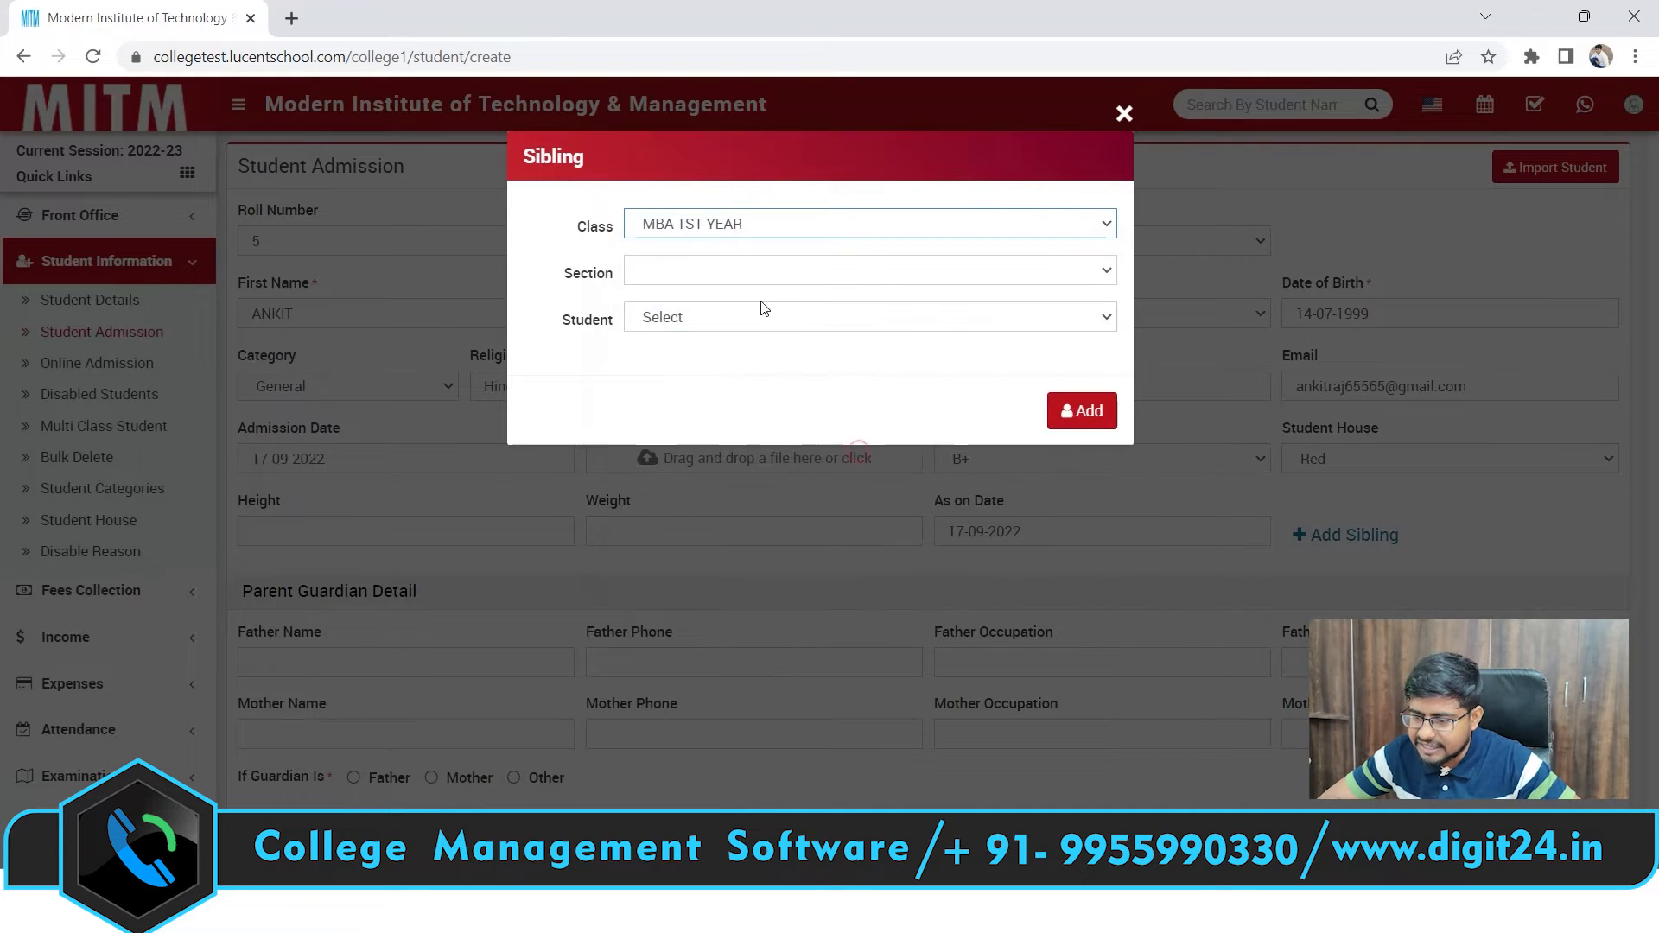
click(743, 269)
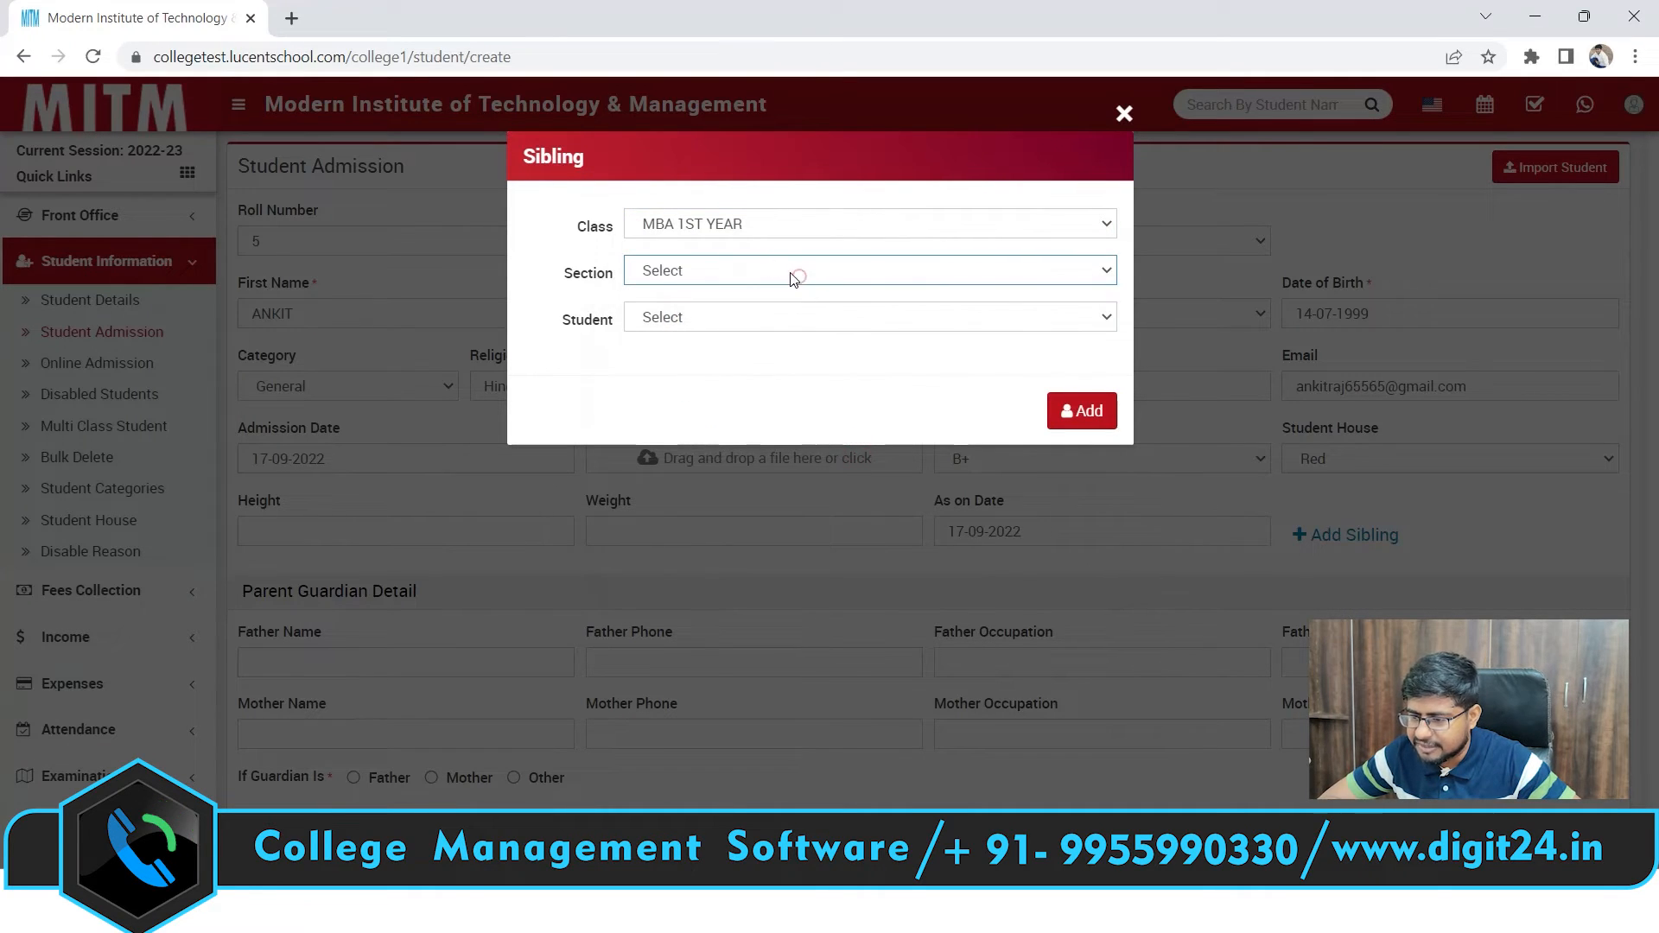
click(743, 270)
click(744, 337)
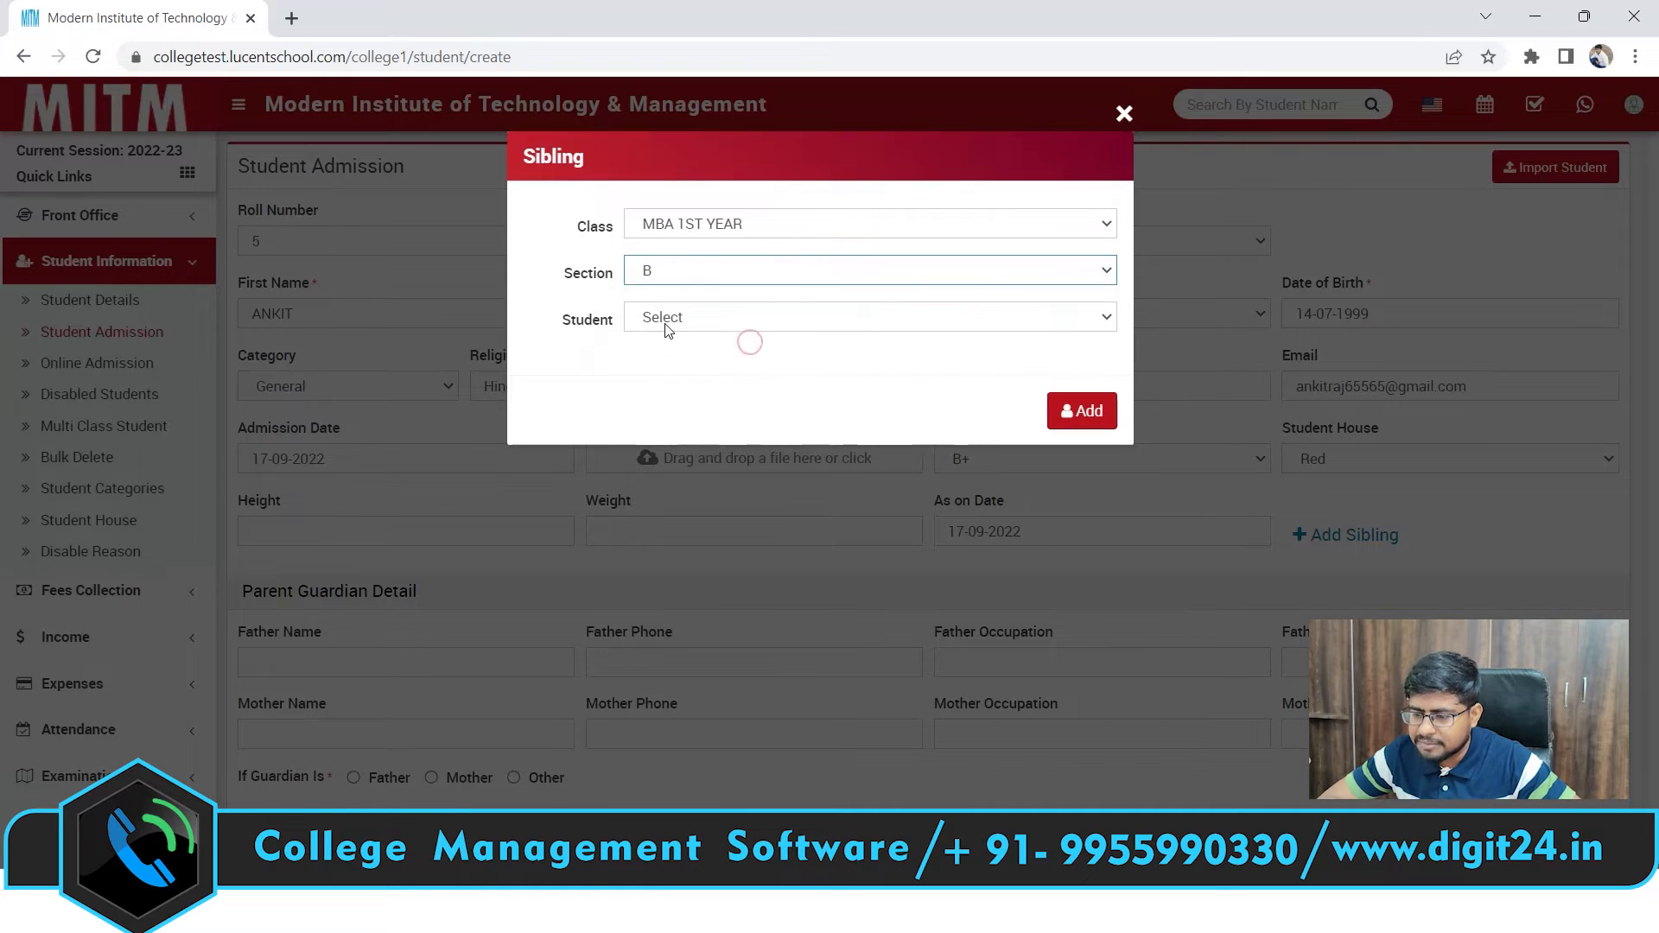
click(666, 323)
click(738, 343)
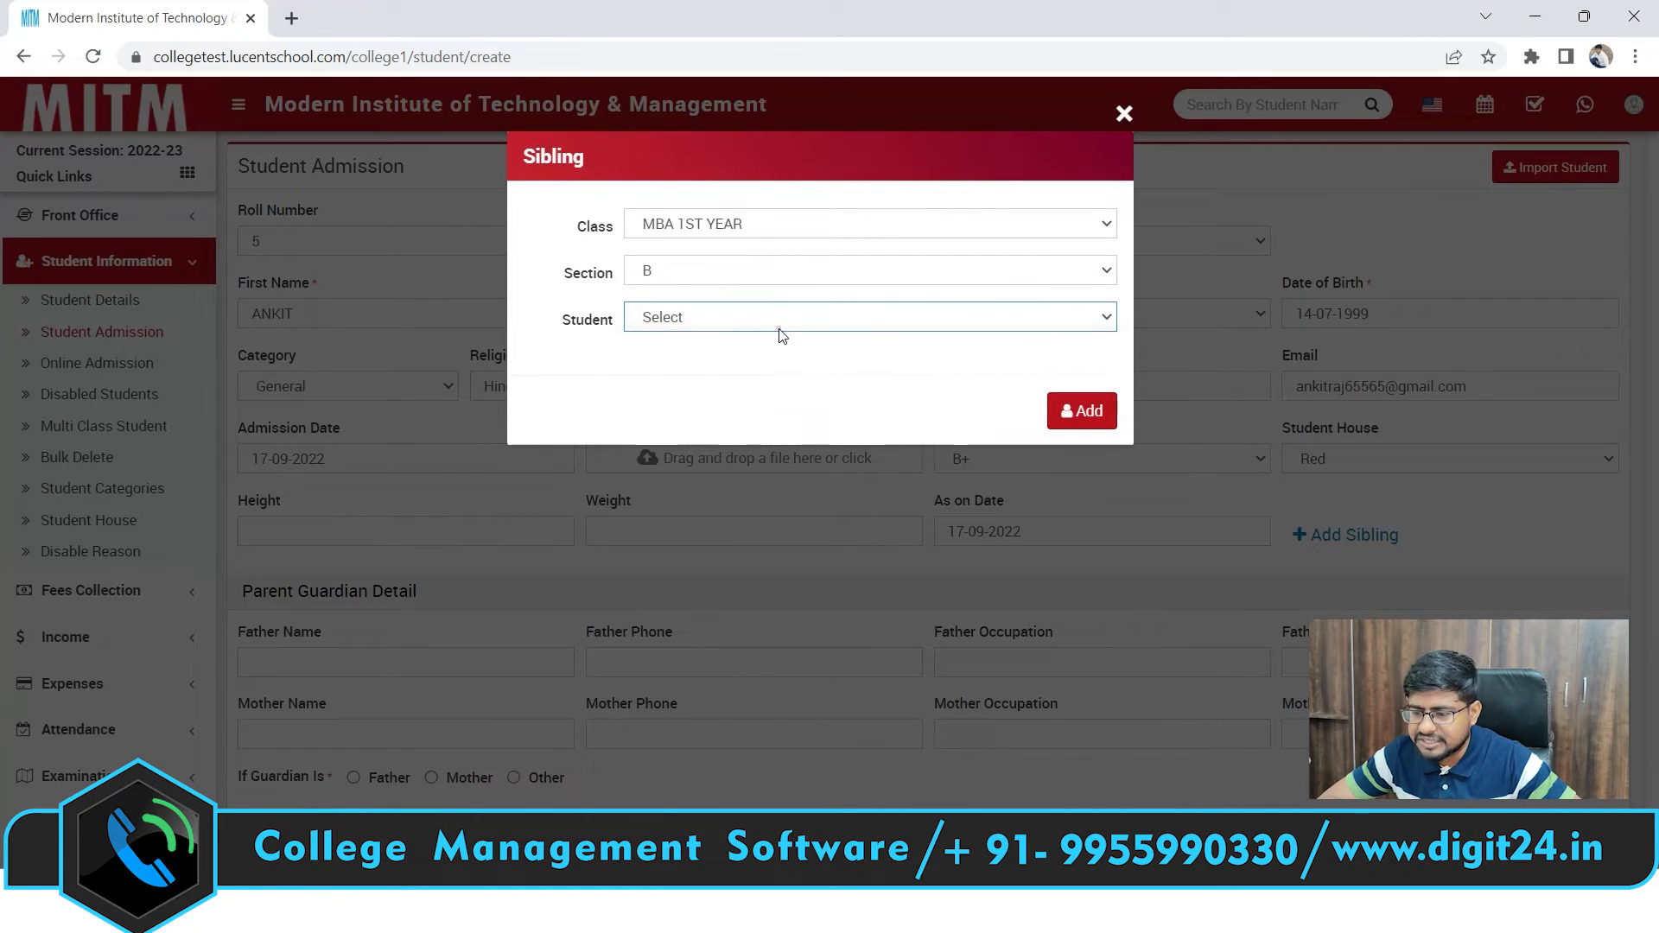
click(779, 328)
click(689, 272)
click(681, 313)
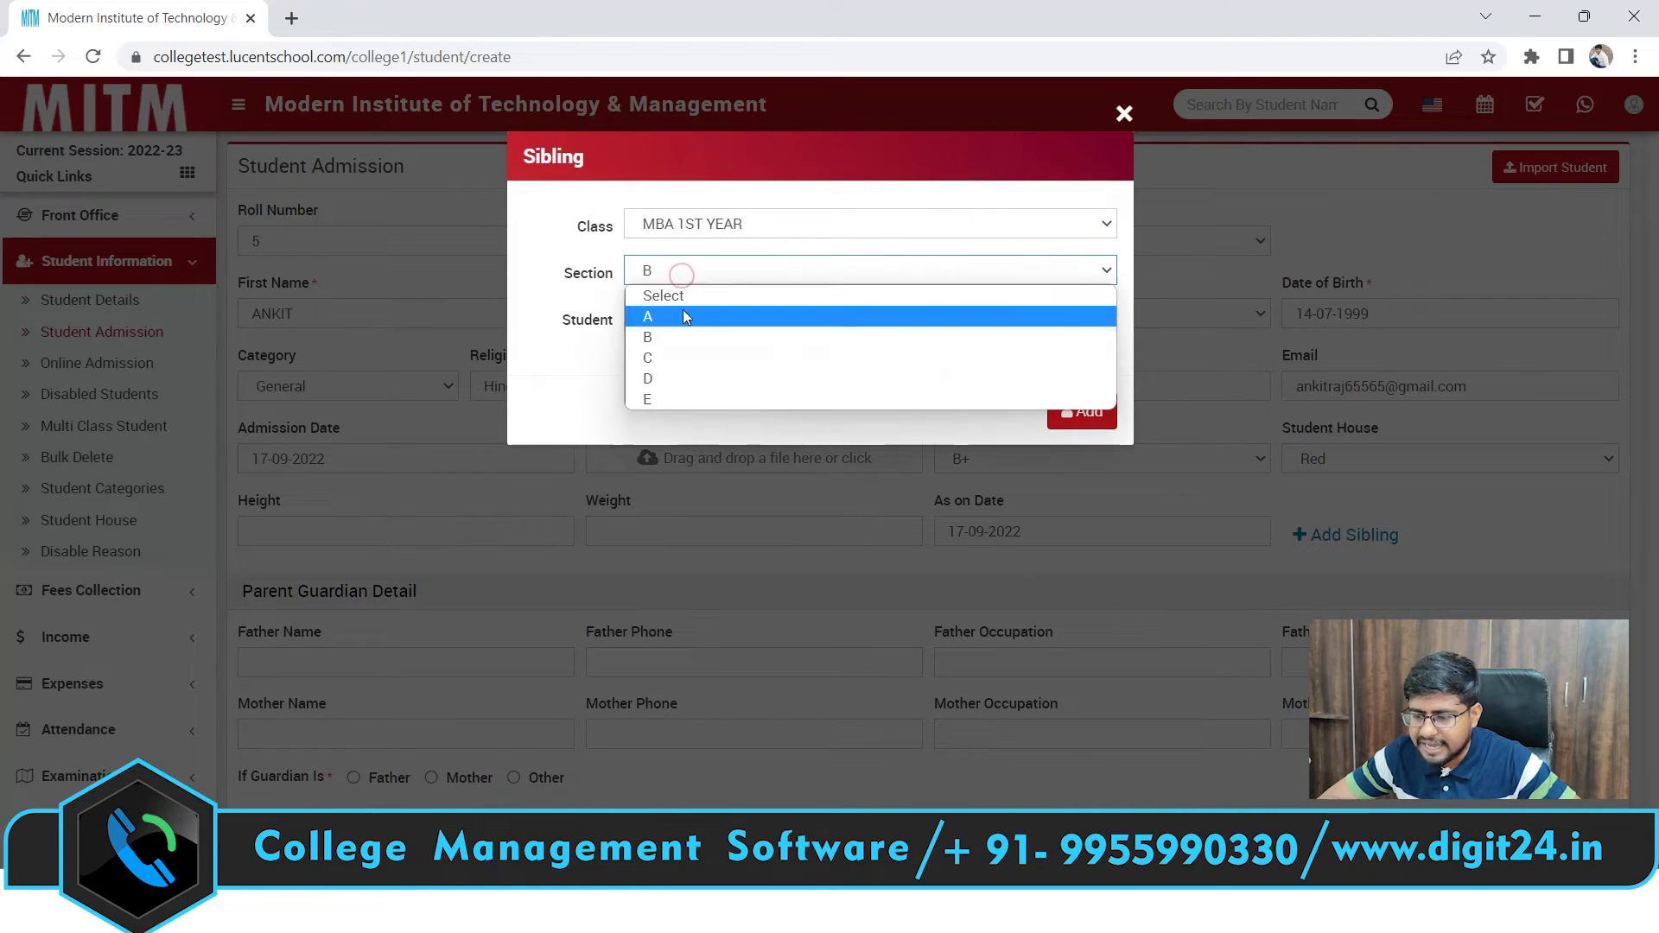
click(698, 321)
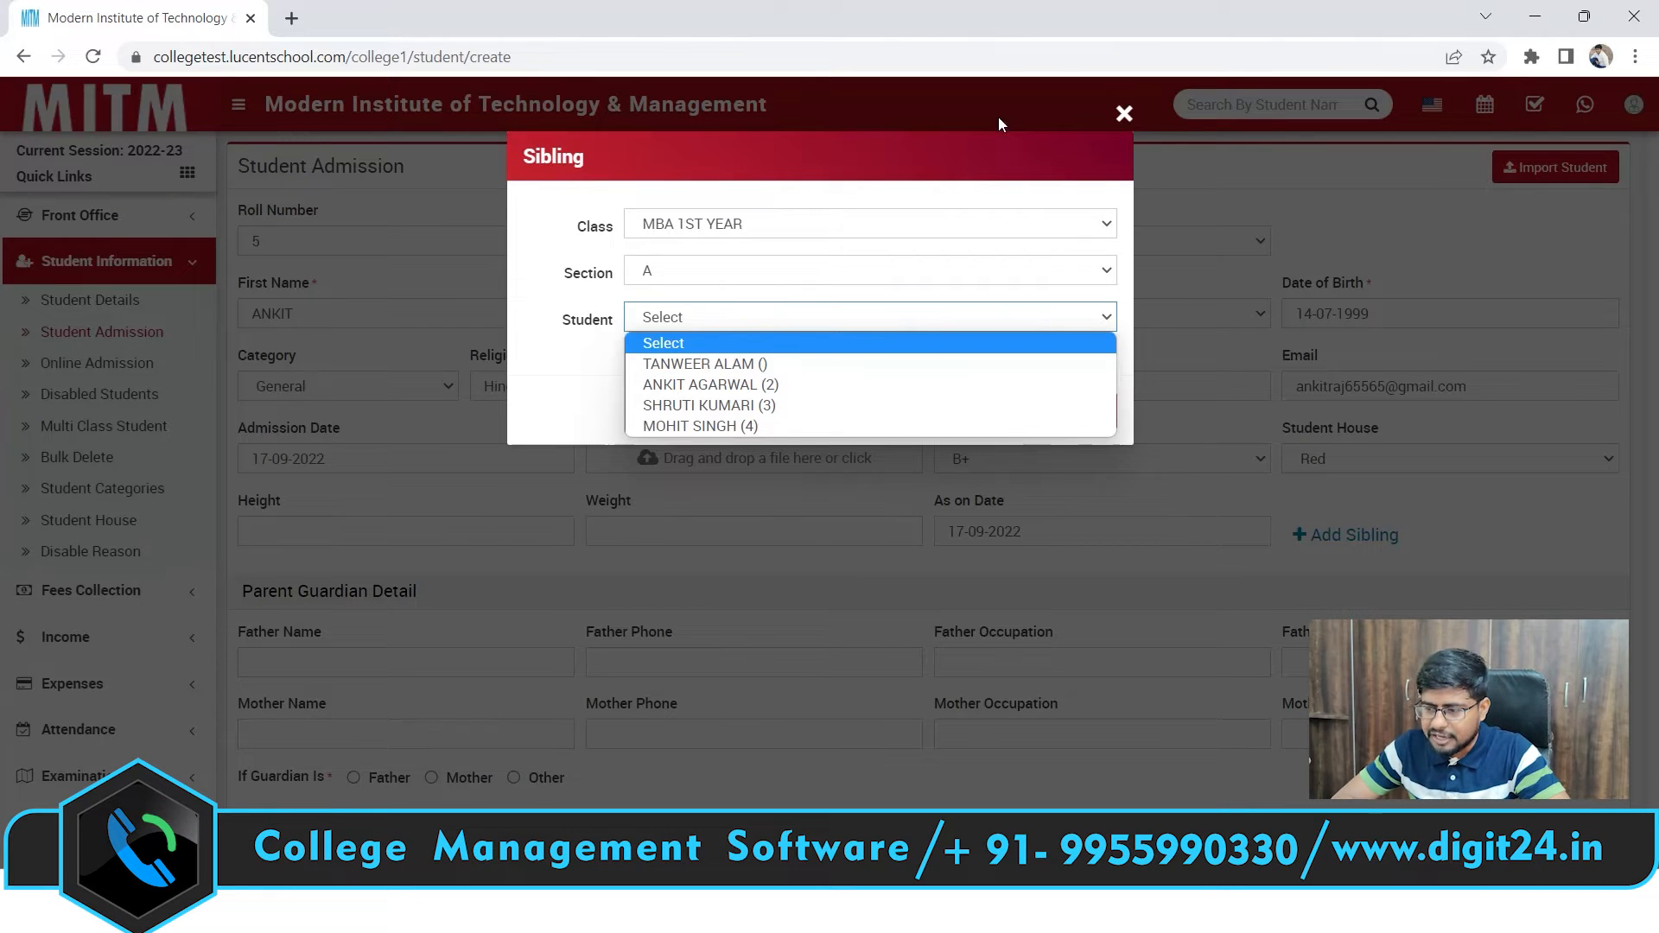
Close the sibling picker without adding anyone, reopening and closing it once more
click(1122, 115)
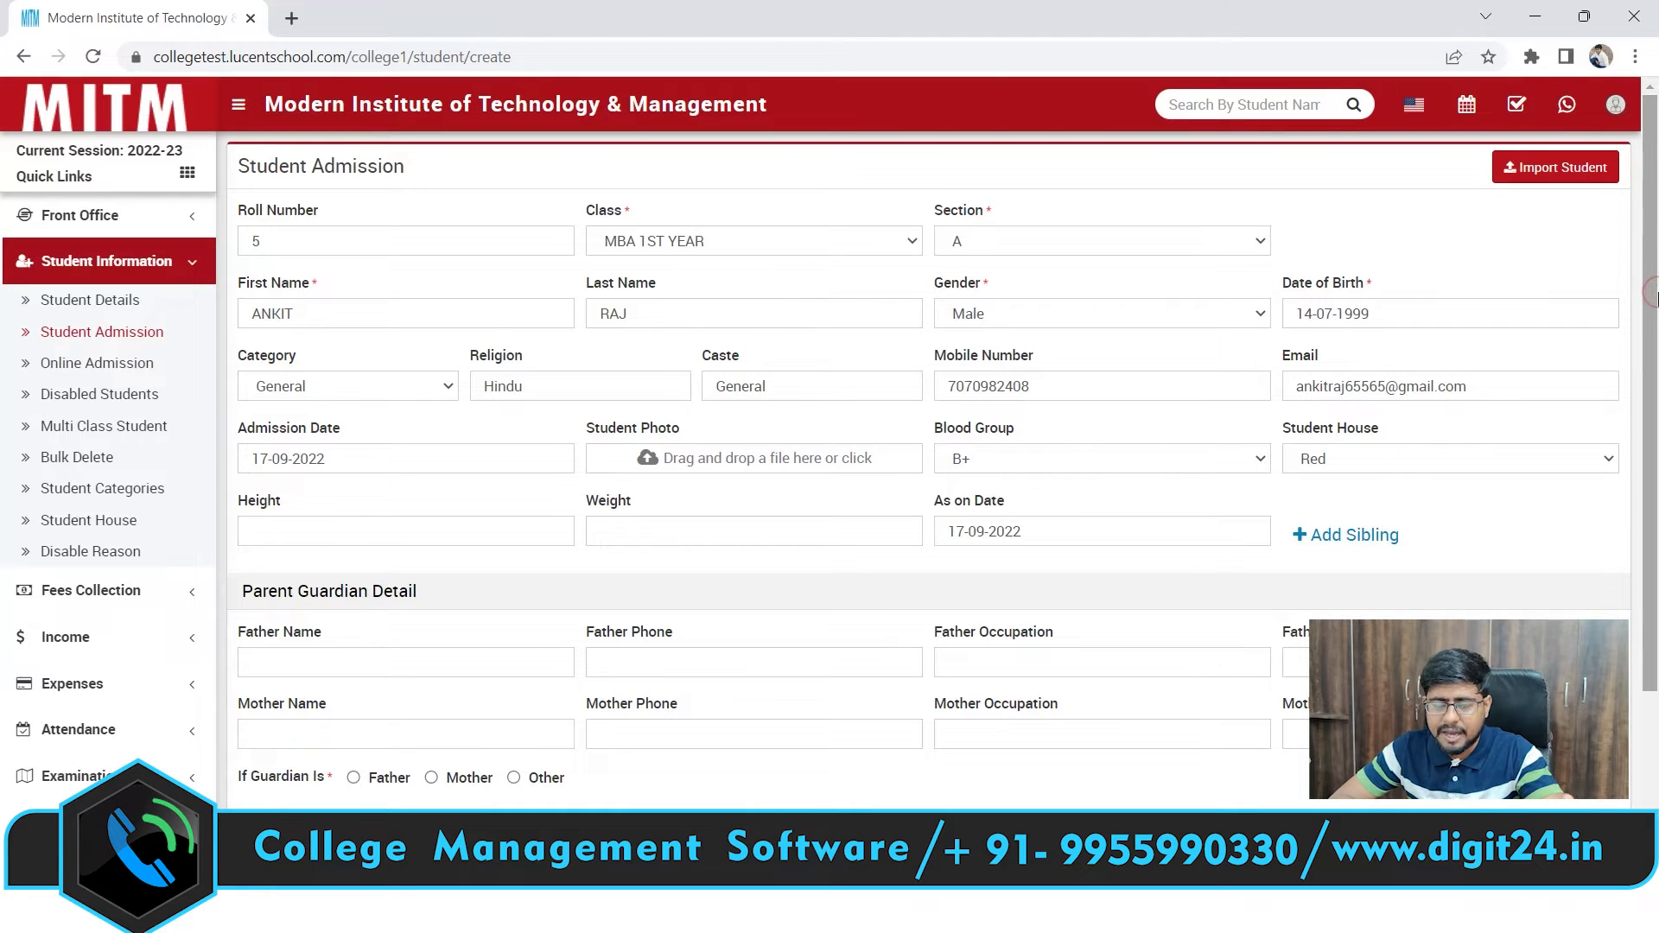
drag(1656, 298, 1657, 352)
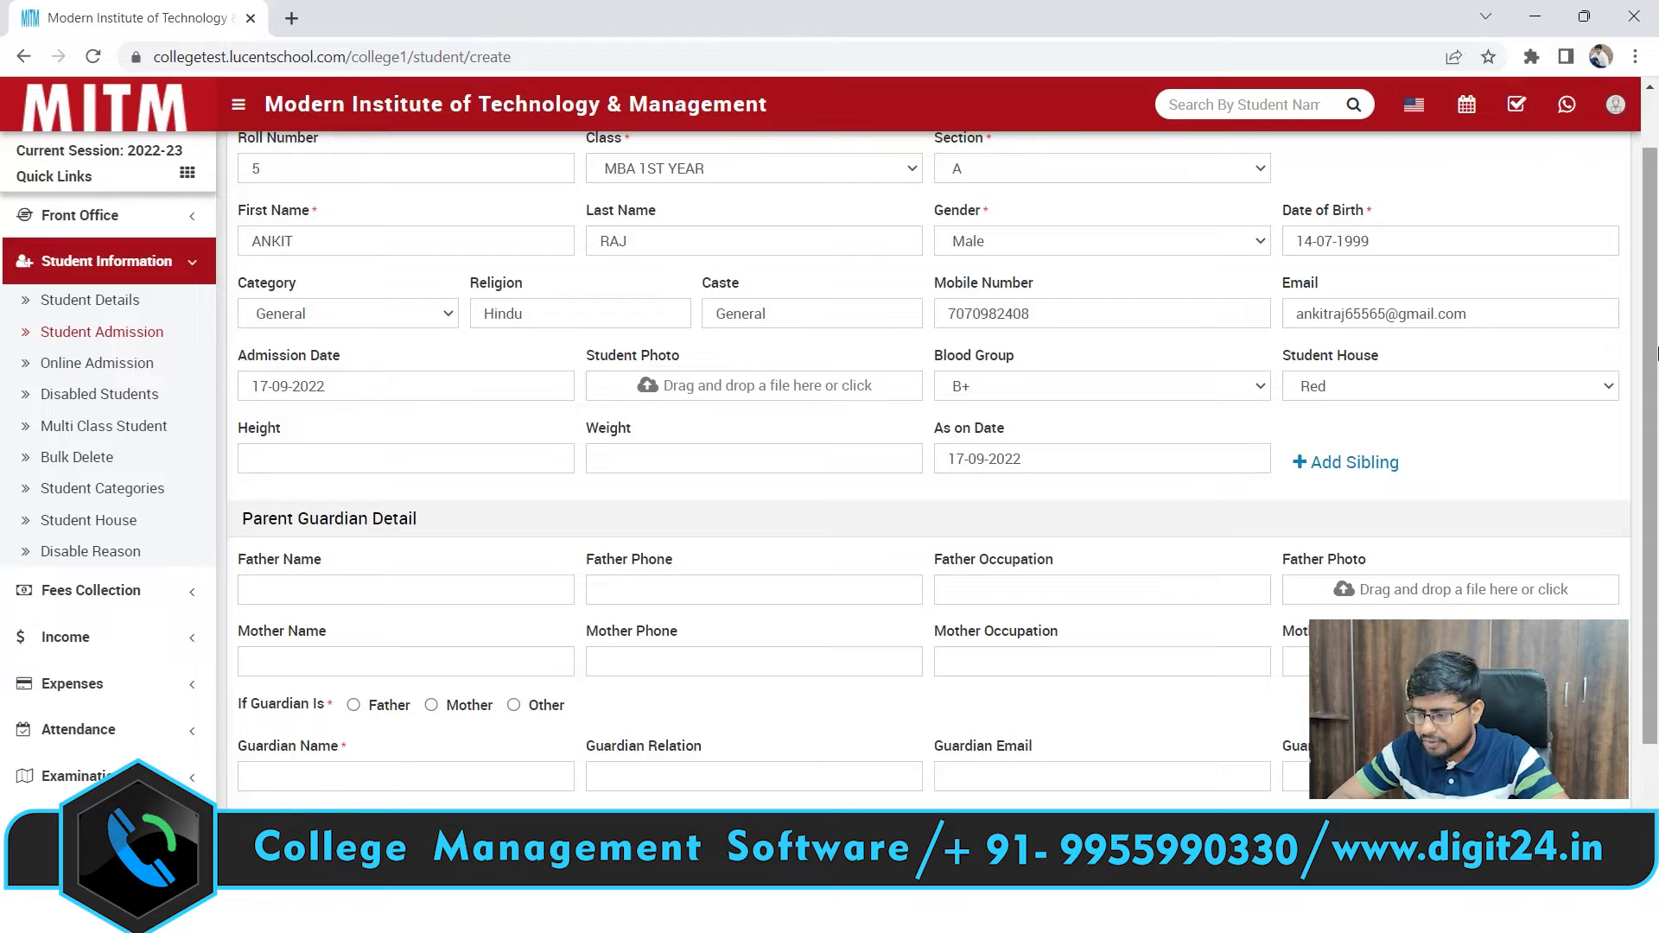
click(1336, 466)
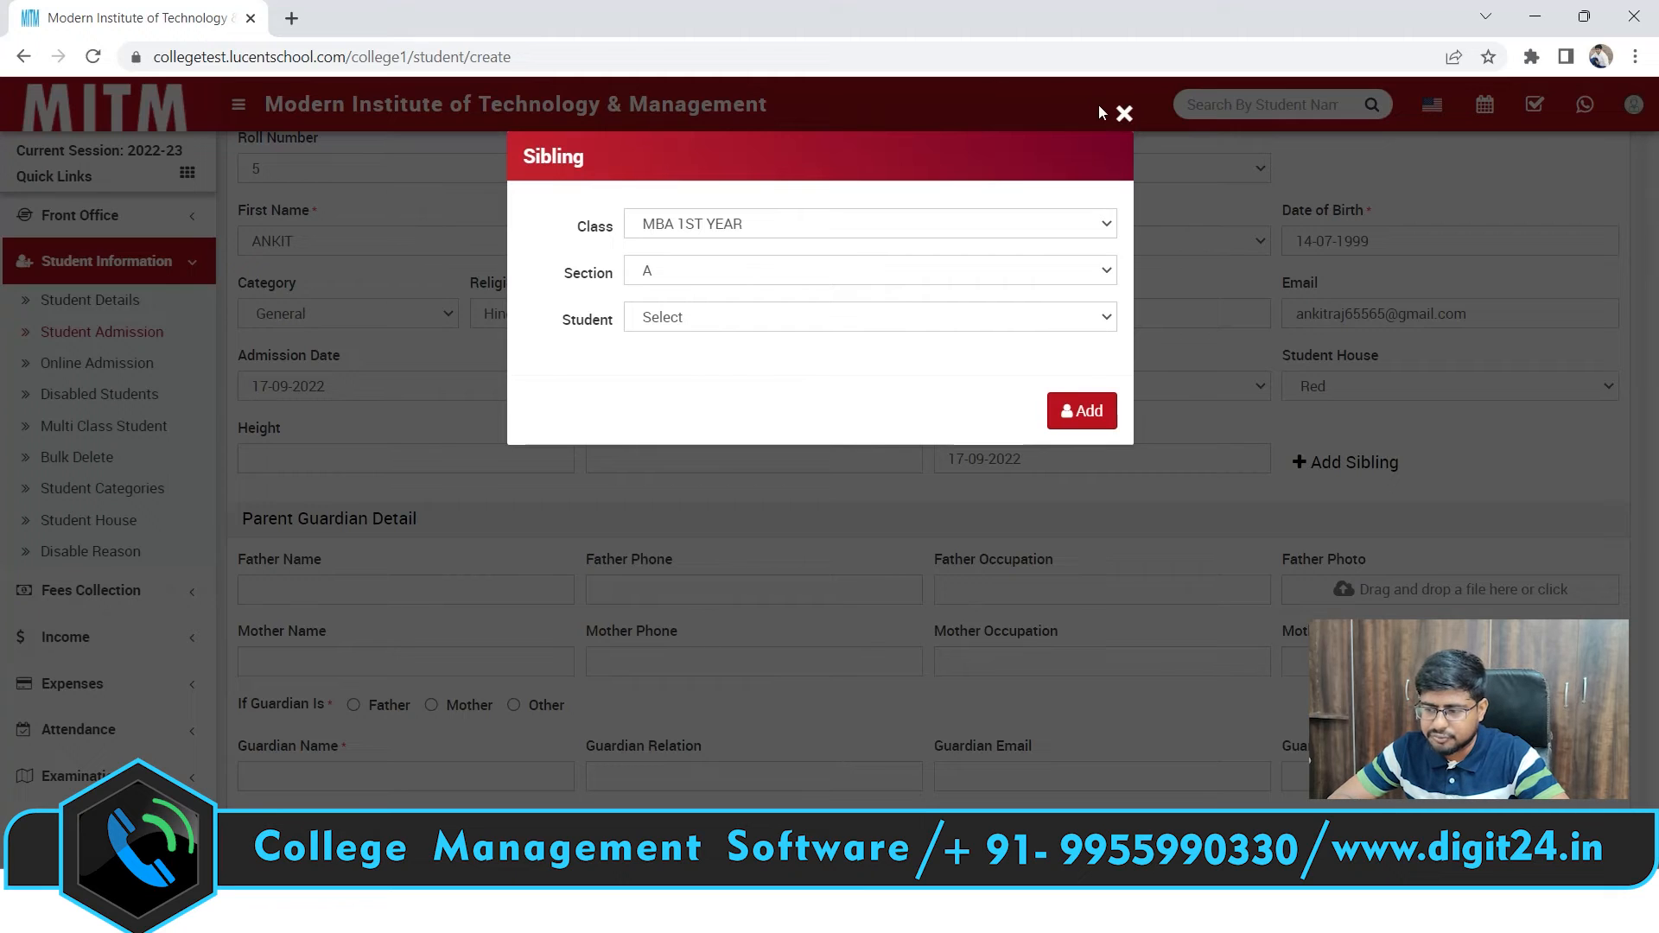
click(1123, 113)
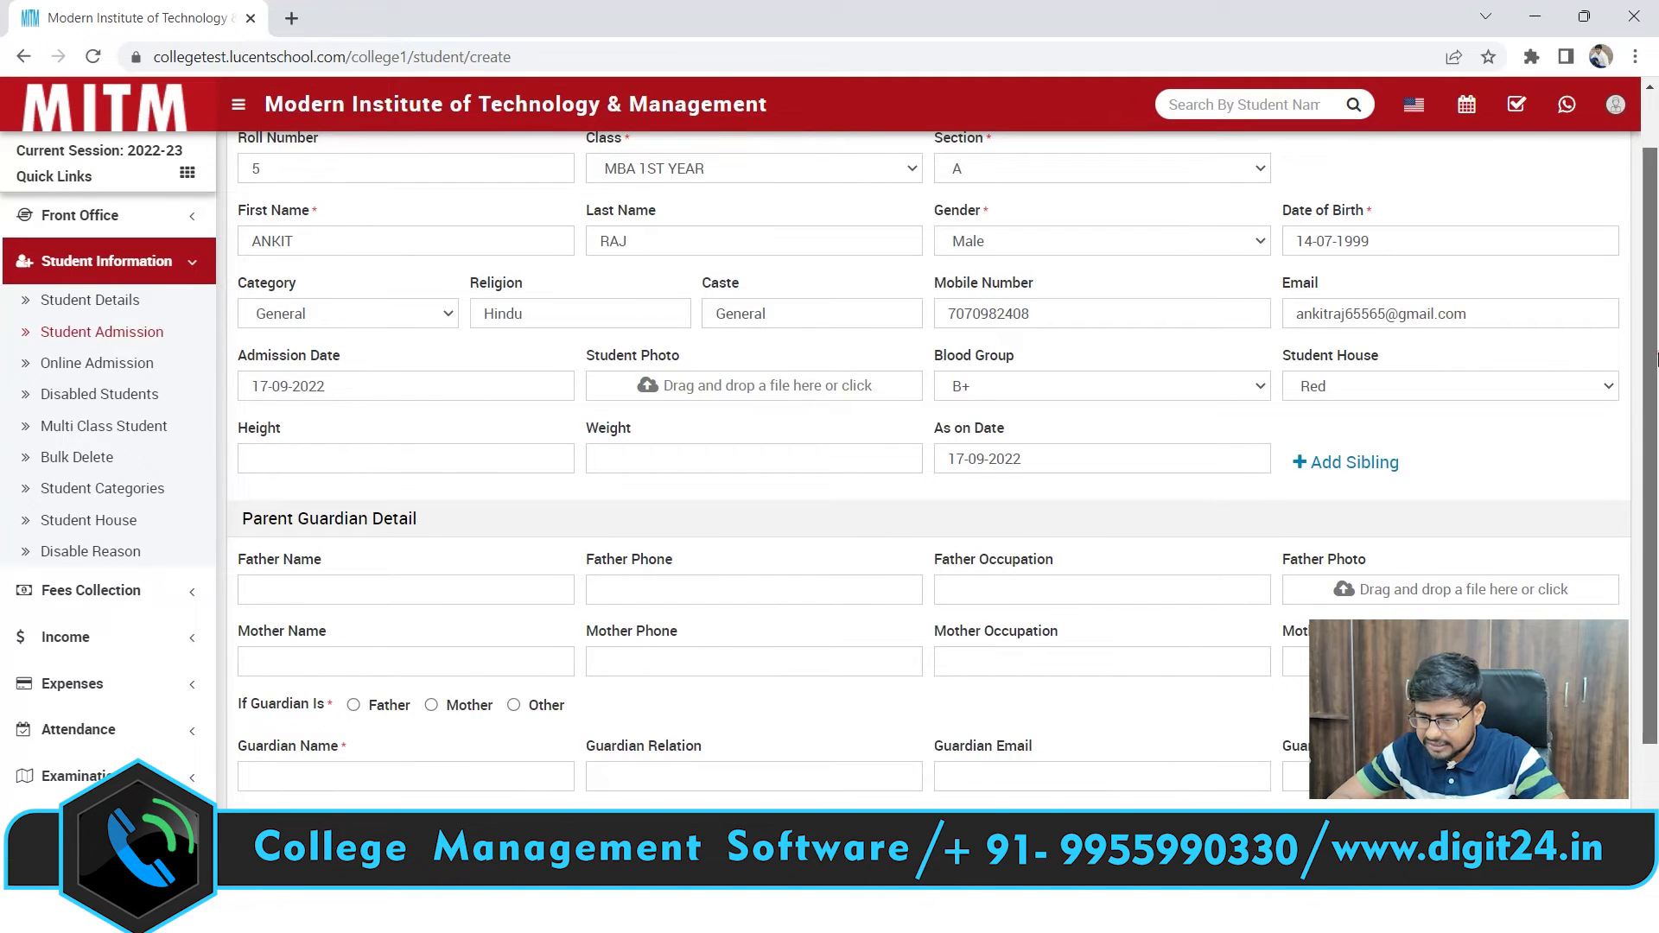
Enter the father's name in the parent details, correcting a capitalisation slip
scroll(1657, 358, down, 2)
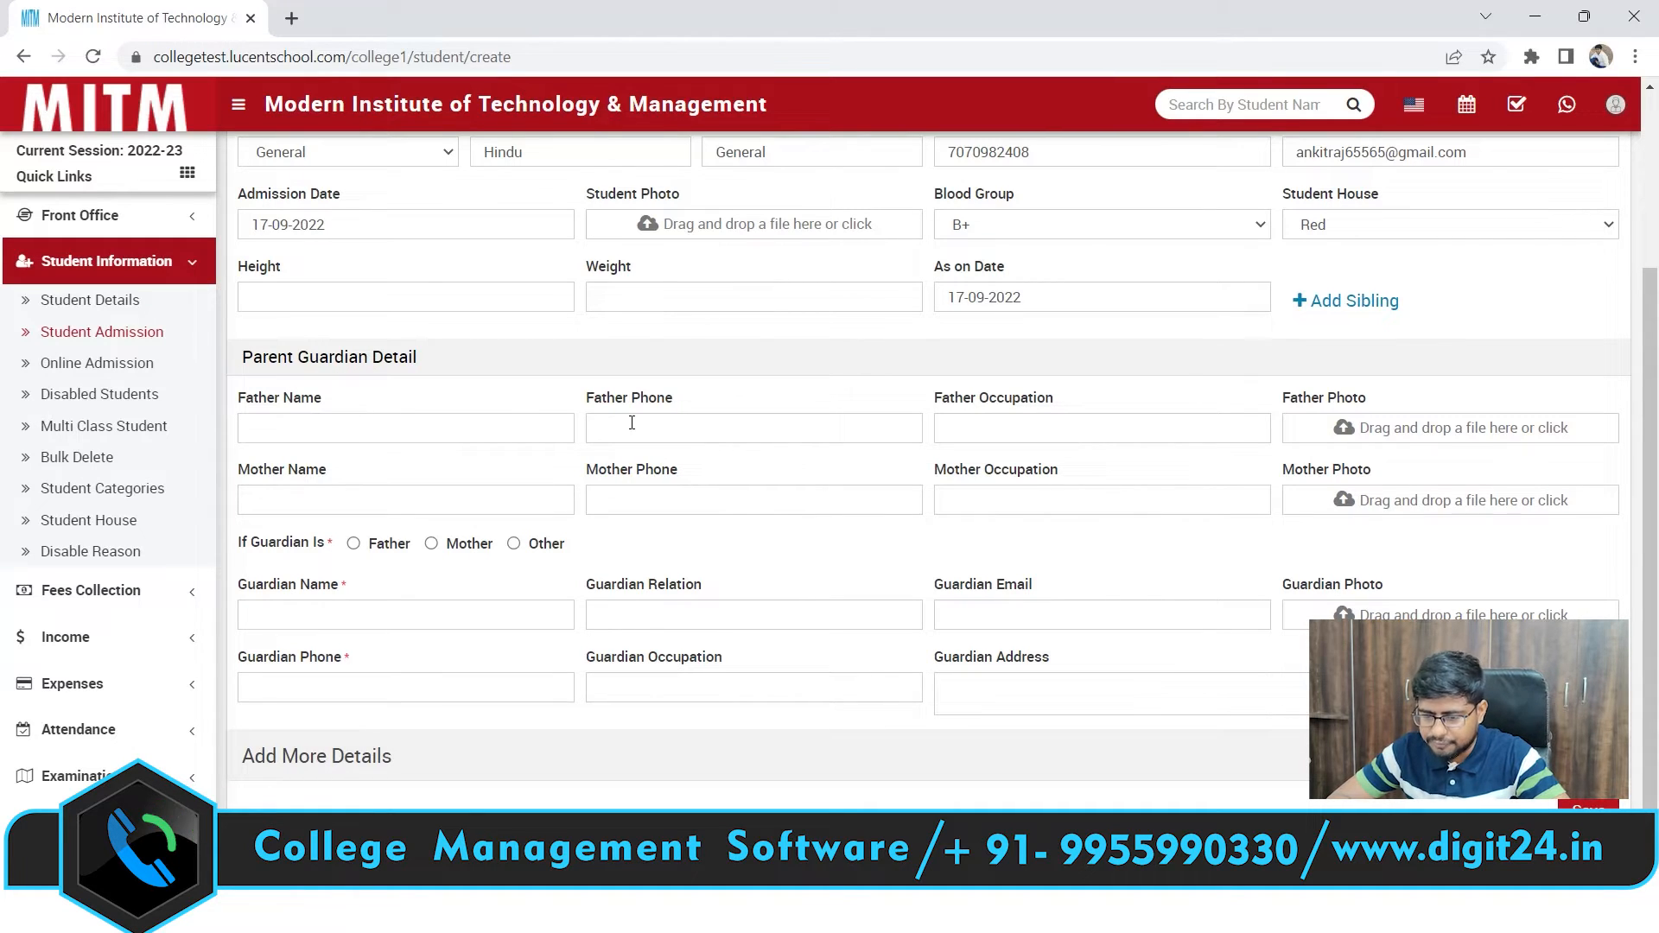
click(378, 430)
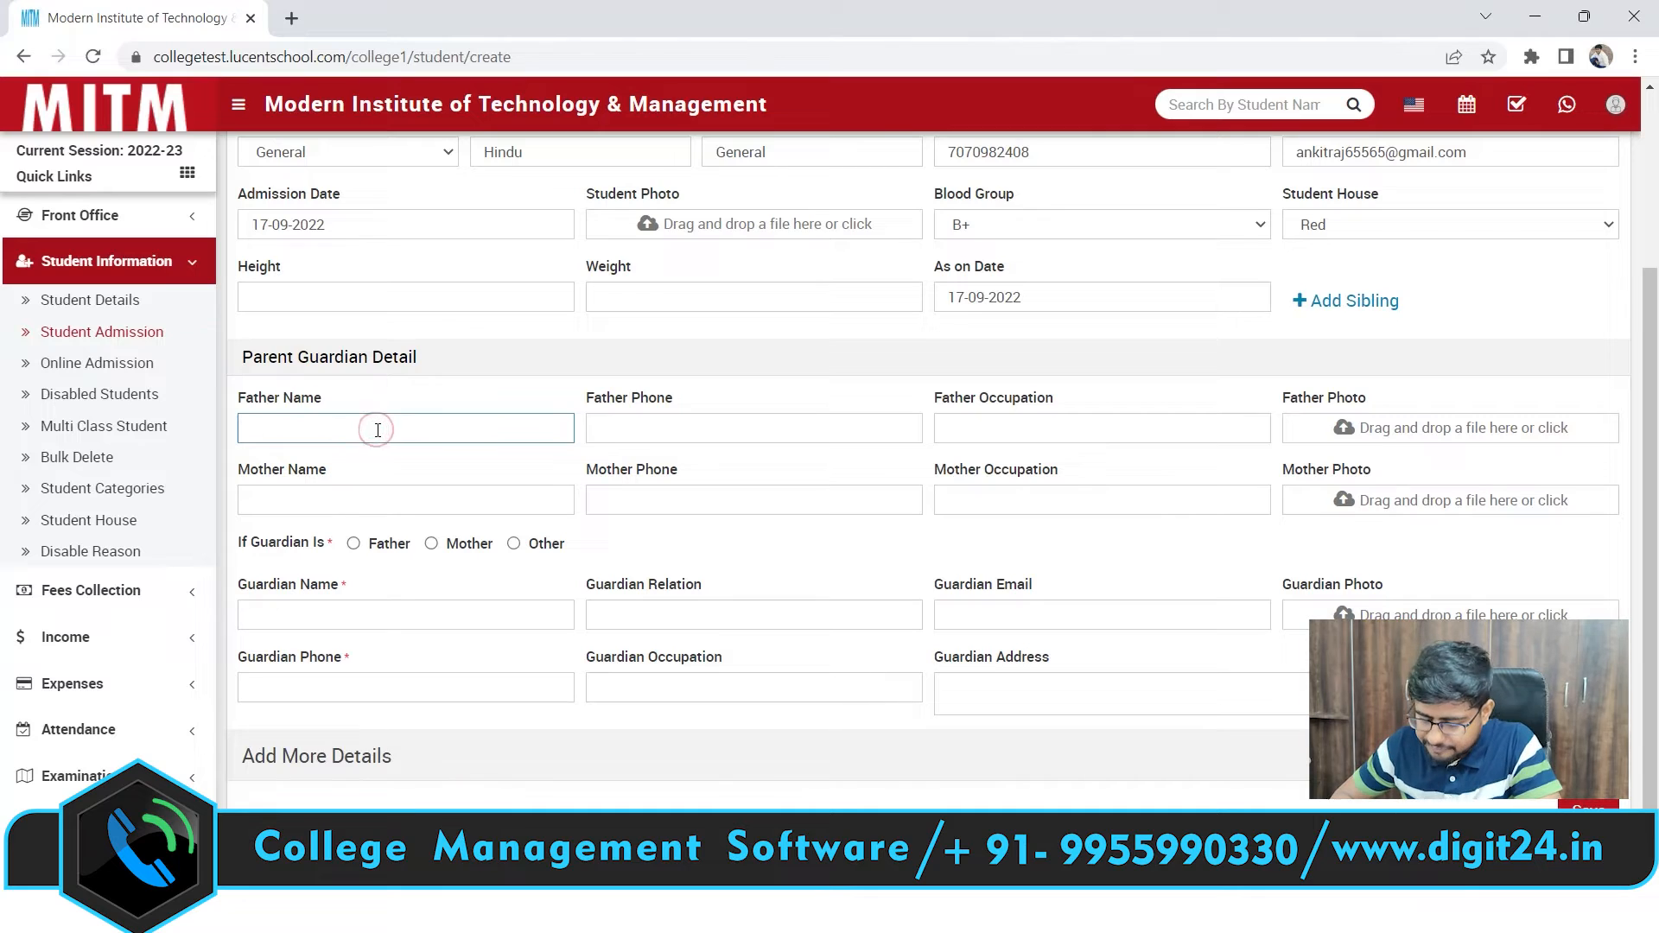
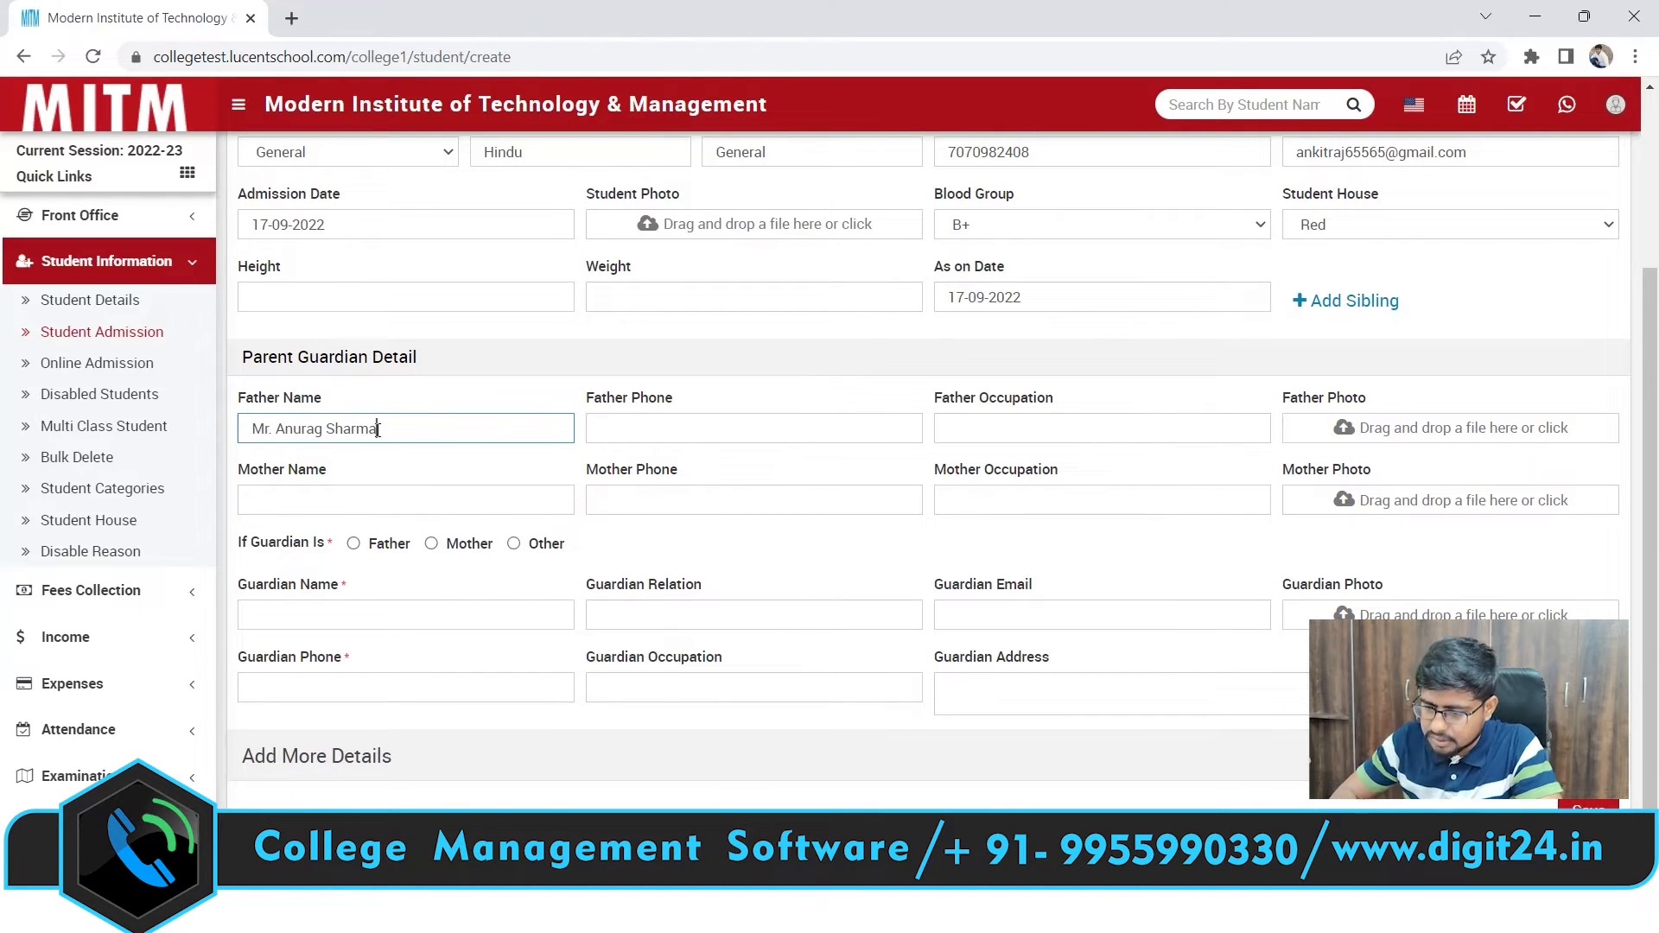
Fill in the father's phone number and the occupation Retired Indian Army
click(634, 424)
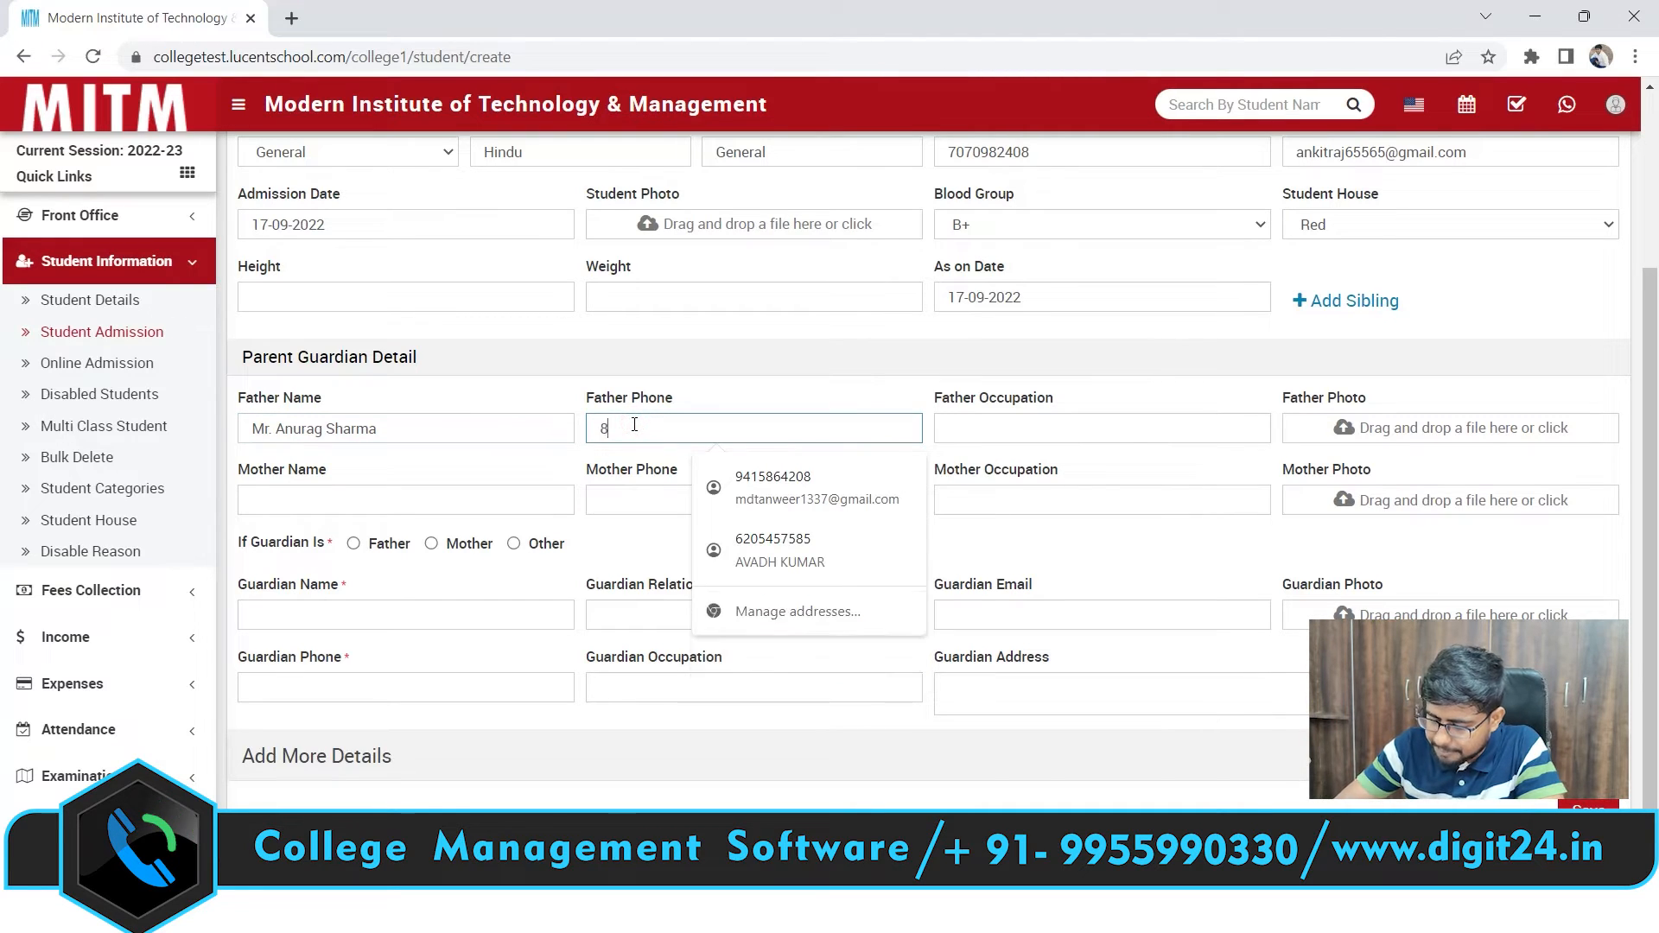
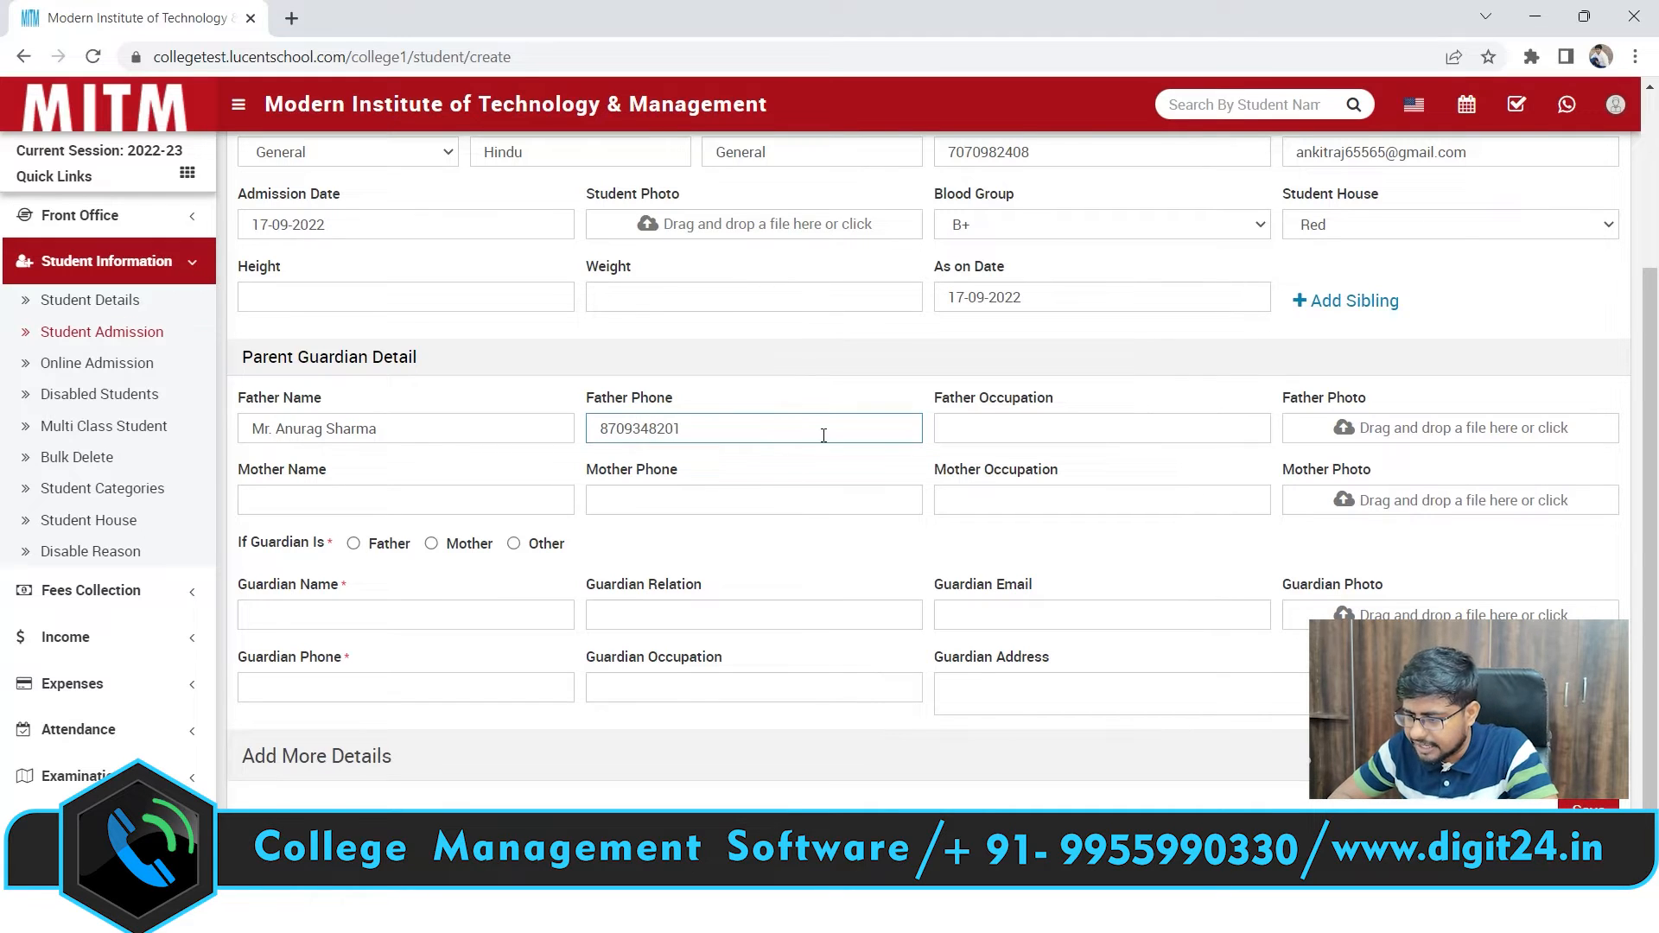
click(994, 425)
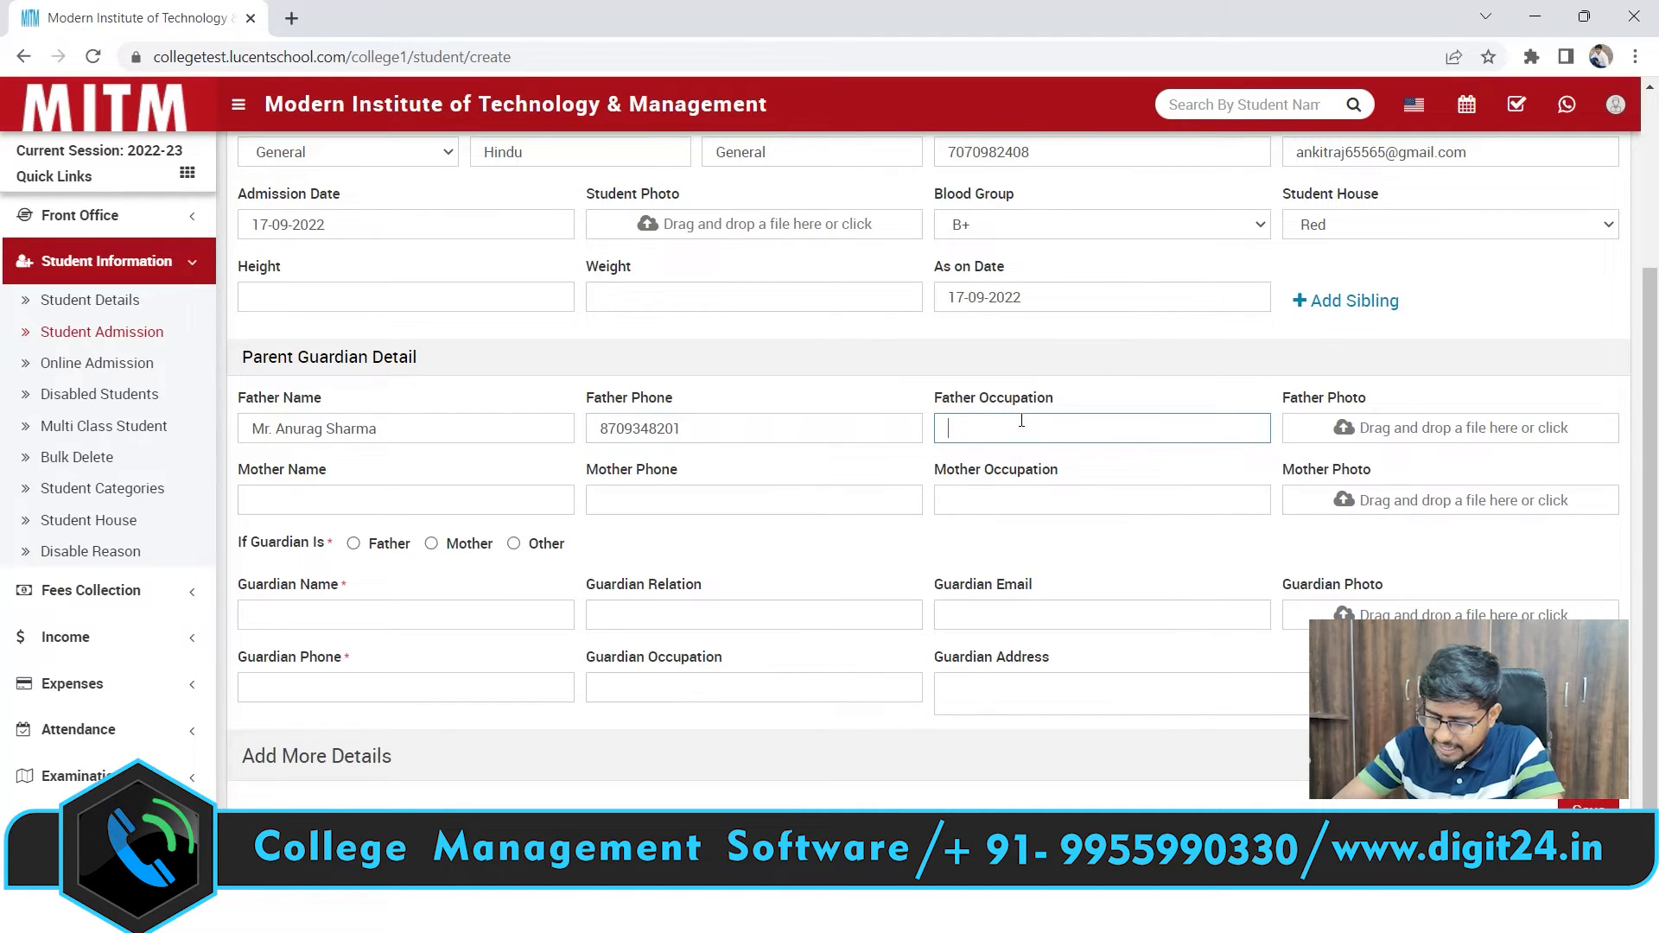
text(Retire)
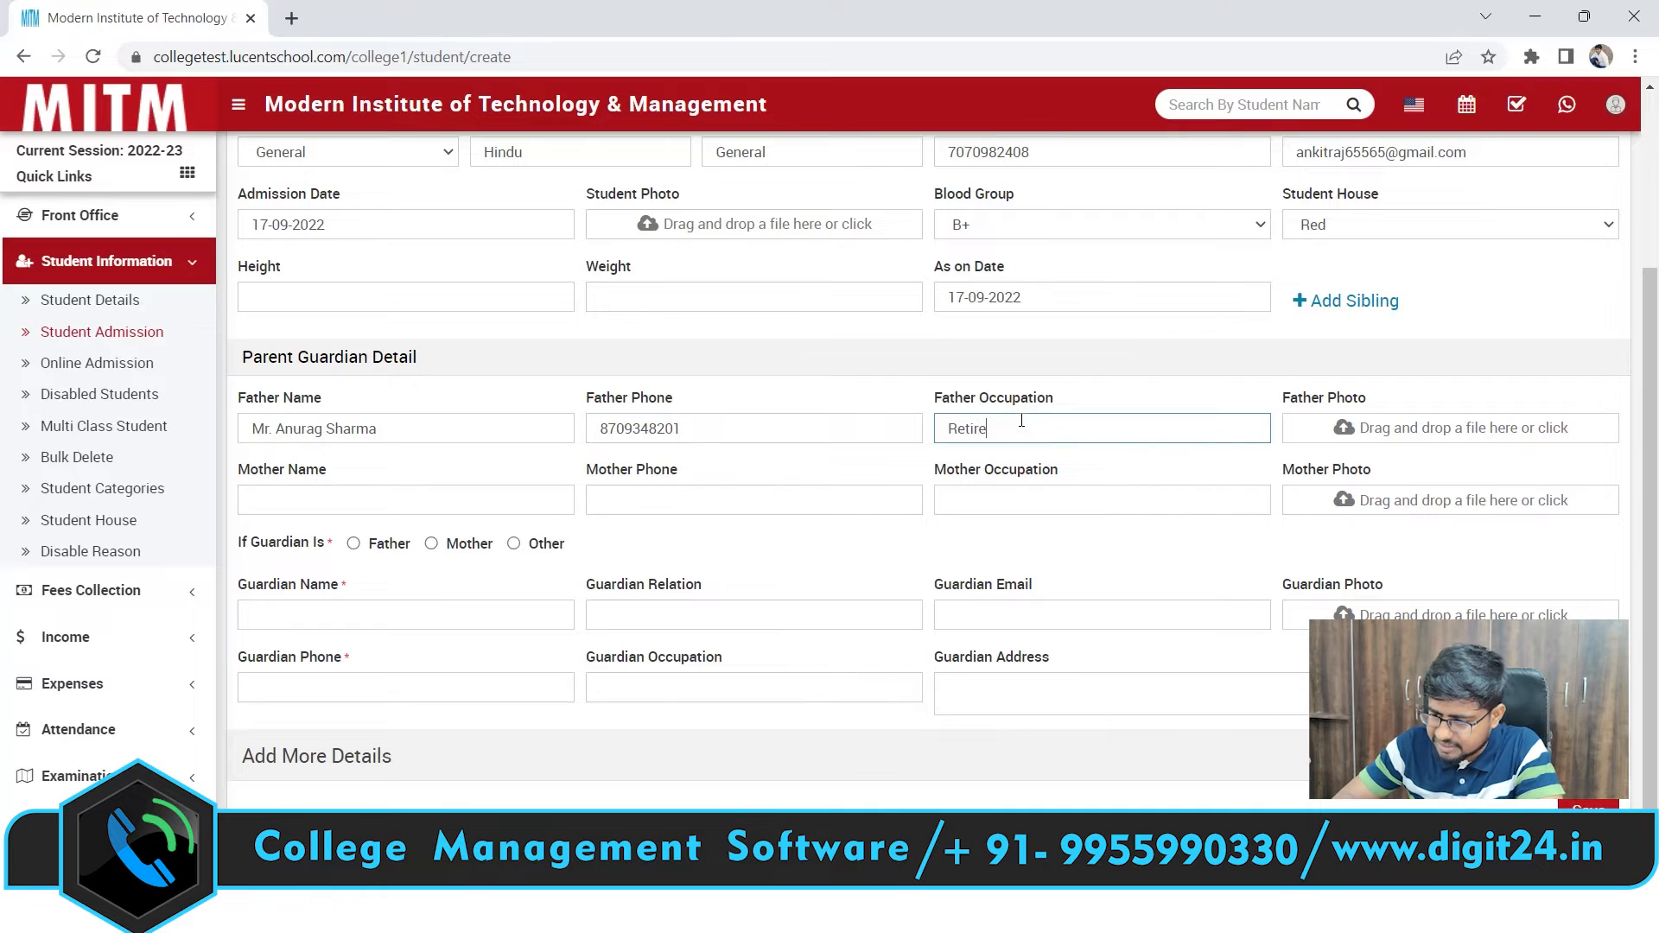
text(d India)
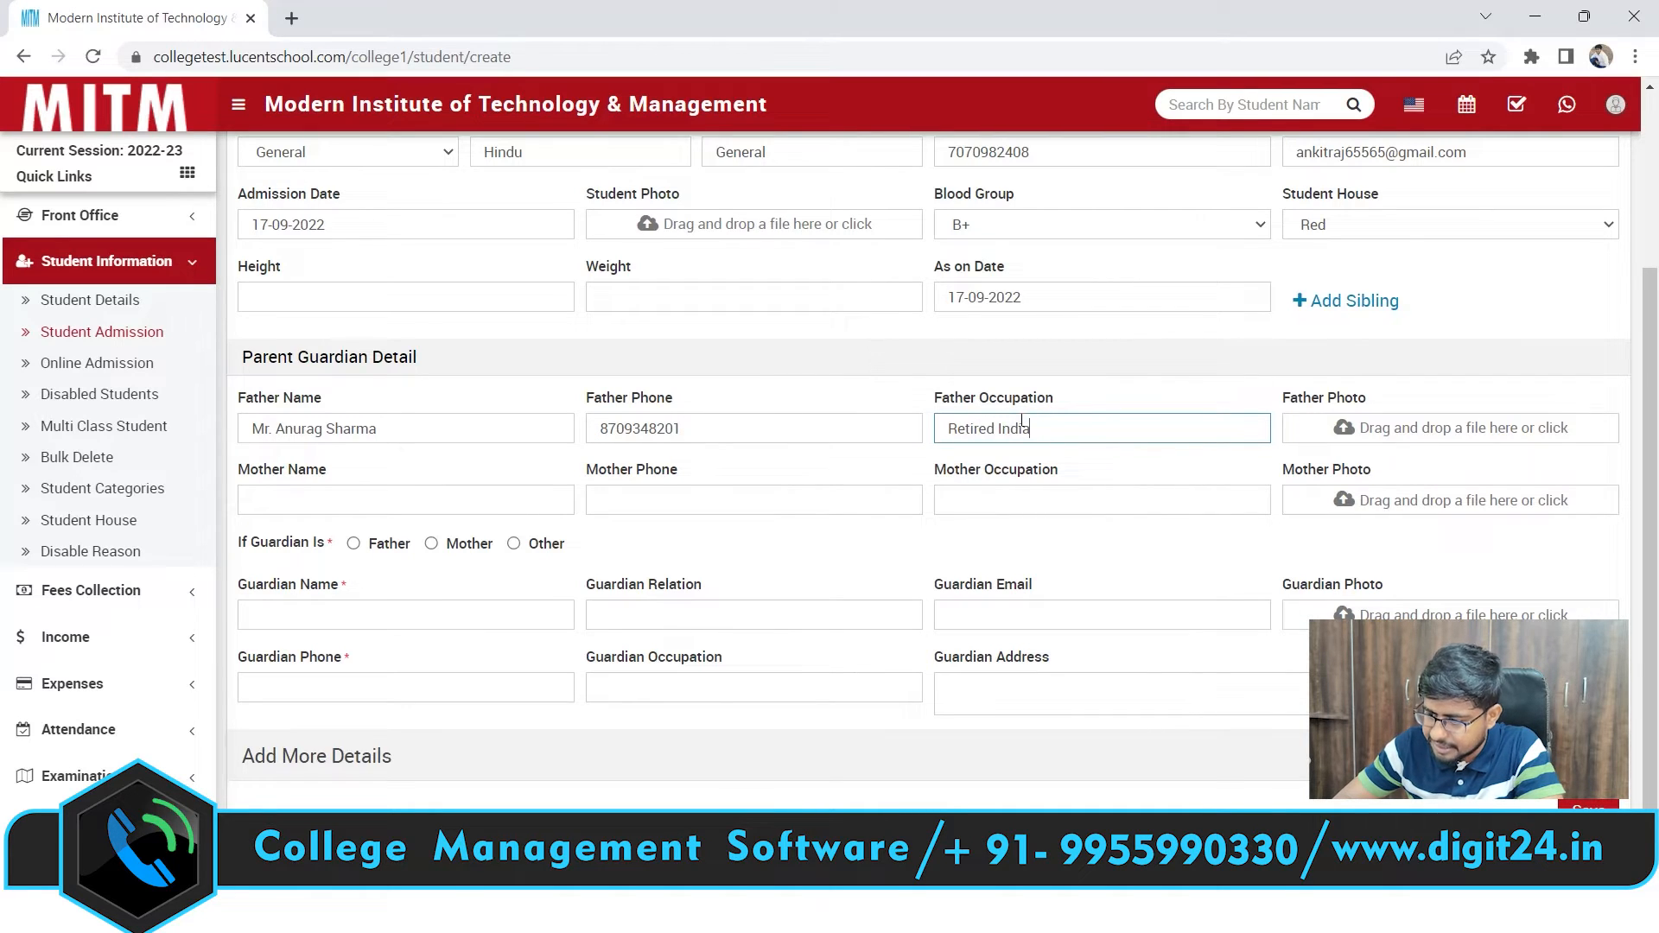
text(n Army)
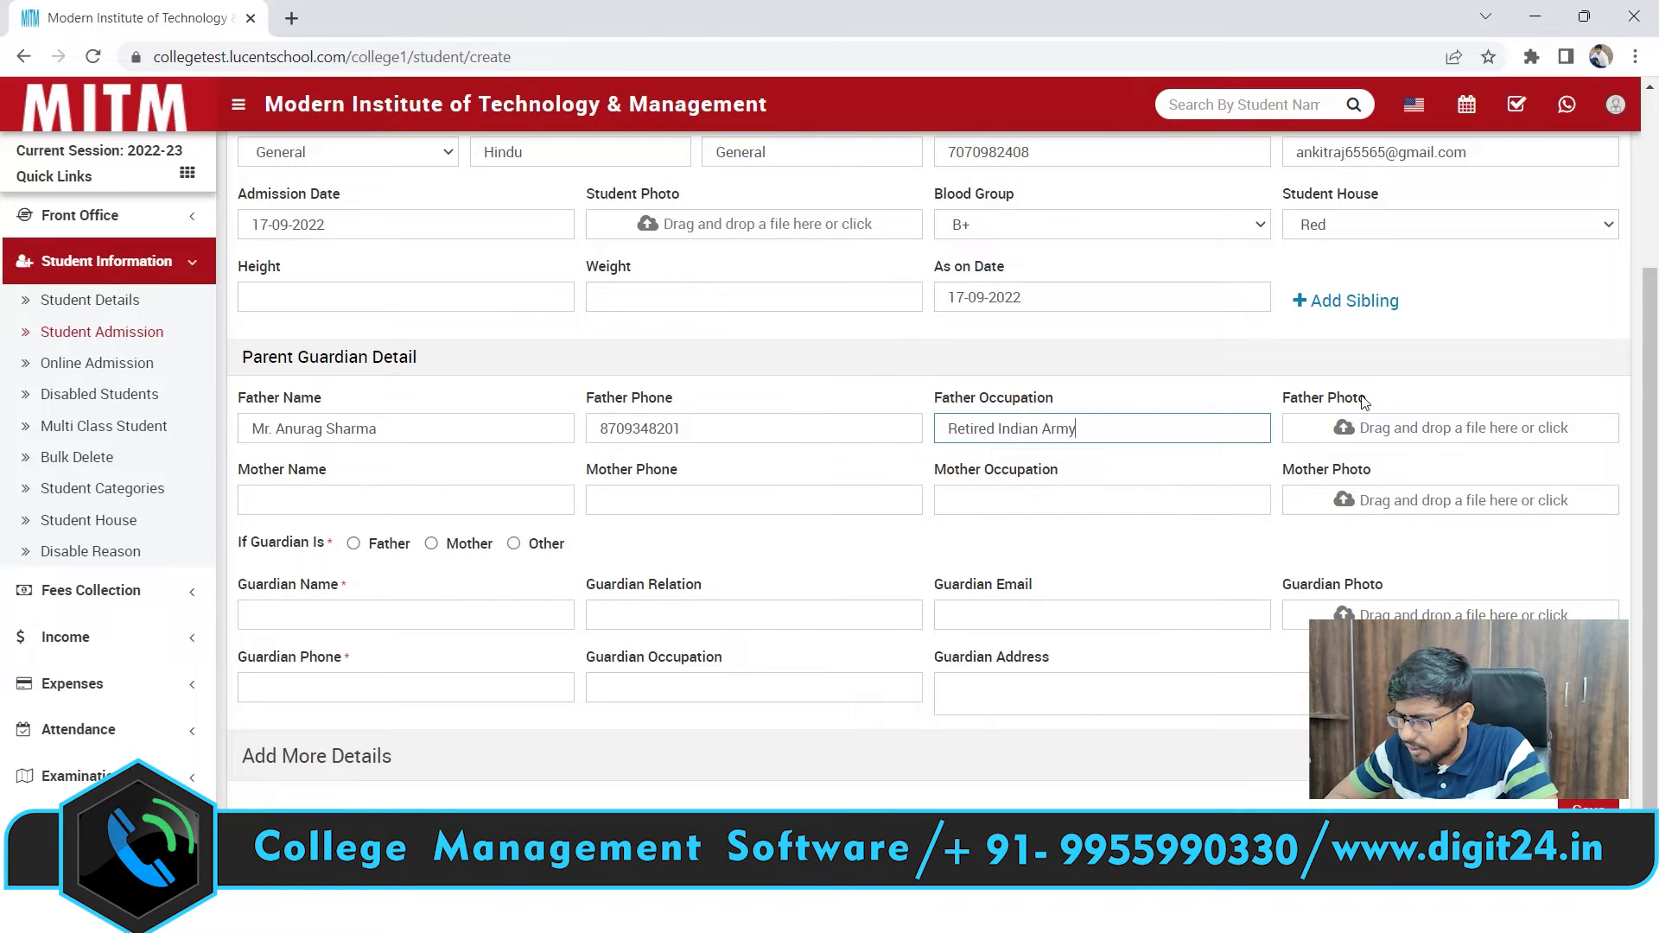
Cancel the father photo upload and move through the mother's name, phone and occupation fields
click(1410, 427)
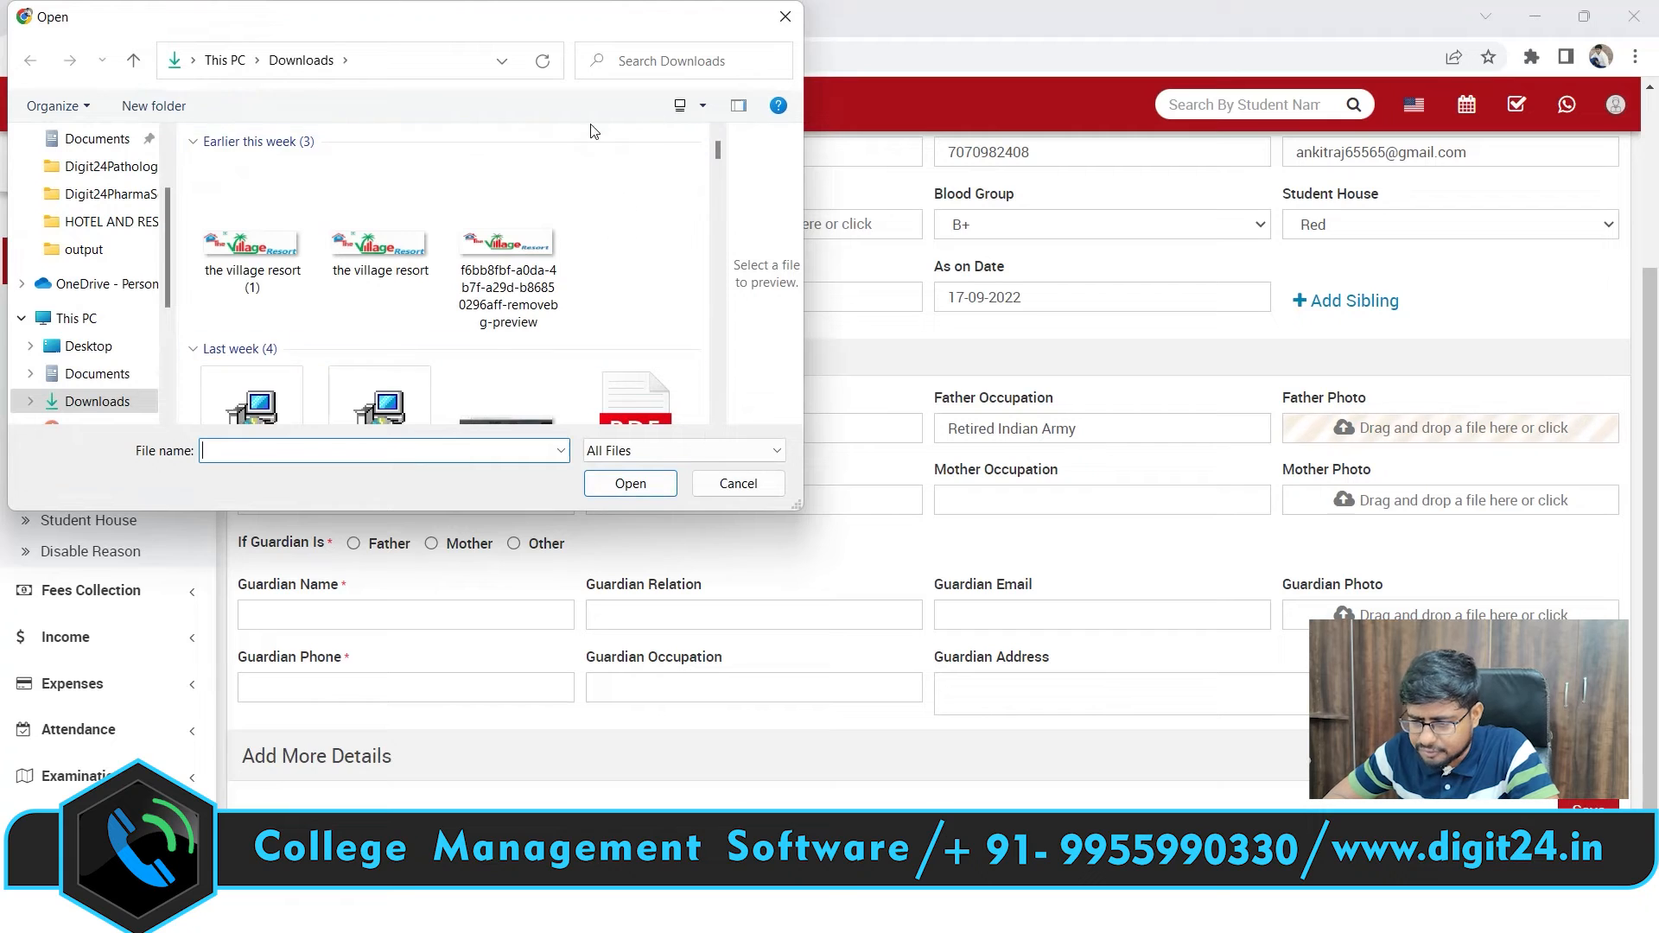
click(739, 482)
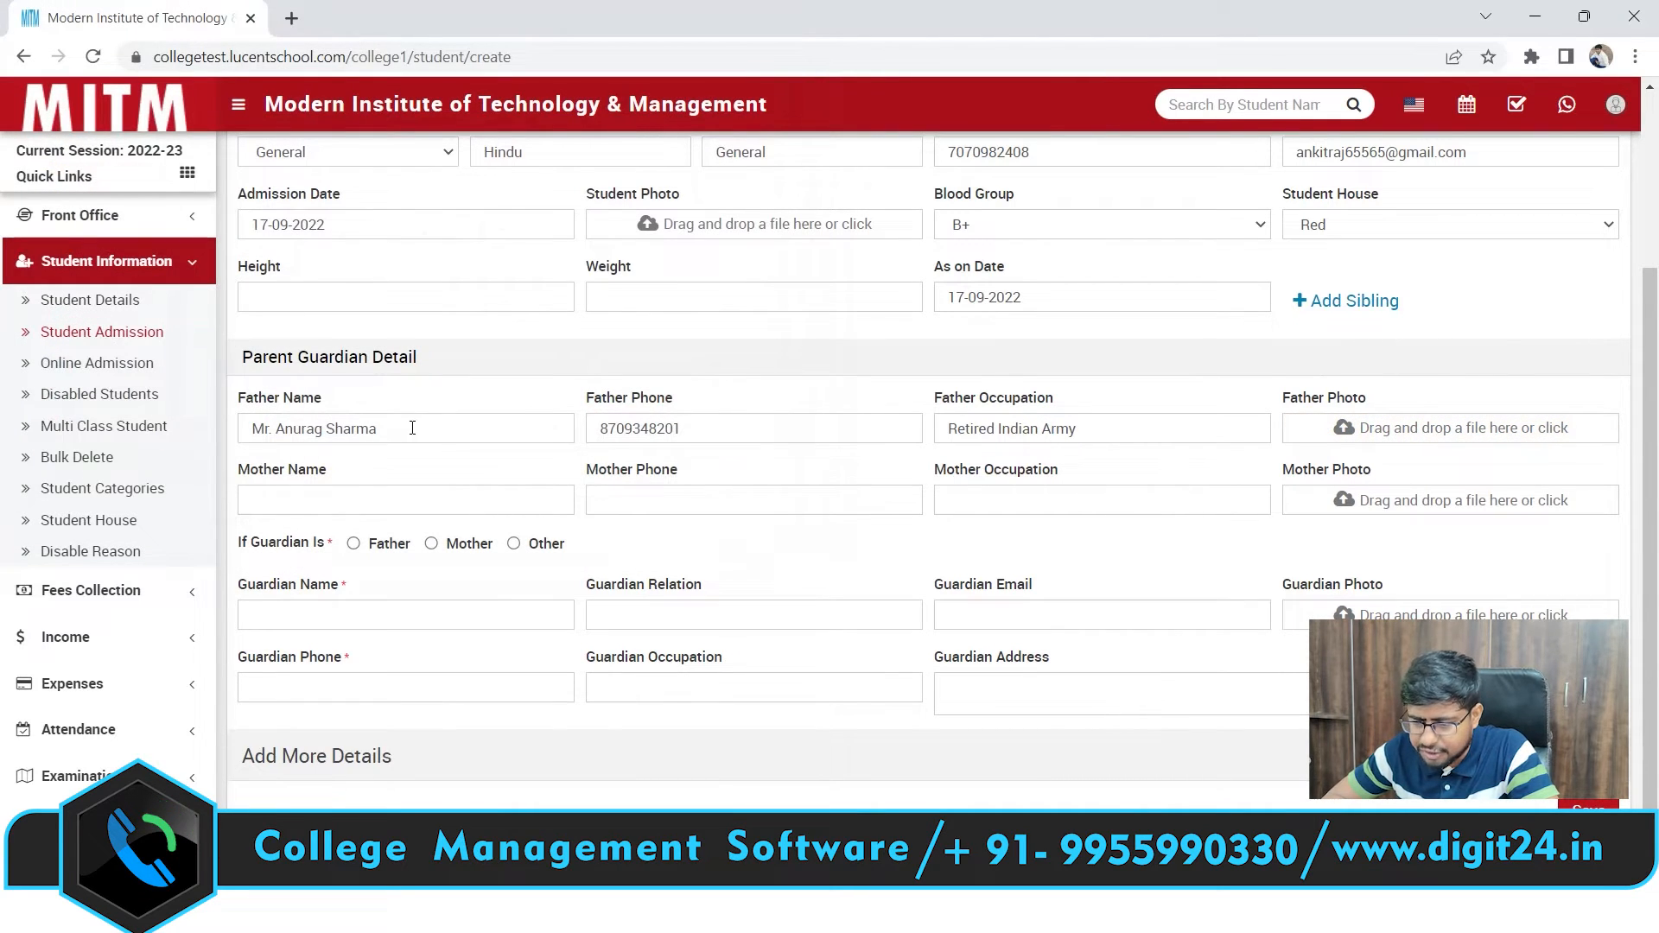
click(303, 492)
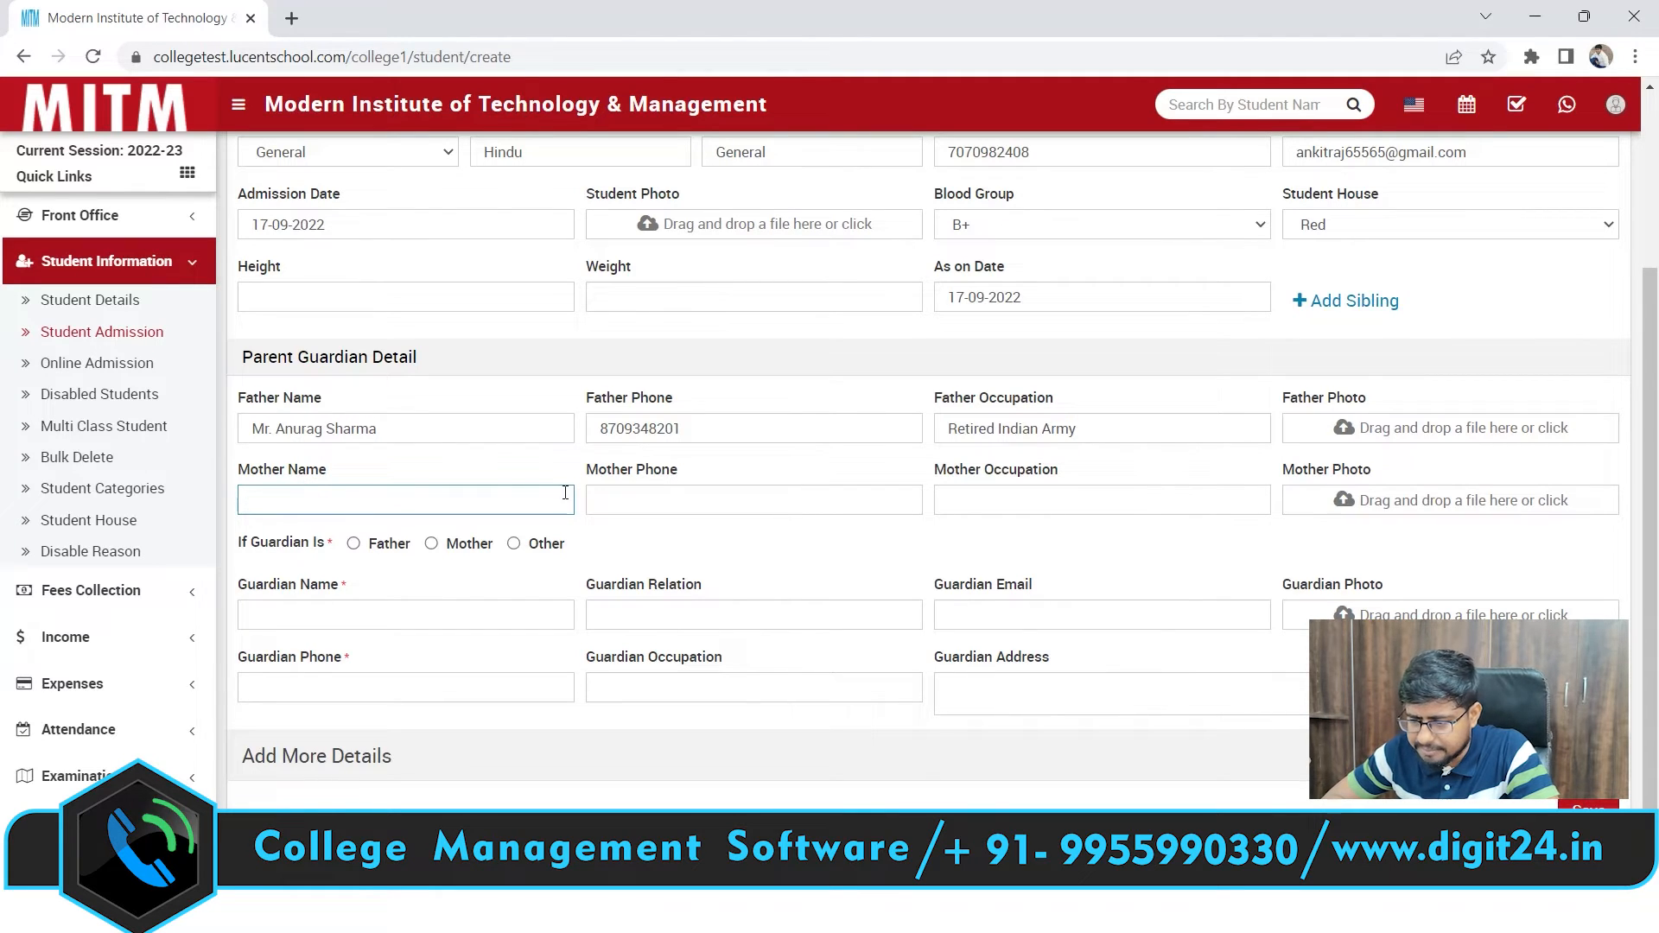
click(593, 500)
click(1052, 493)
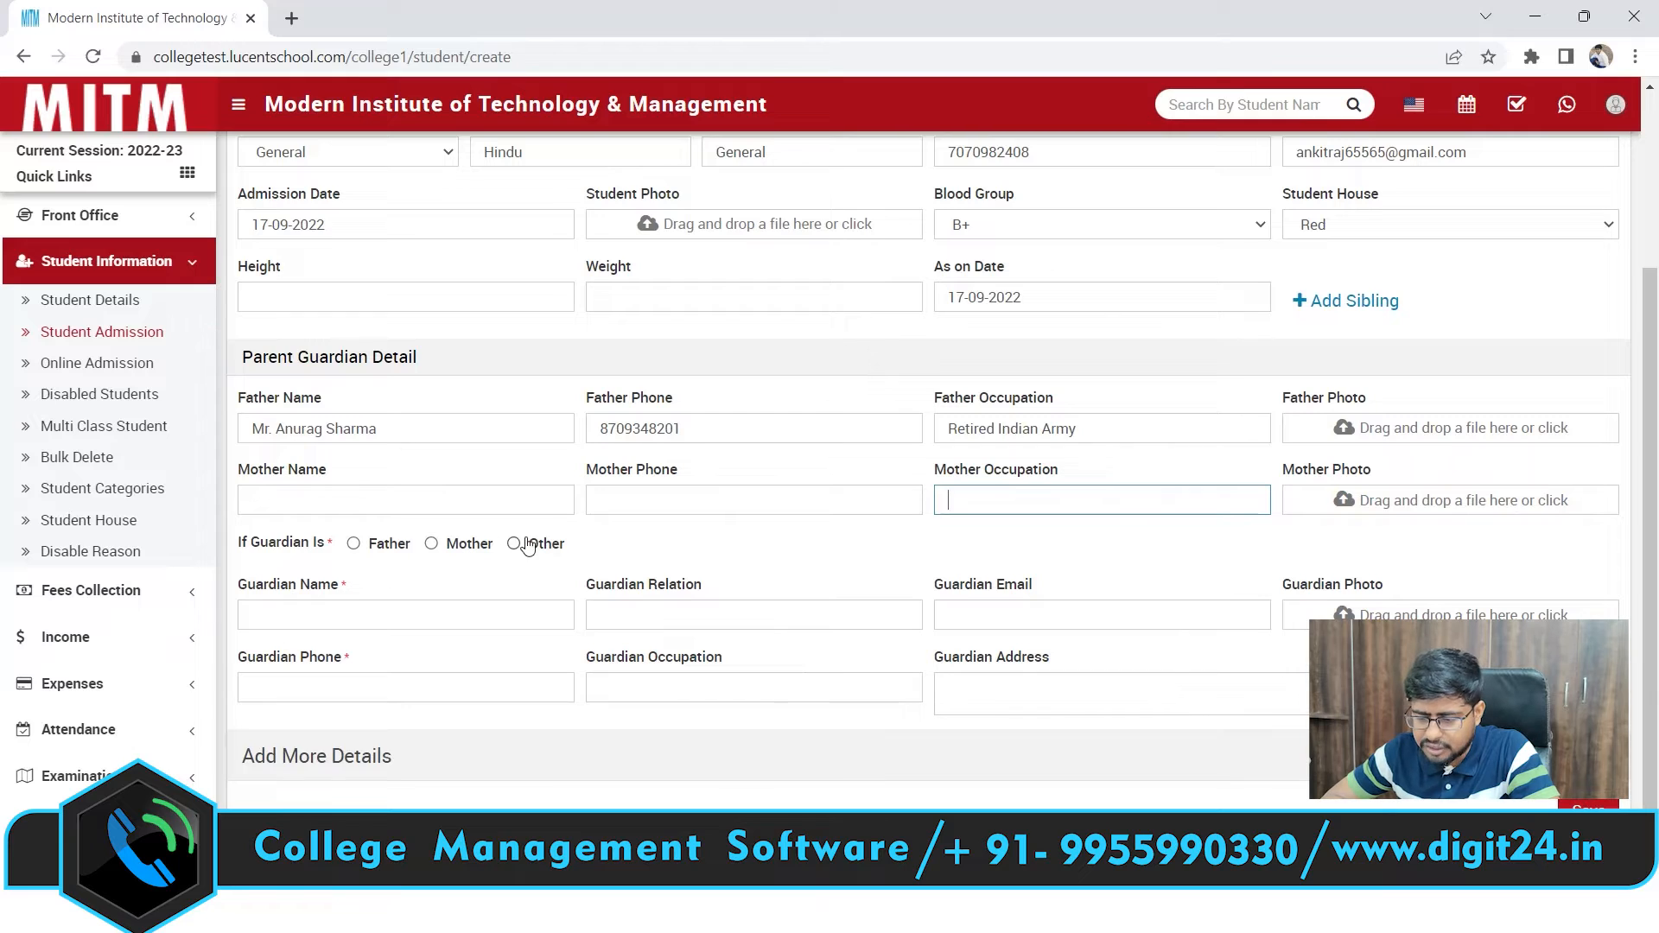
Set Father as guardian (briefly trying Other), then go to guardian e-mail and phone
click(369, 546)
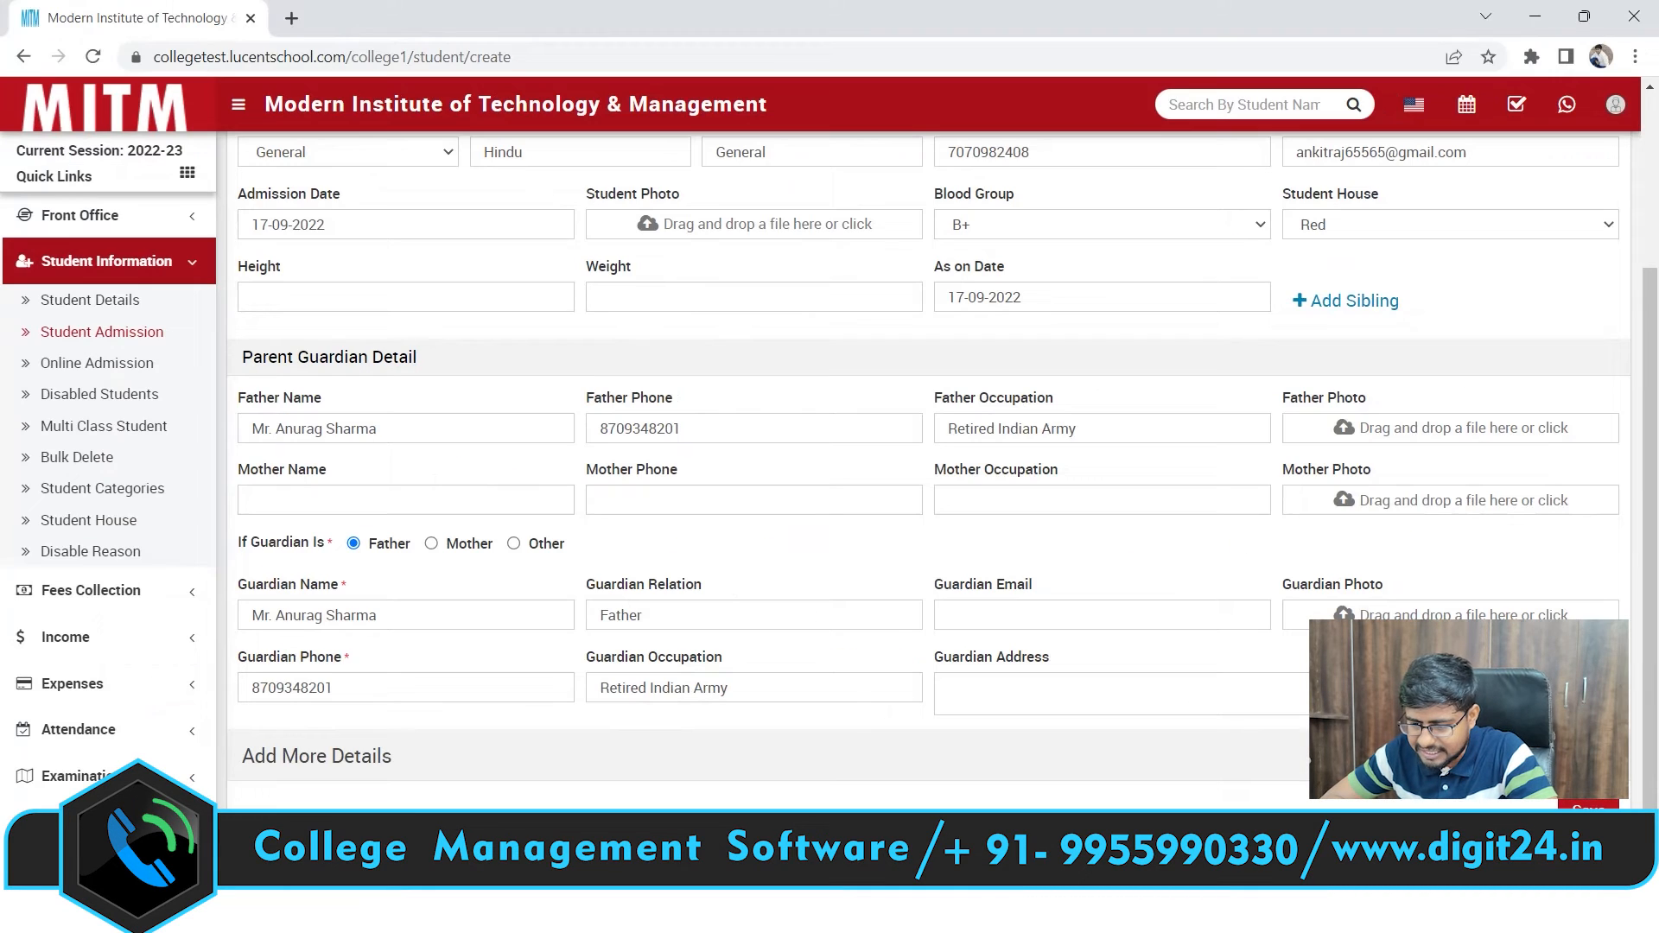
click(513, 543)
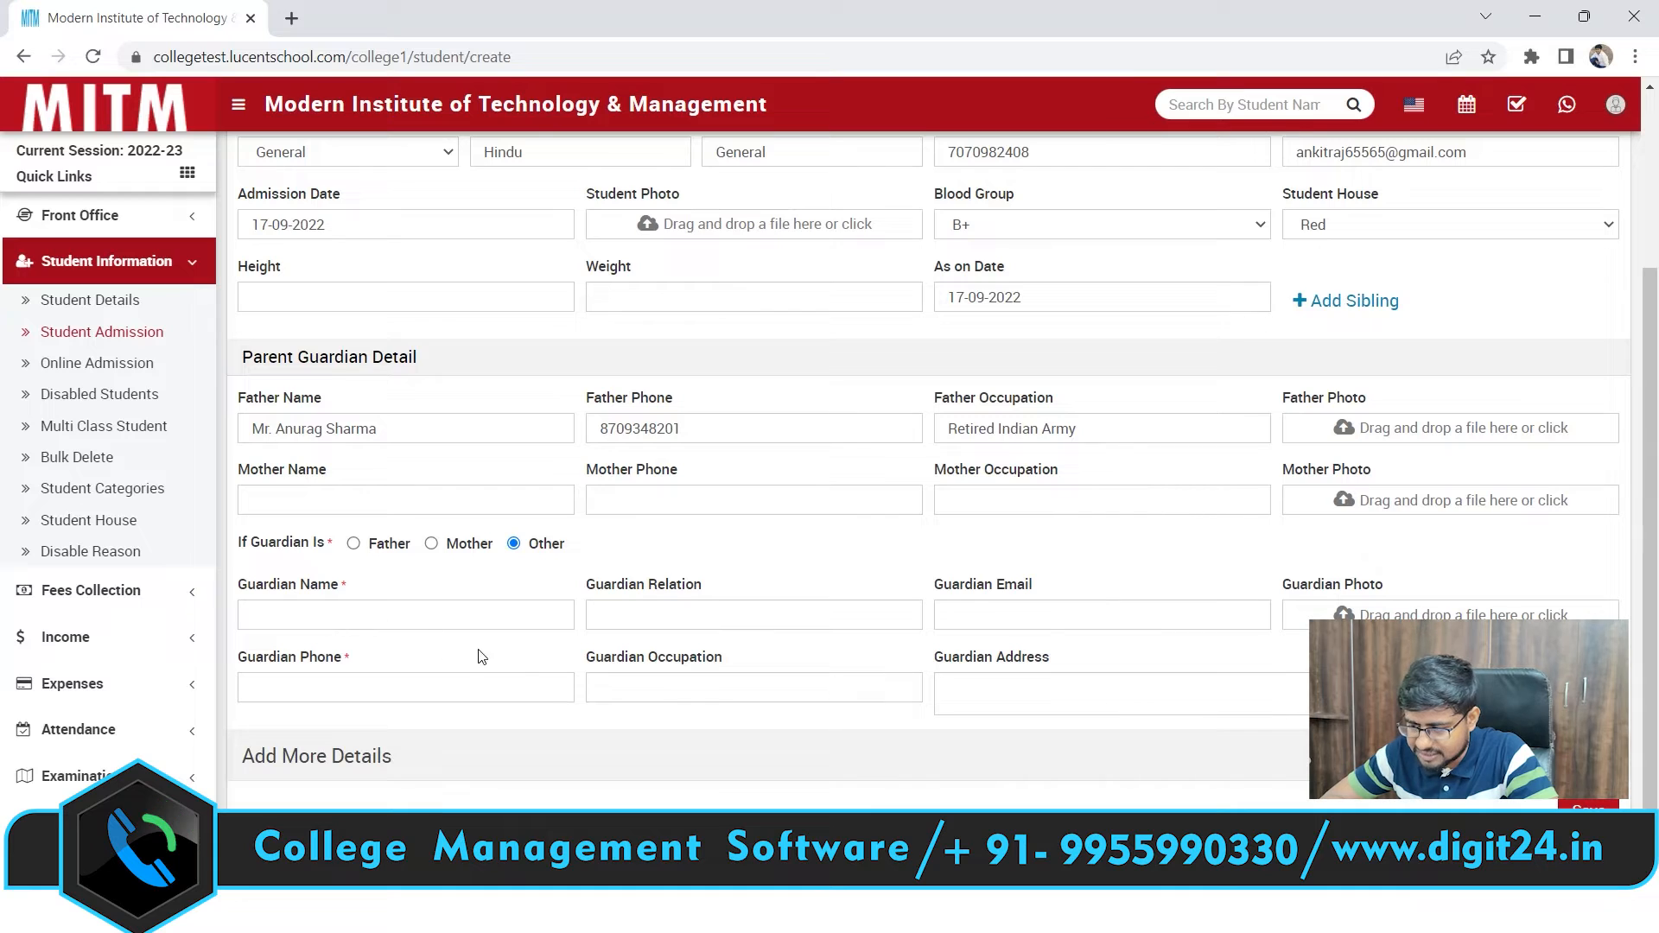
click(366, 544)
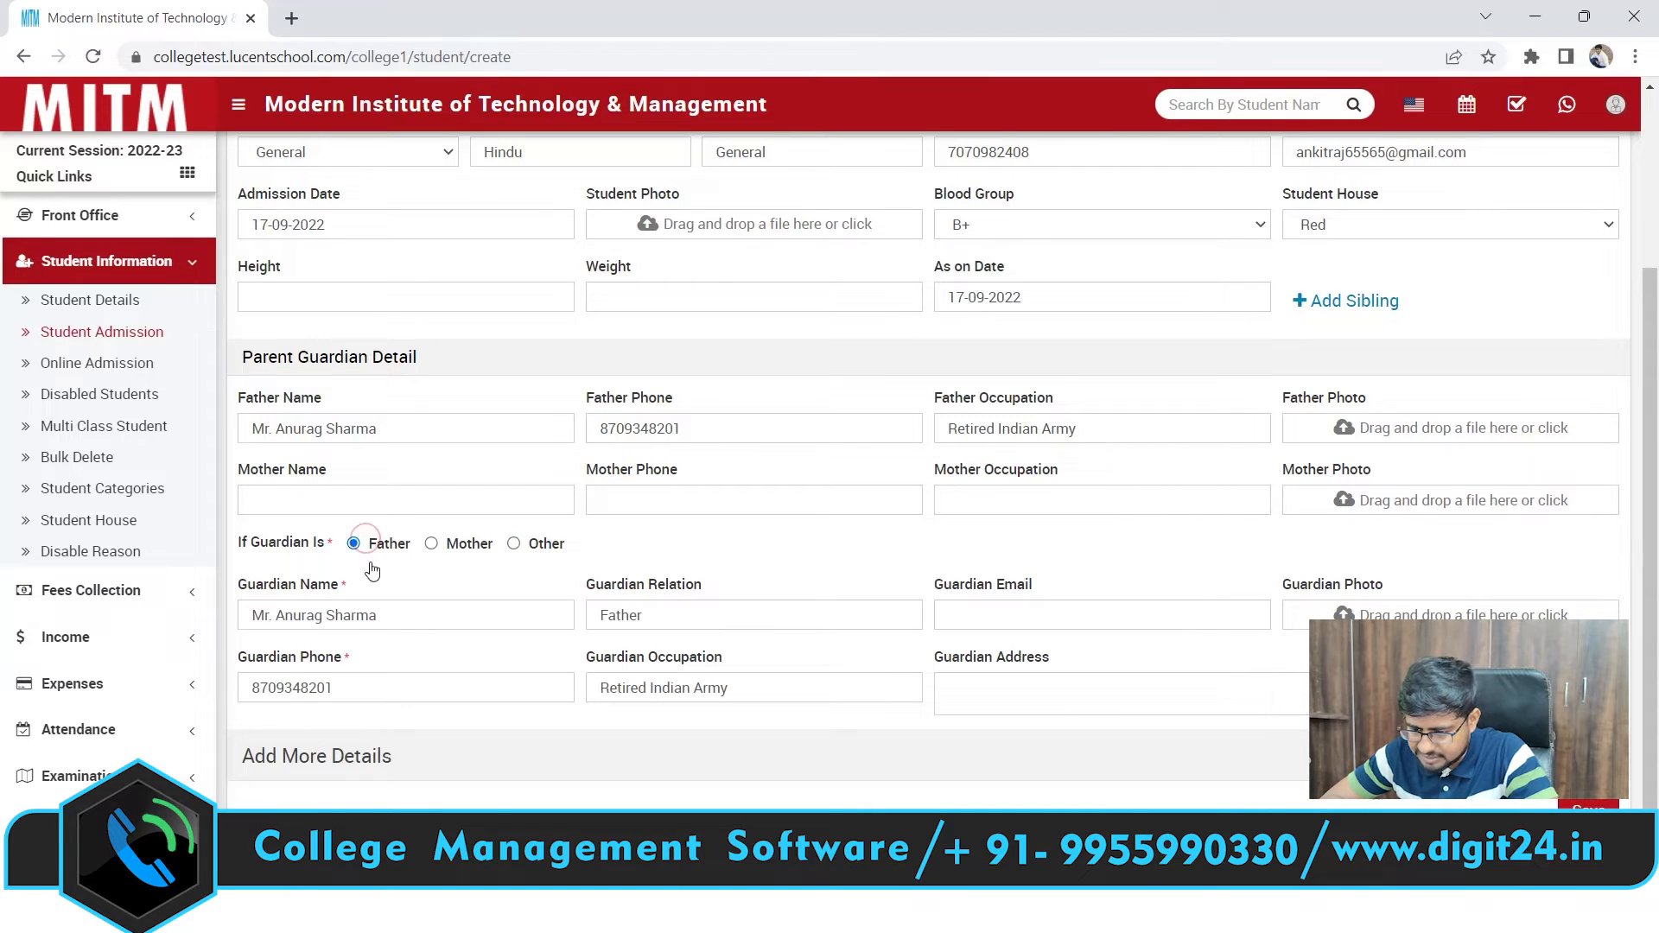
click(1072, 613)
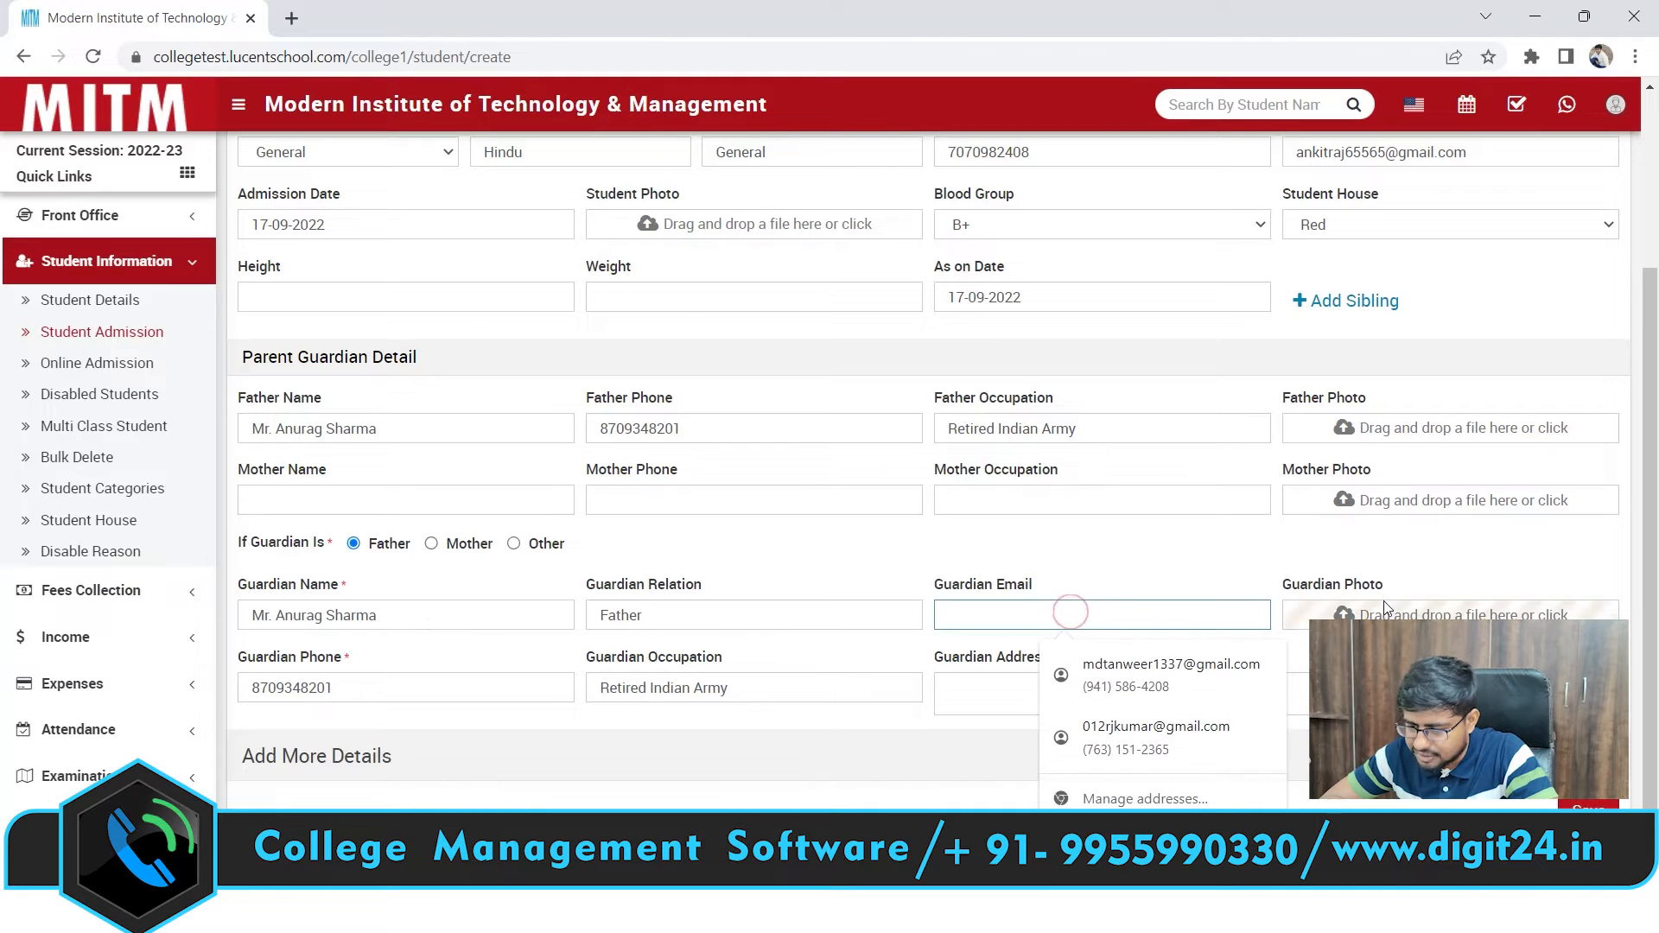
click(369, 695)
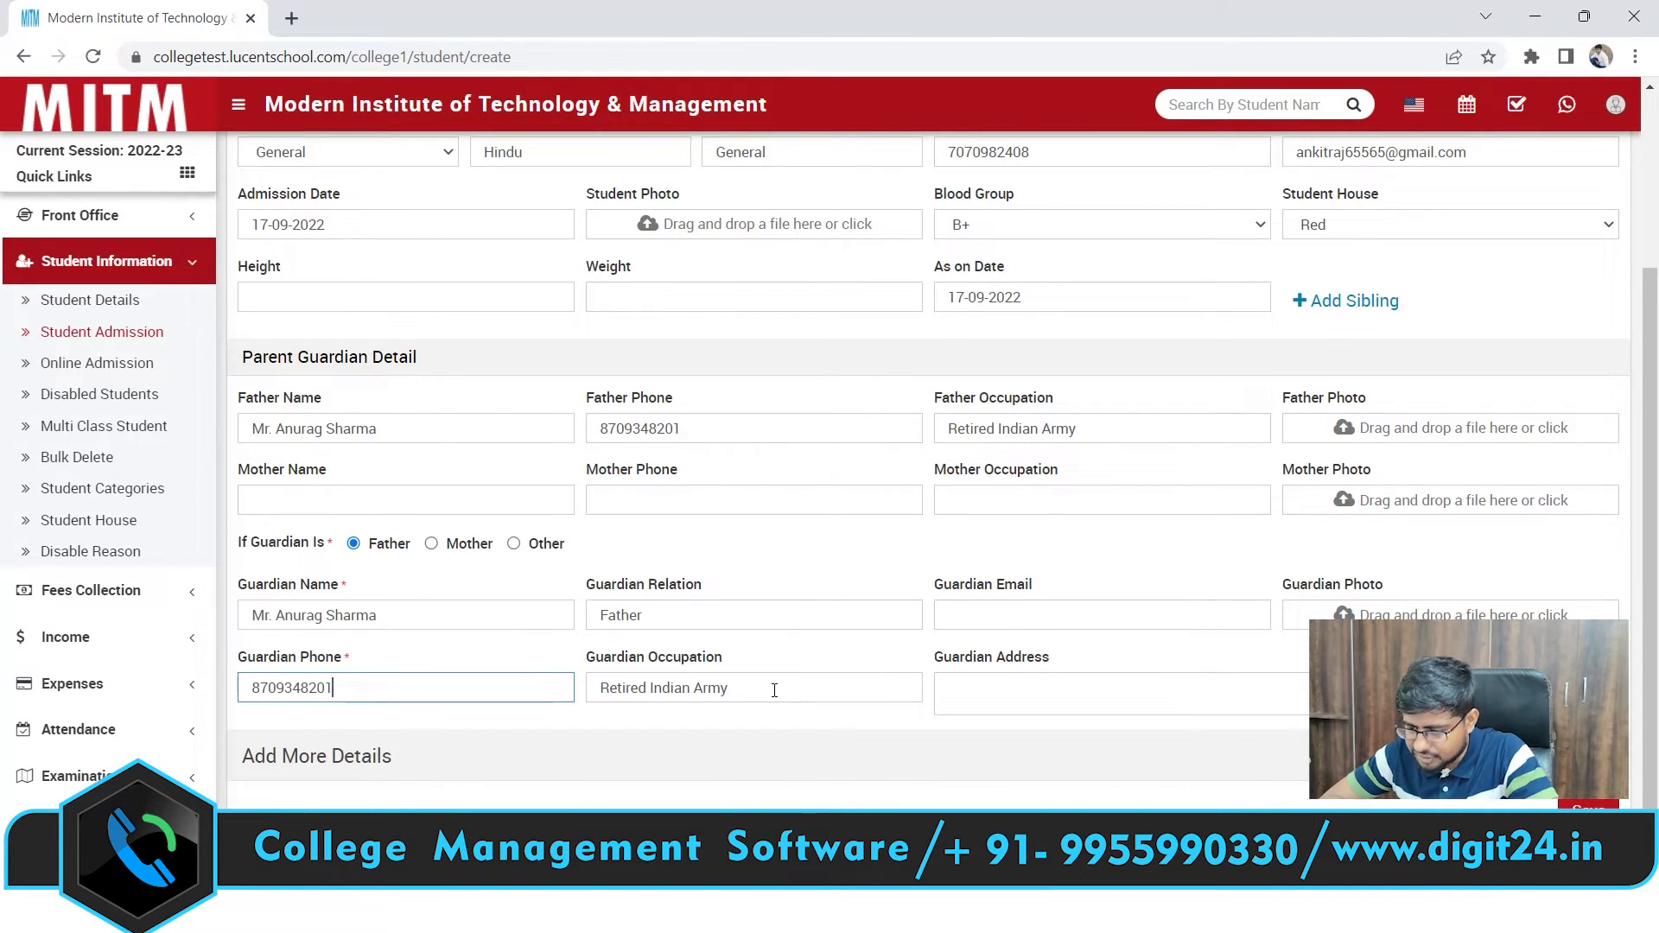
Dismiss the address suggestions and tick 'If Permanent Address is Current Address'
click(1011, 697)
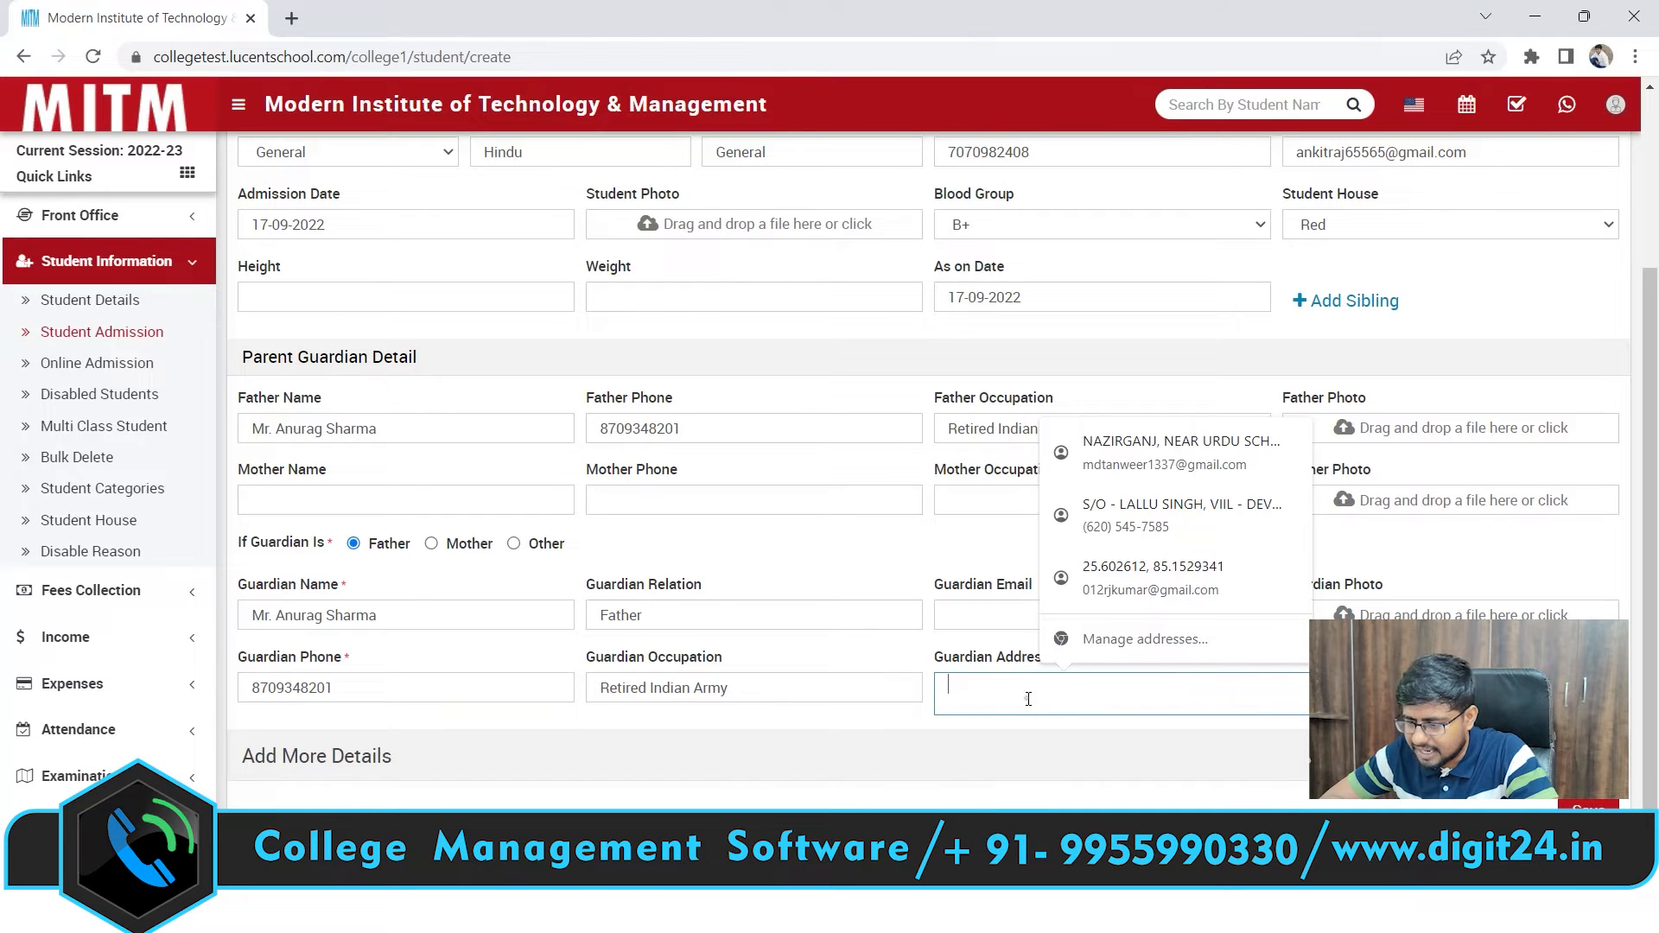
click(1173, 718)
drag(1655, 365, 1656, 481)
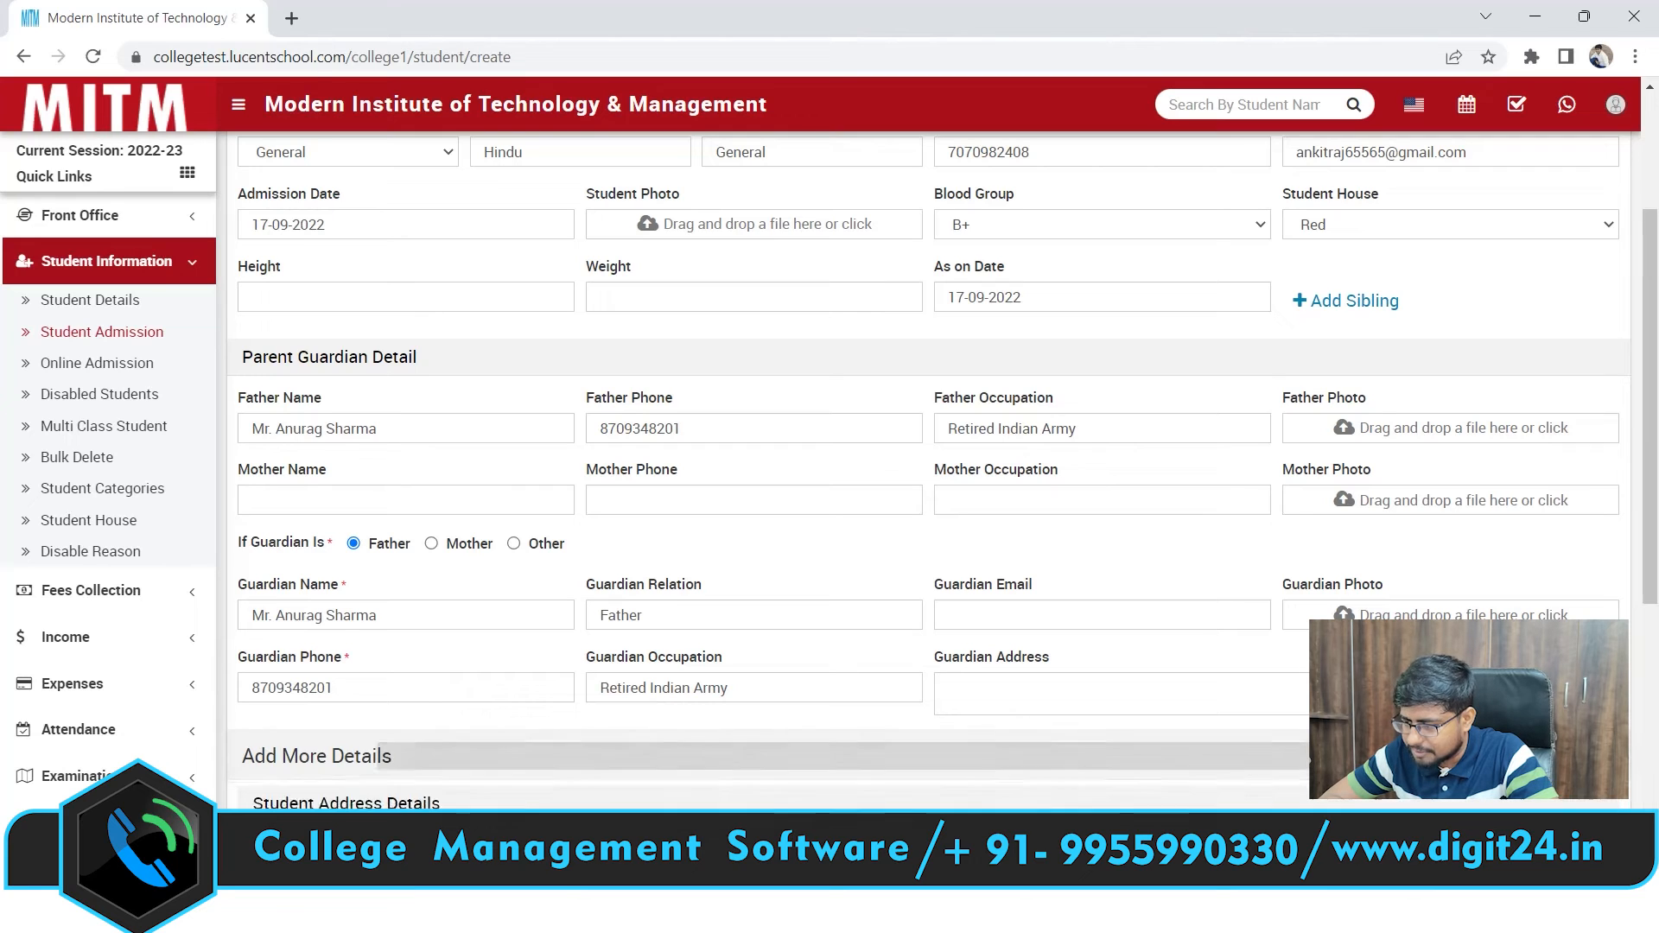
scroll(1656, 469, down, 2)
drag(1656, 469, 1657, 600)
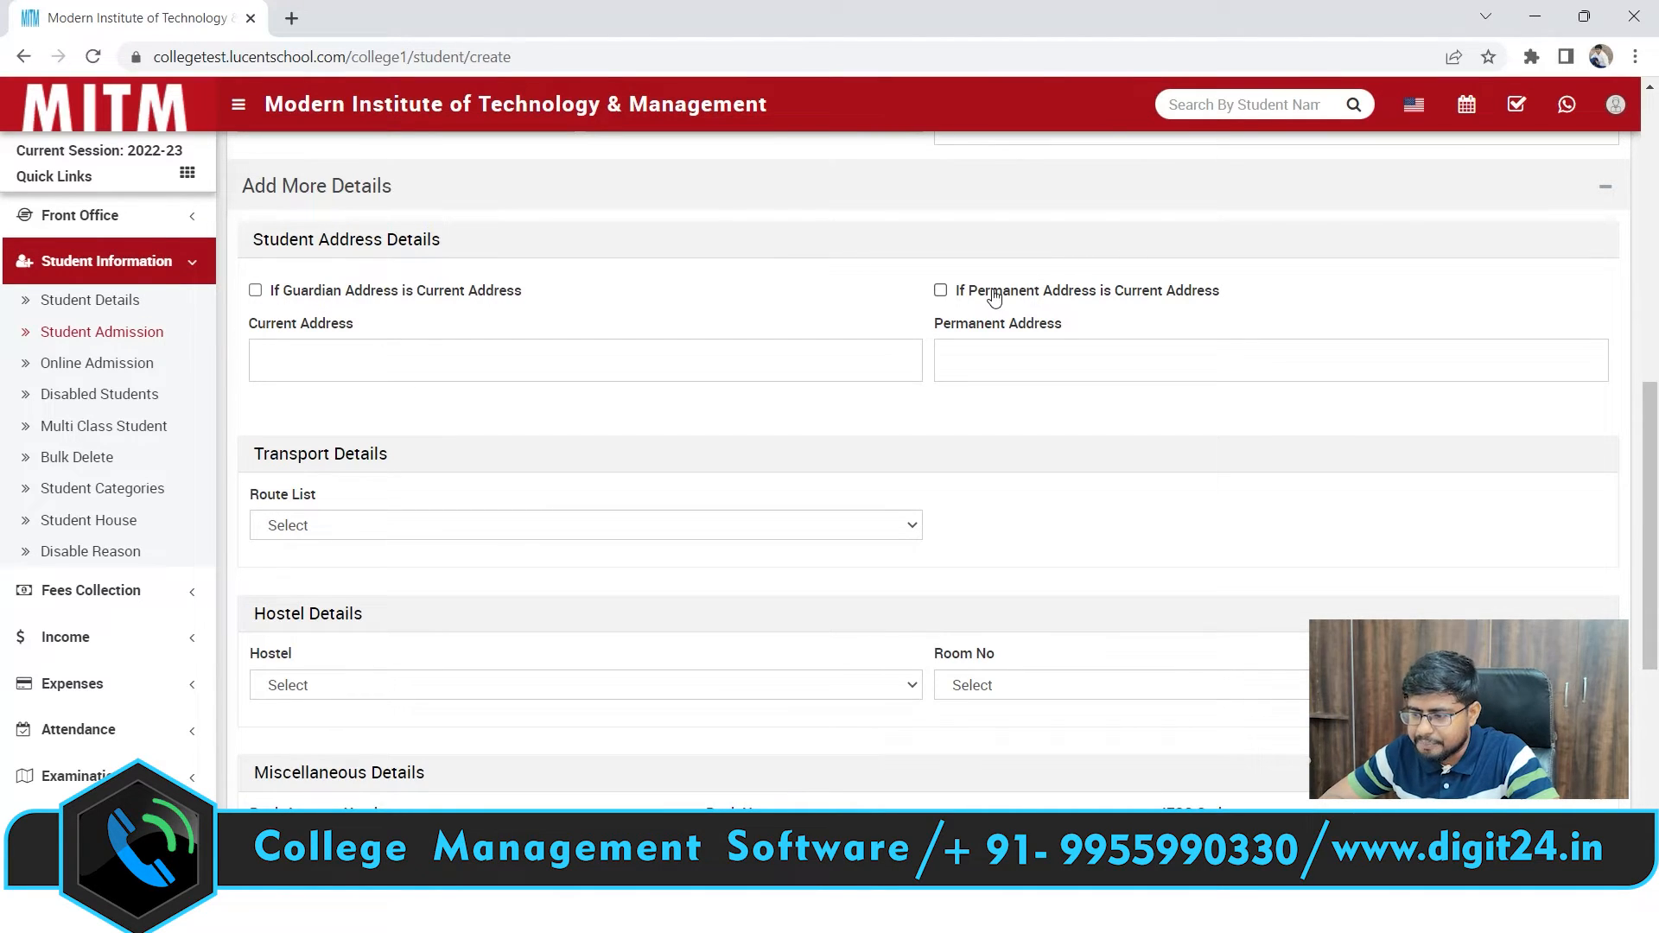
click(941, 291)
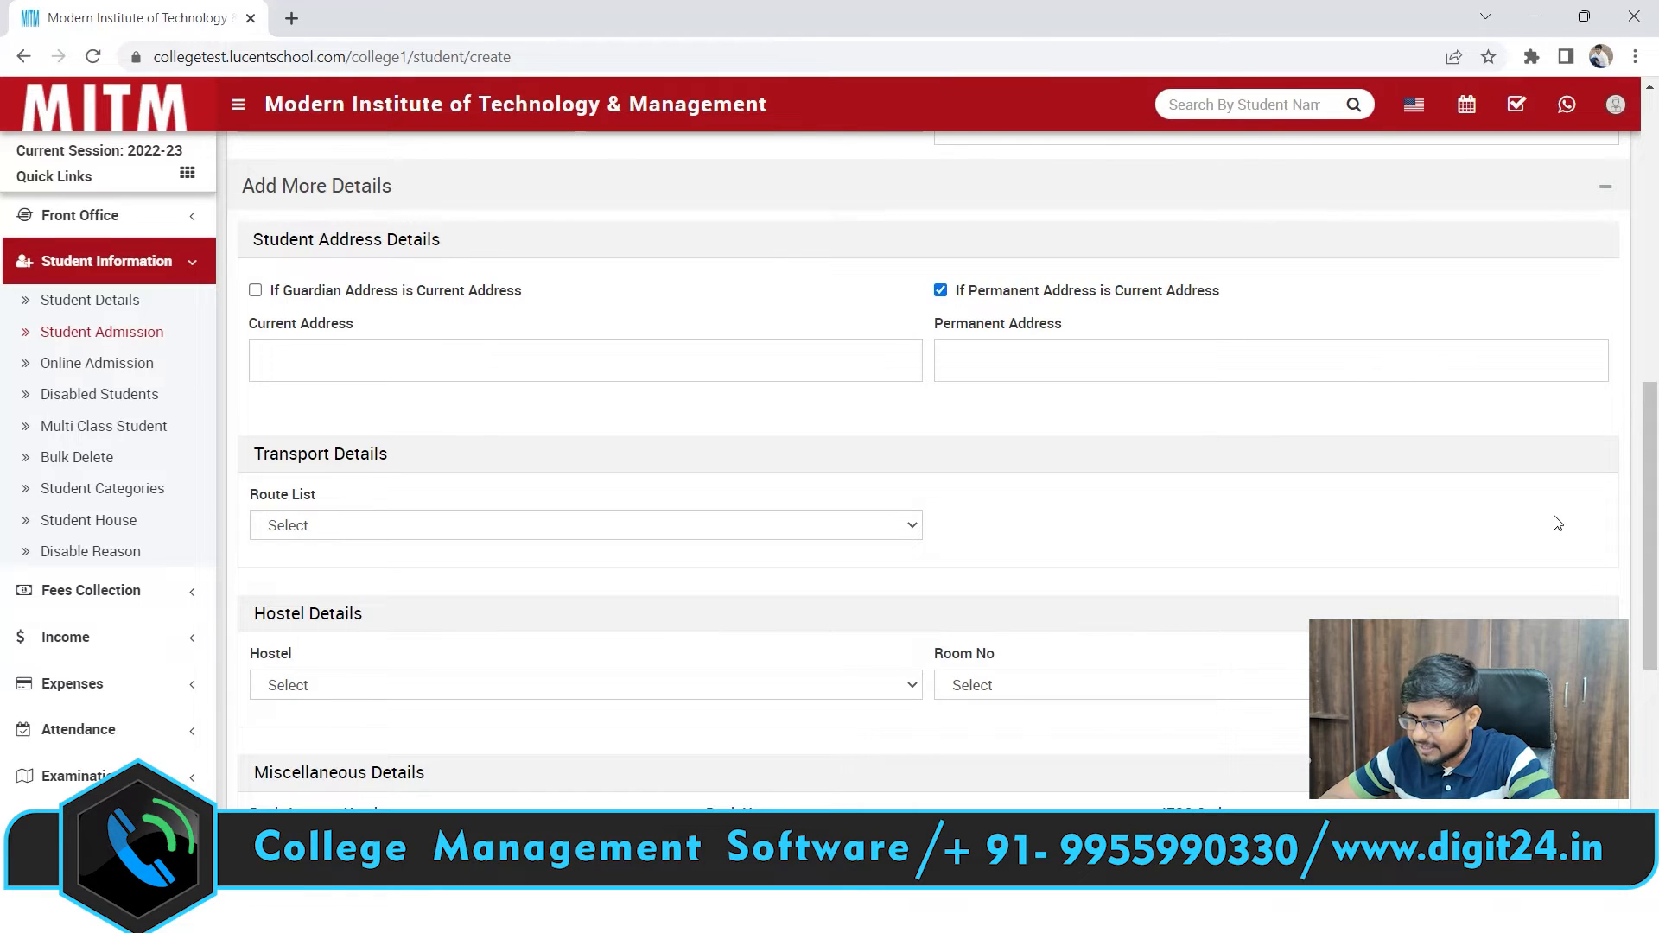
drag(1650, 535, 1650, 361)
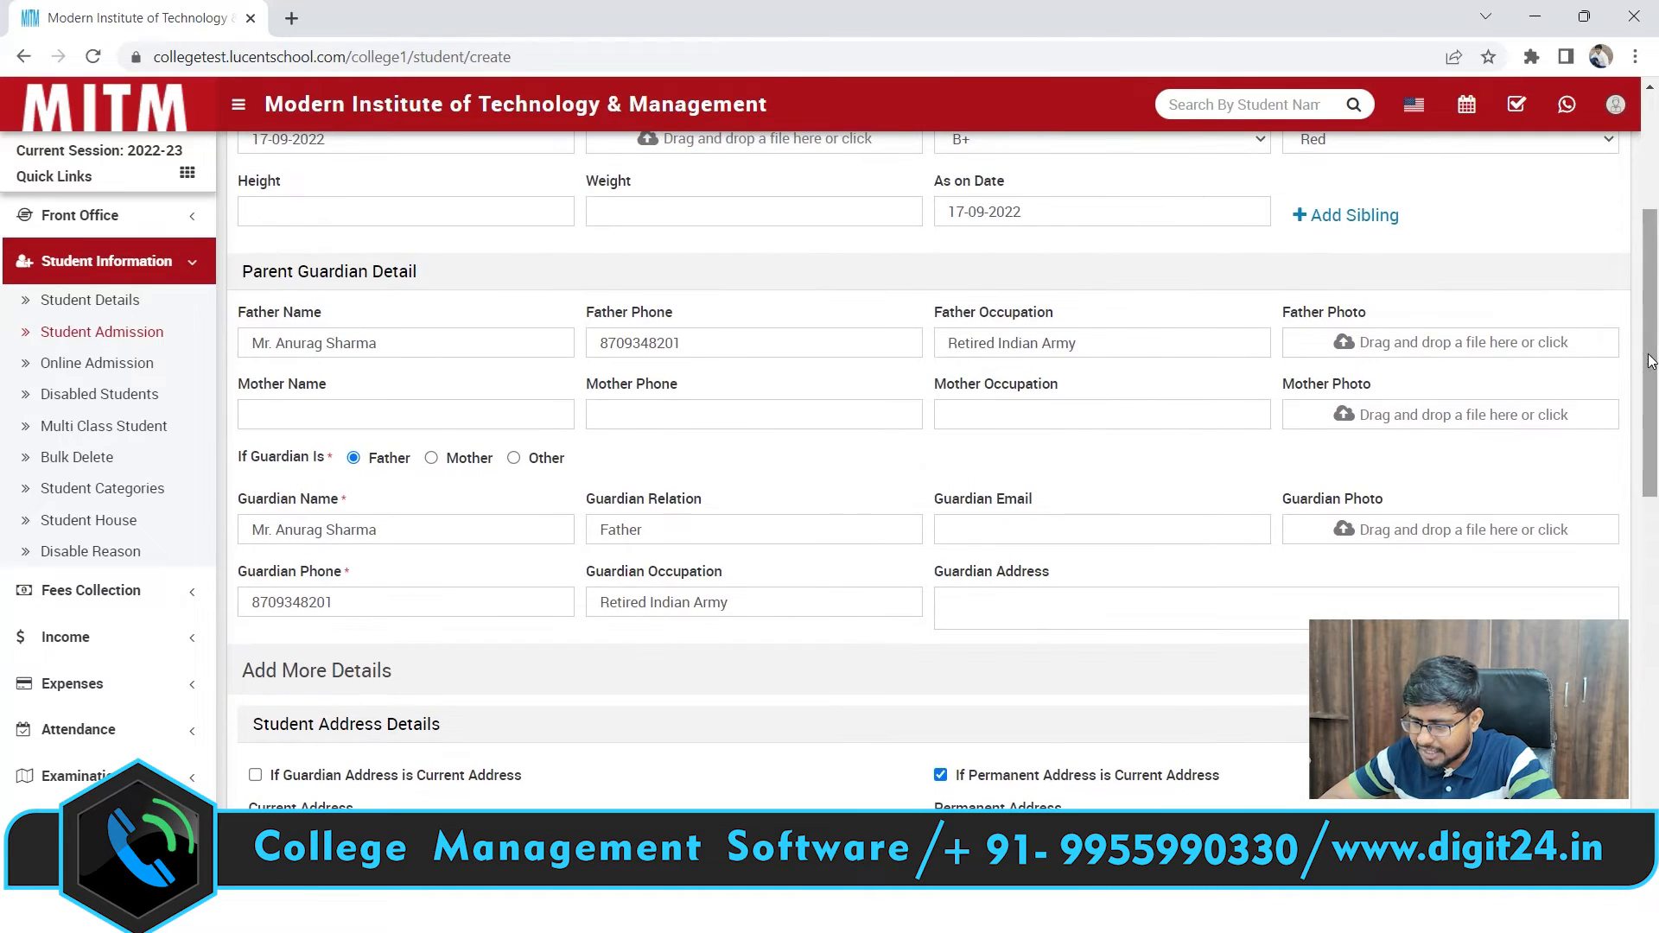
Type the guardian's Delhi apartment address into Guardian Address and select the text
click(979, 599)
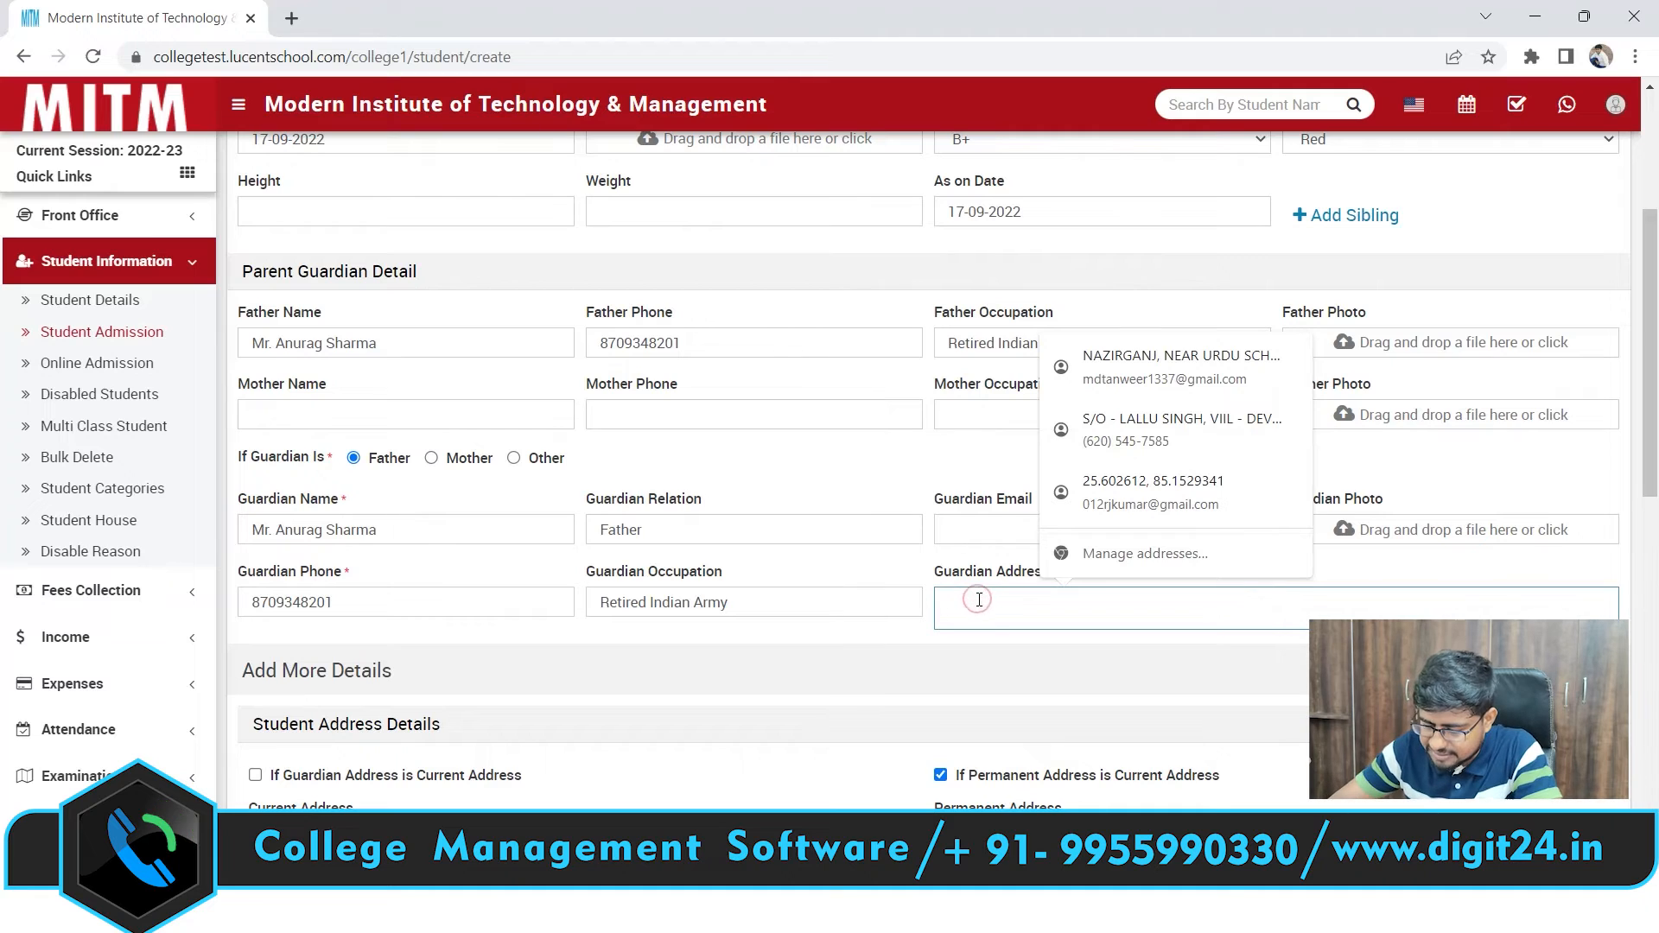
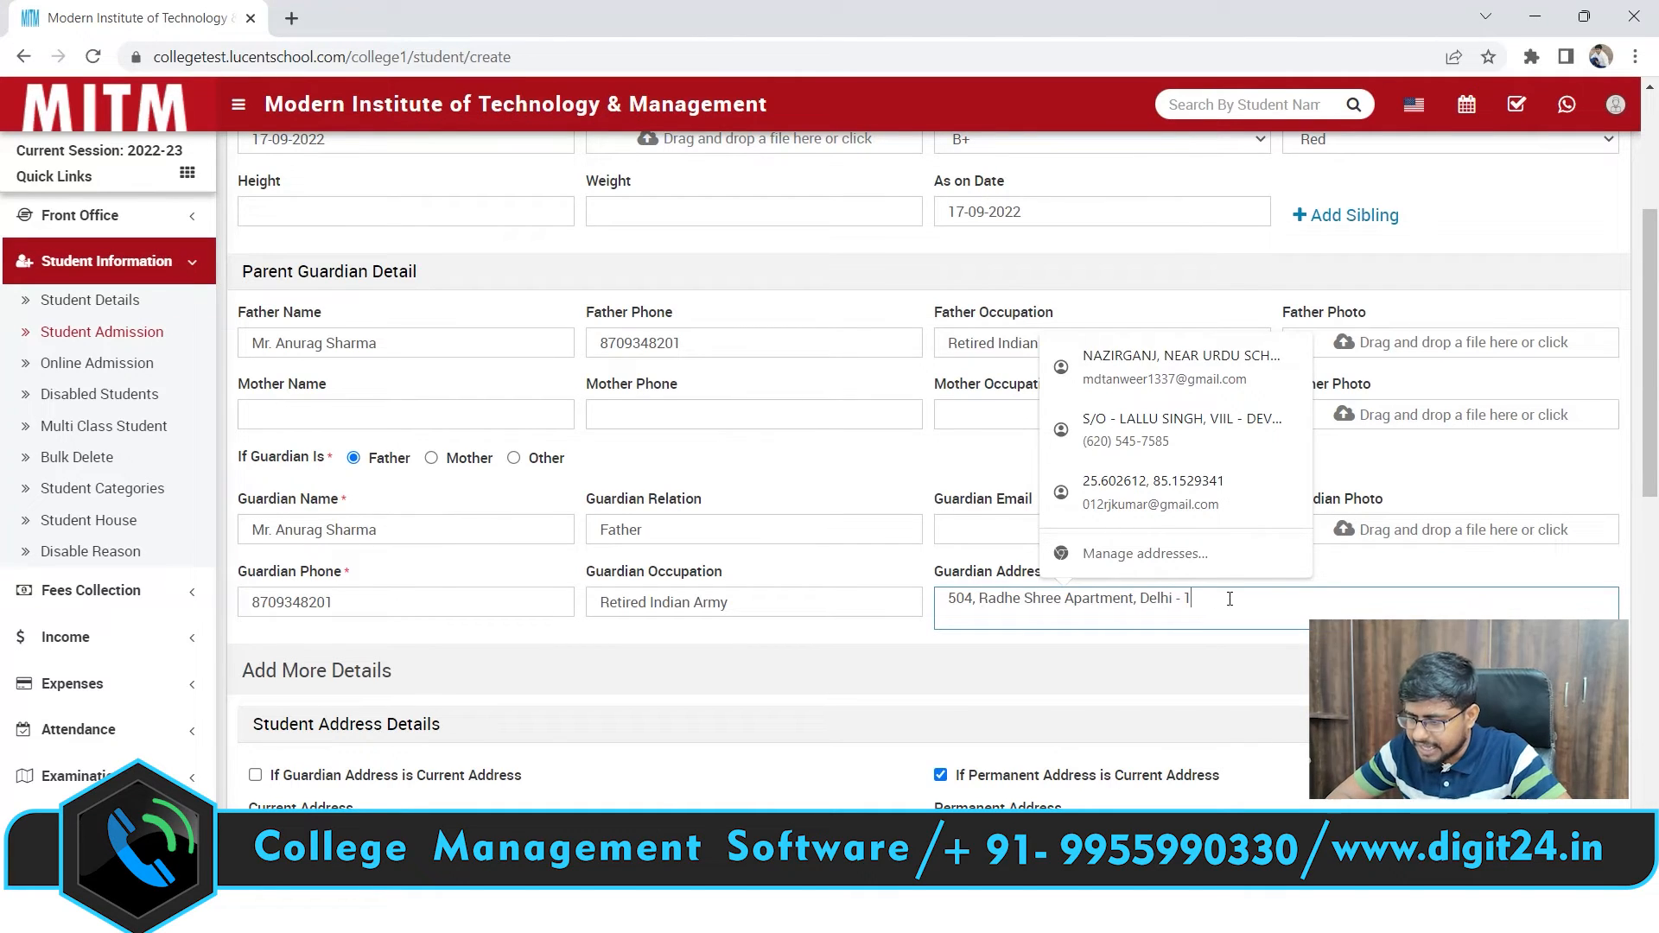
drag(1229, 598, 945, 577)
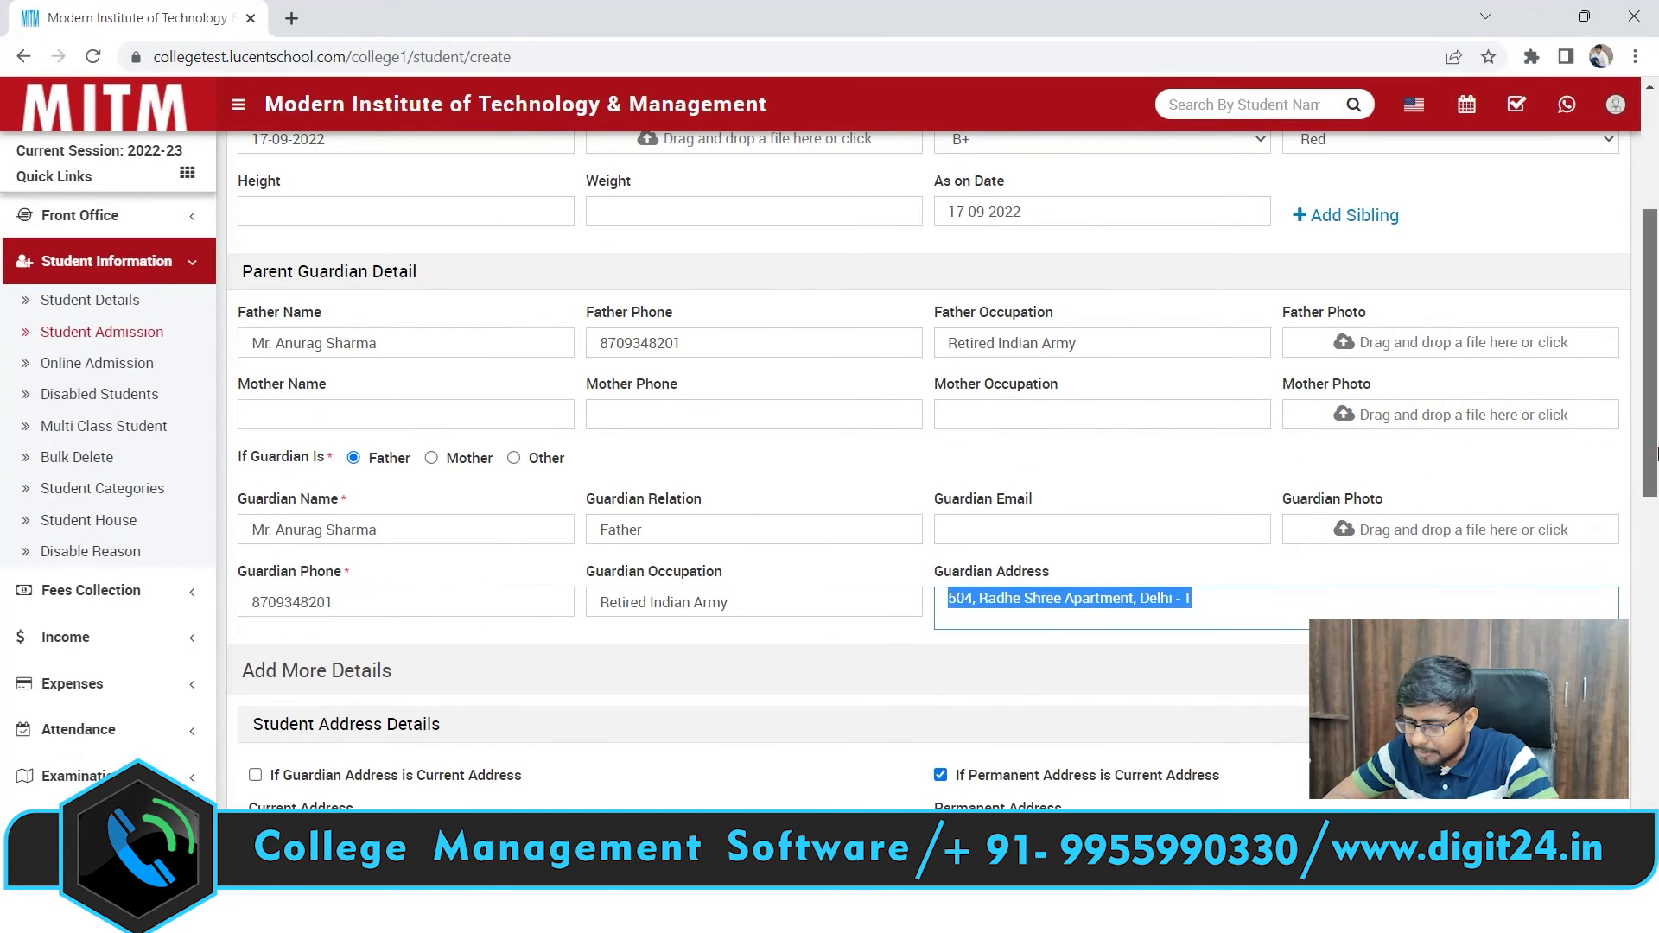
scroll(1300, 449, down, 4)
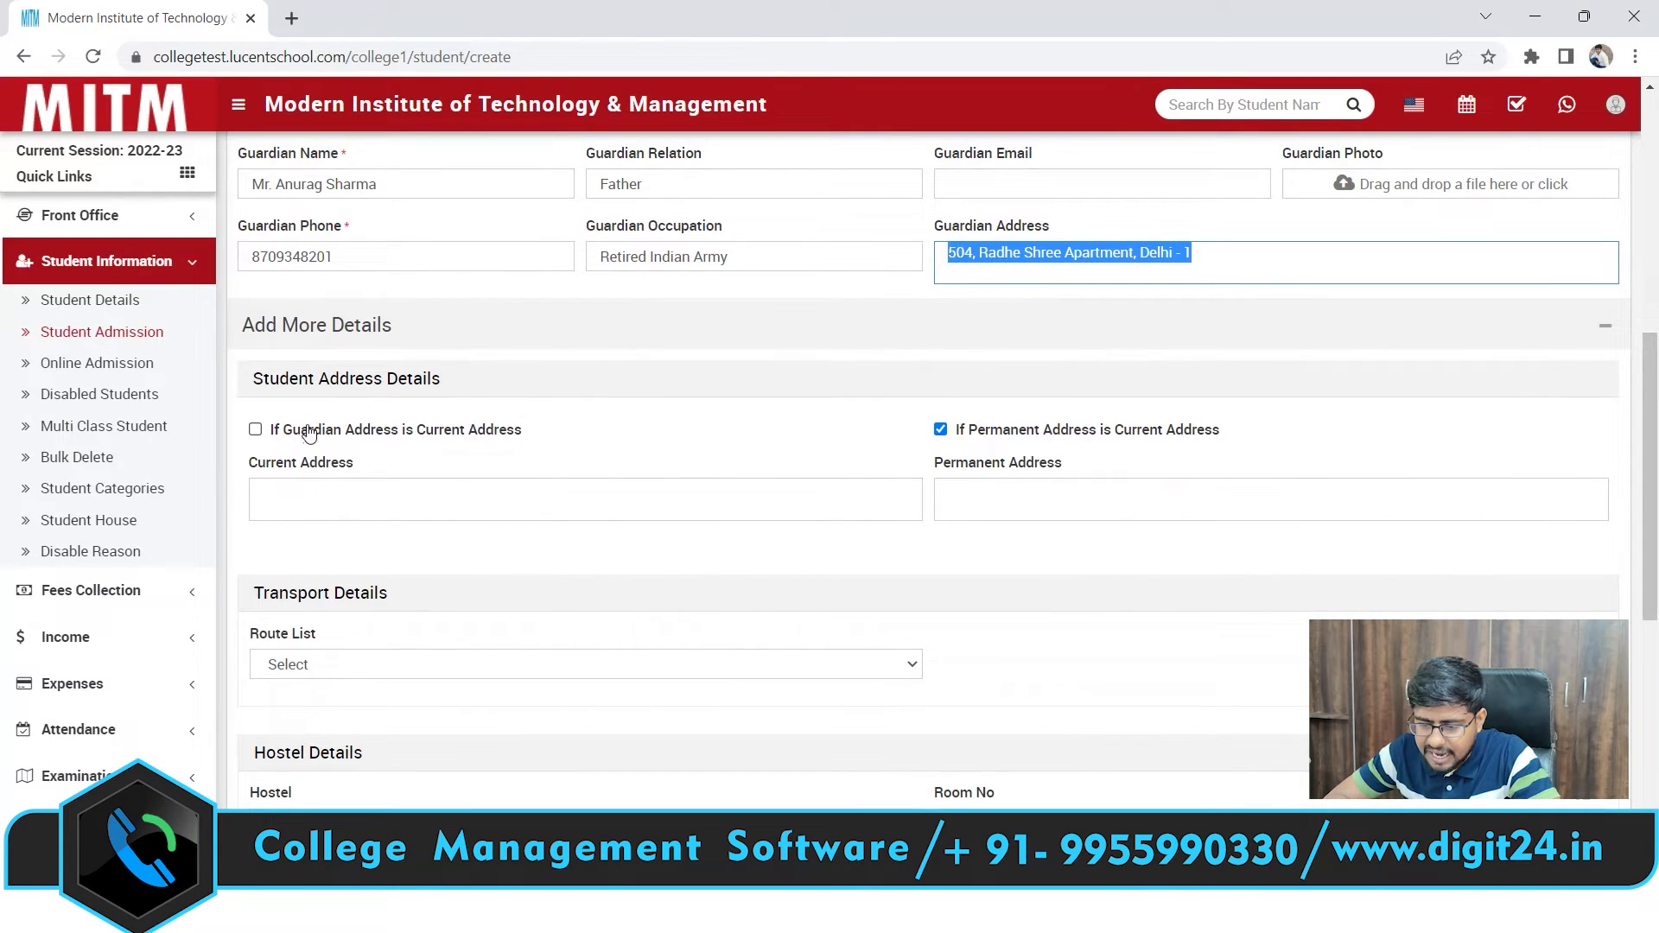
Tick 'If Guardian Address is Current Address' and untick the permanent-address mirror option
click(257, 435)
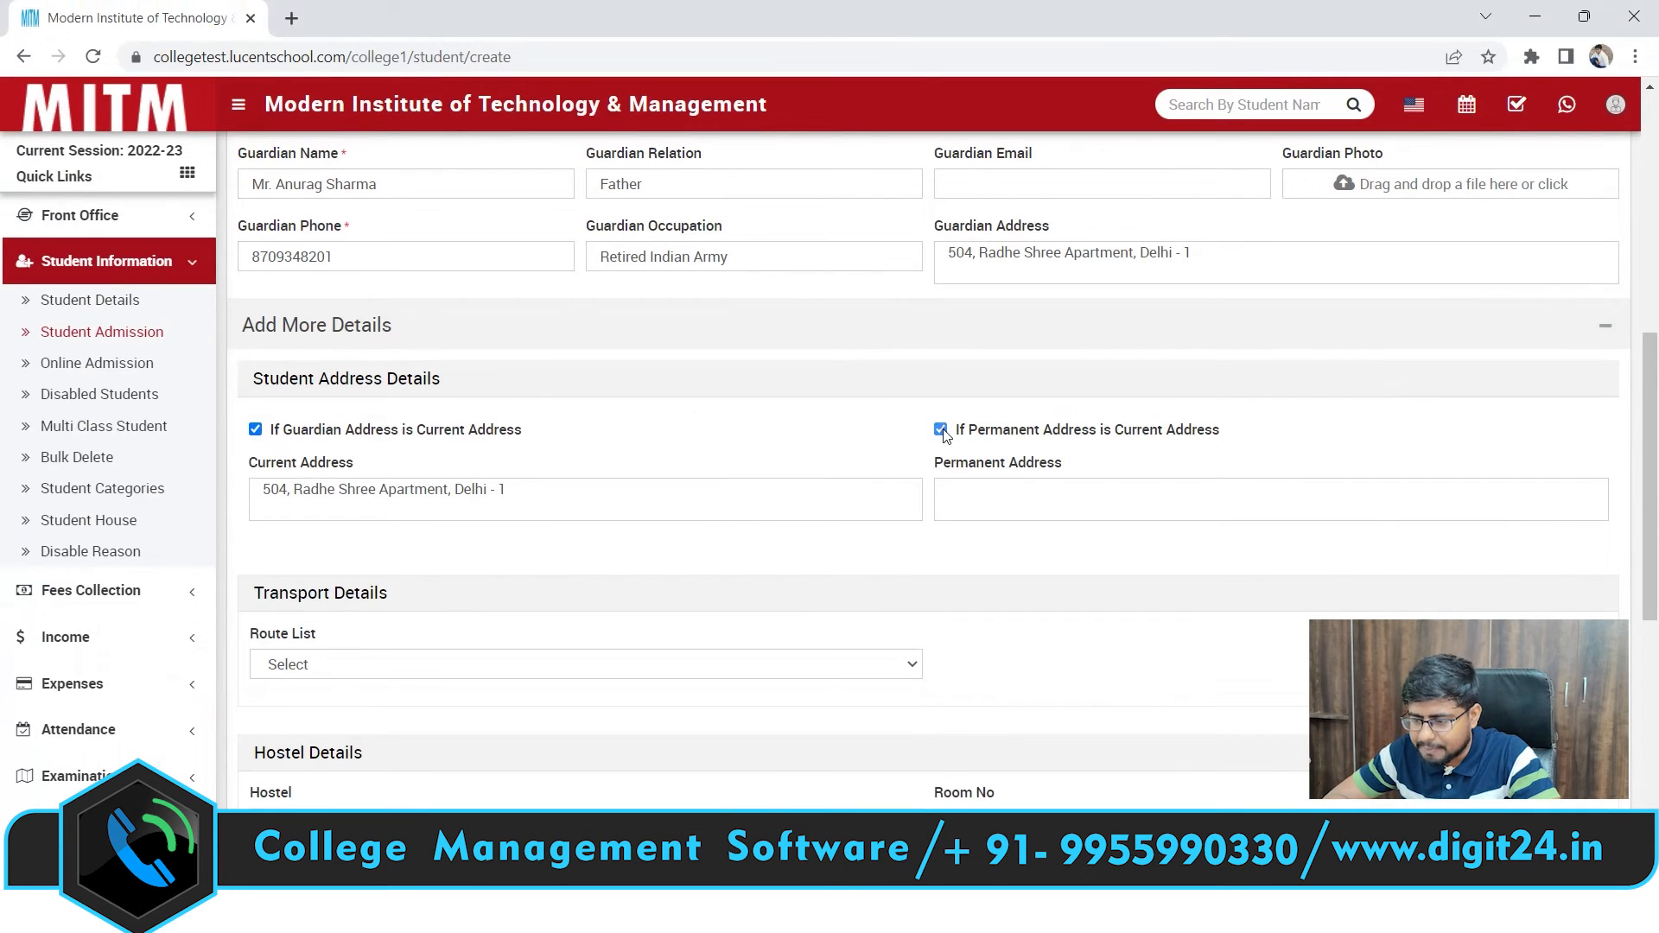
click(942, 431)
click(1029, 507)
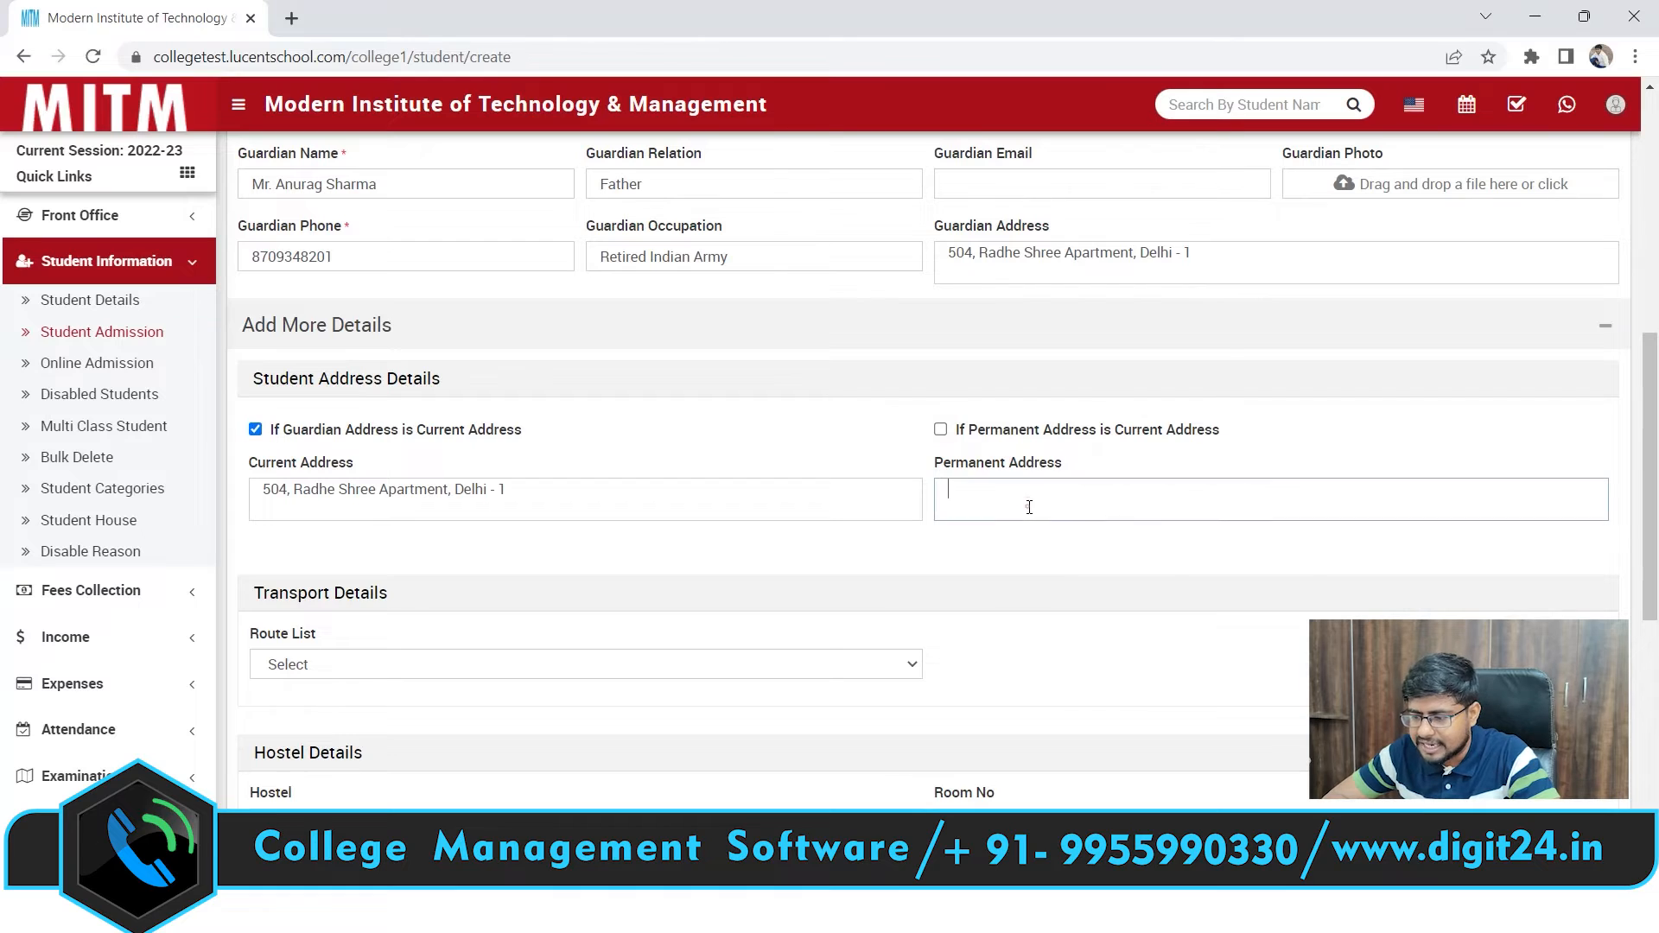
click(875, 568)
scroll(873, 566, down, 3)
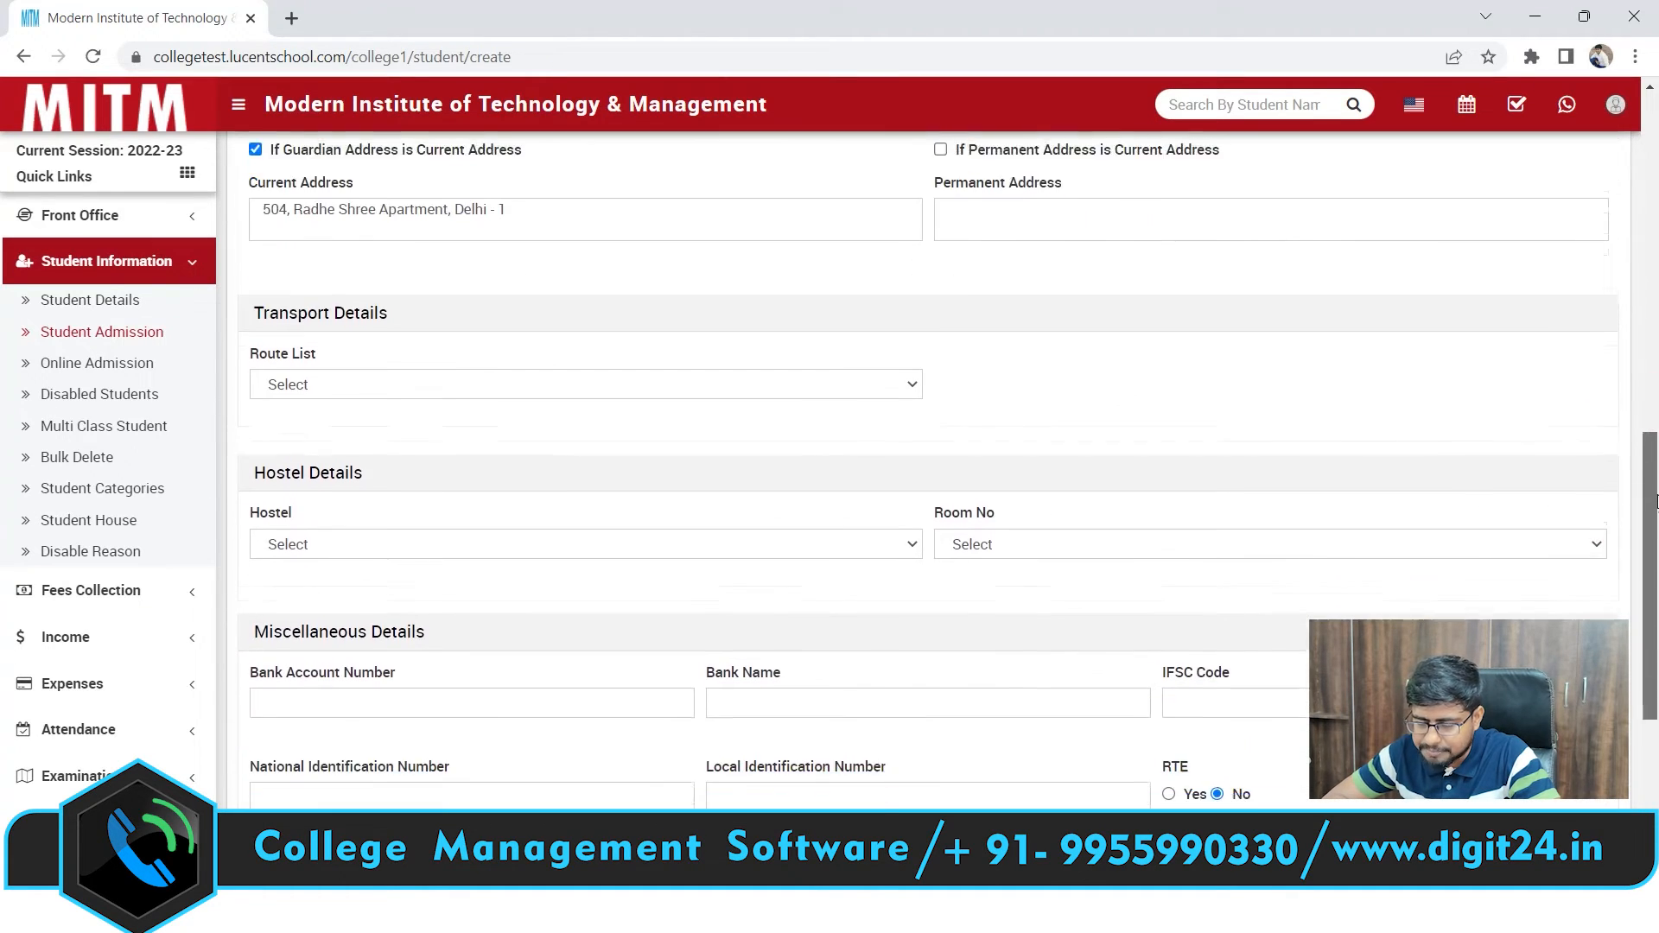
scroll(1655, 501, down, 1)
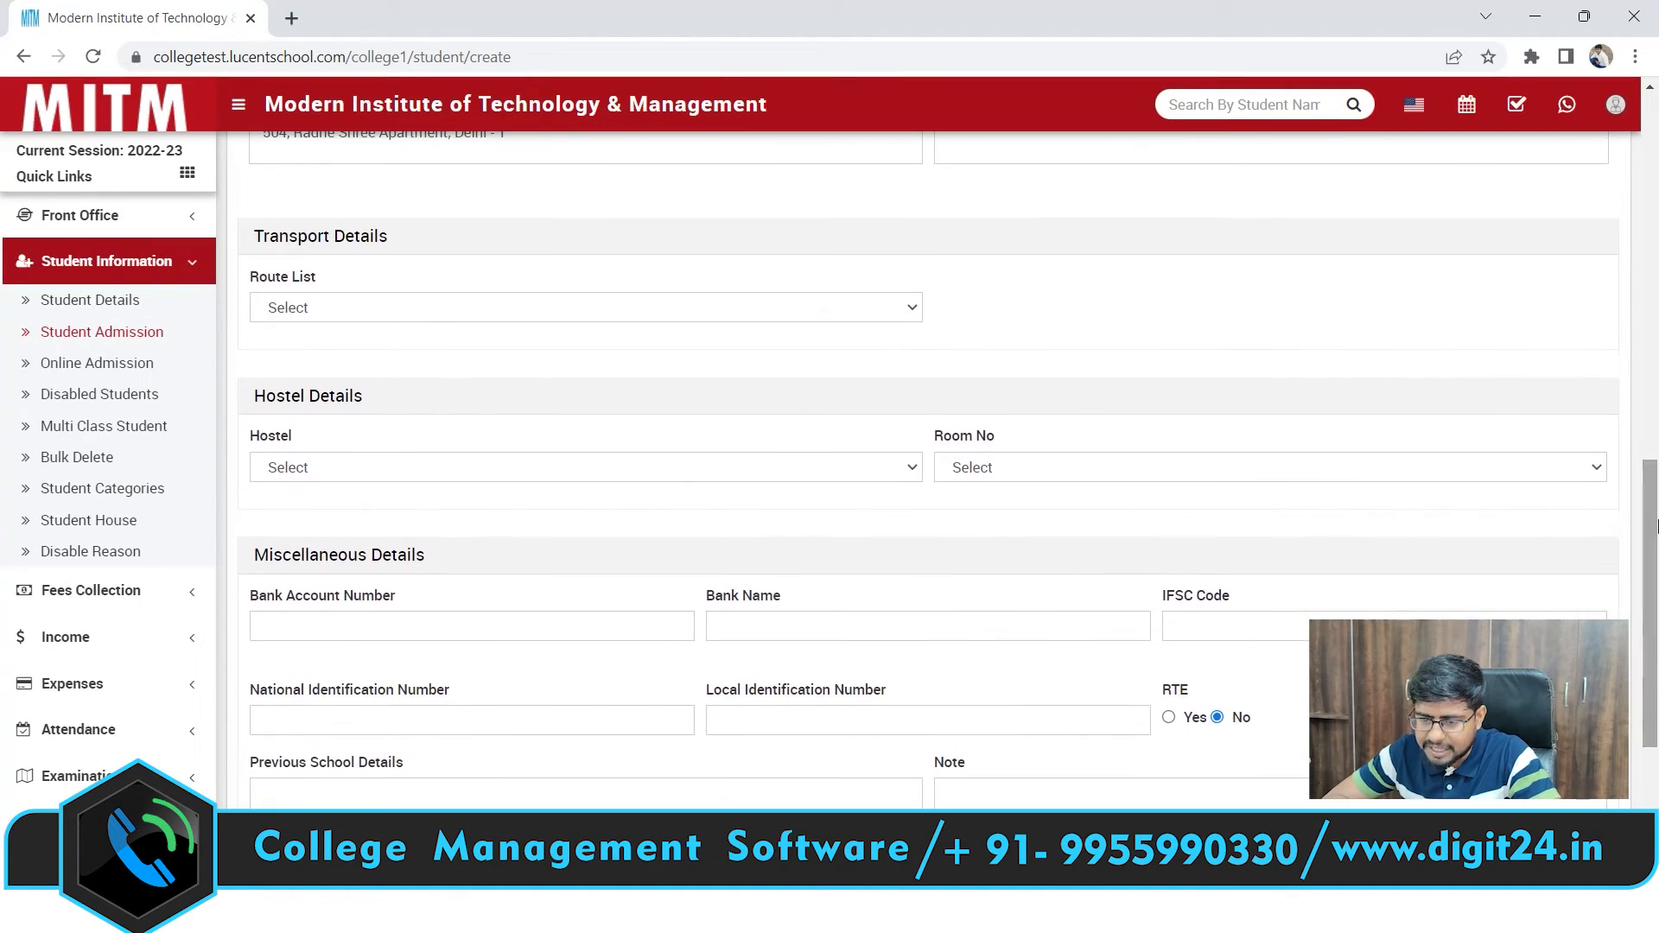
click(418, 308)
click(373, 307)
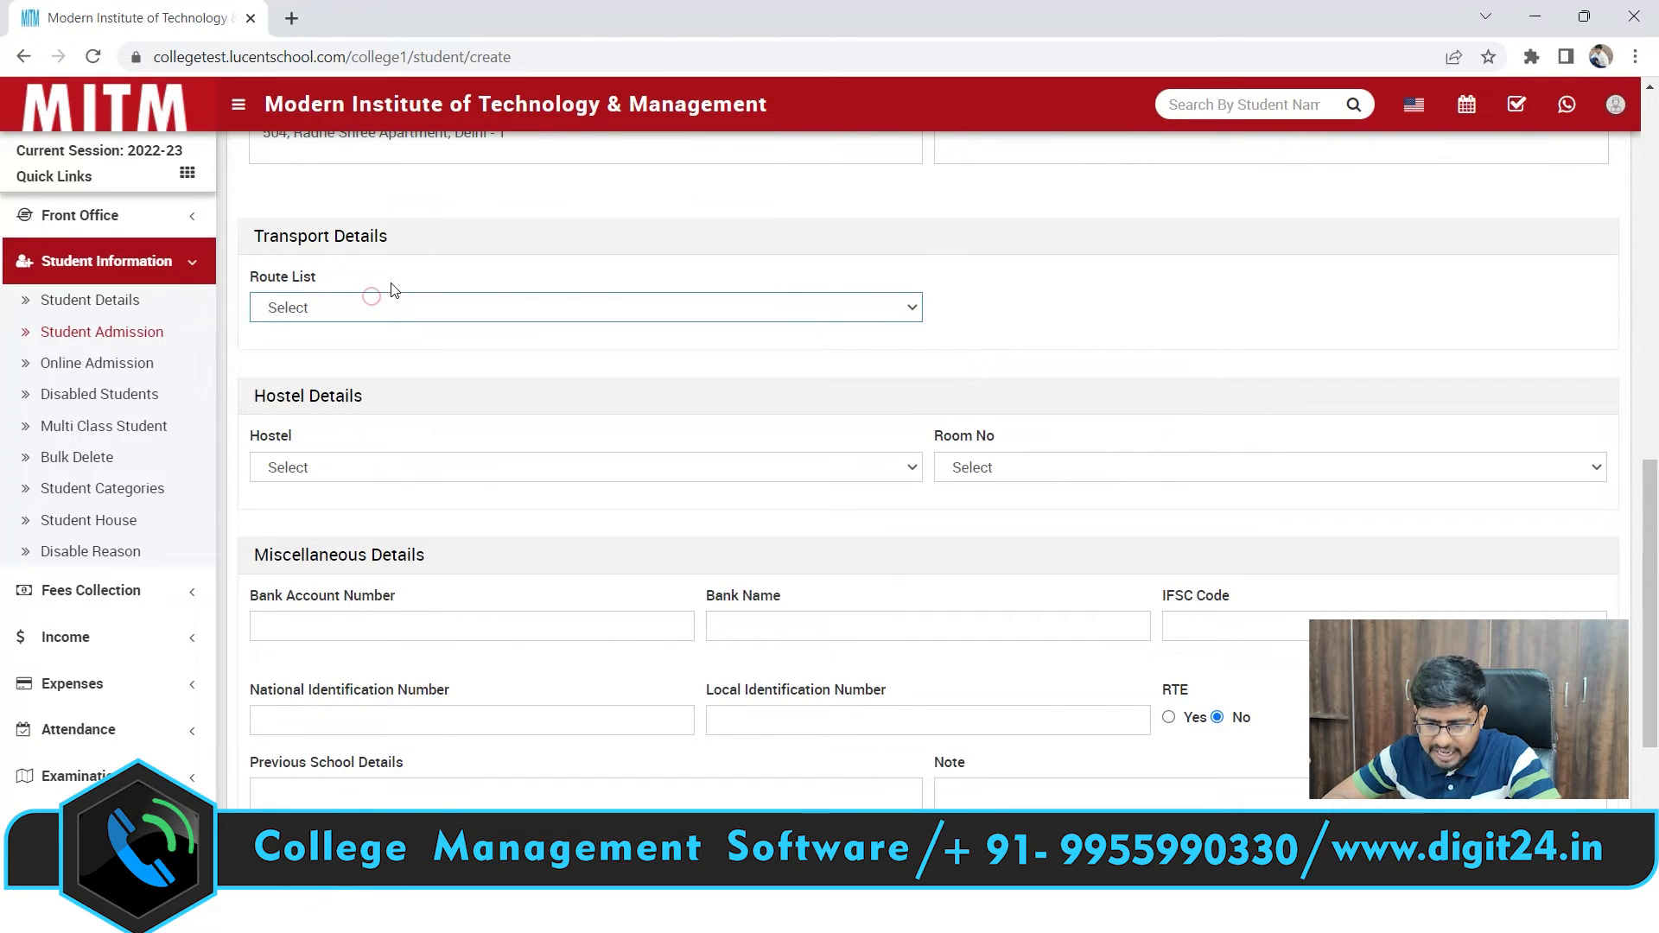
click(389, 283)
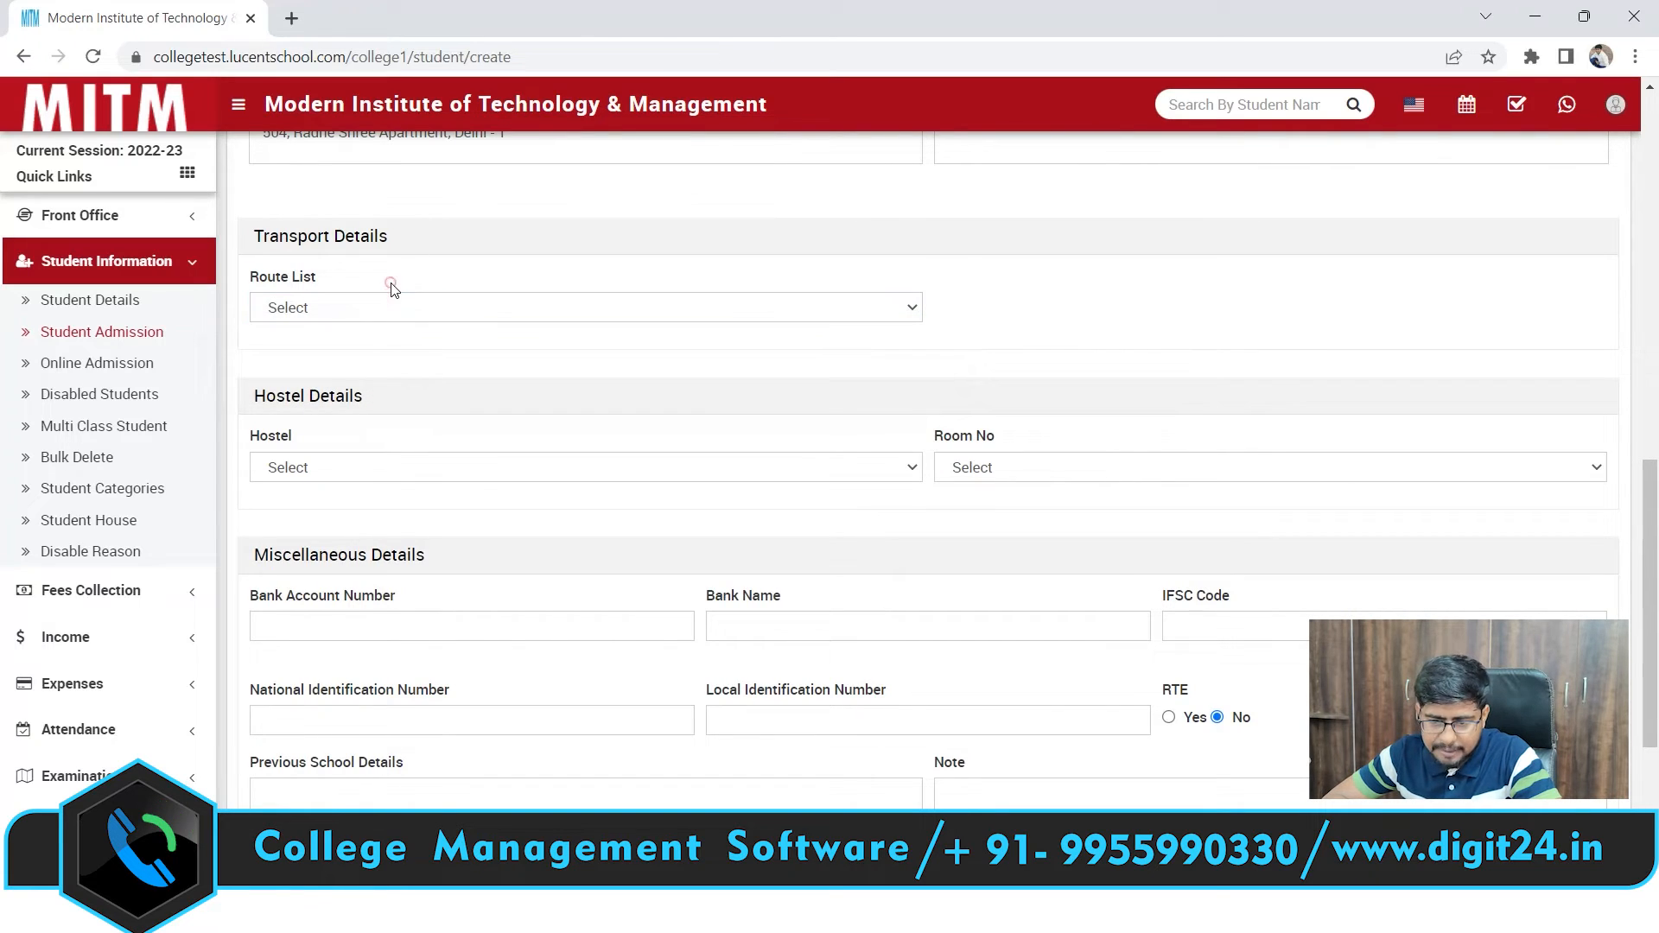
click(348, 309)
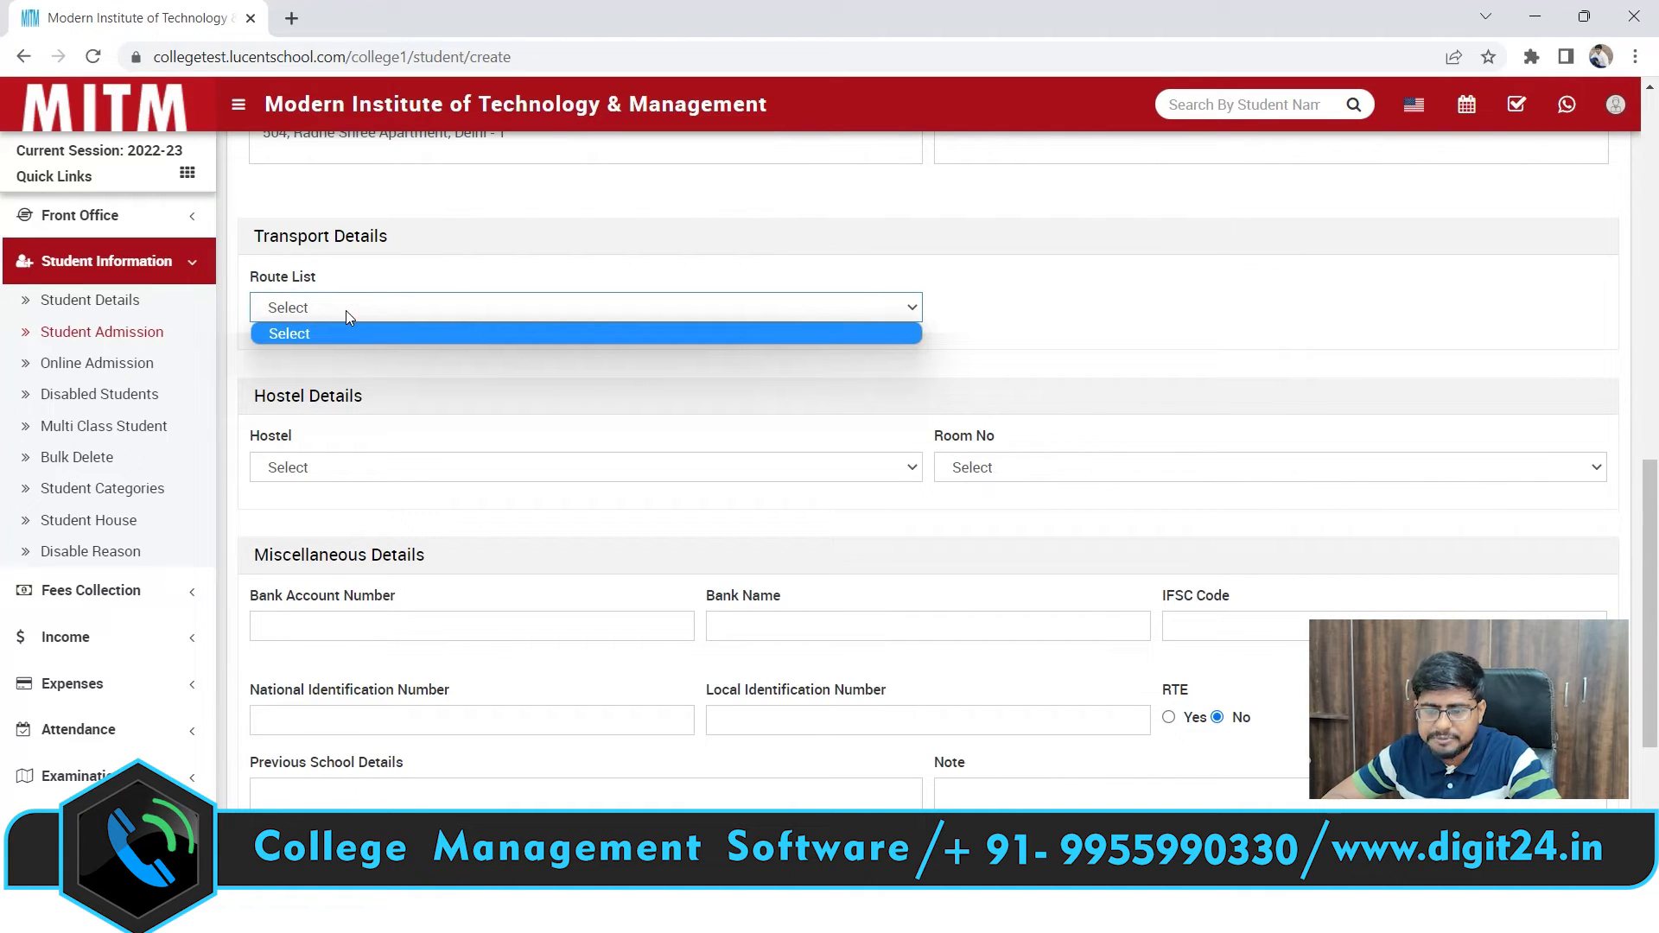
click(390, 283)
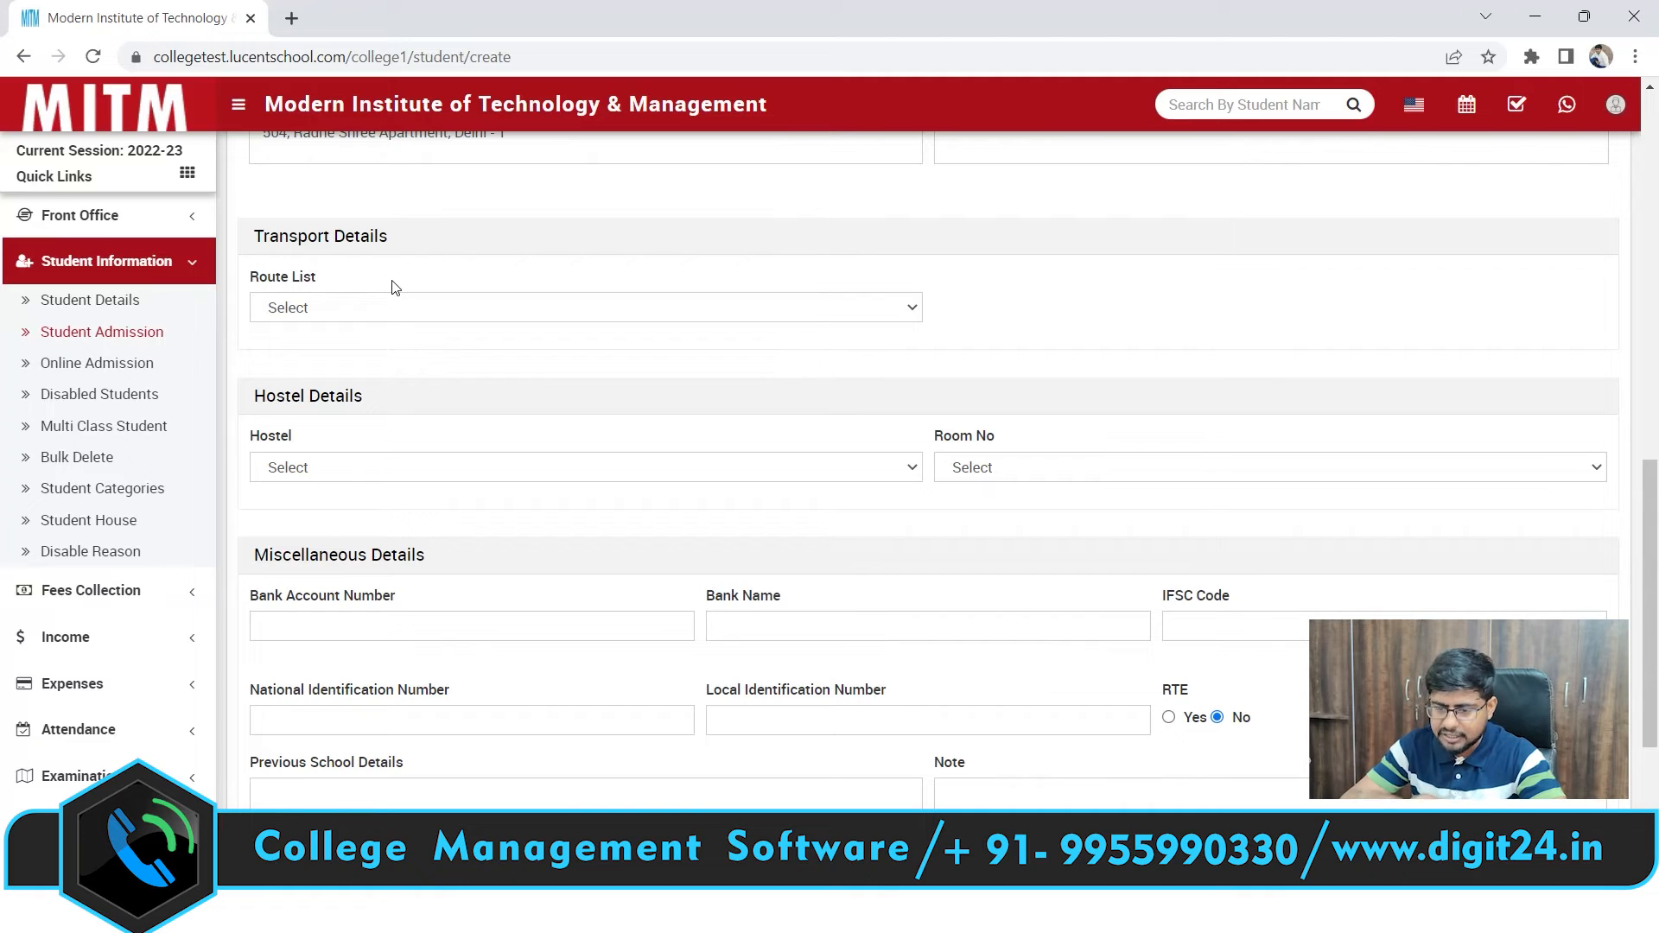
scroll(1390, 373, down, 2)
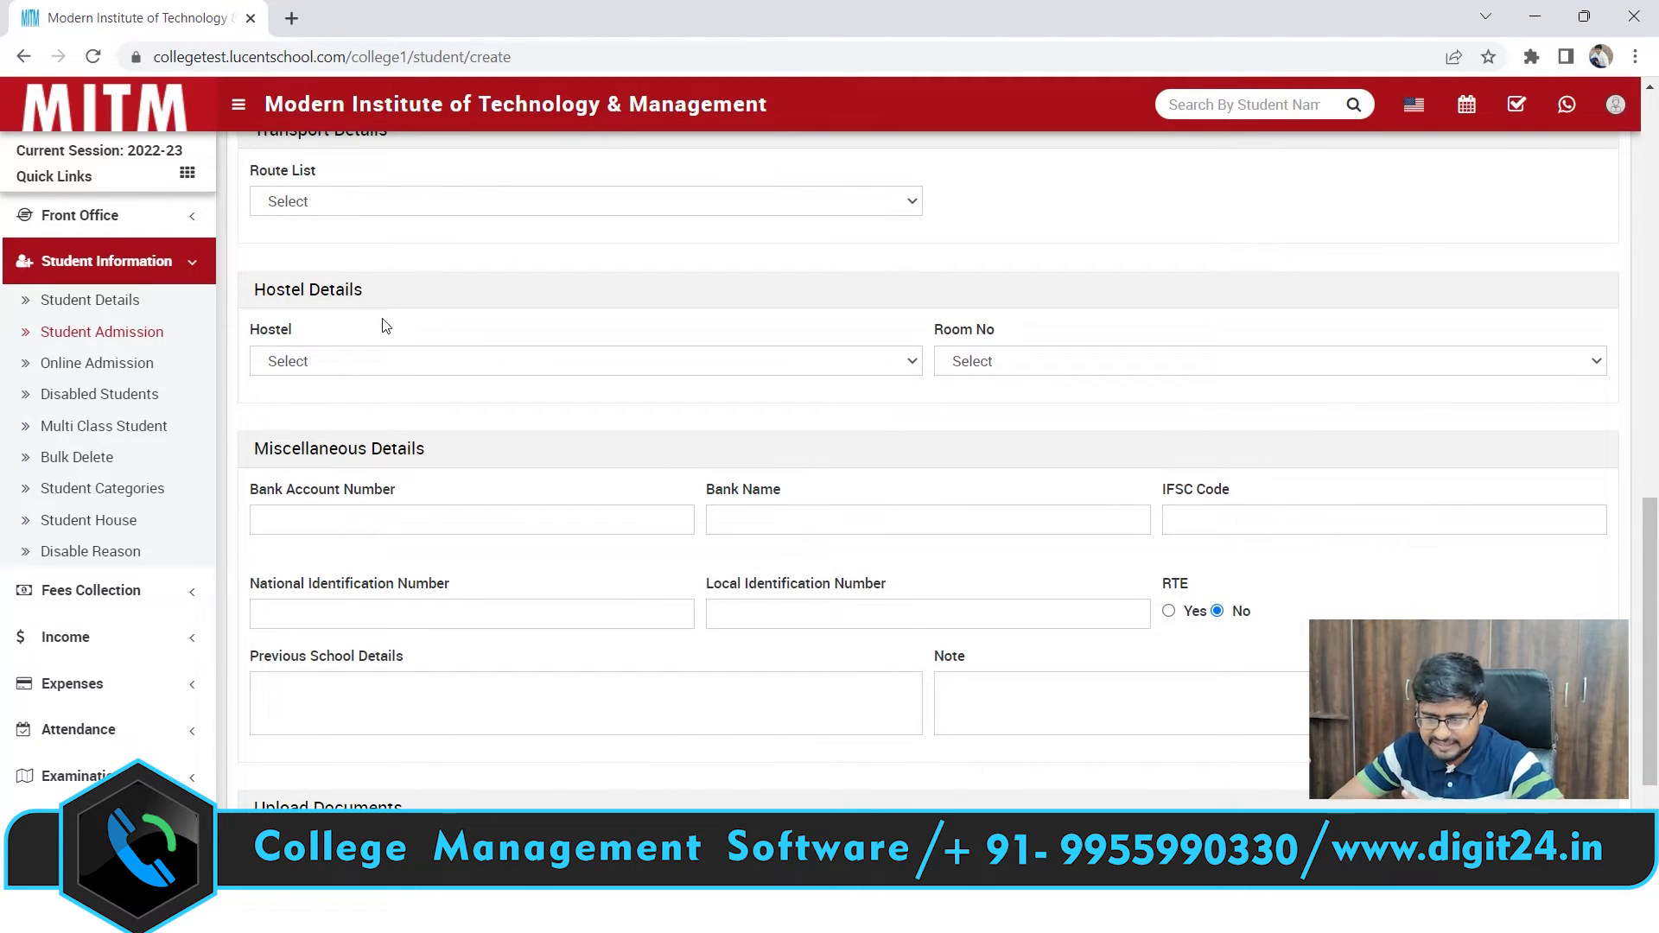
click(593, 359)
click(660, 322)
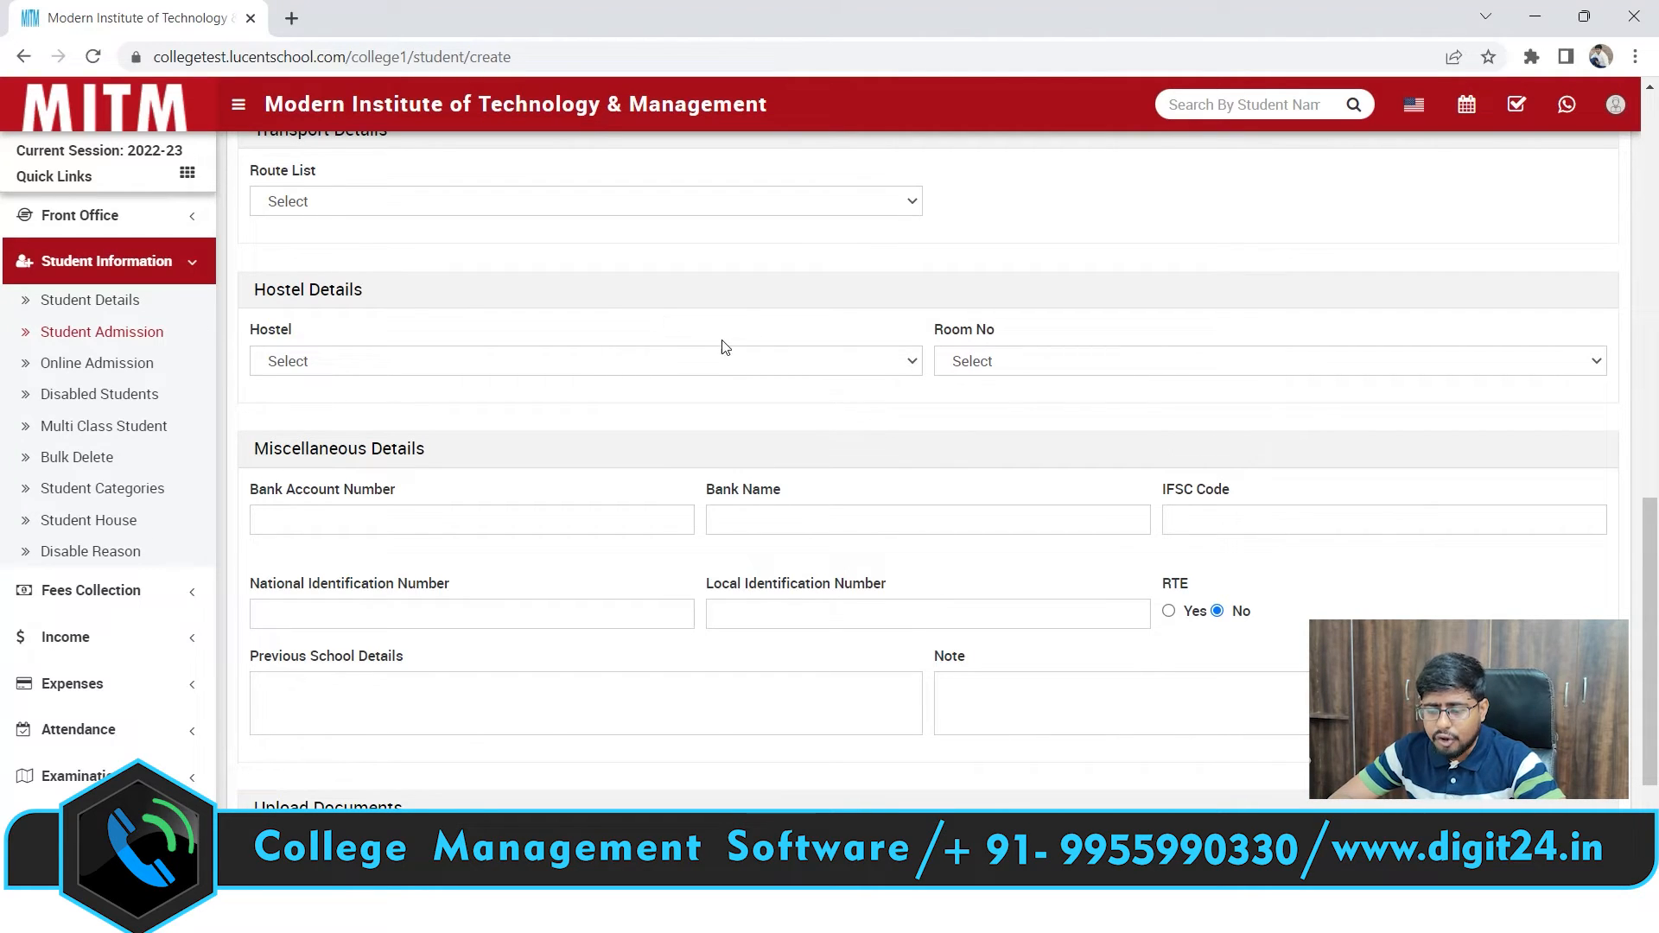
click(750, 363)
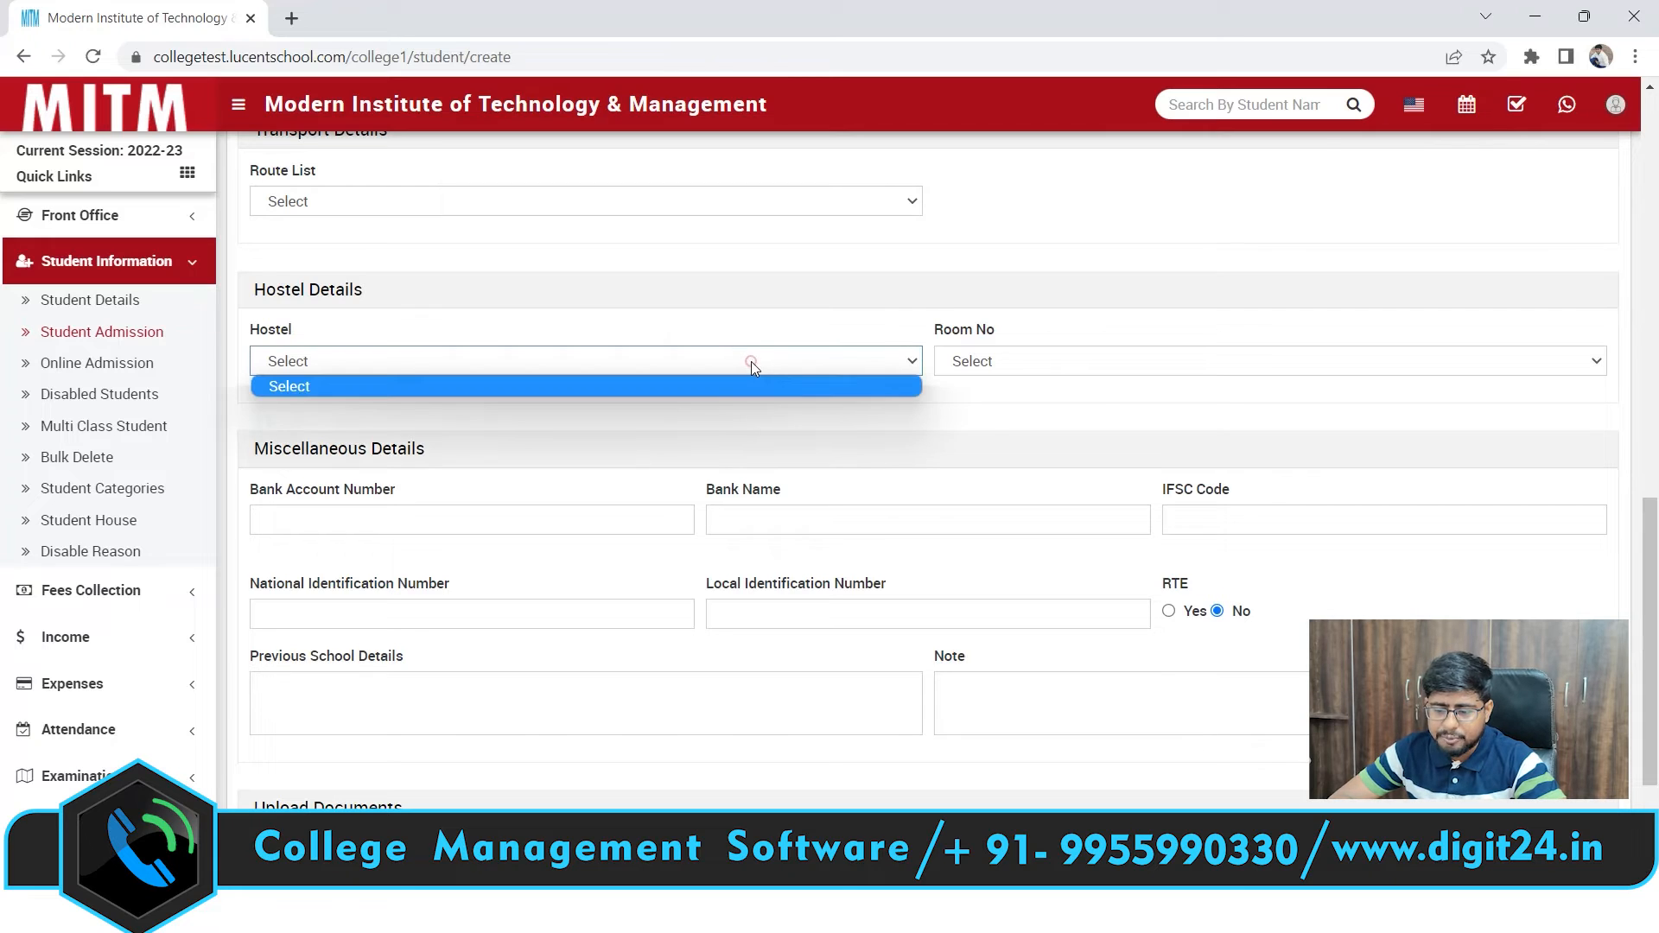
click(651, 407)
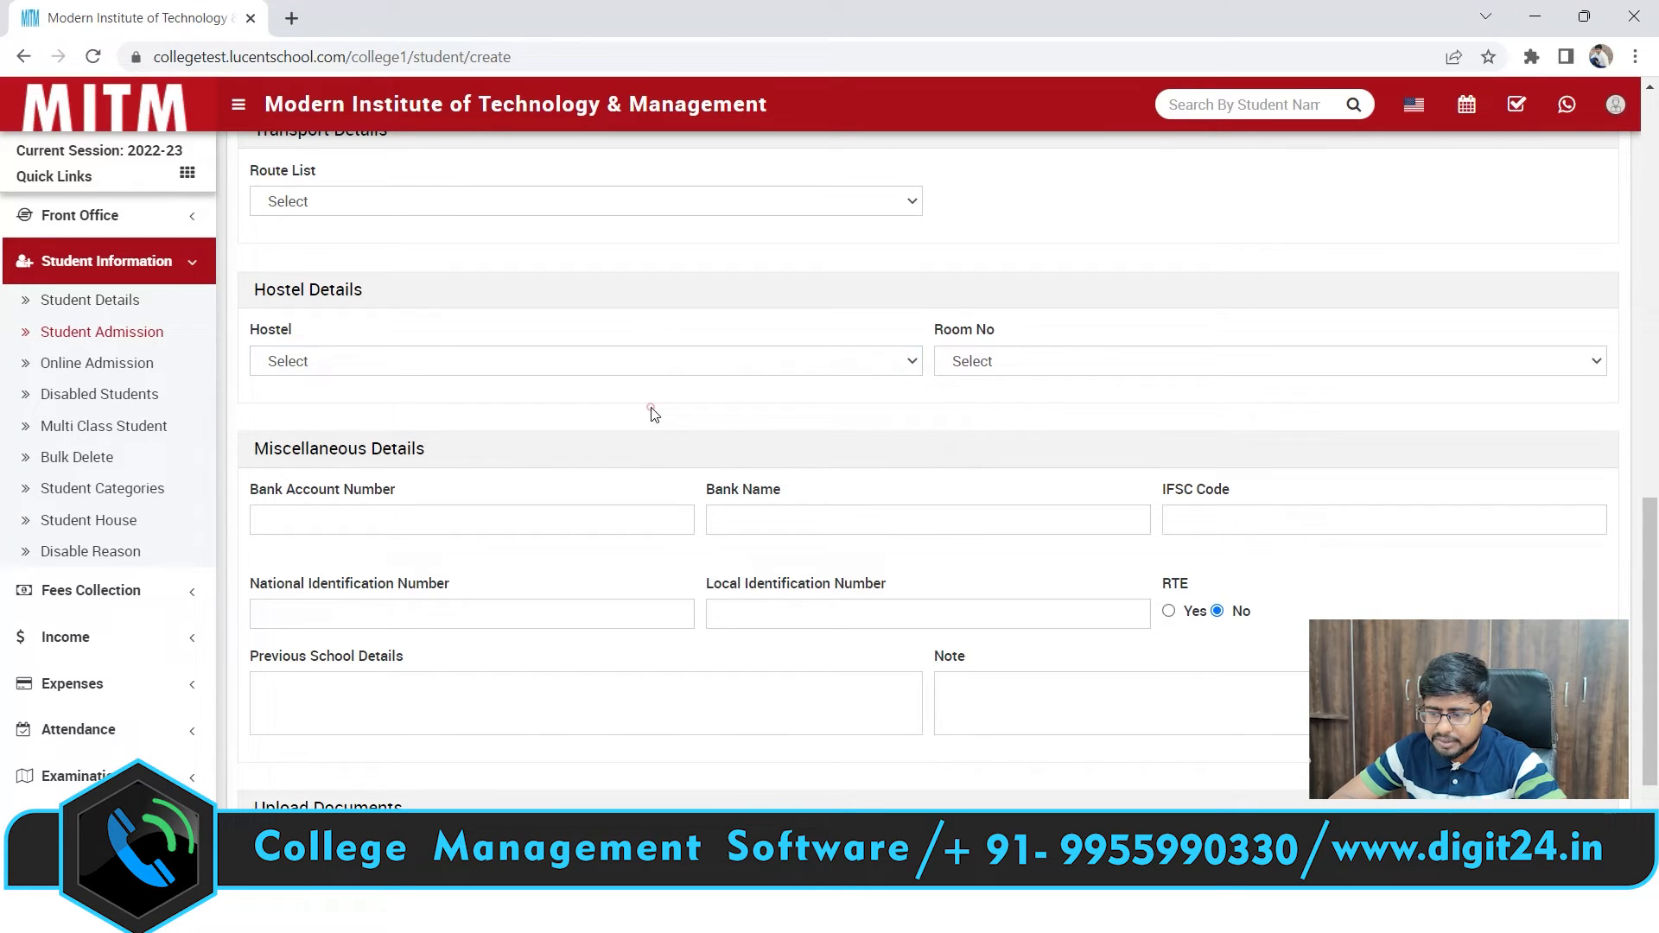
click(1086, 357)
click(1090, 401)
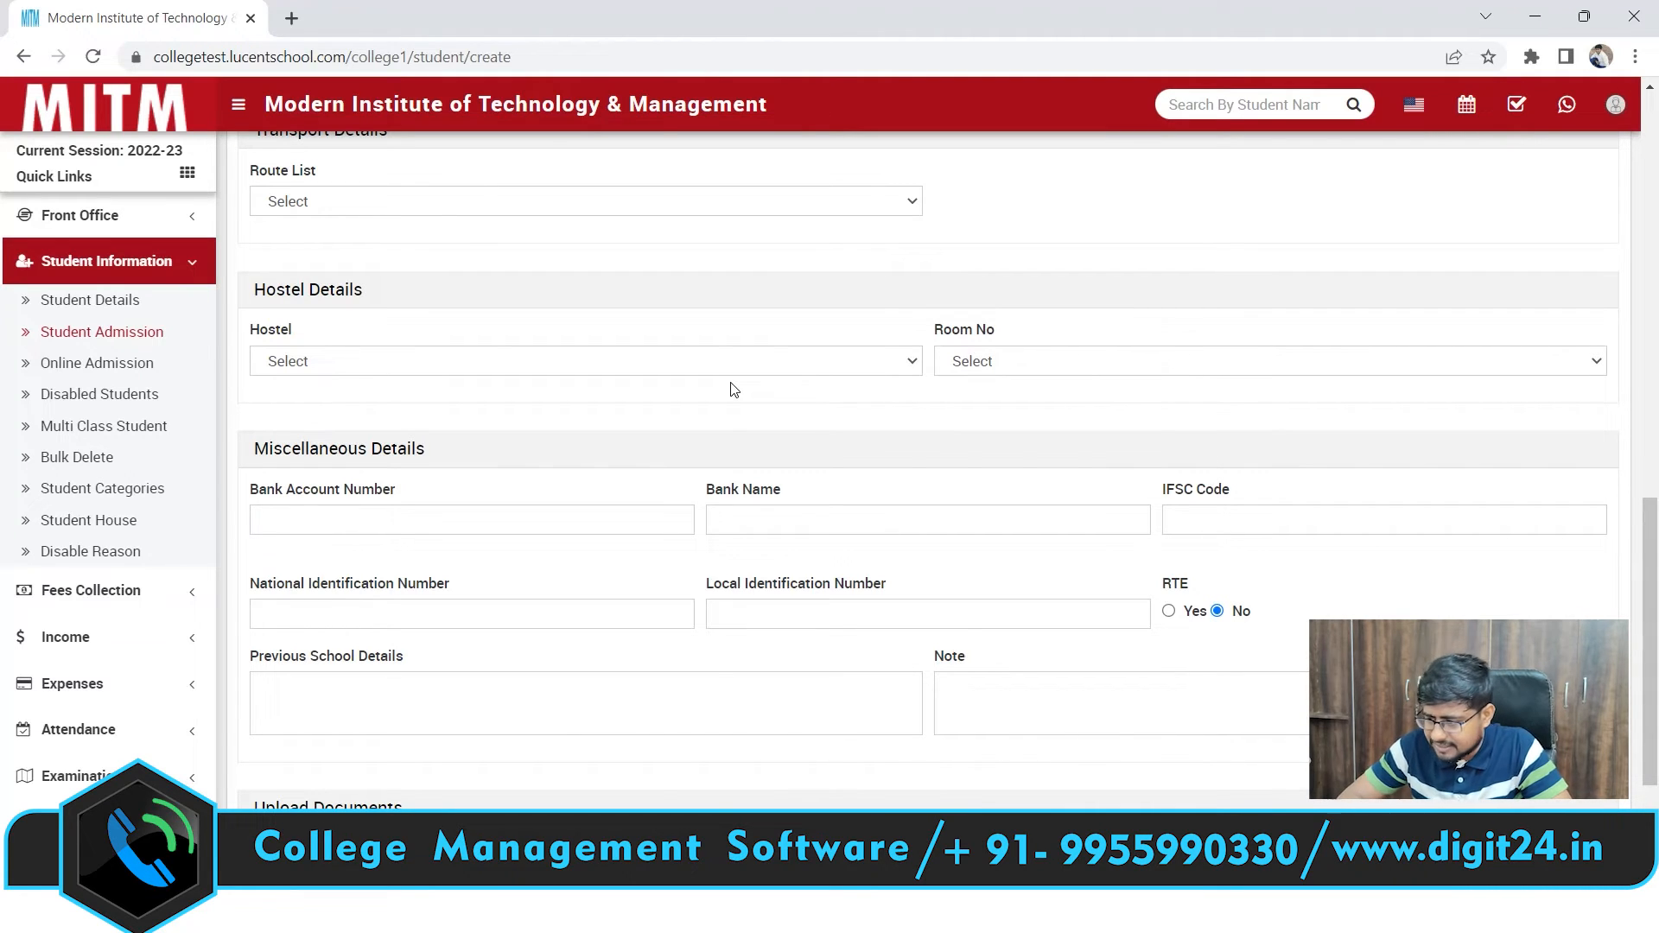
scroll(1383, 570, down, 2)
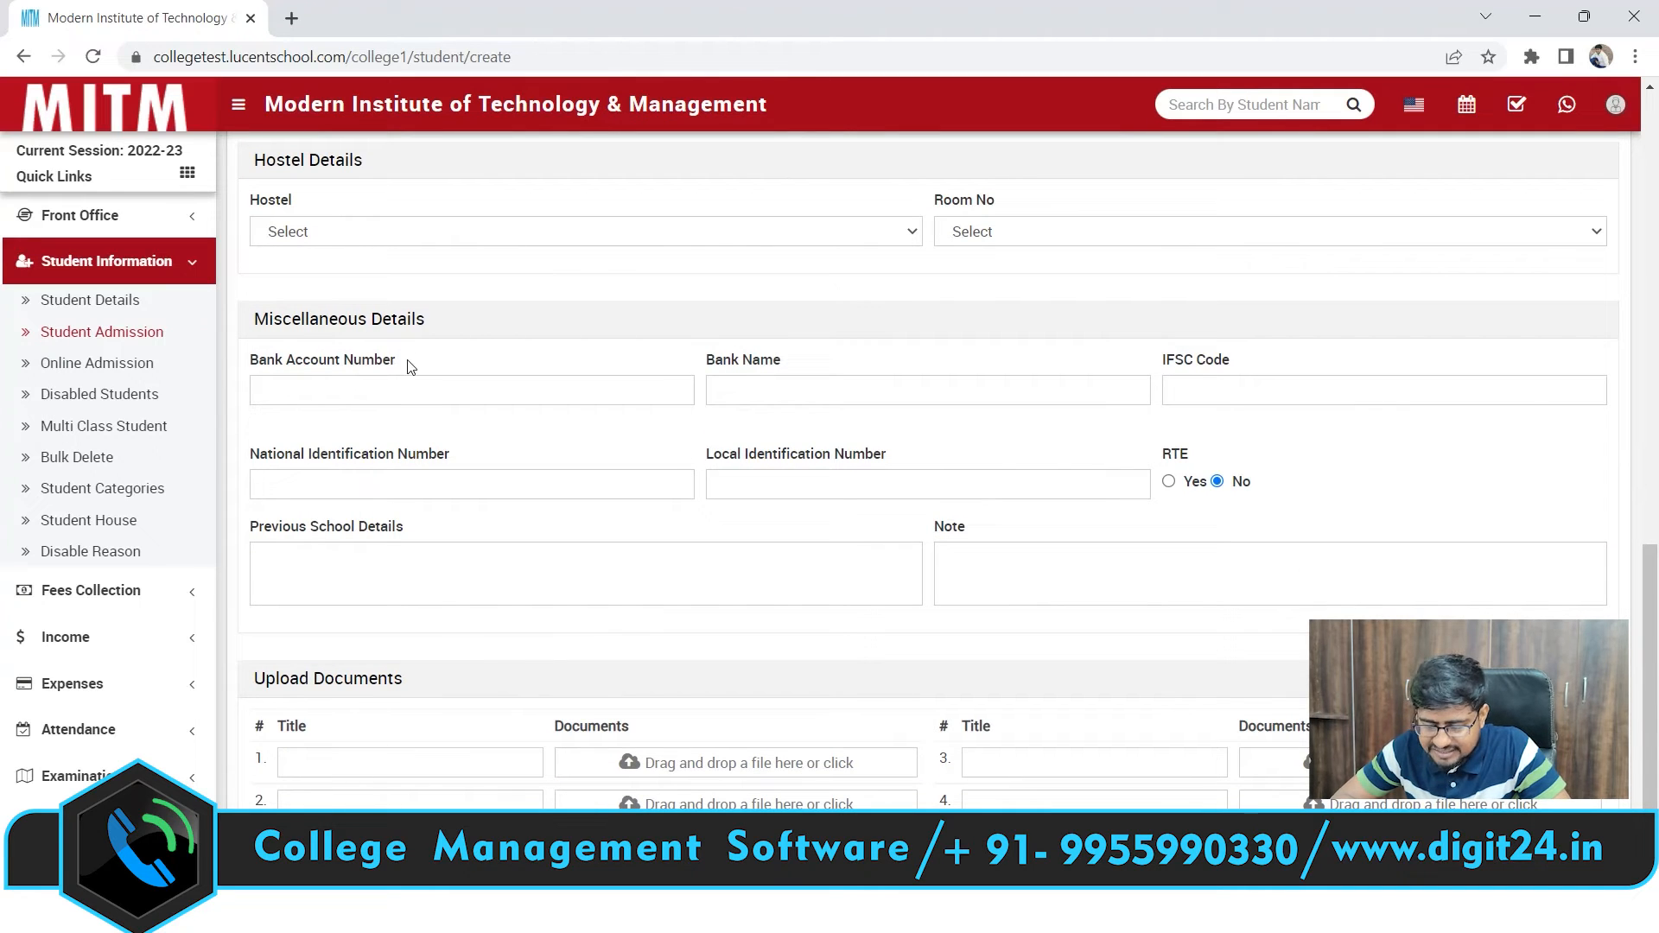
click(293, 390)
click(732, 394)
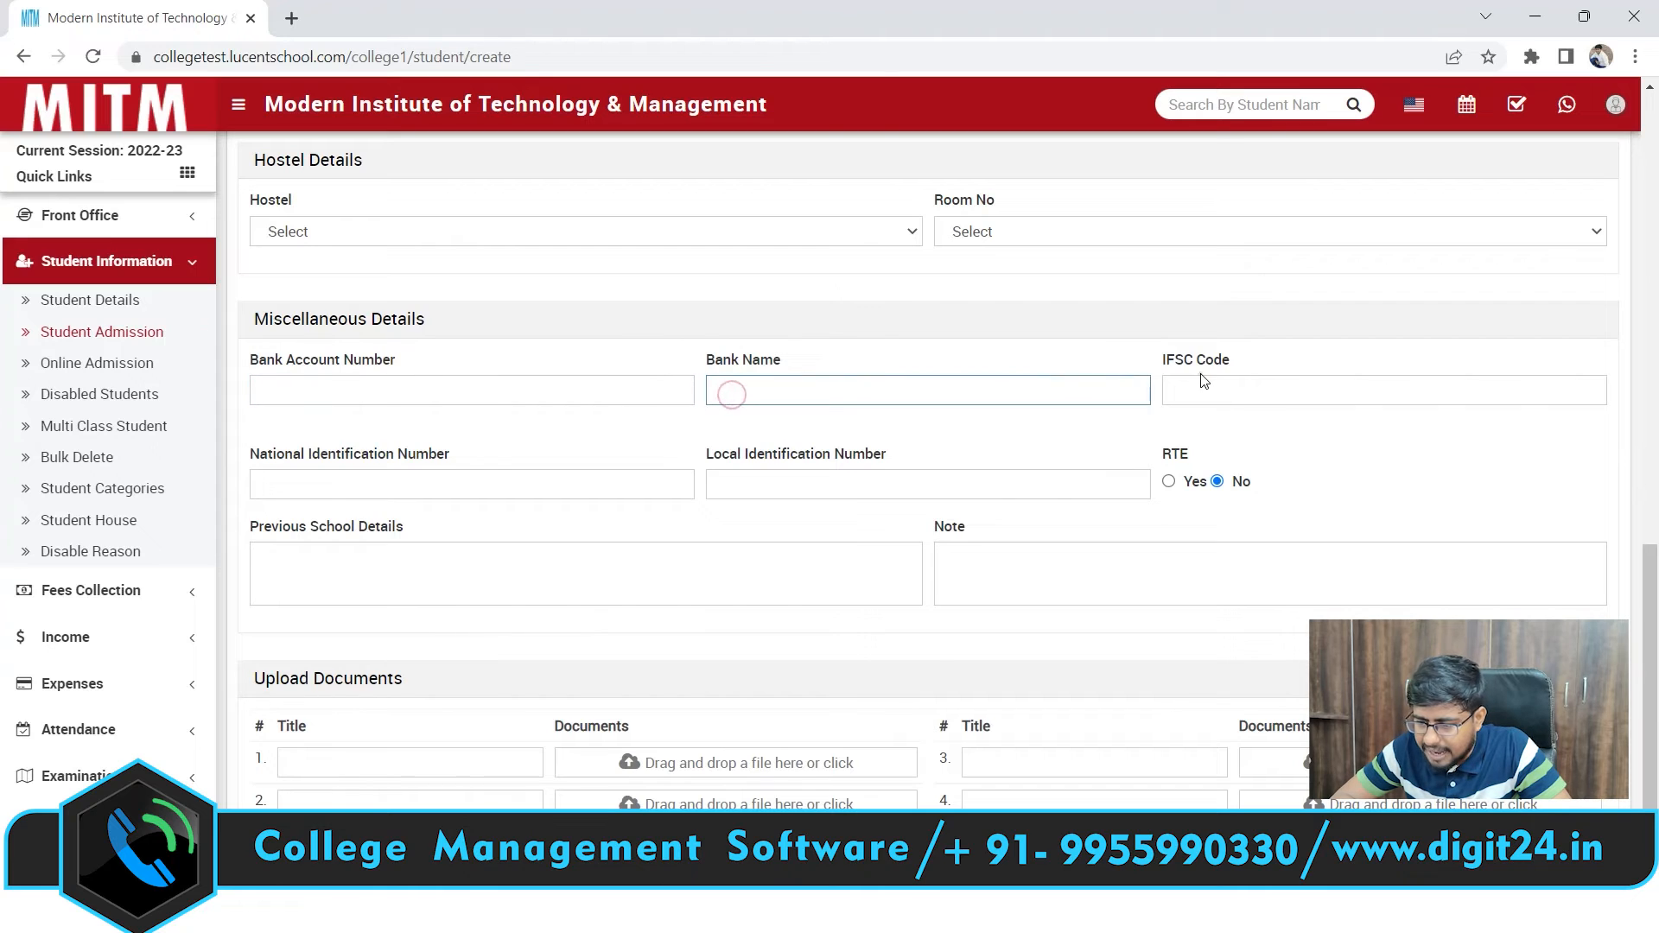
click(342, 484)
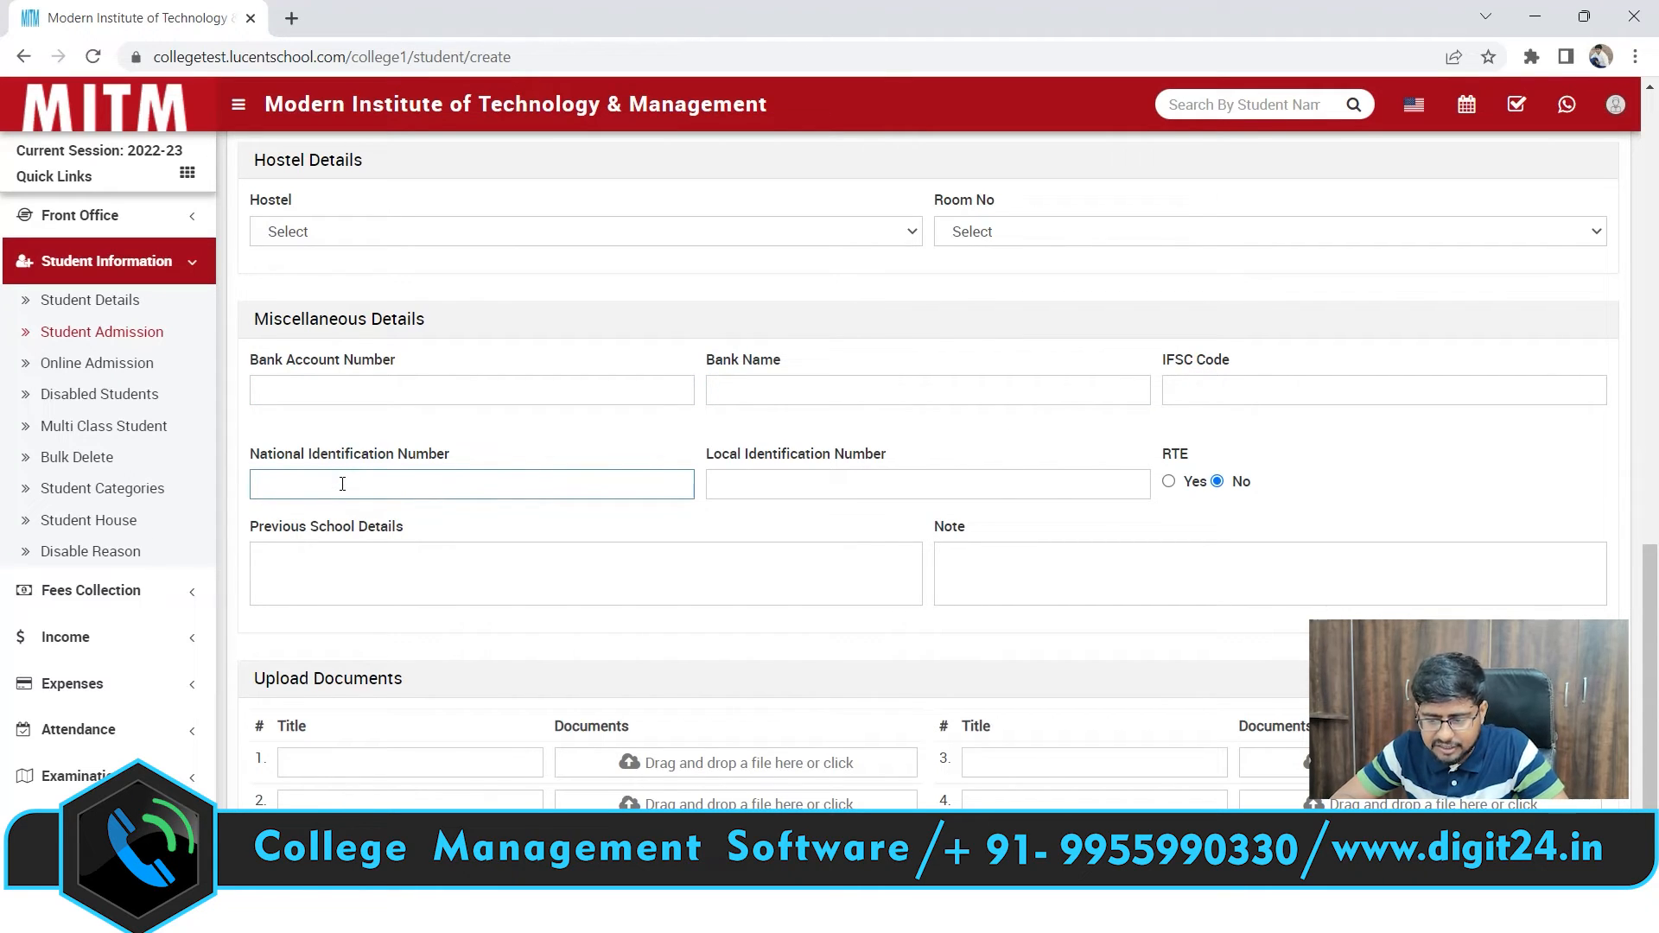
click(767, 483)
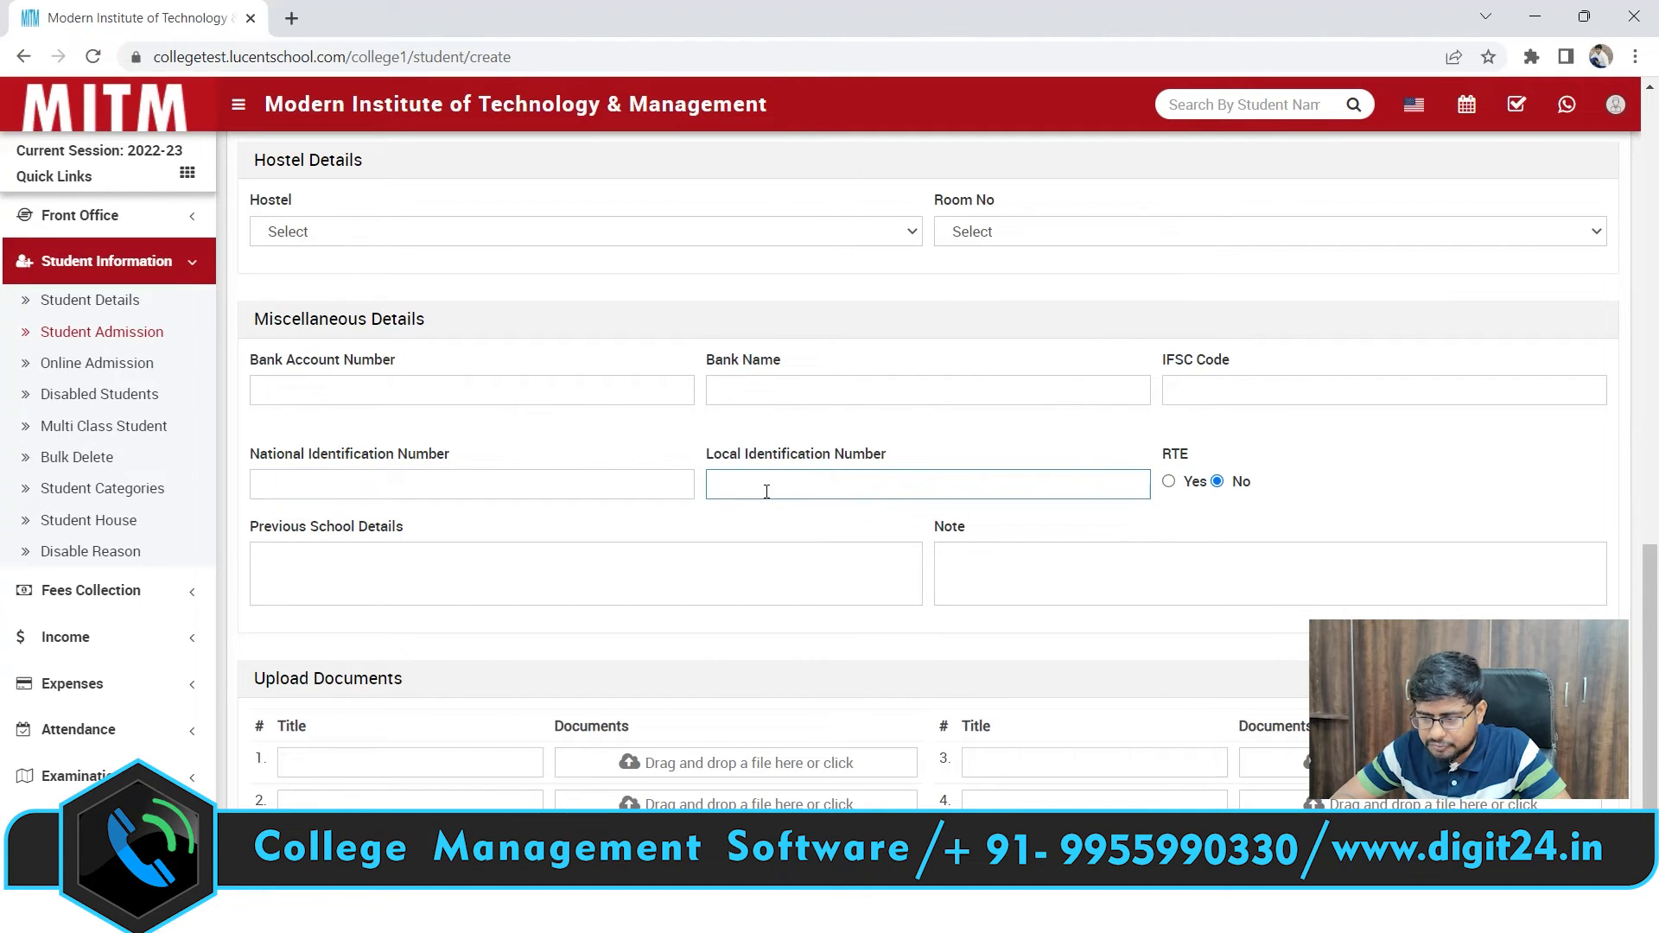
click(432, 579)
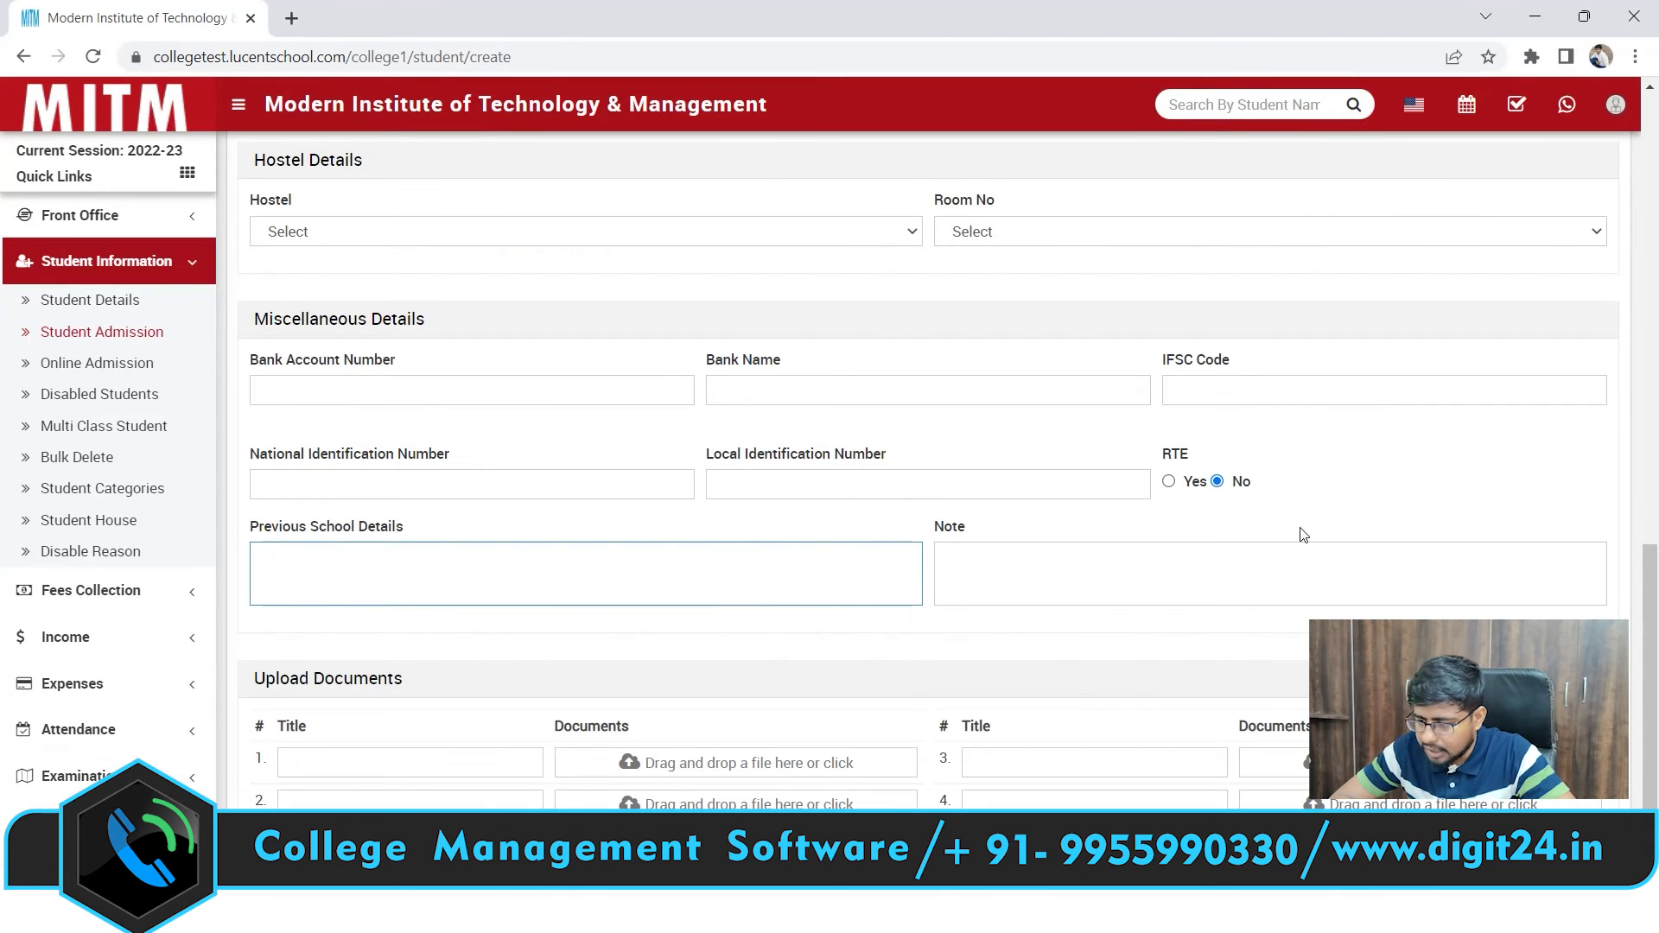
drag(1657, 566, 1656, 683)
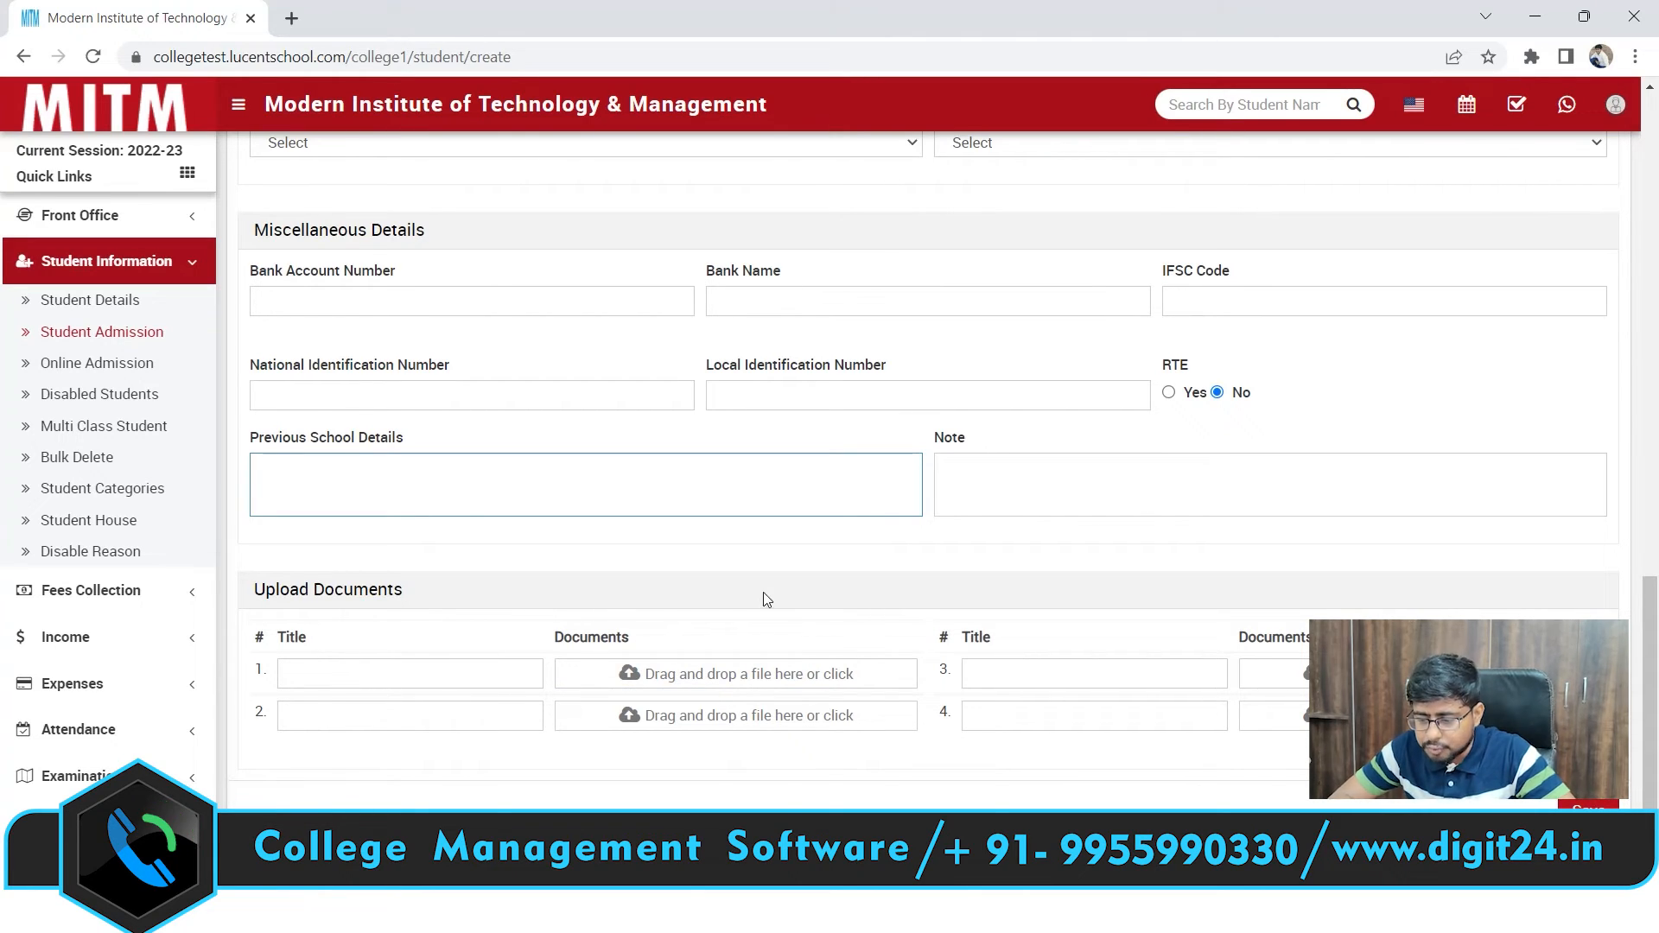
Title upload document 1 'domacile certificate', cancelling the file picker without attaching
click(307, 672)
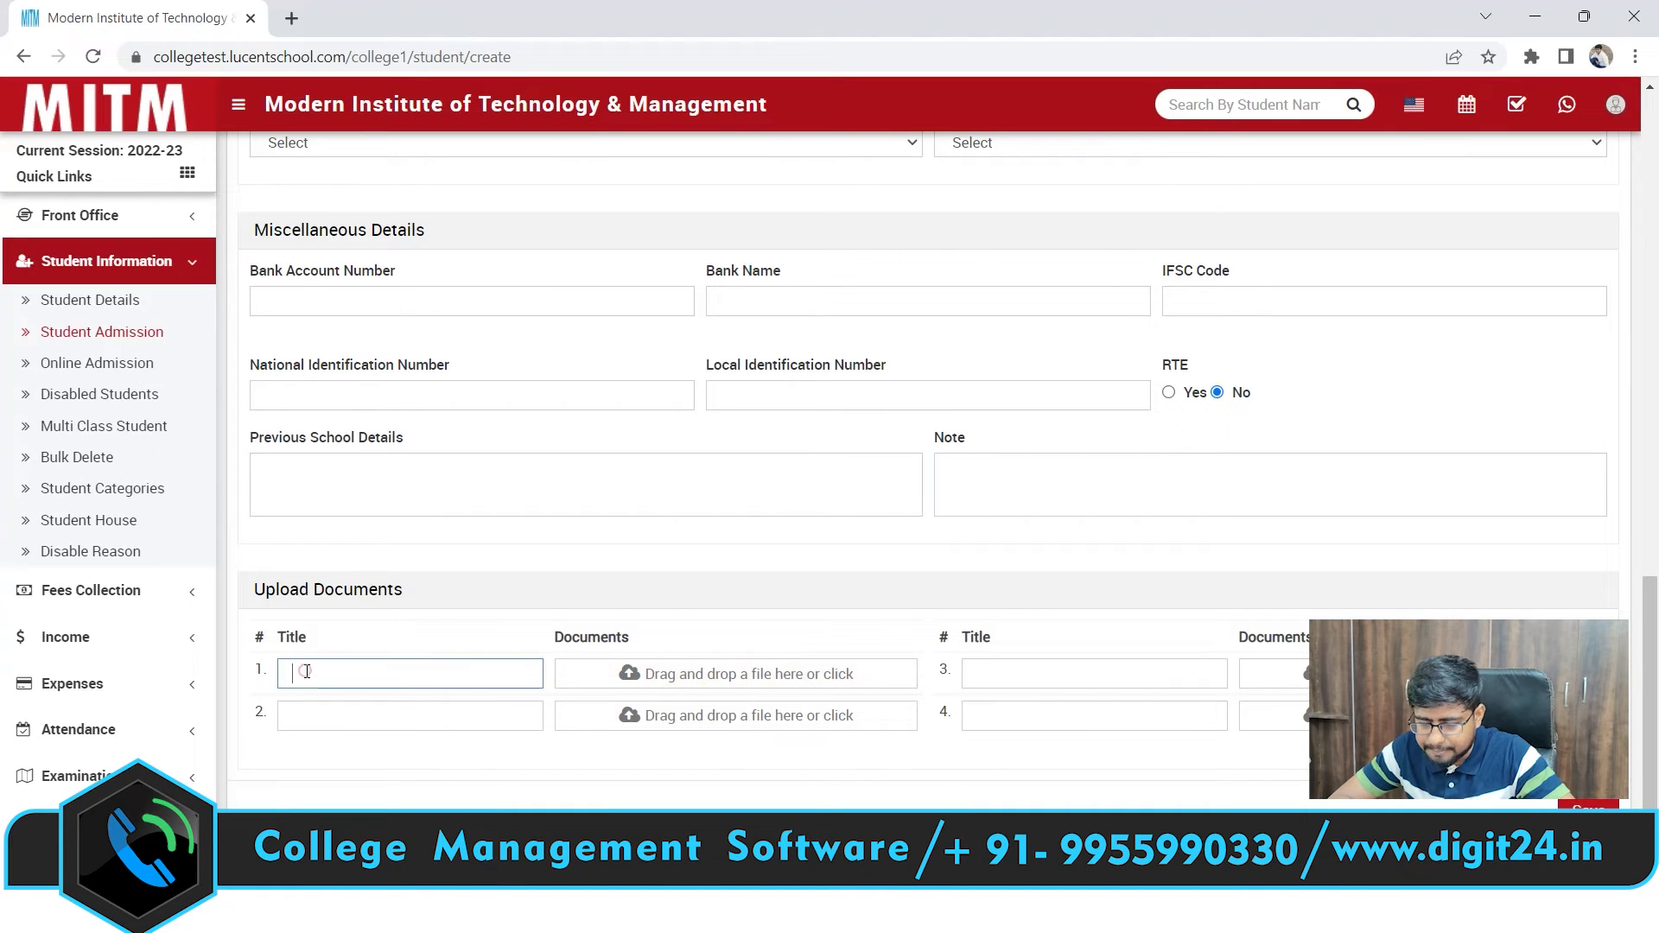
text(d)
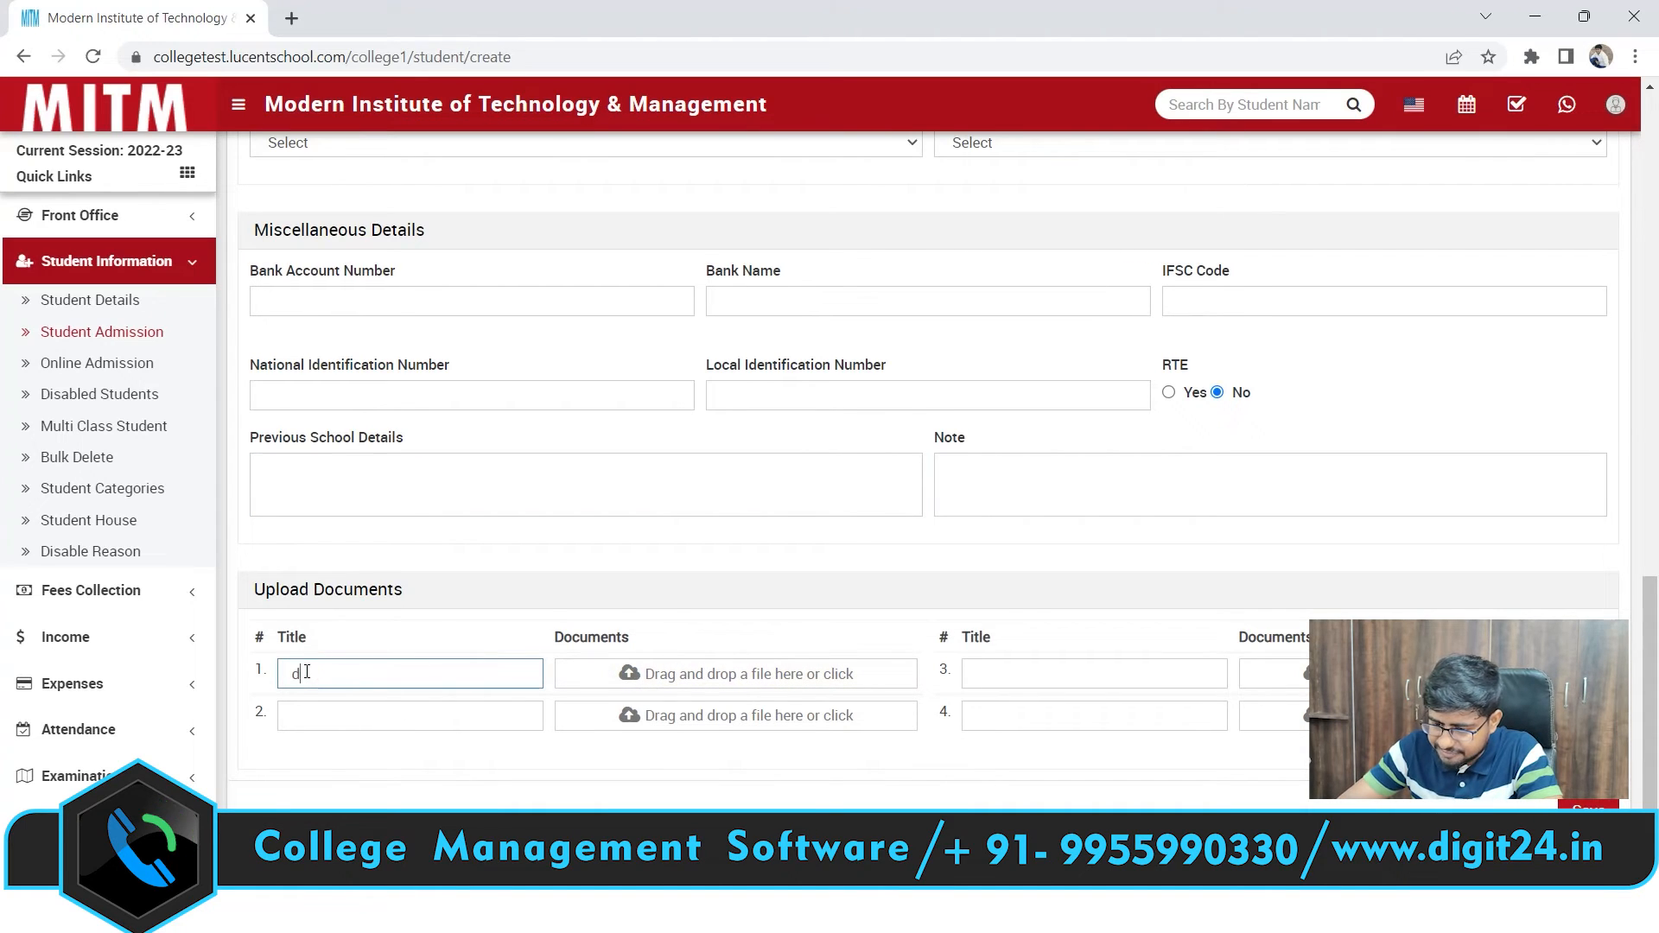
text(omacil)
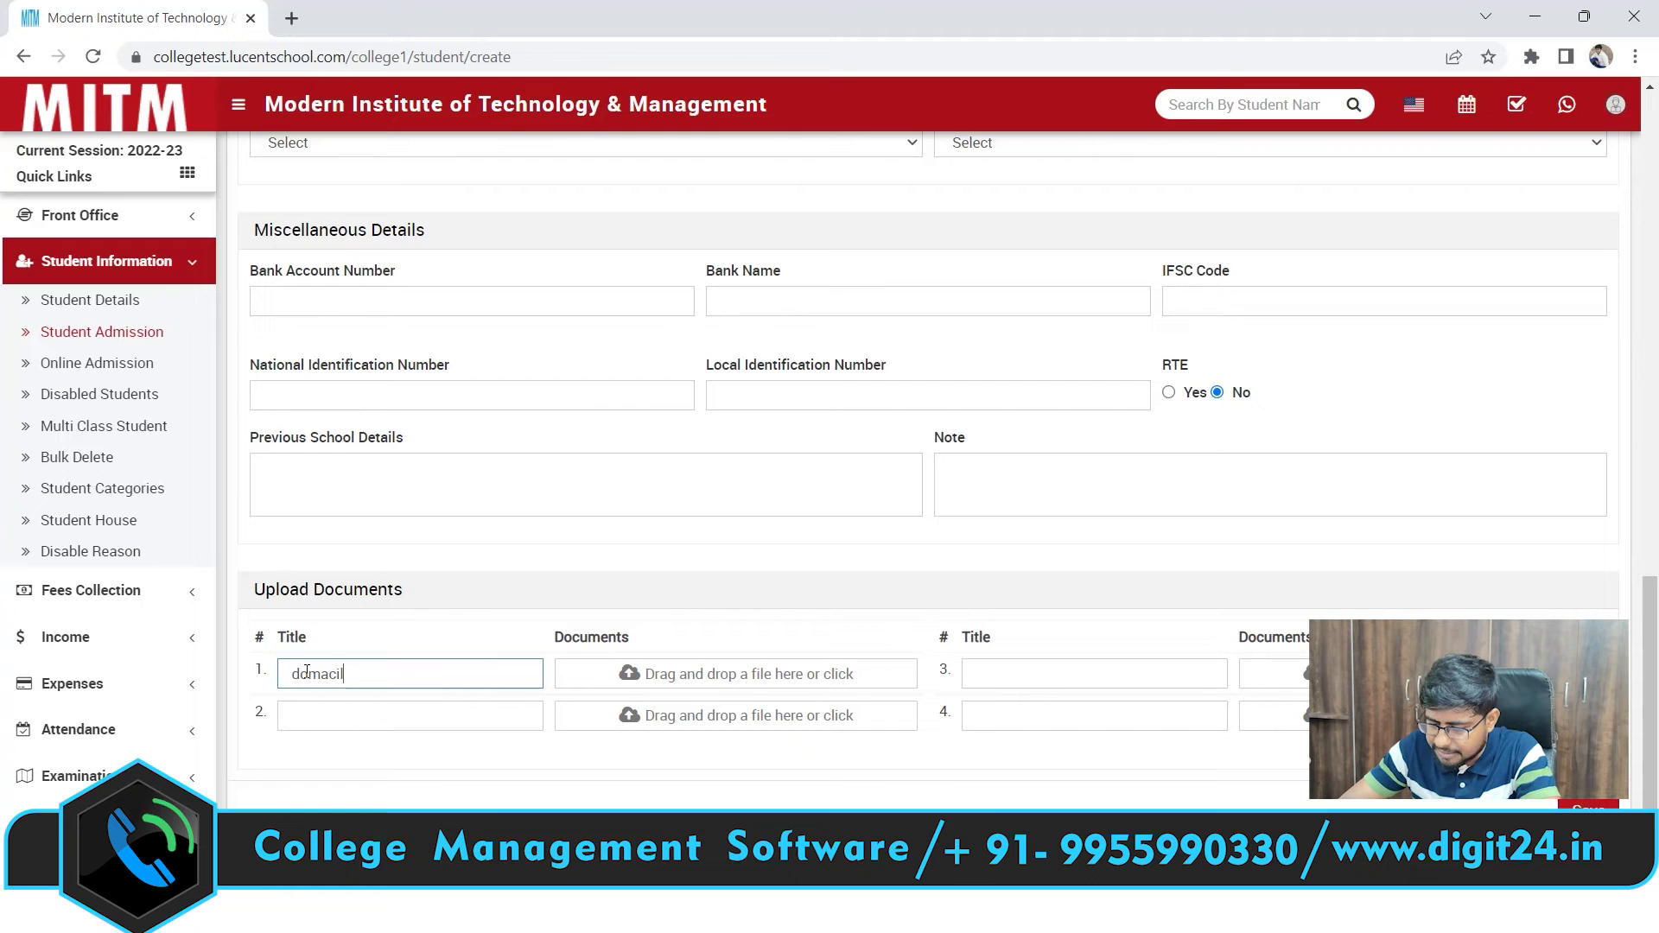
text(e certificate)
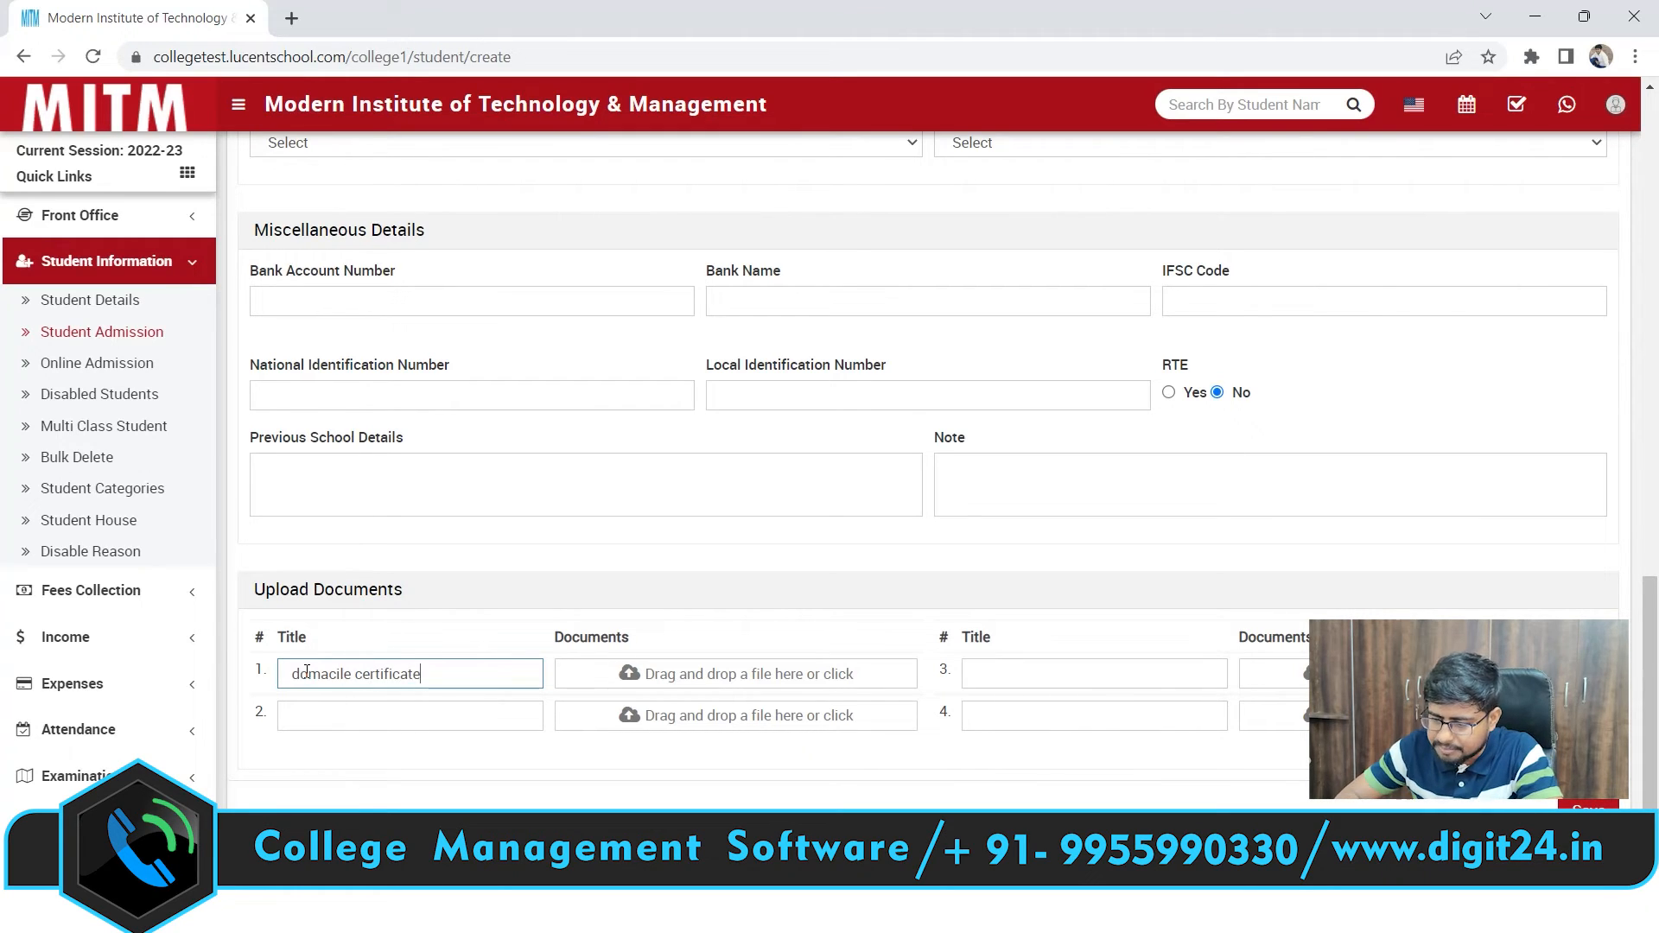
click(751, 679)
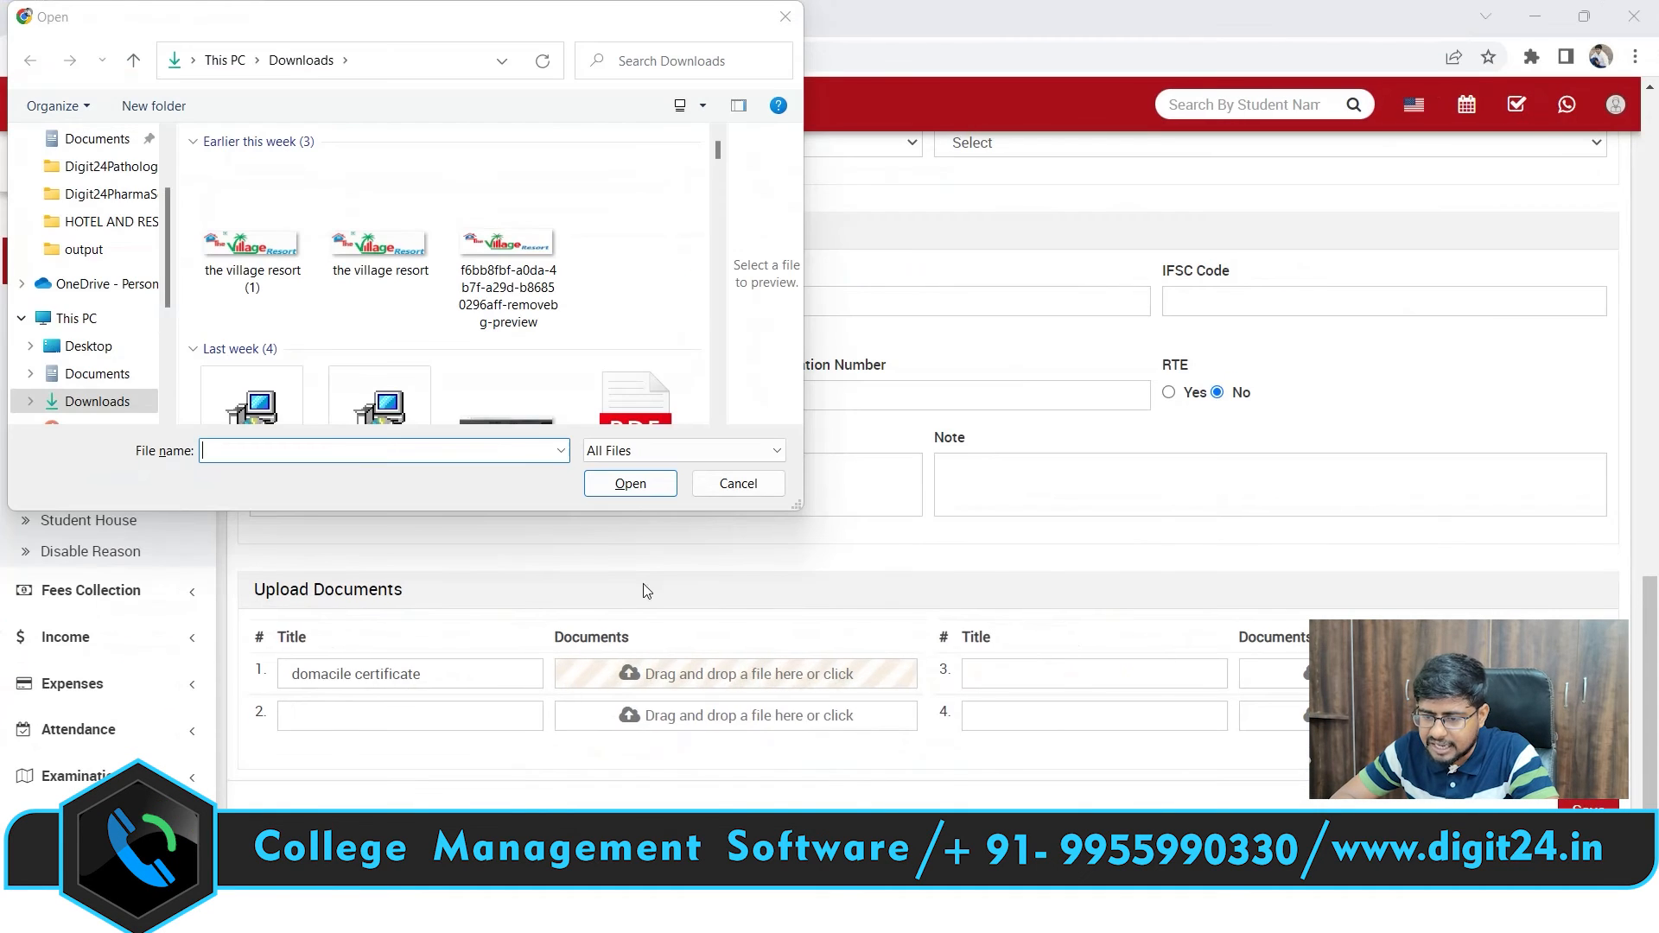
click(775, 21)
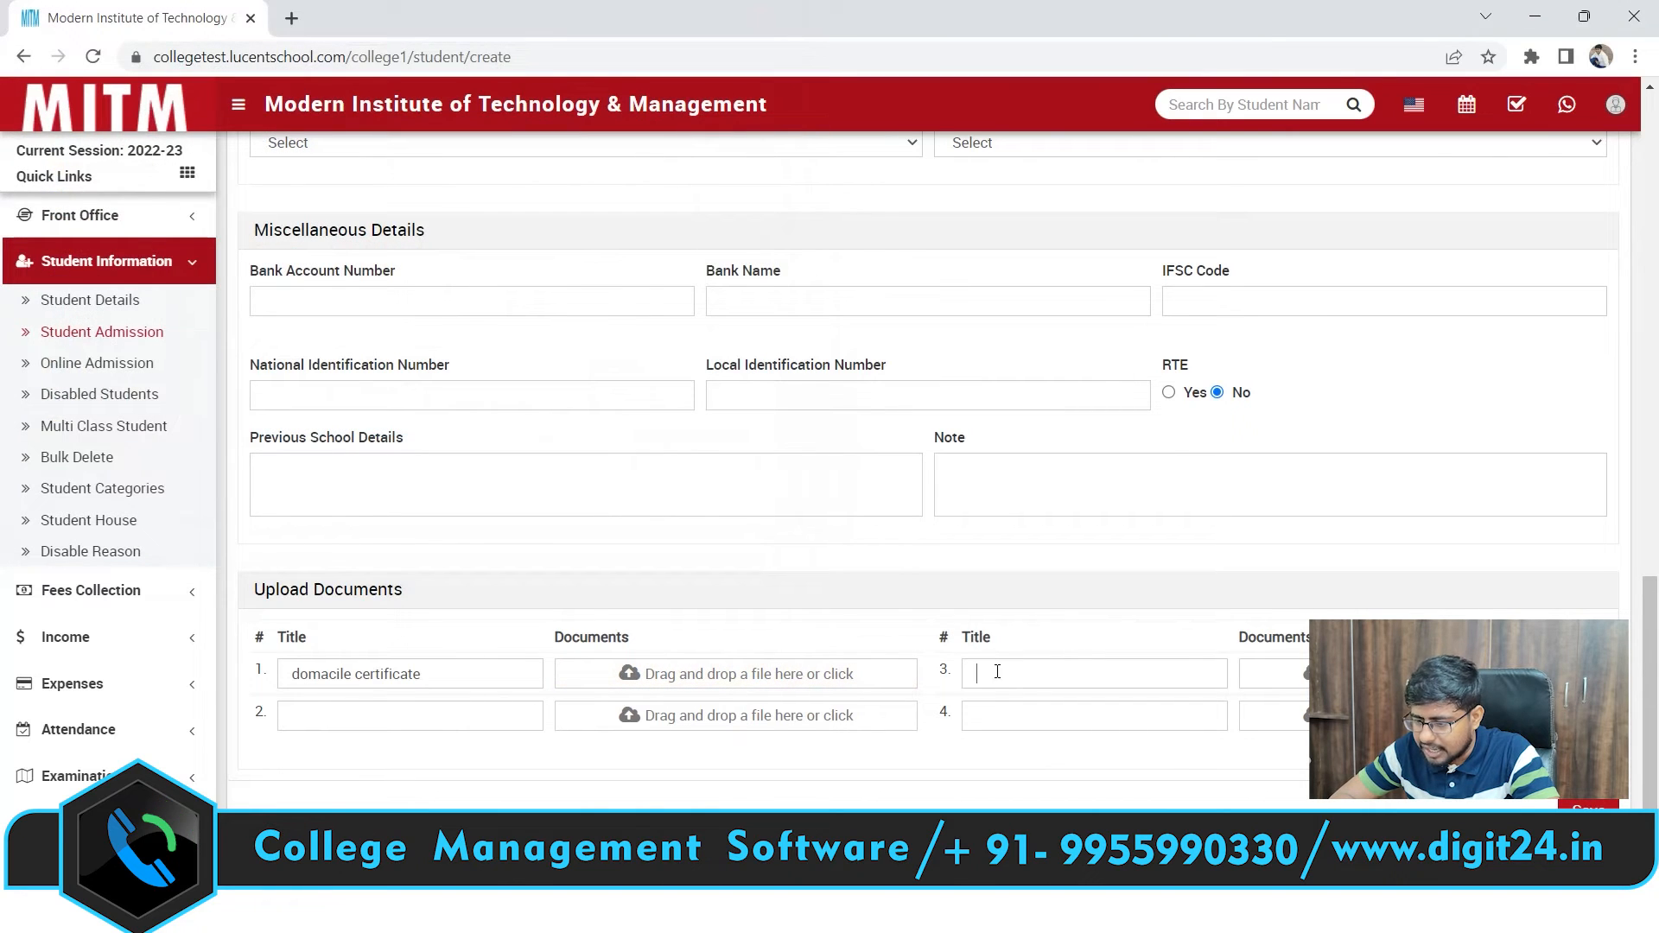
Save the new student's admission record
click(992, 672)
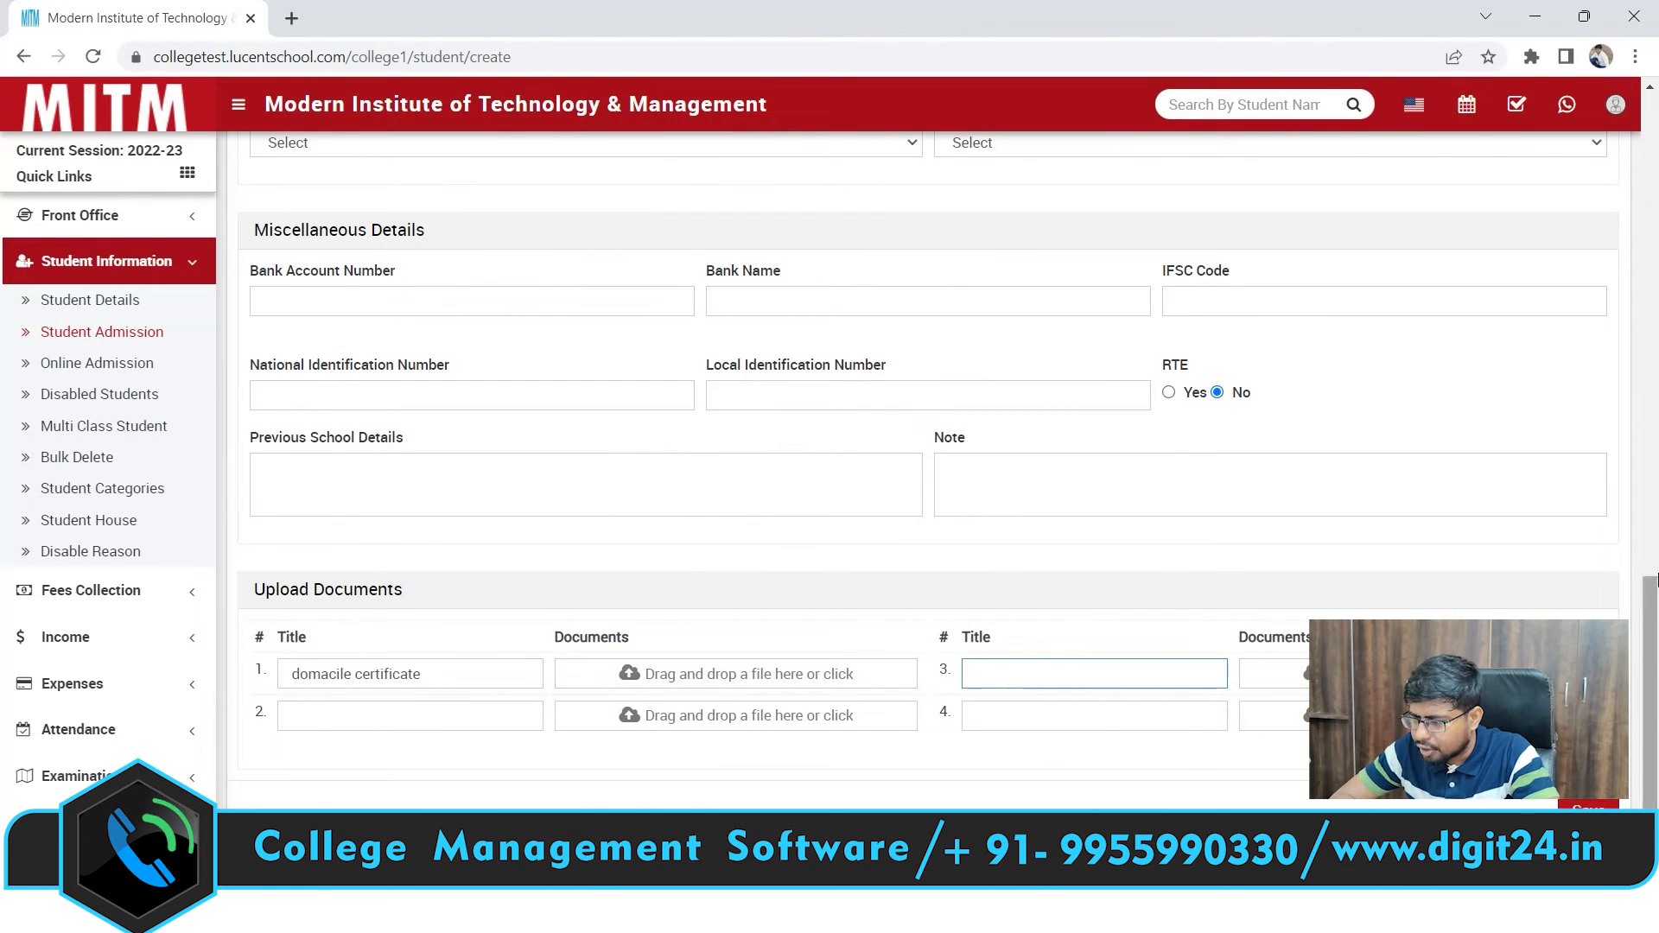
click(1655, 569)
drag(1656, 583, 1657, 851)
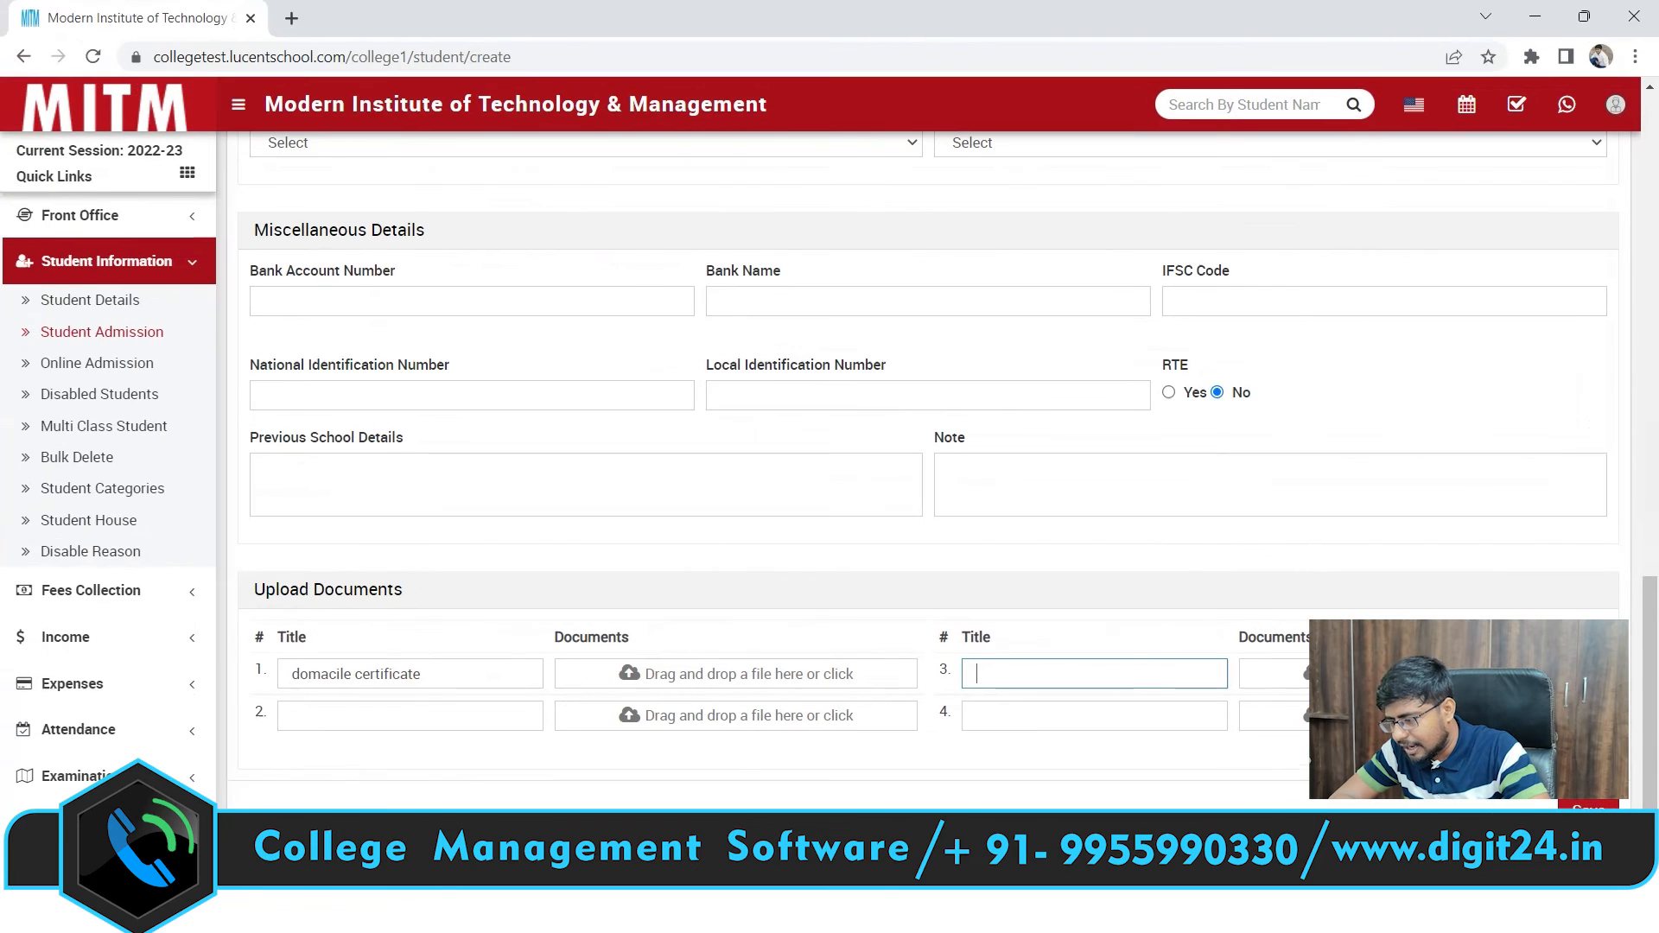
click(1588, 811)
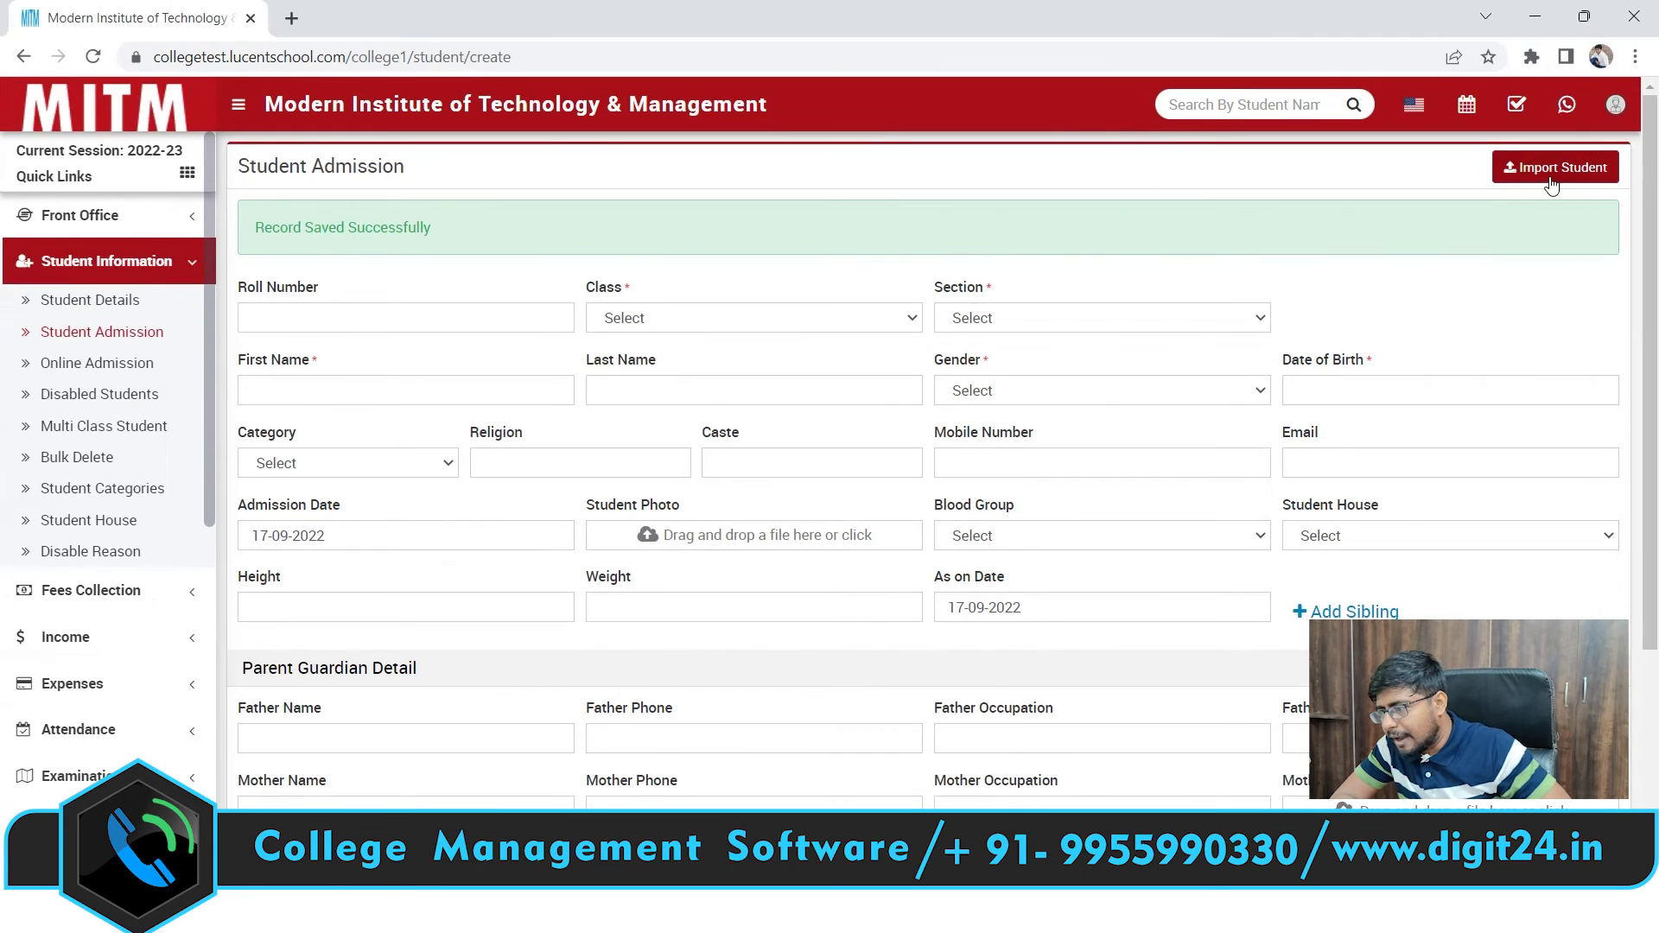
click(1551, 169)
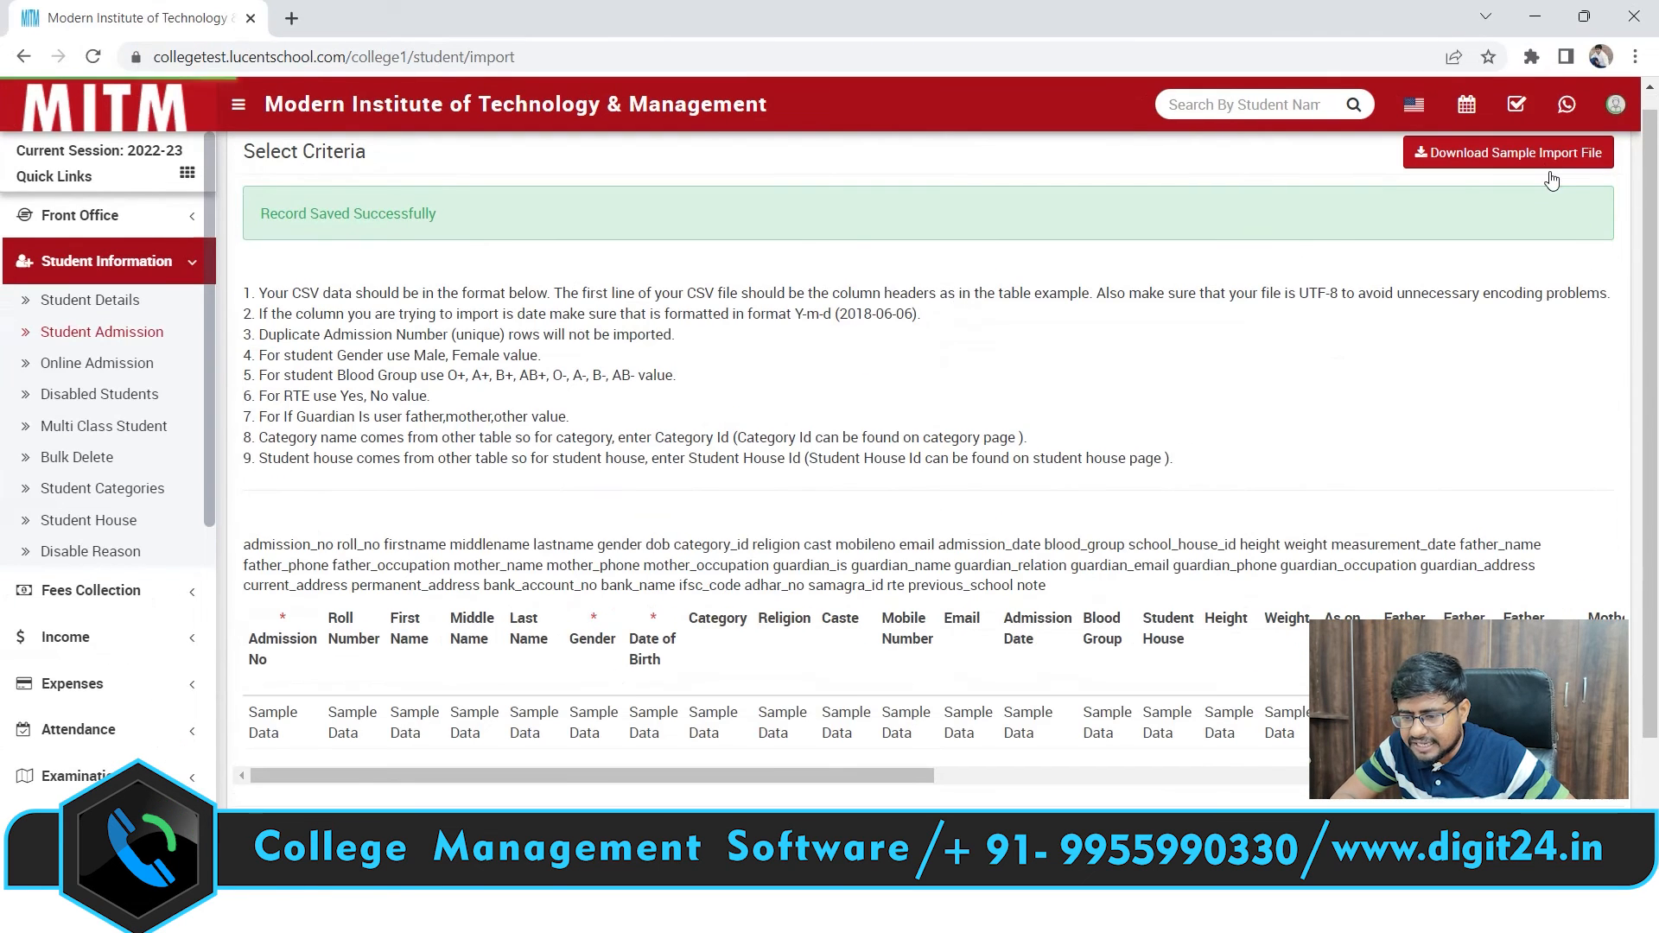
scroll(889, 562, down, 2)
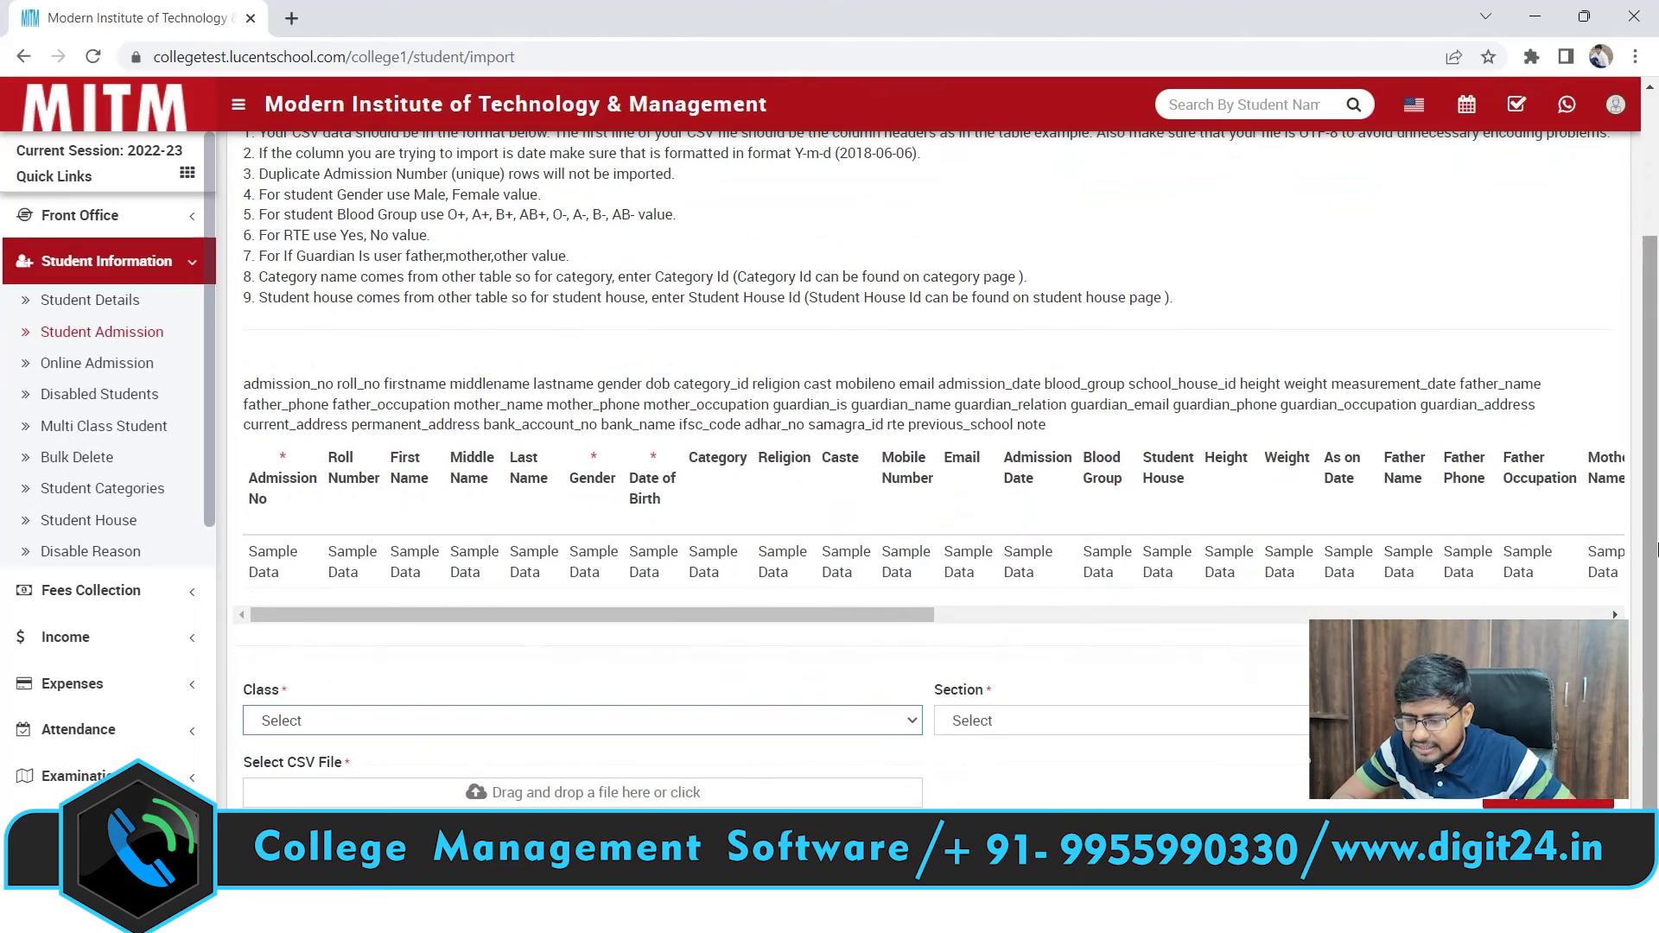
click(713, 720)
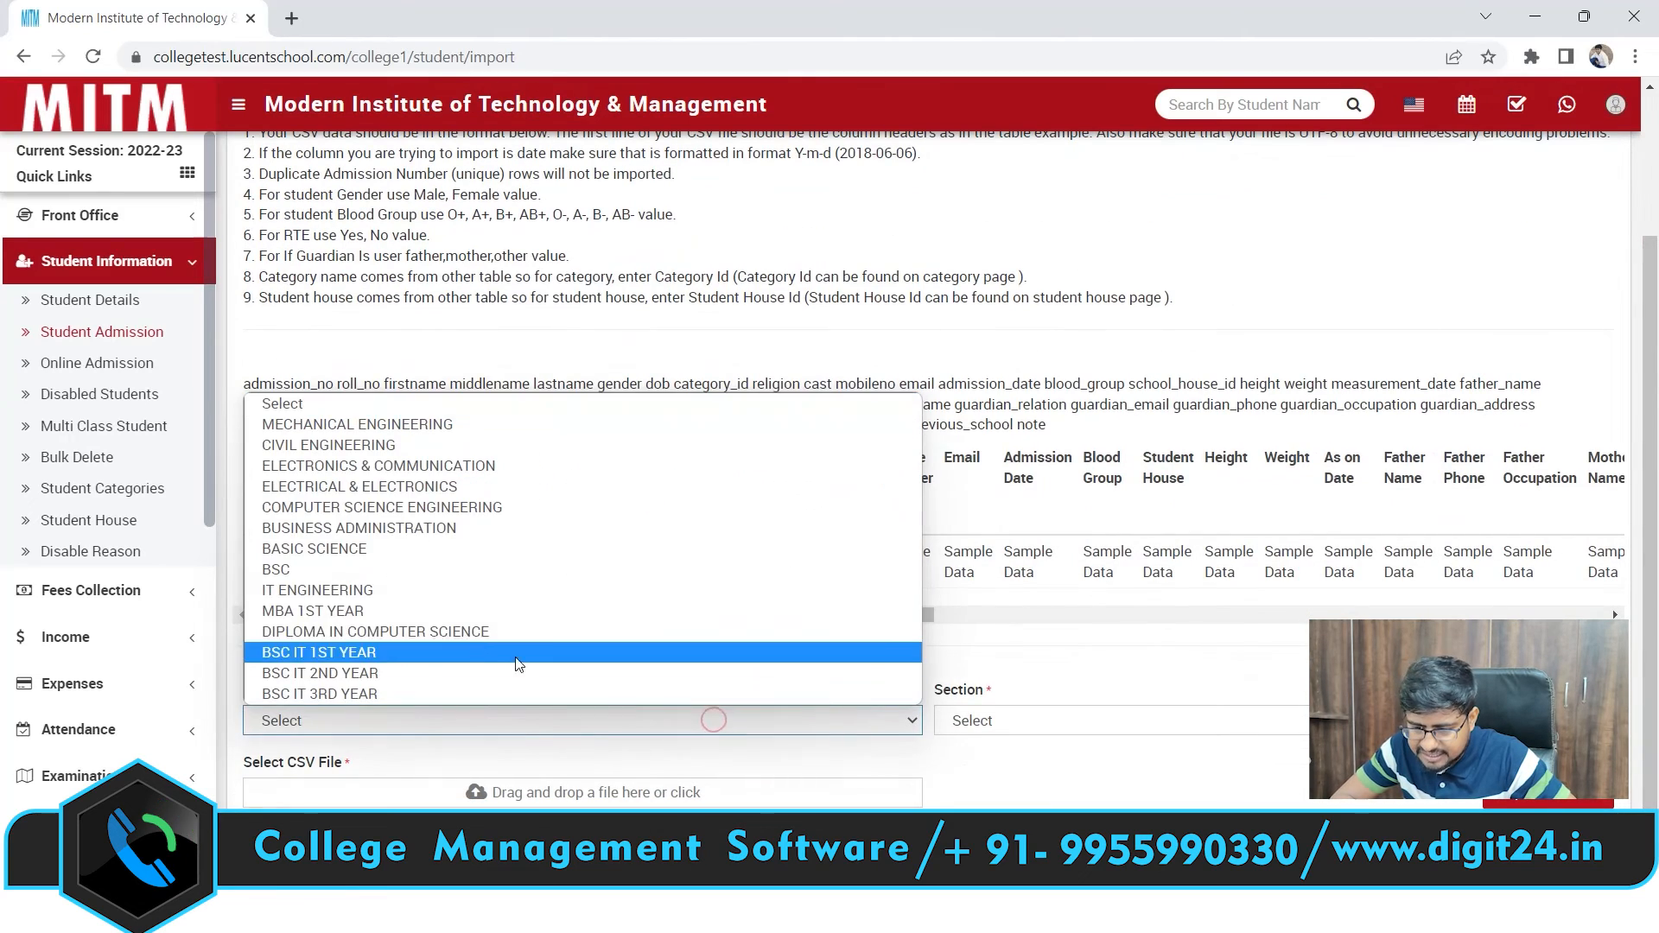
click(376, 610)
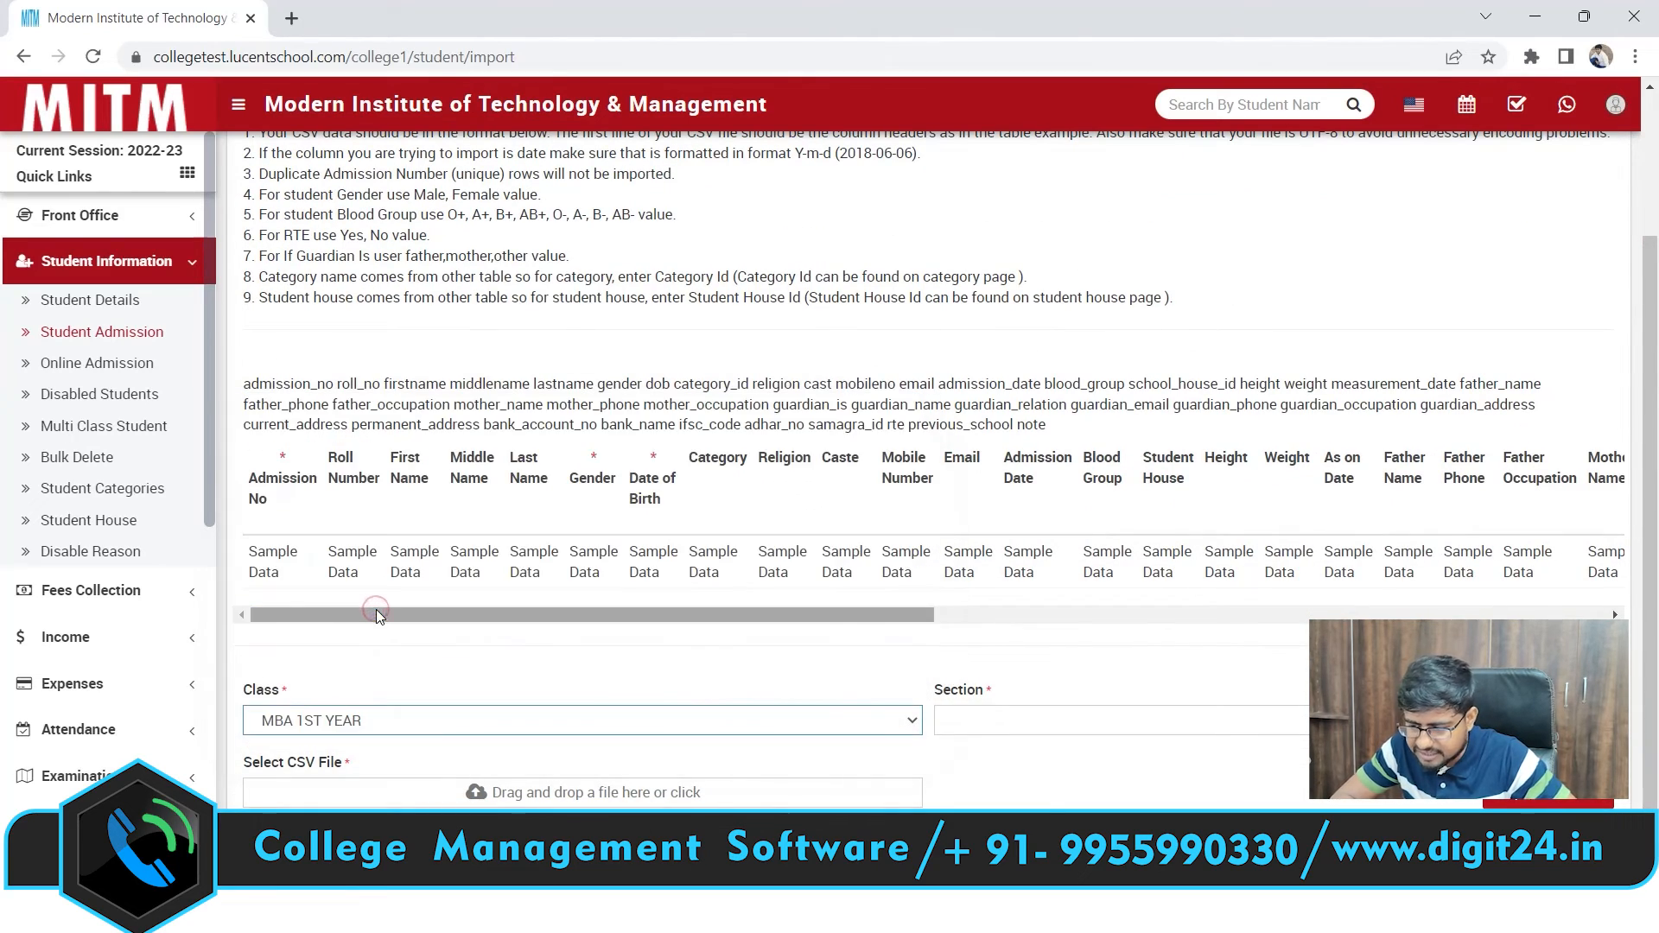
click(1066, 726)
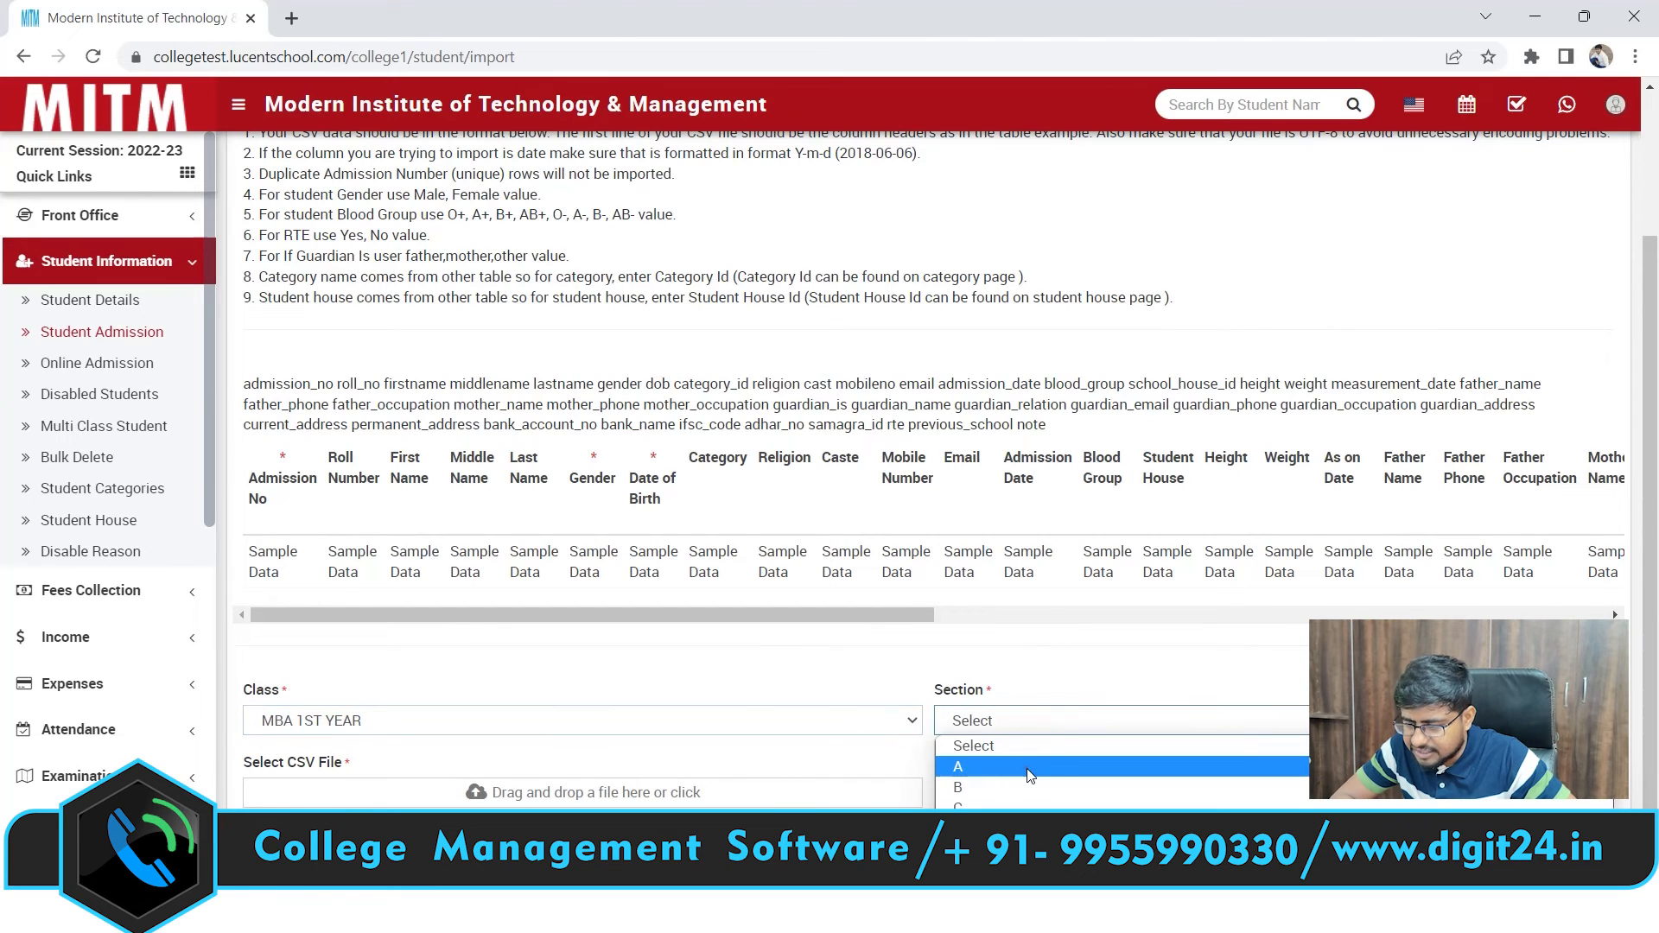
click(1027, 768)
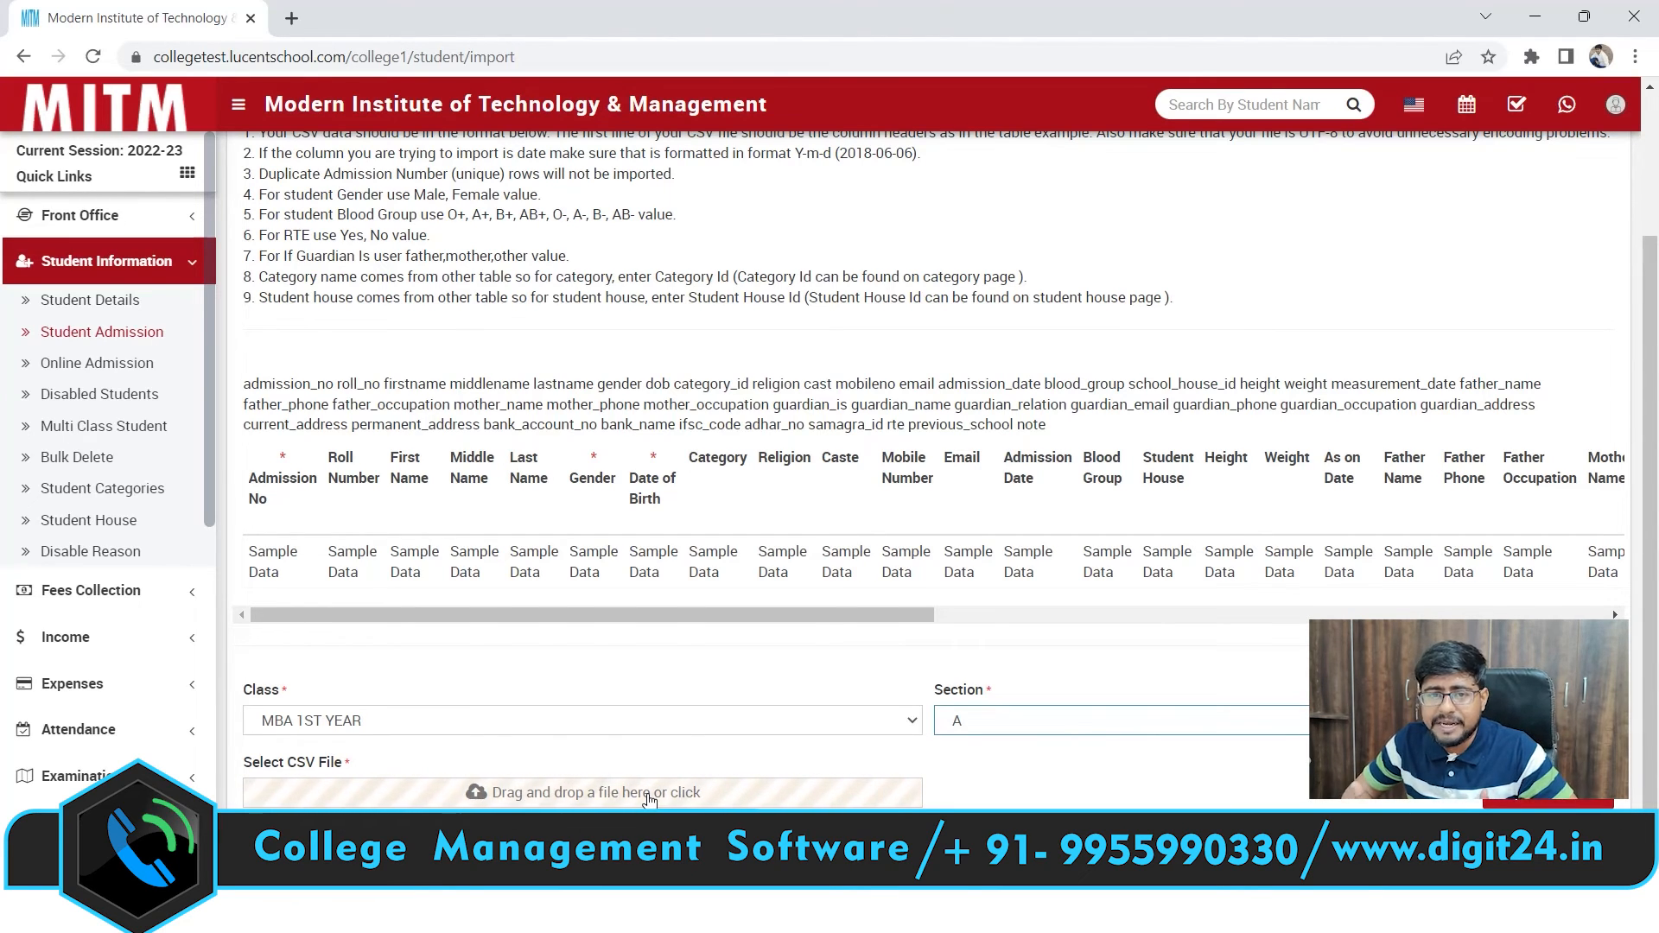
click(113, 335)
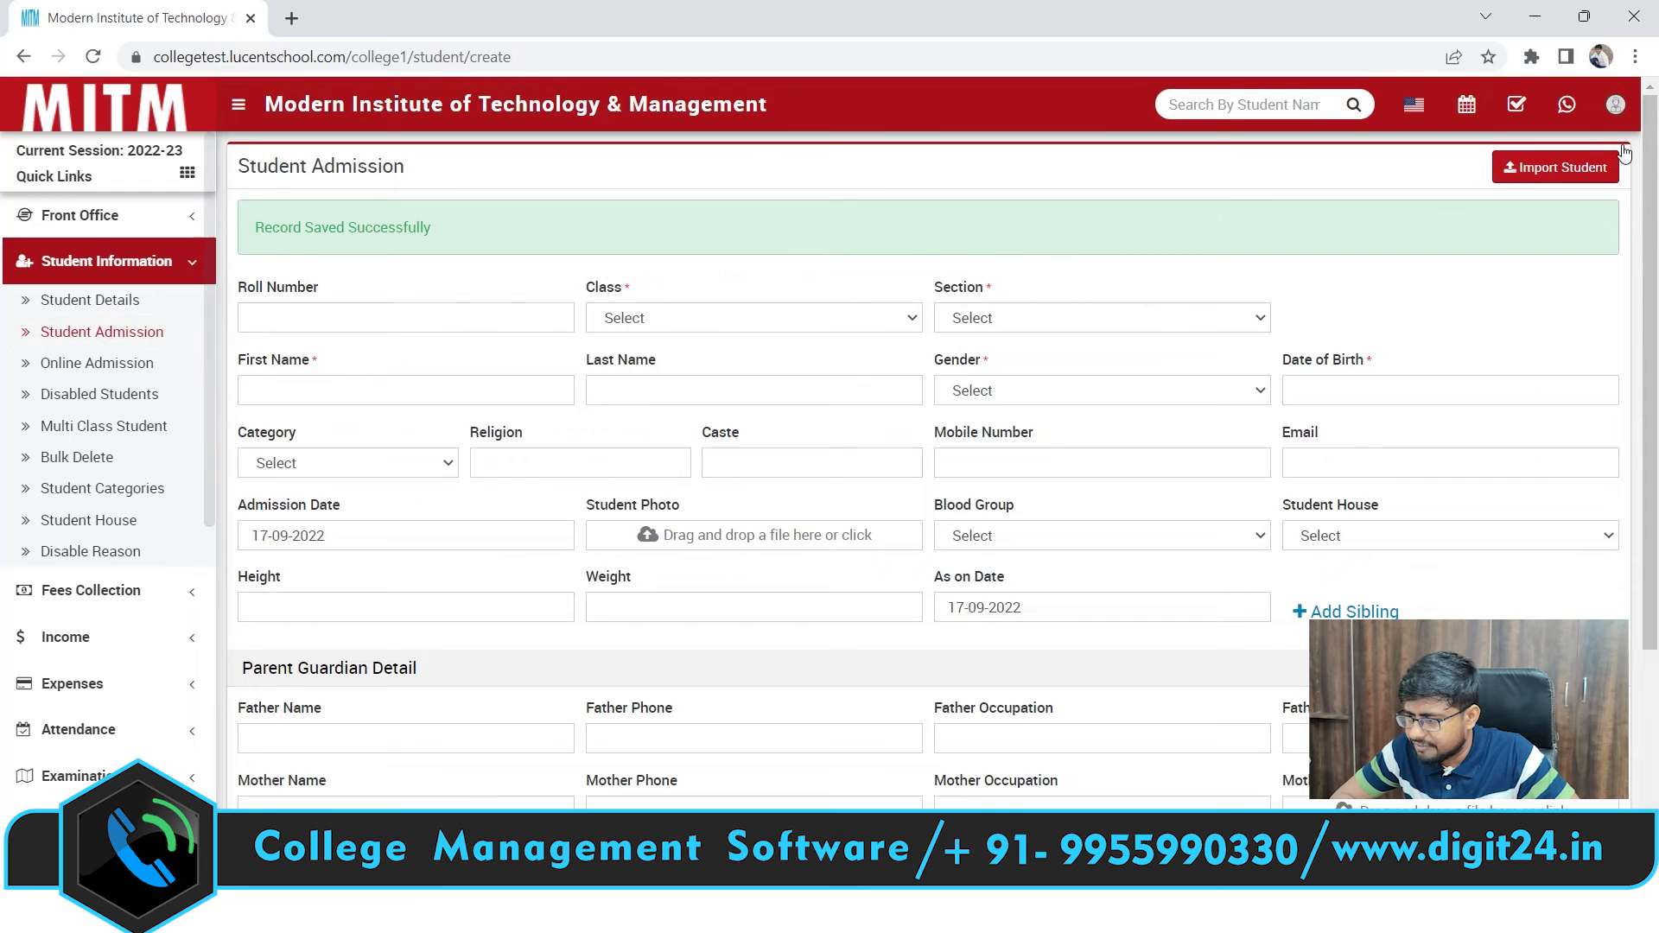
scroll(1657, 160, down, 3)
scroll(1656, 159, up, 3)
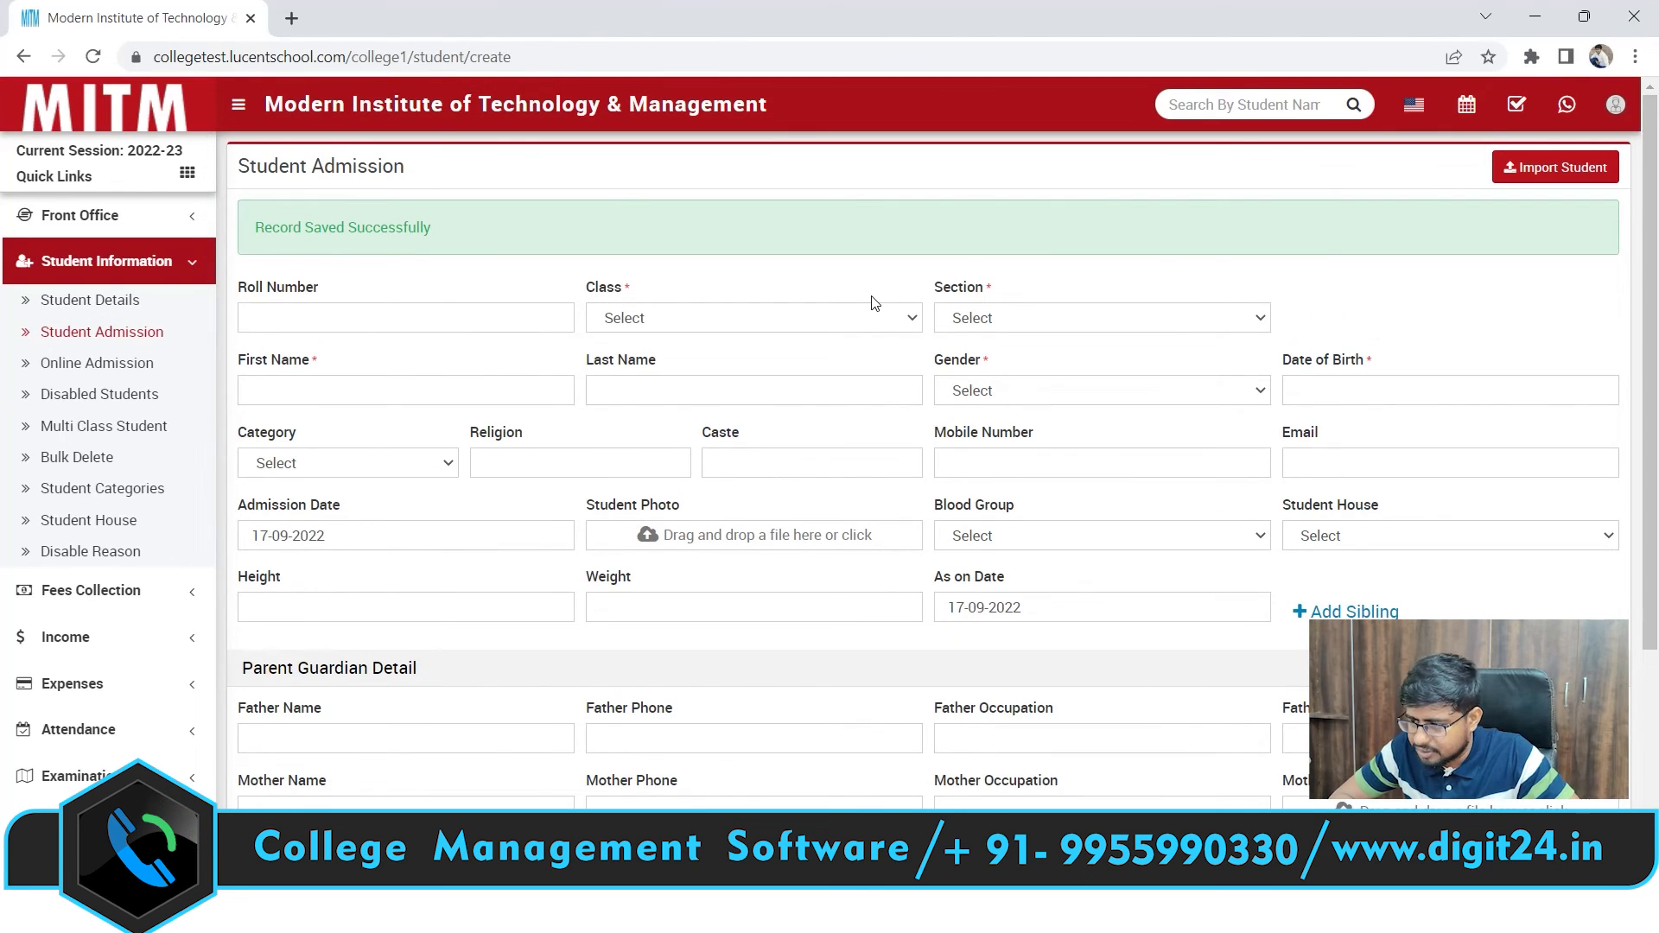
scroll(1656, 489, down, 3)
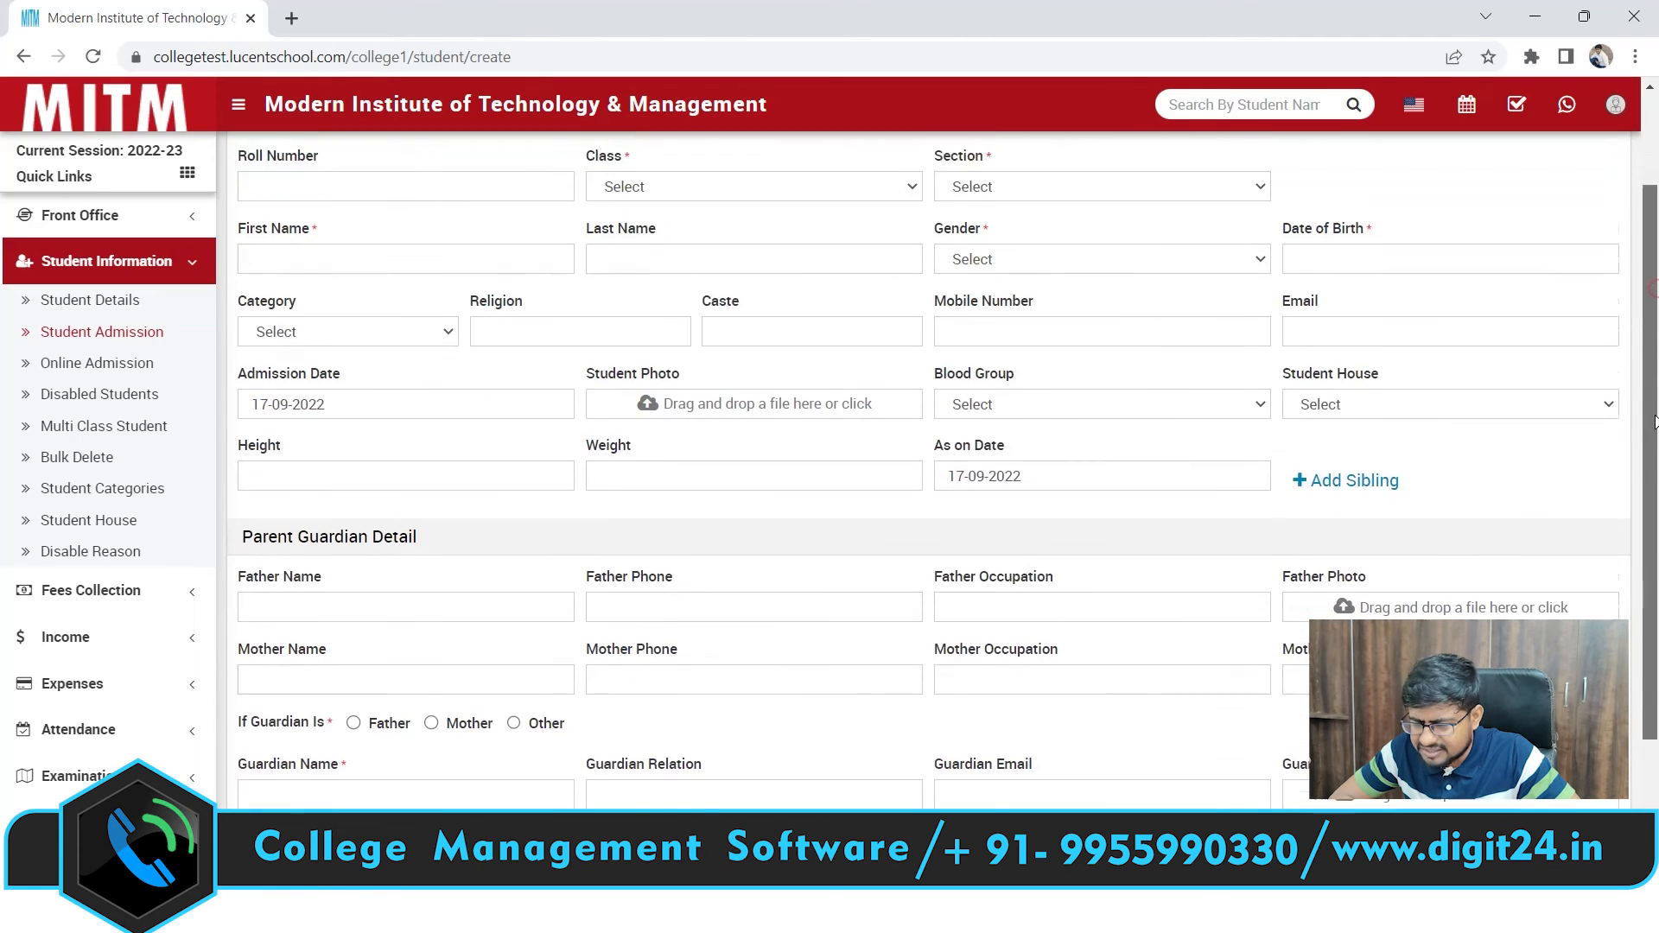
scroll(1656, 489, up, 3)
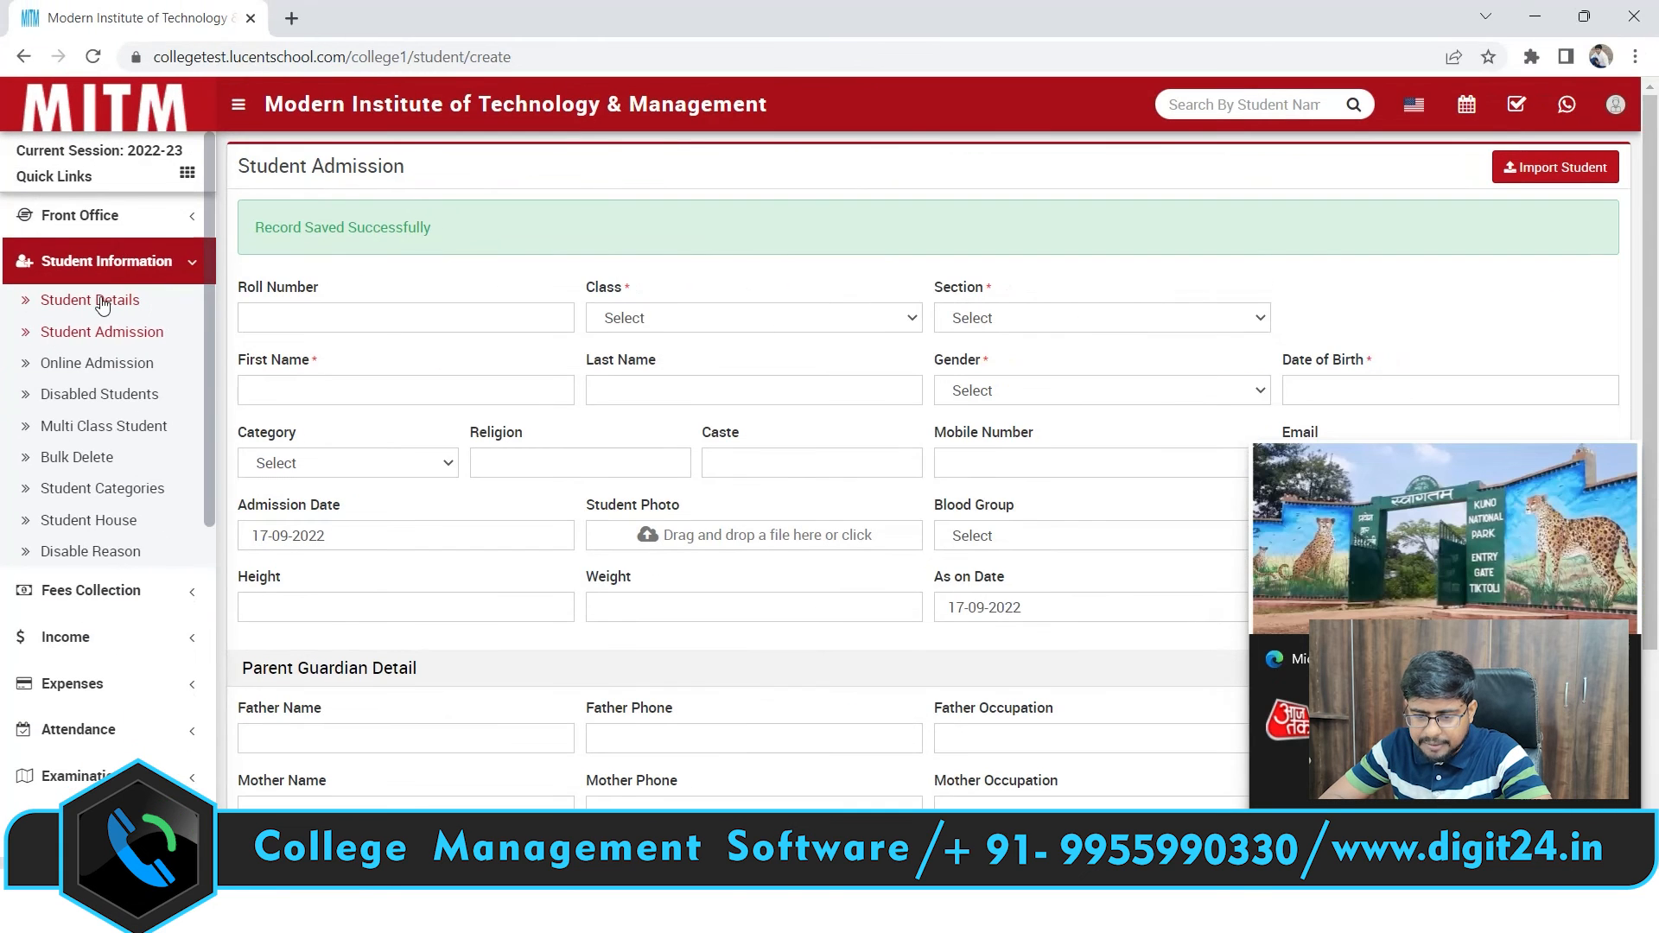
List MBA 1ST YEAR section A in Student Details and open the new student's fee page
click(177, 304)
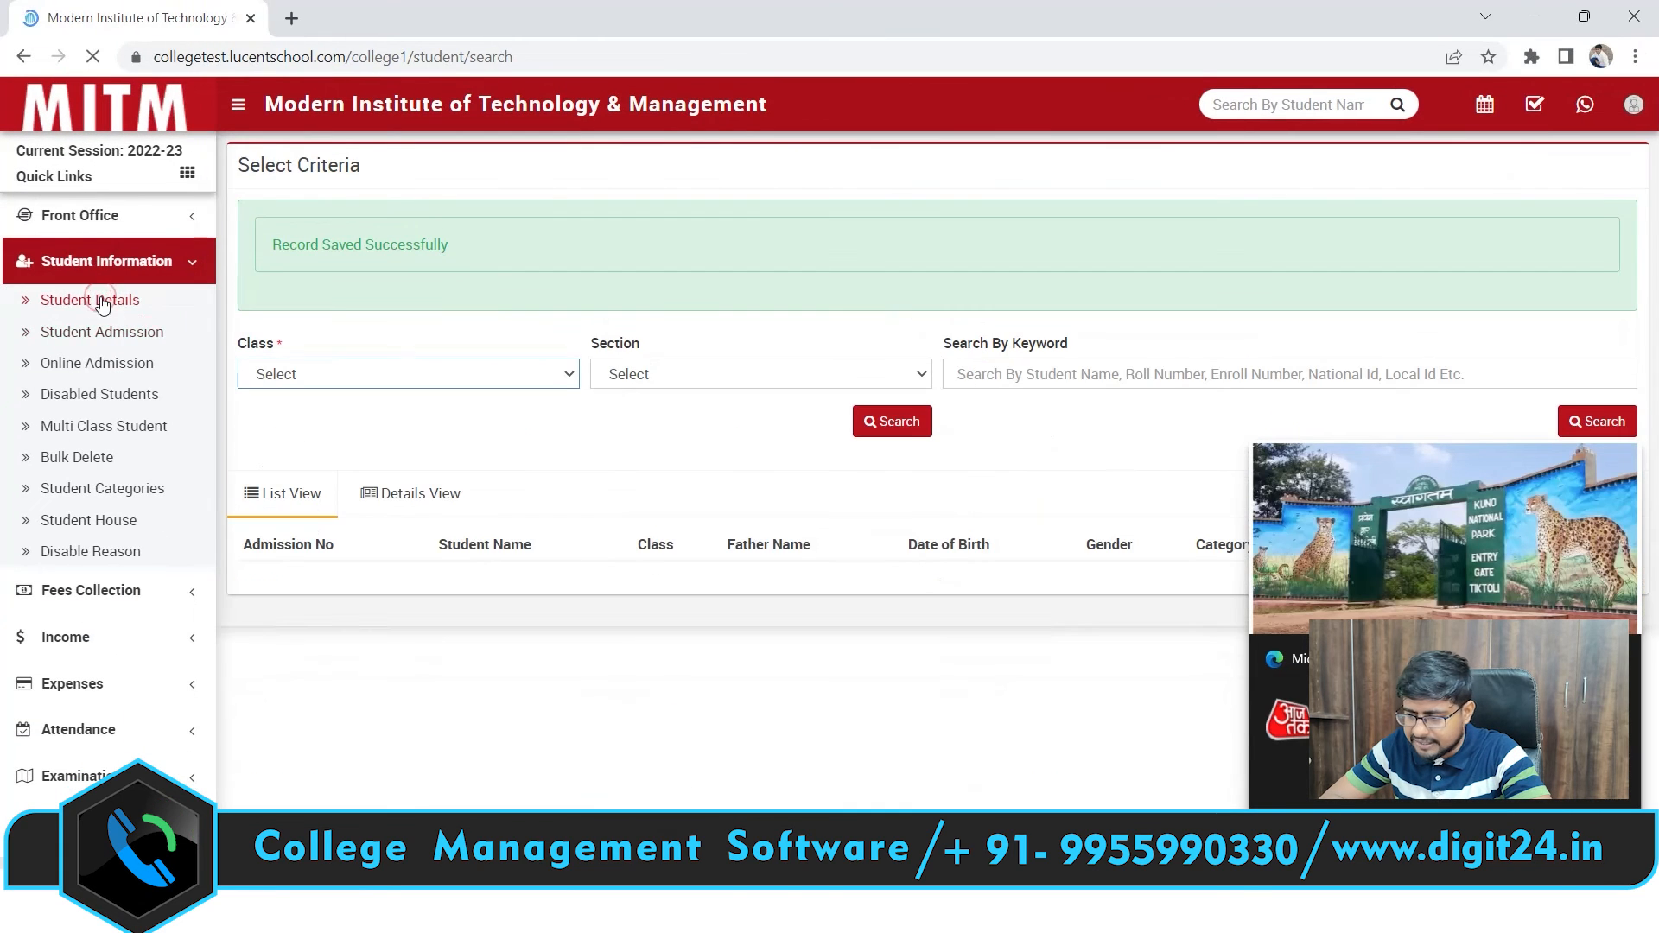
click(515, 381)
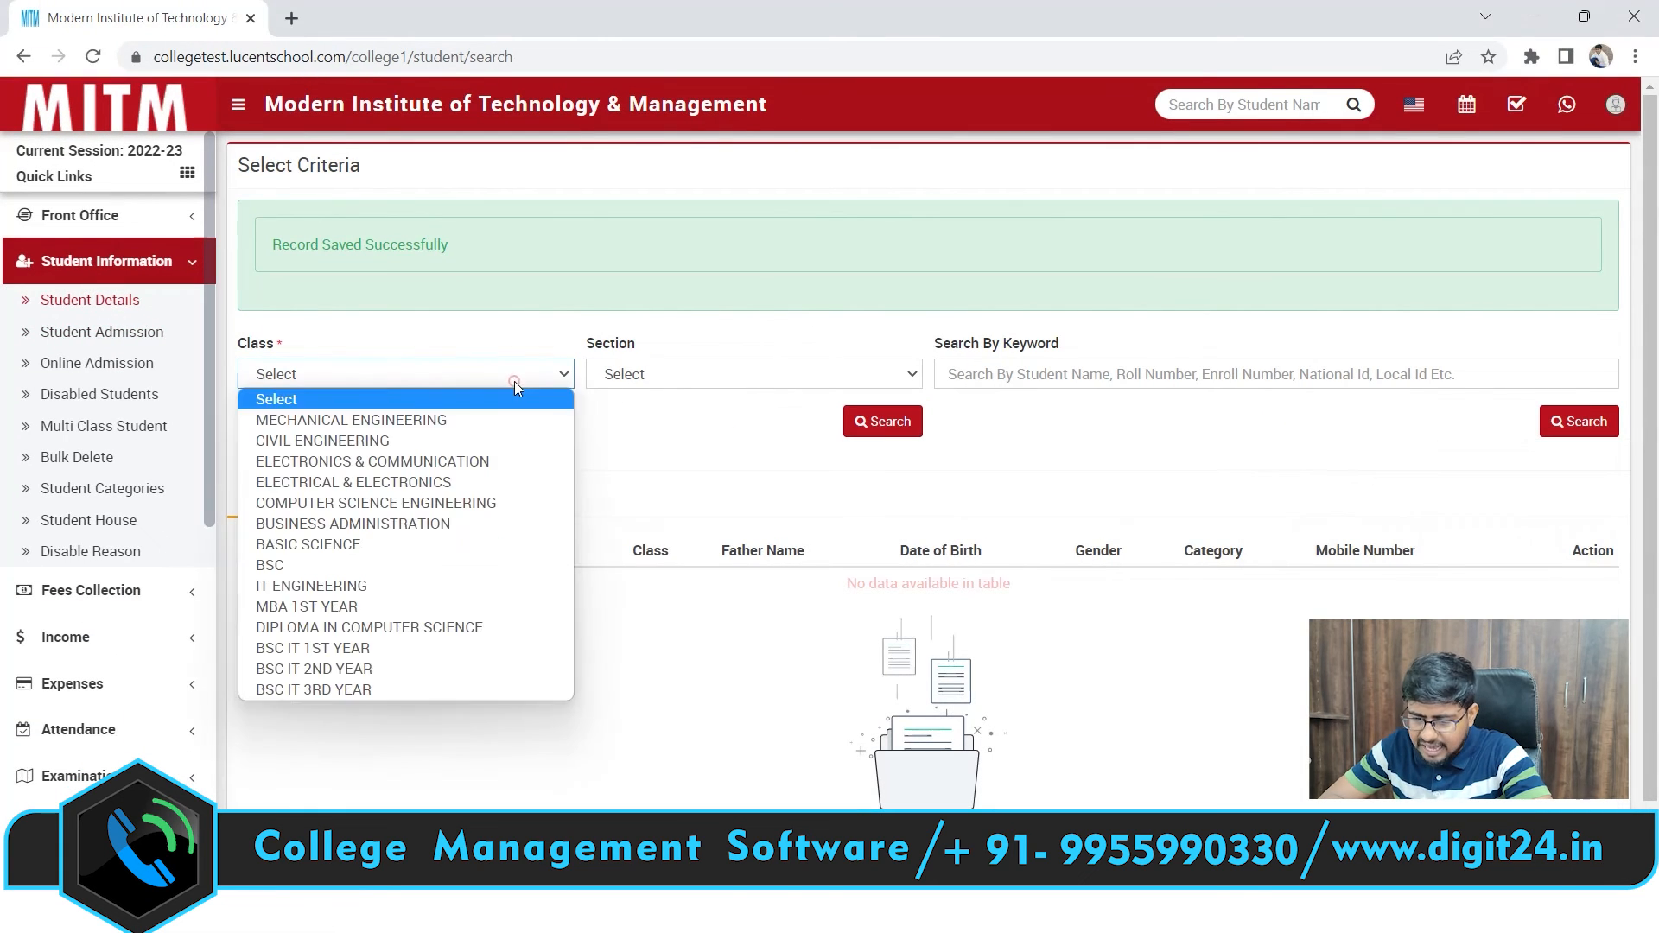
click(347, 603)
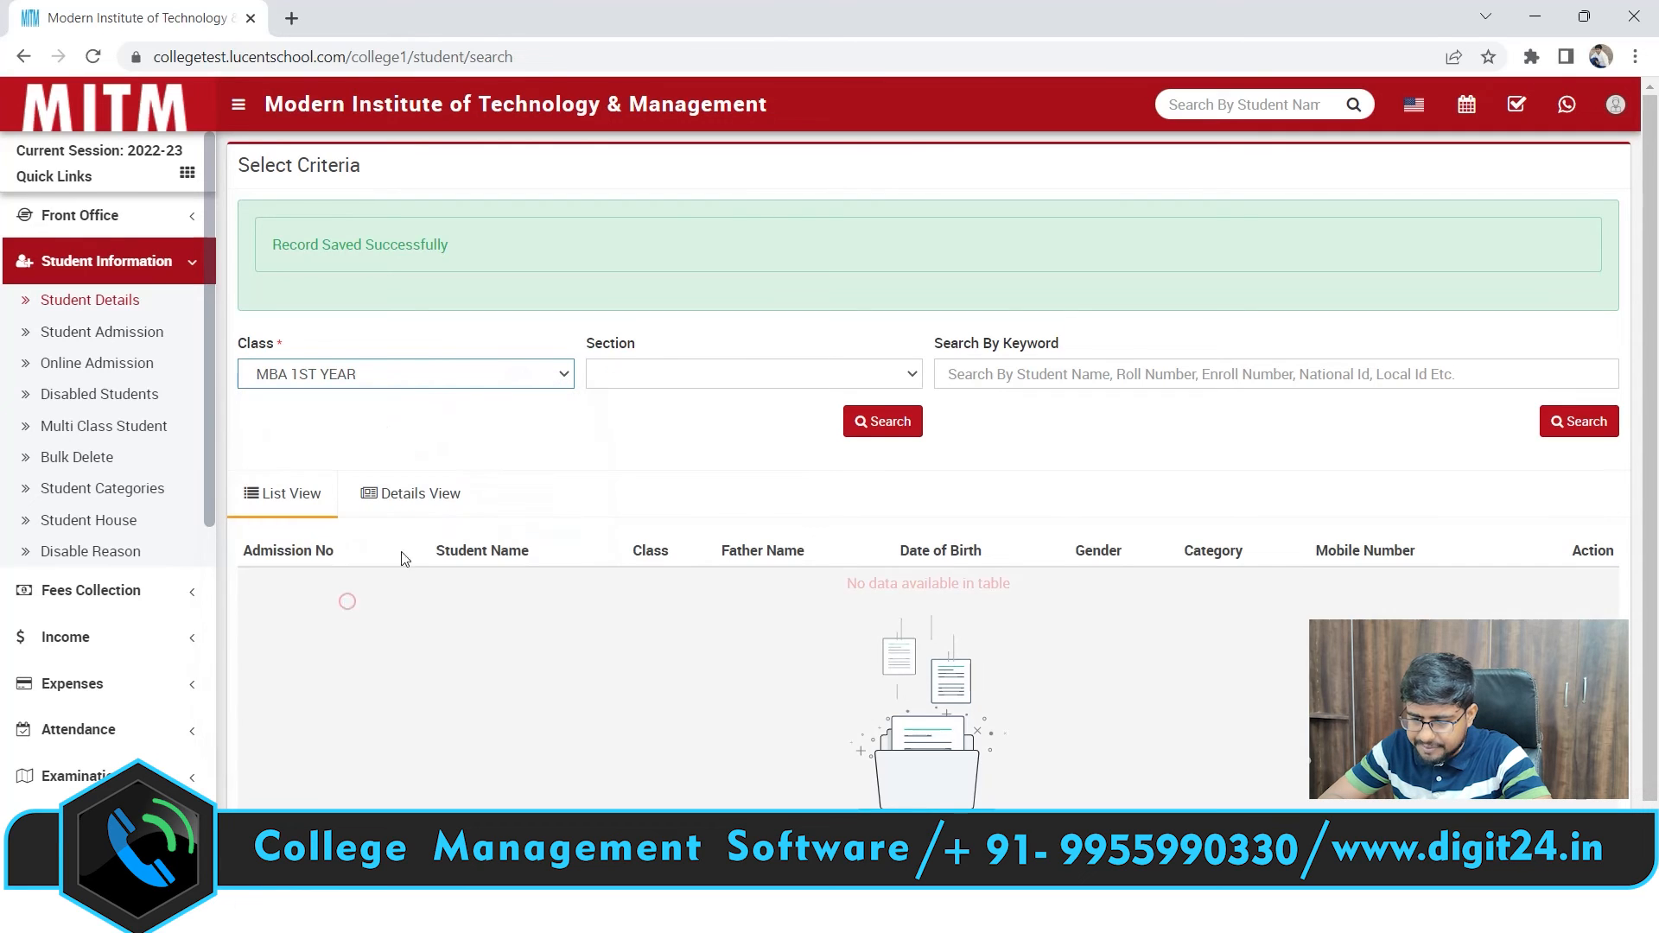
click(760, 372)
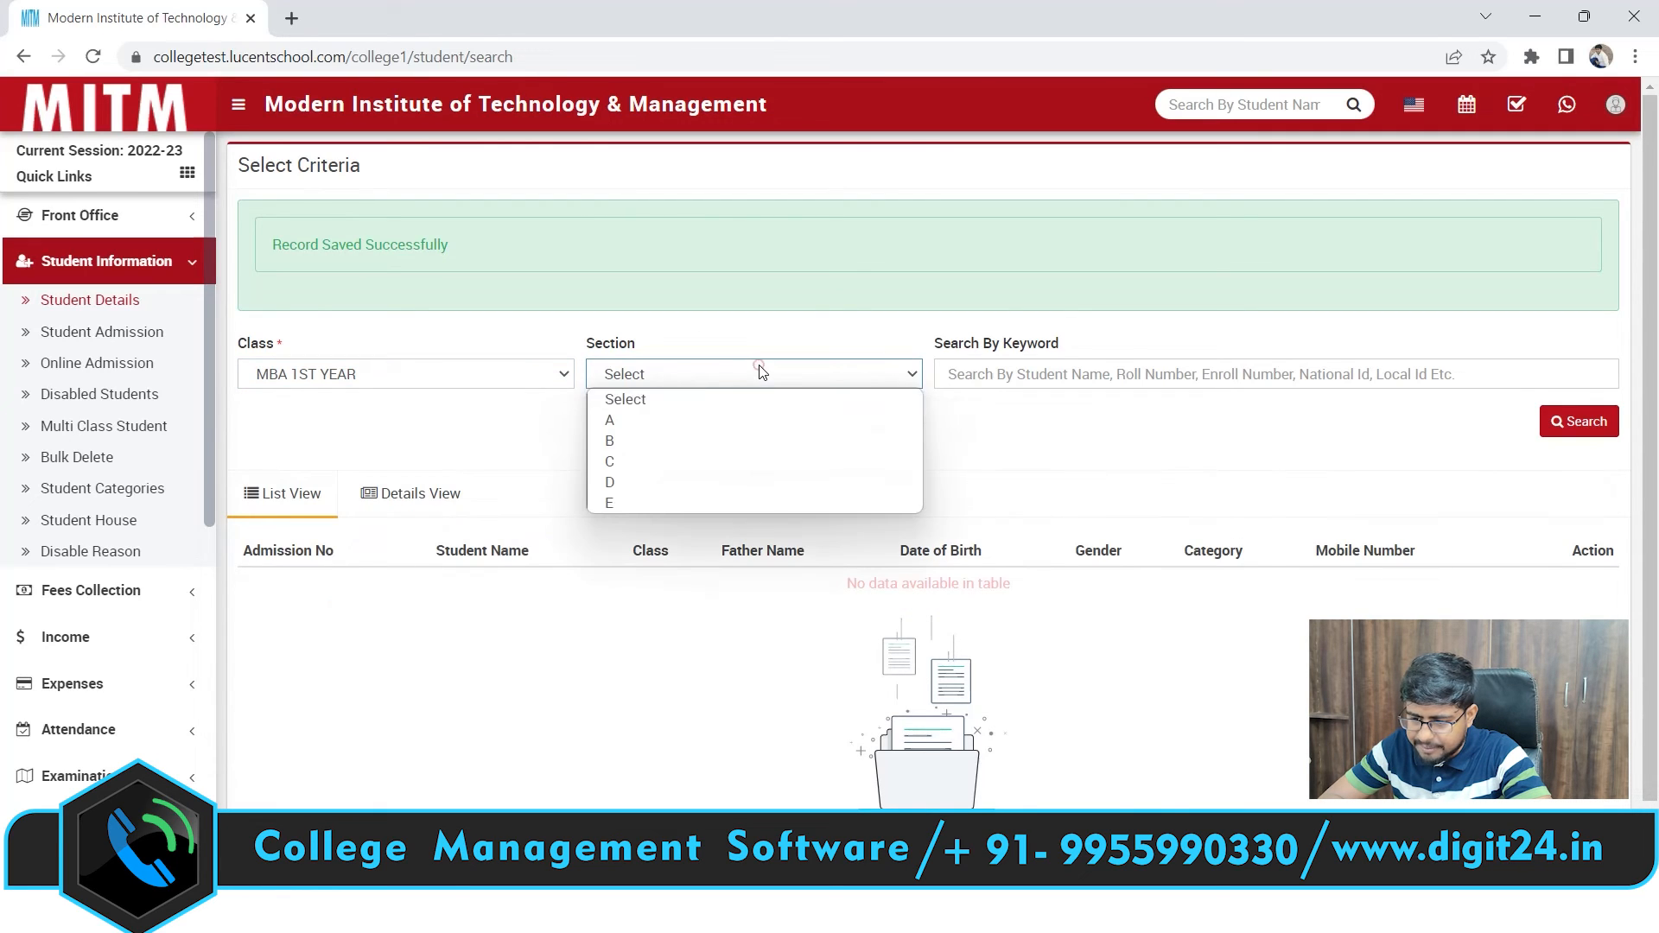
click(651, 419)
click(893, 427)
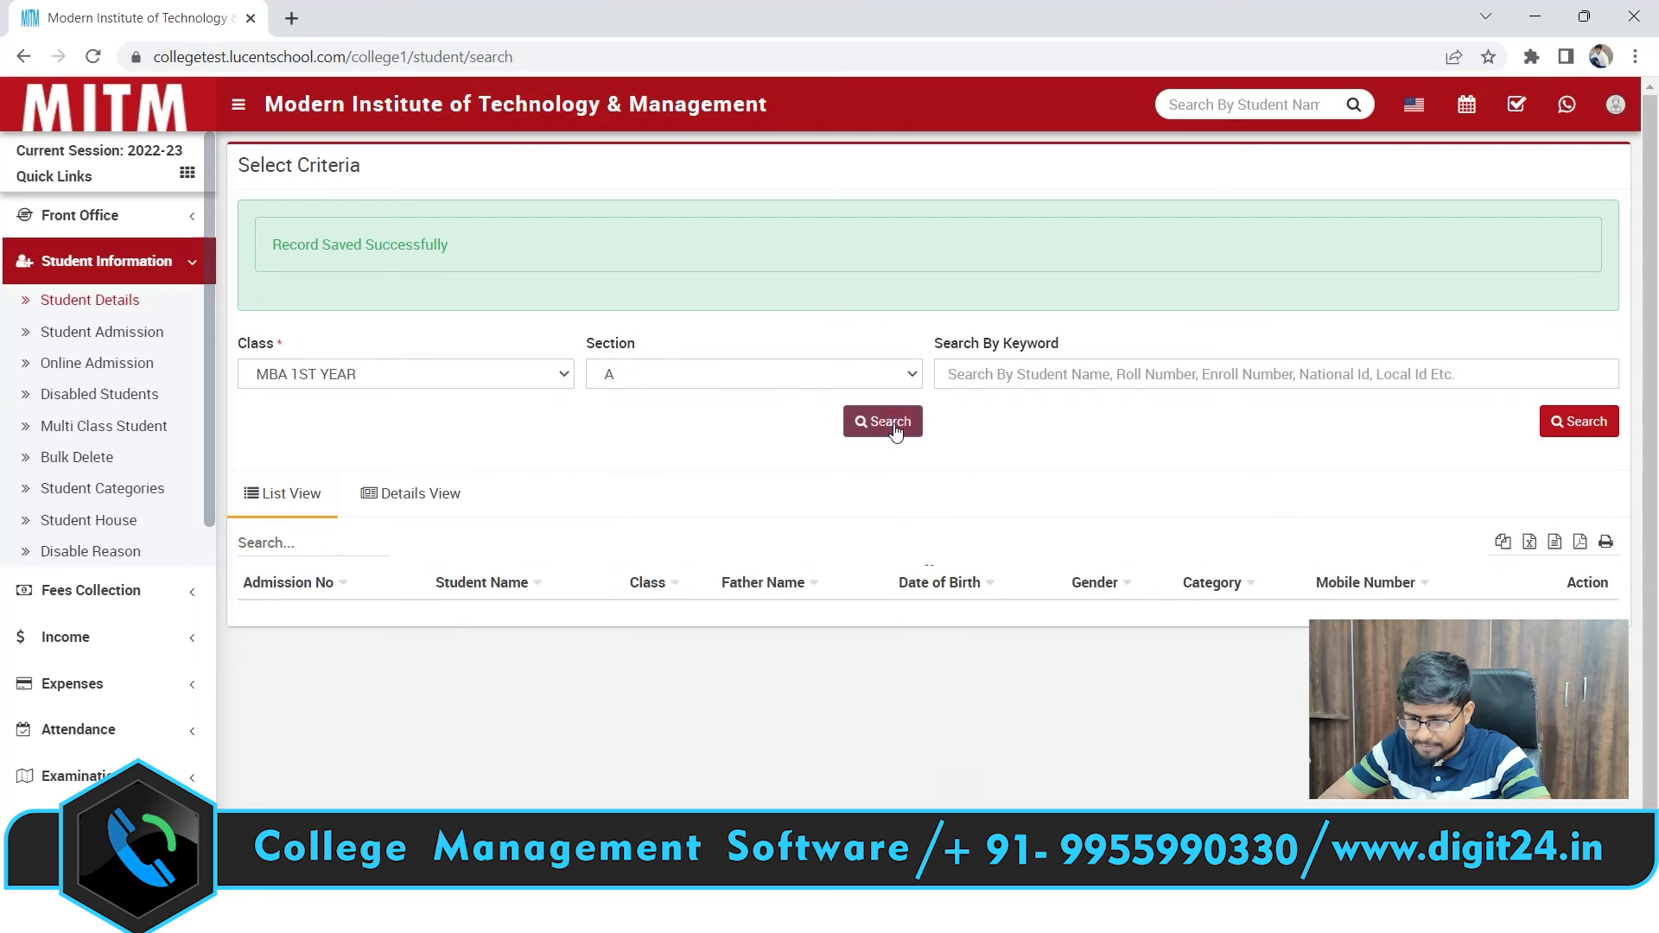
scroll(1657, 391, down, 1)
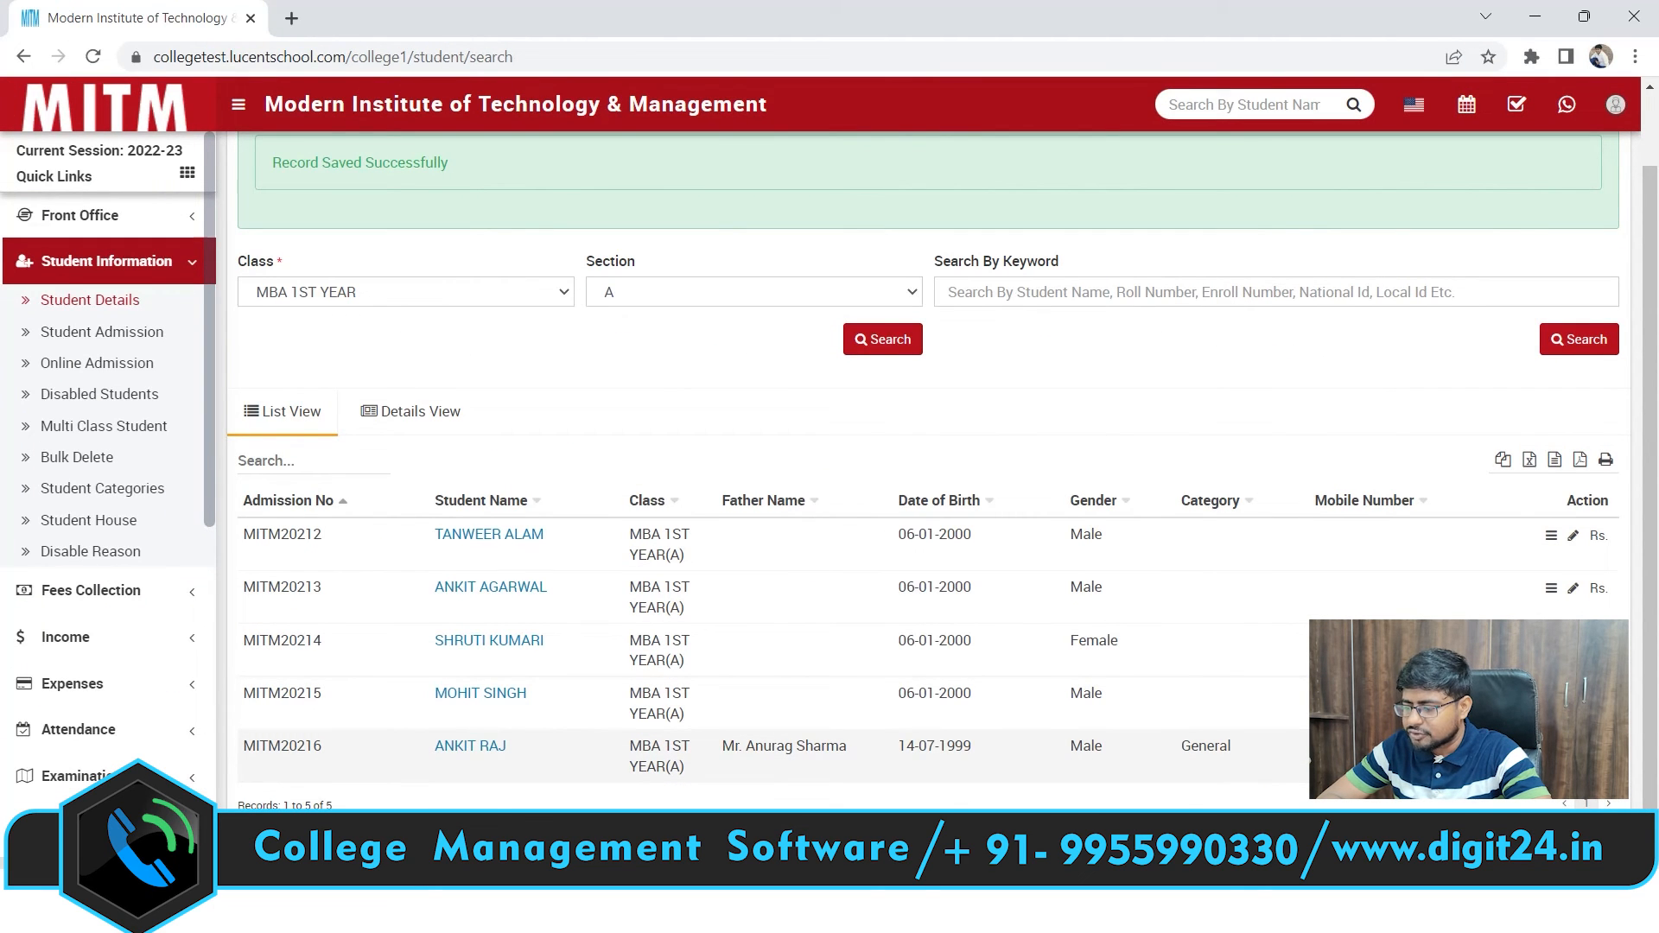
click(1552, 748)
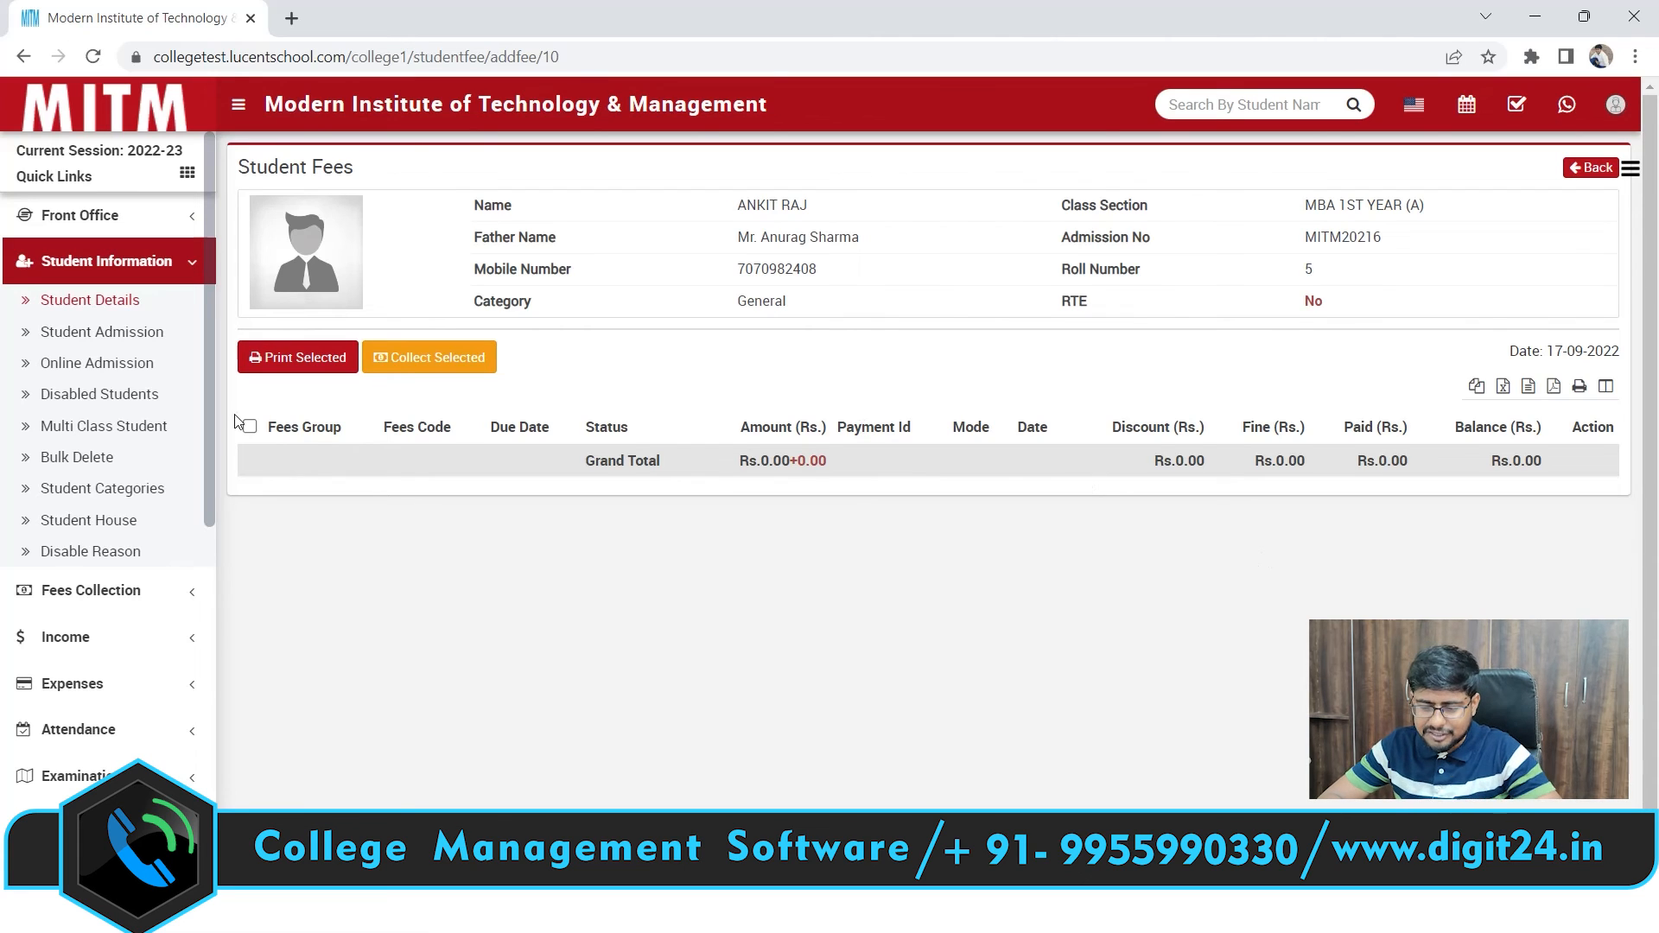
View the empty Online Admission student list, then expand Fees Collection in the sidebar
drag(209, 428, 209, 486)
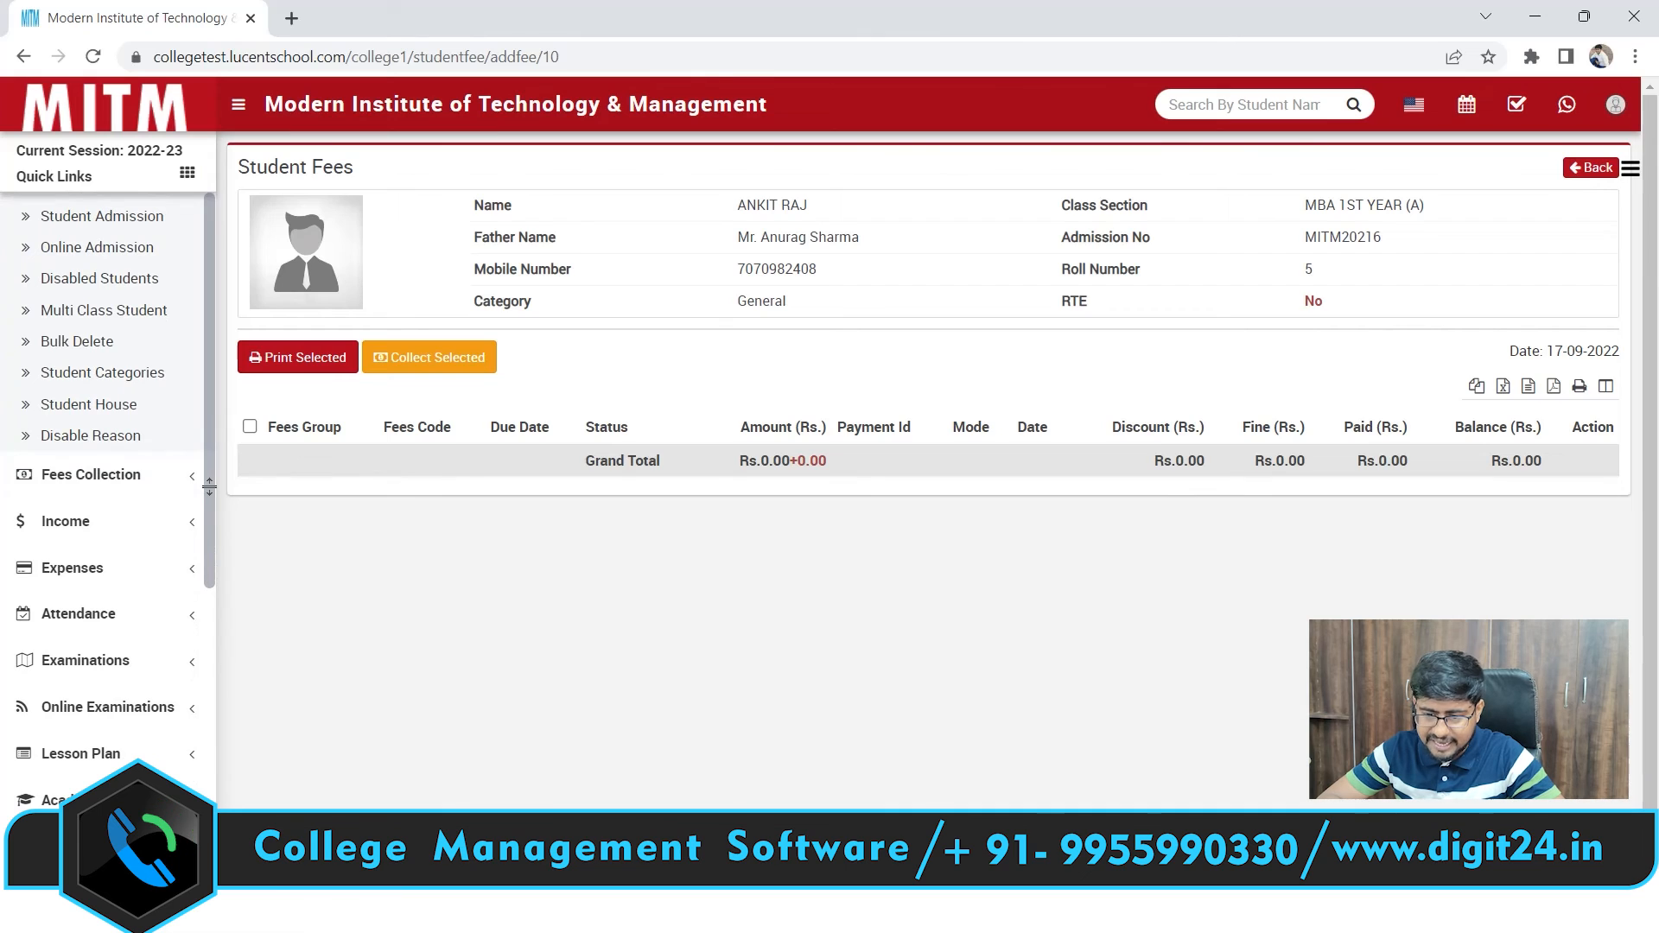
click(107, 250)
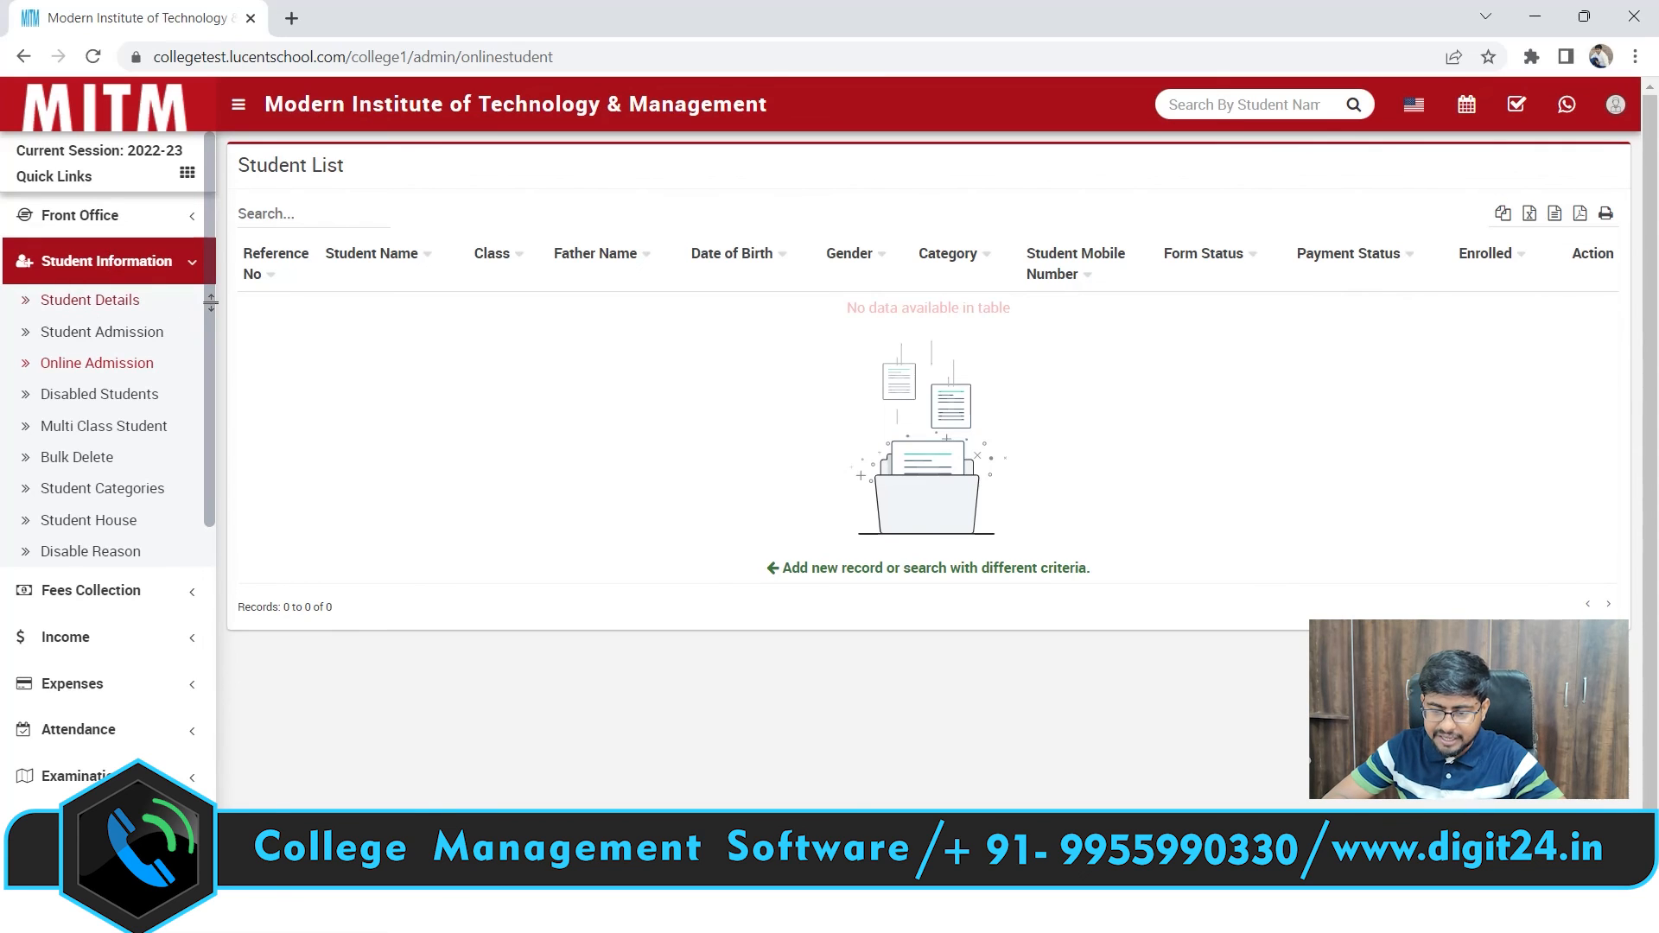
scroll(210, 302, down, 2)
click(147, 432)
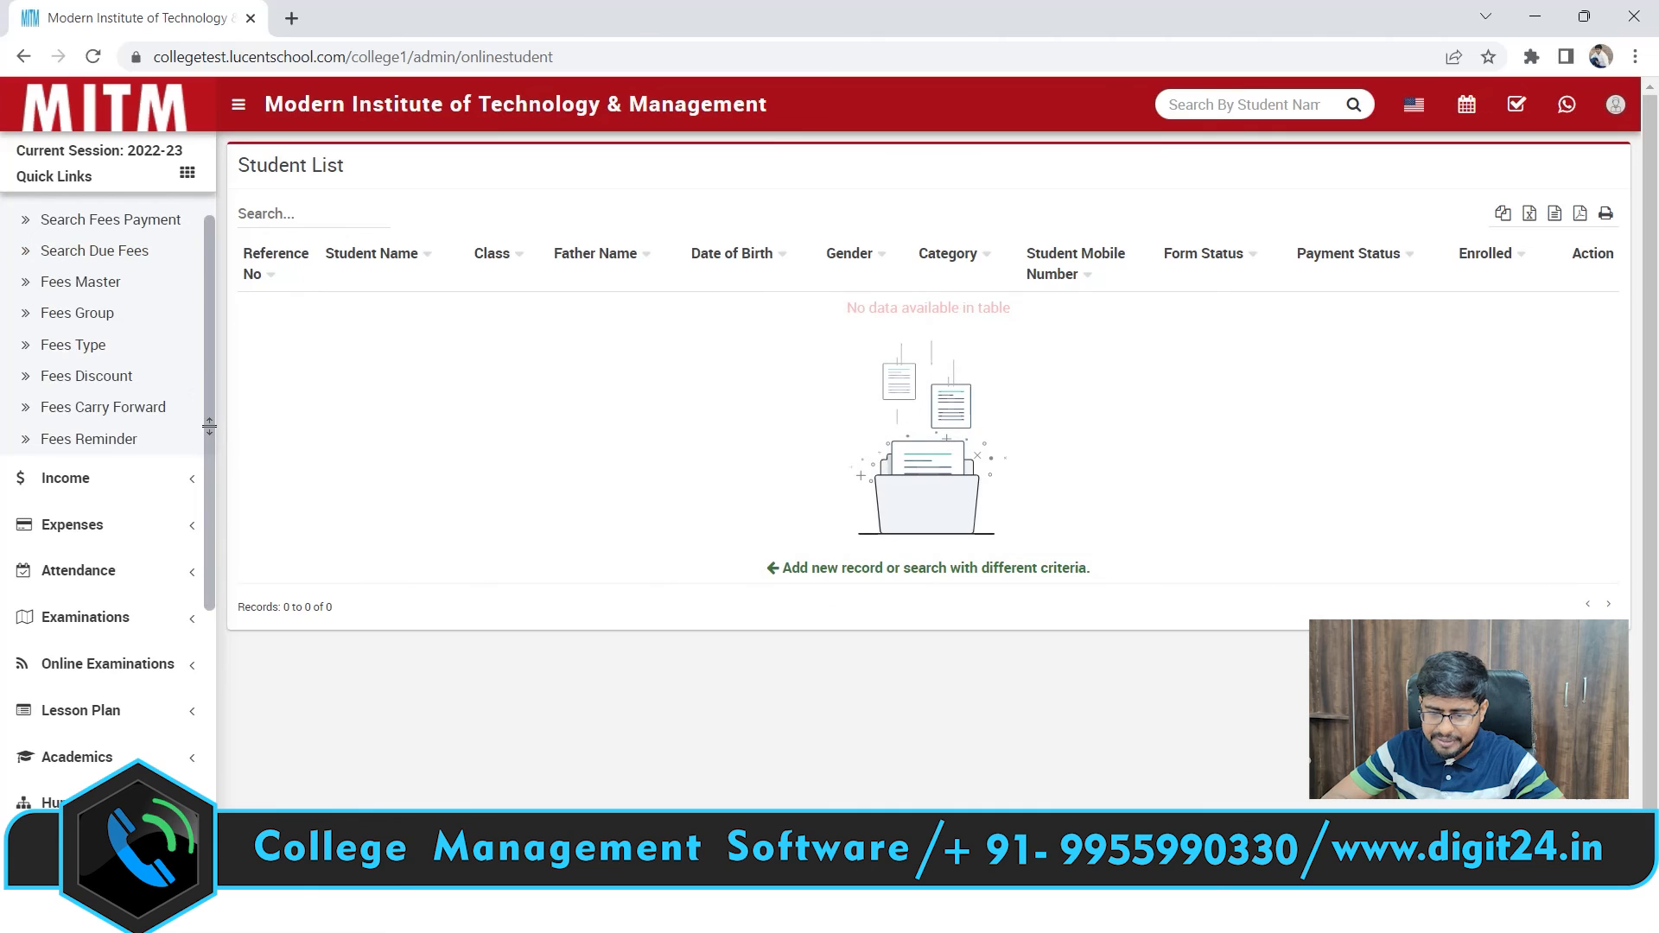
scroll(209, 425, up, 2)
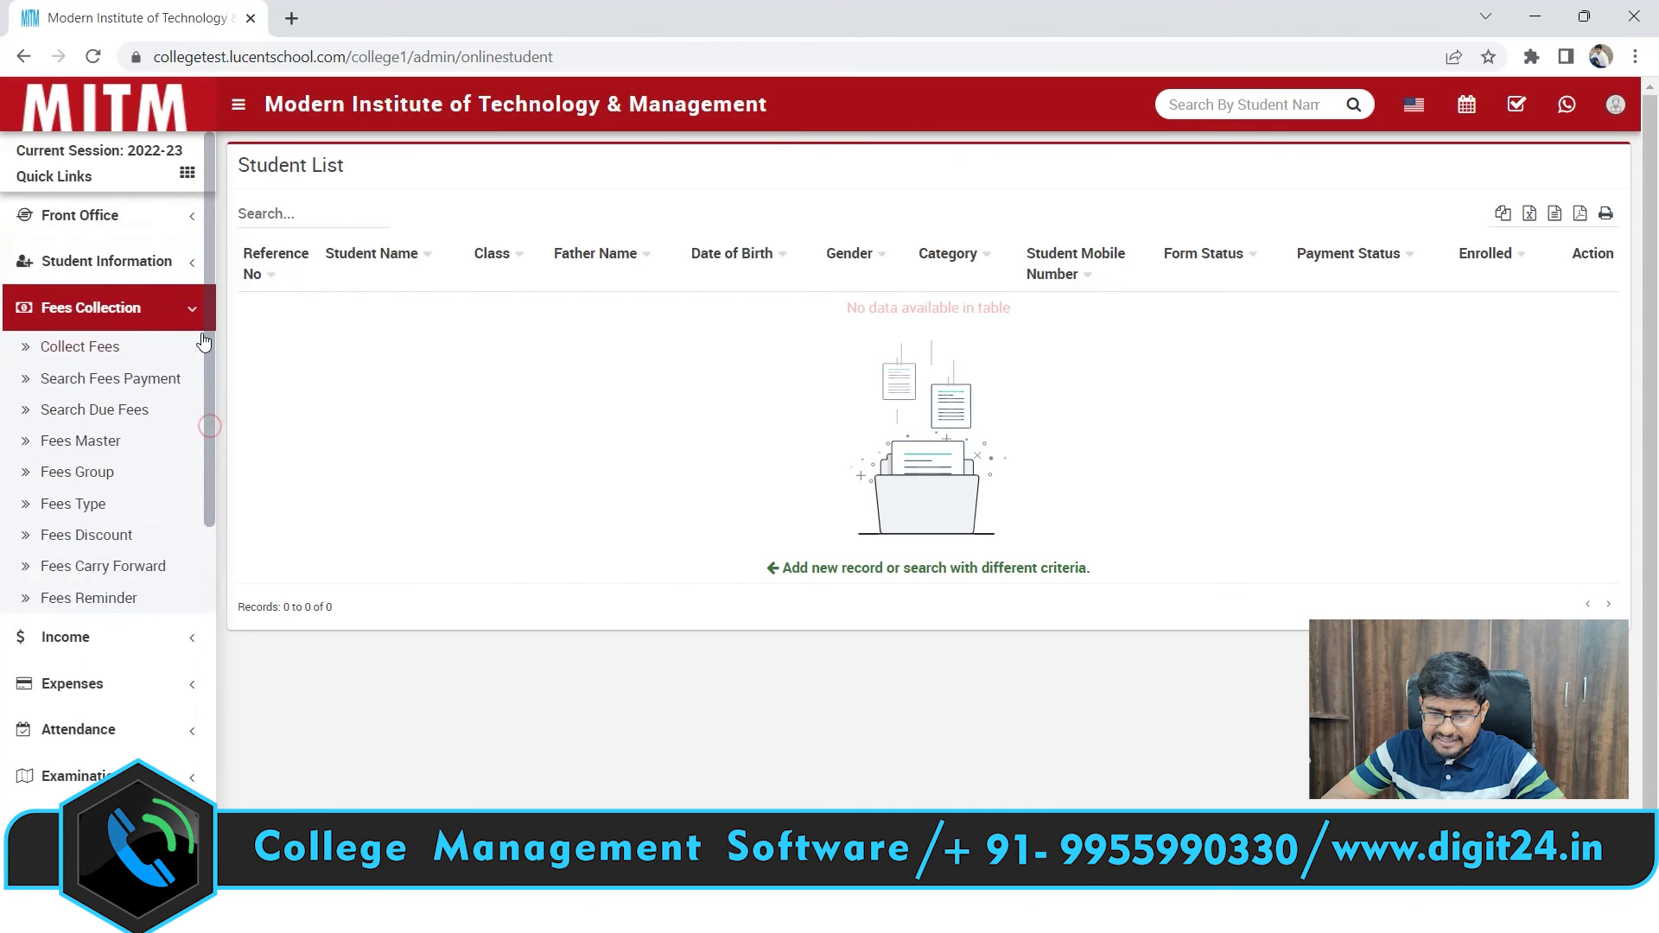
Search MBA 1ST YEAR section A in Collect Fees and view the new student's fee records
click(84, 347)
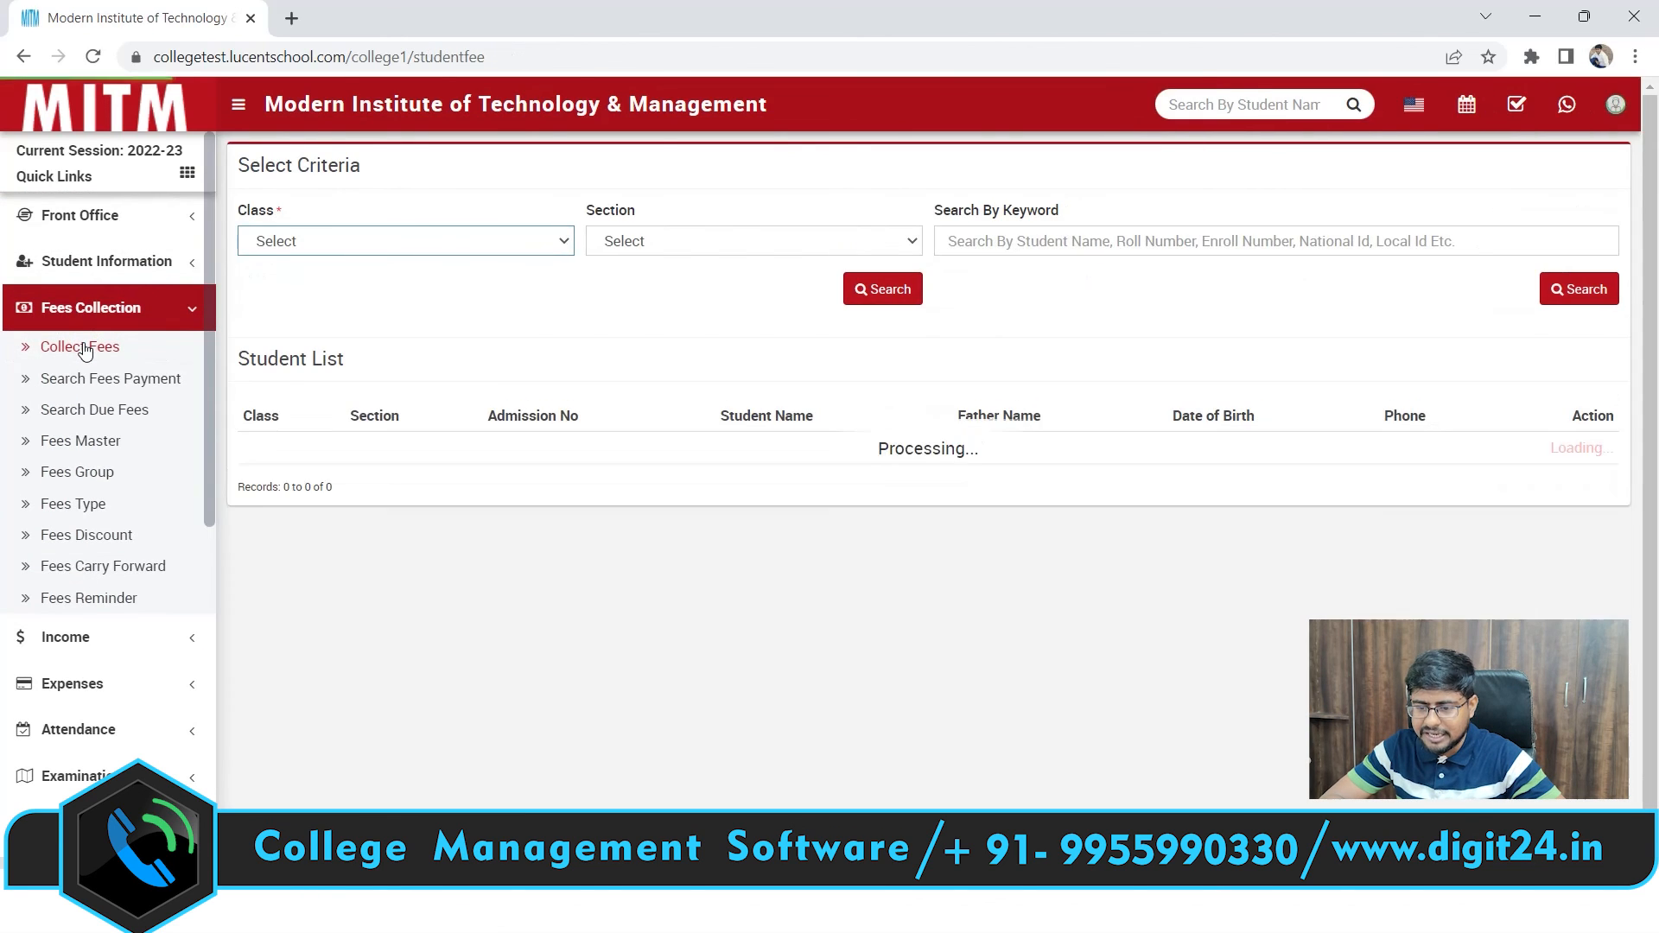
click(507, 249)
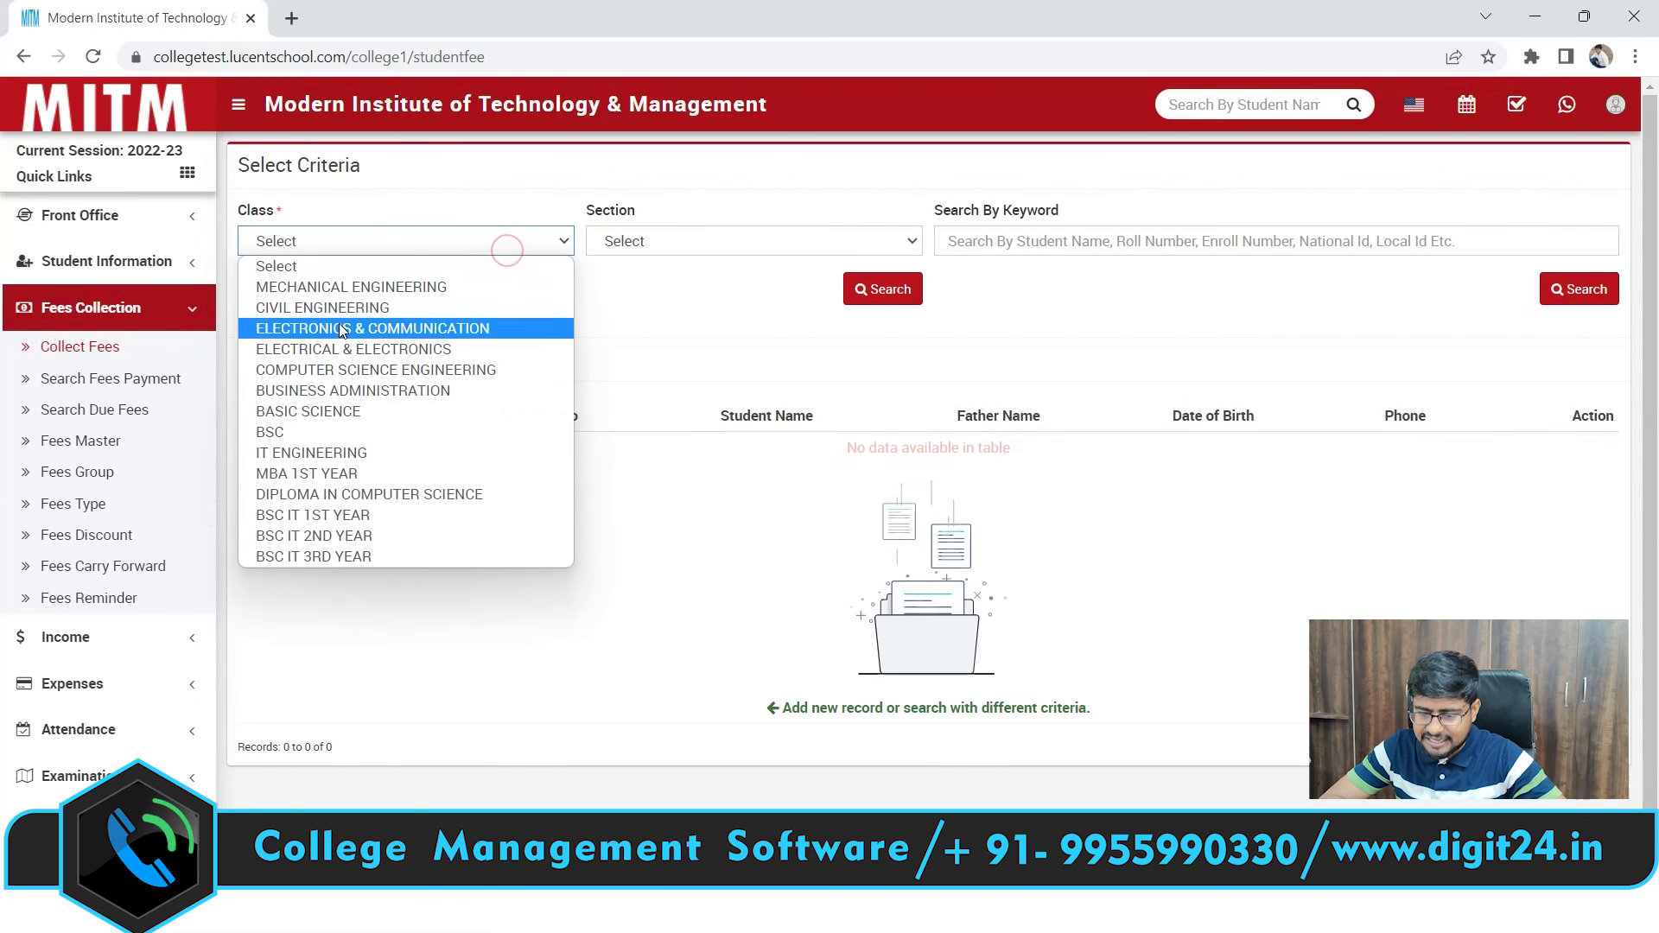
click(330, 472)
click(725, 238)
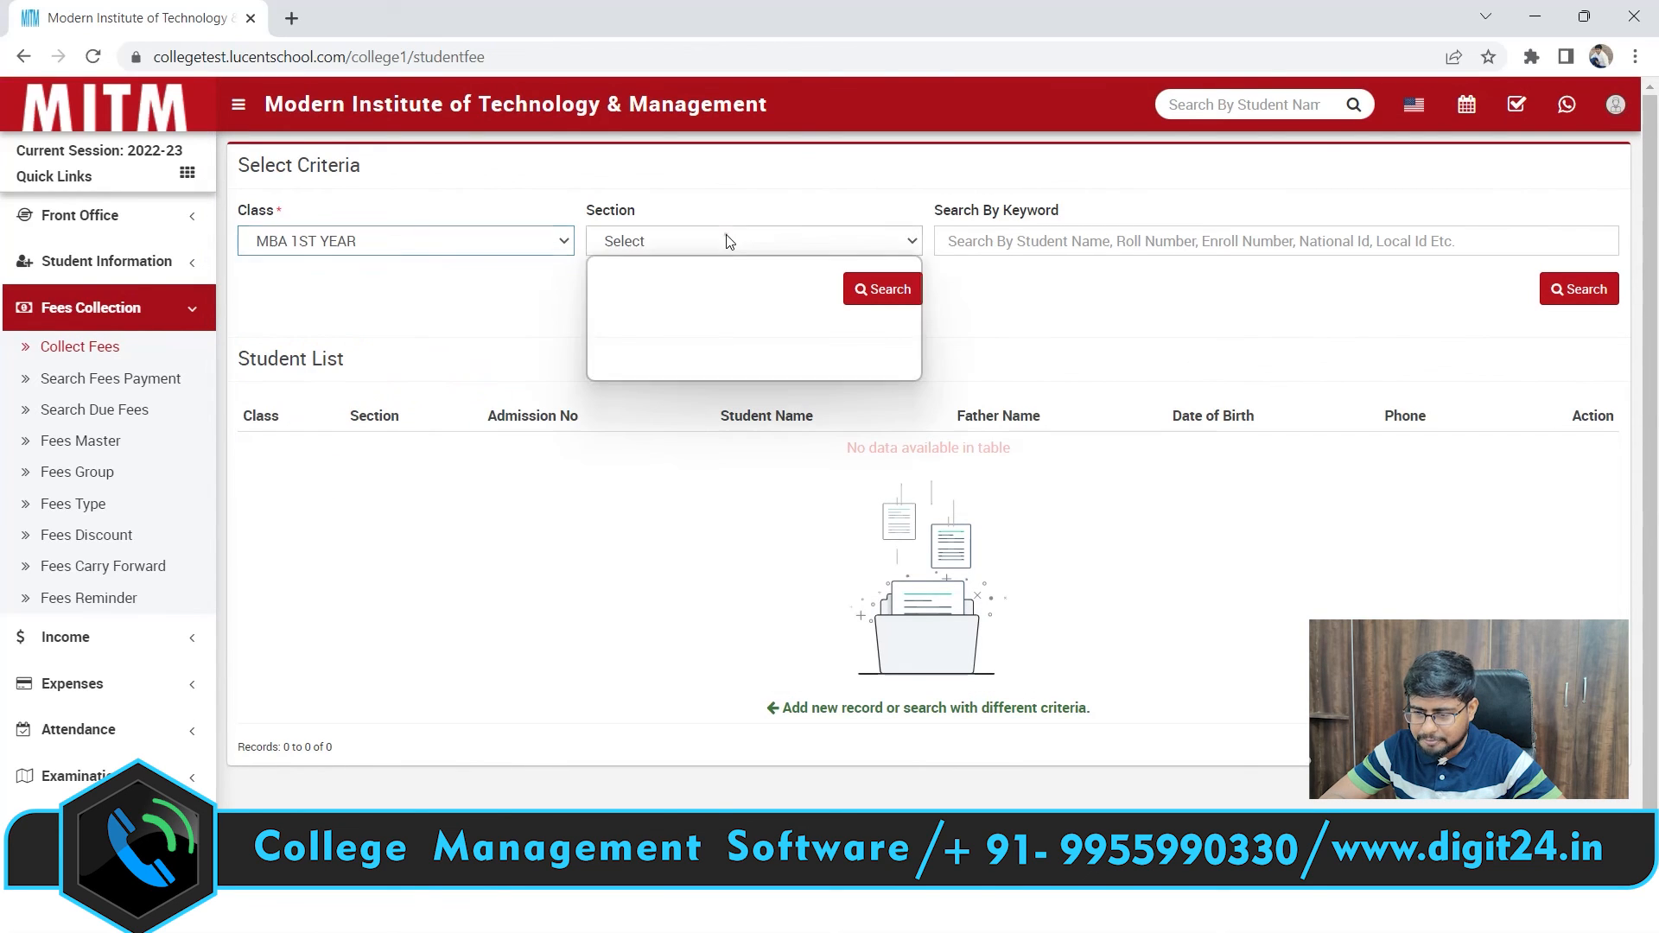
click(658, 288)
click(861, 291)
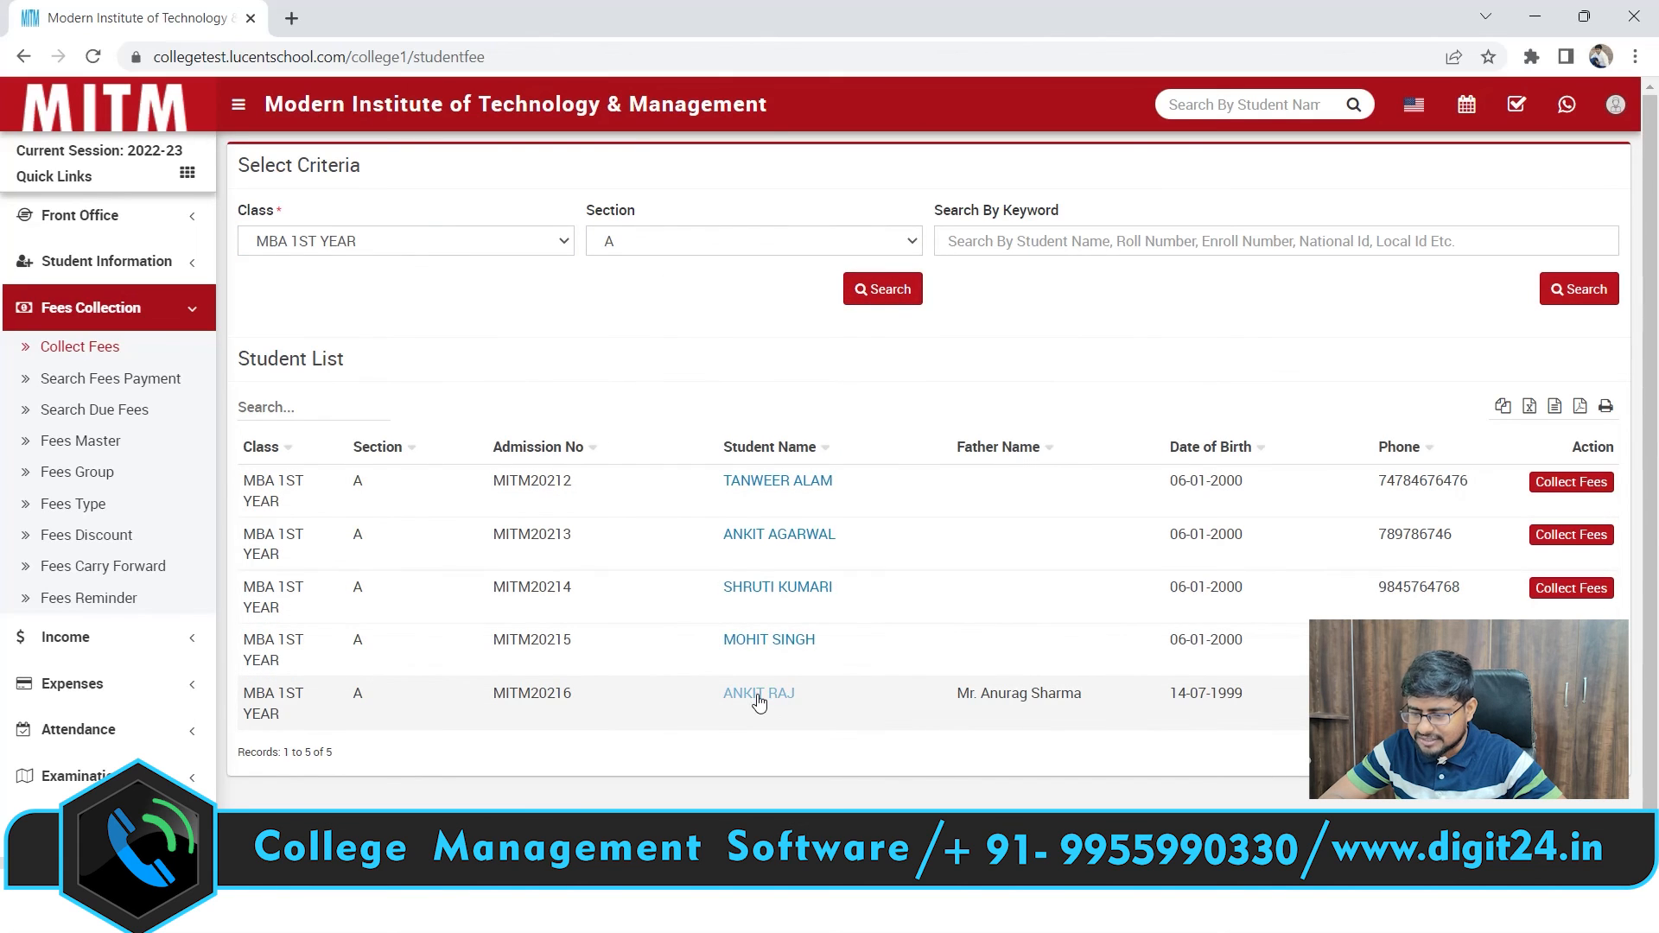
click(759, 697)
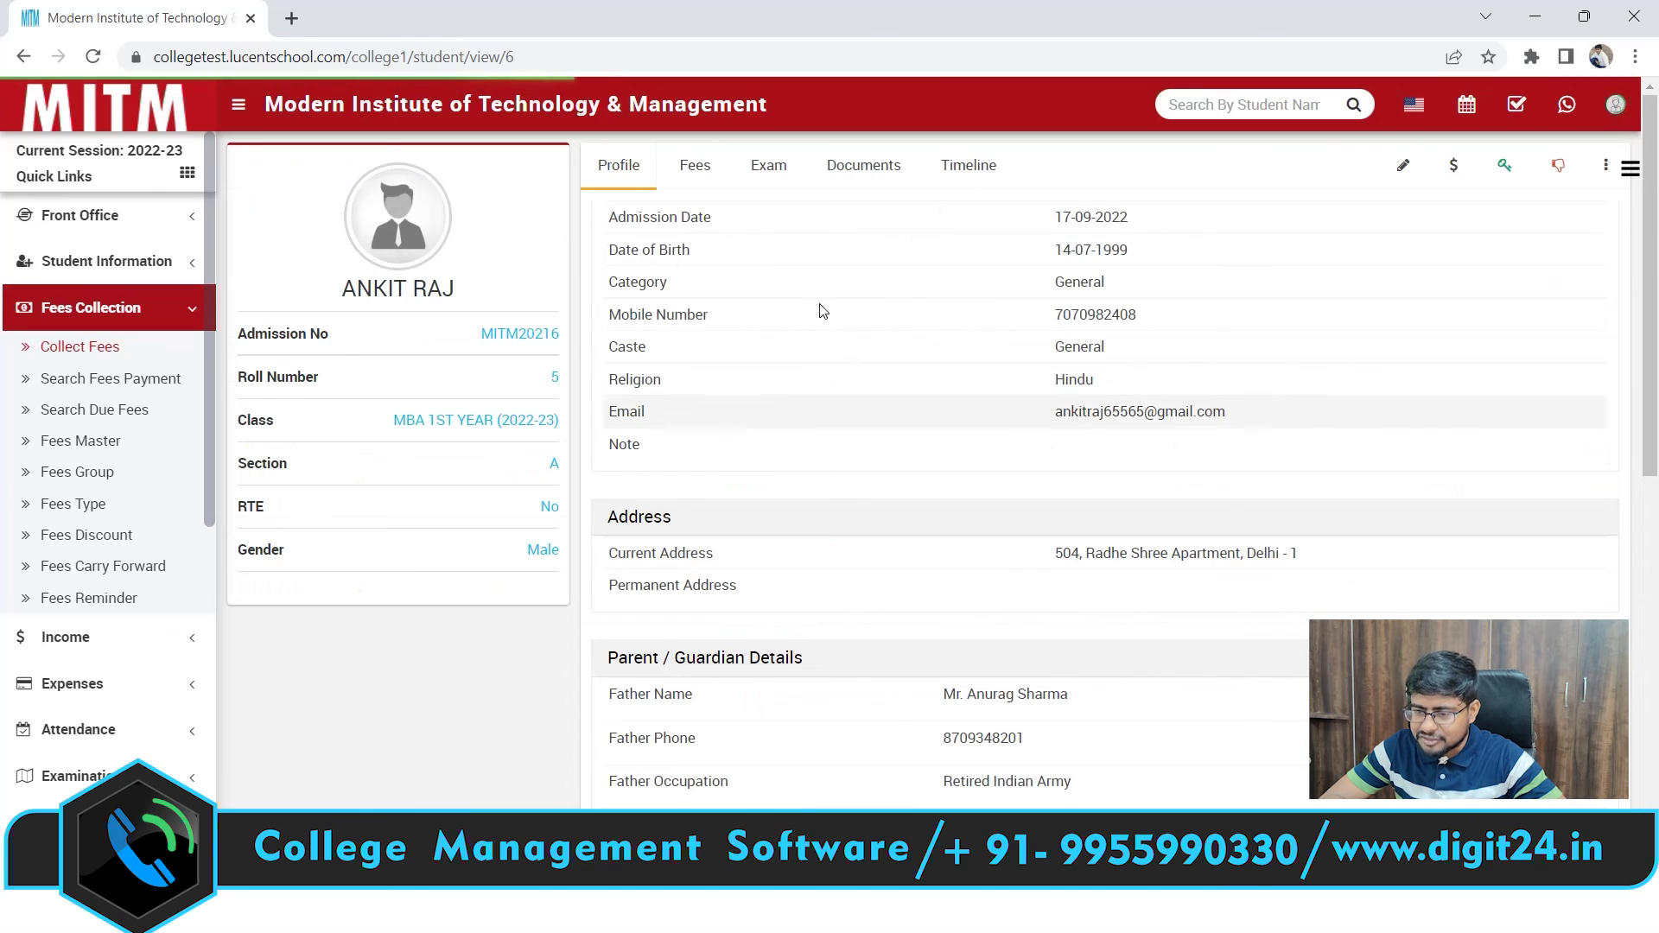
click(683, 172)
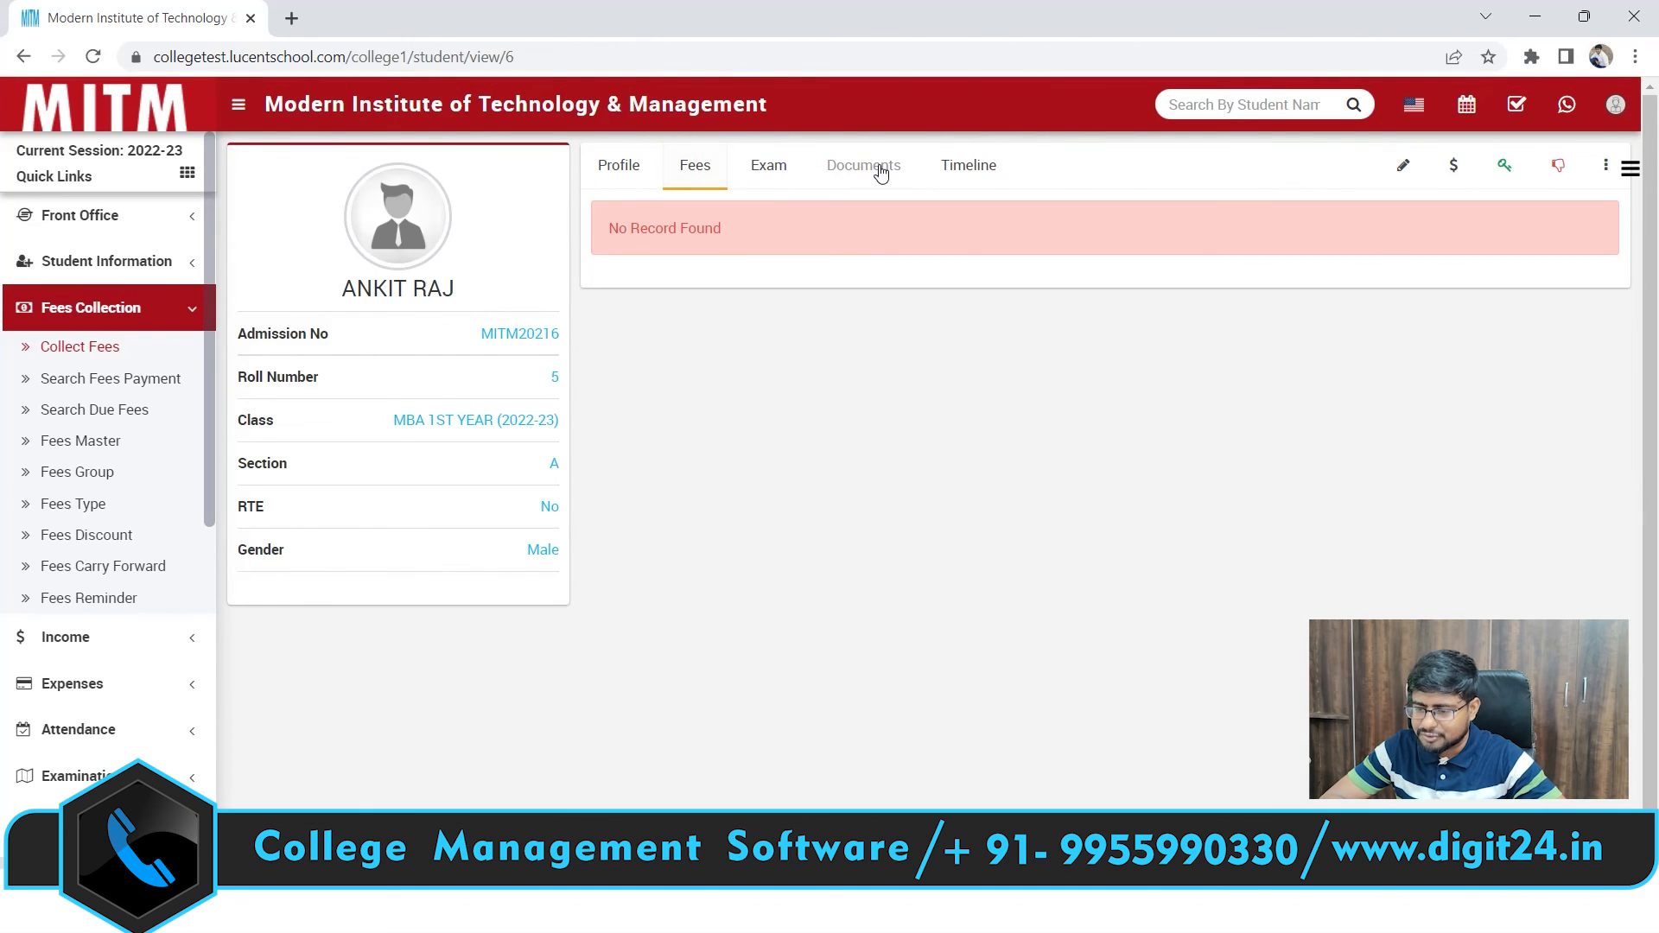
Repeat the Collect Fees search for MBA 1ST YEAR section A students
click(87, 355)
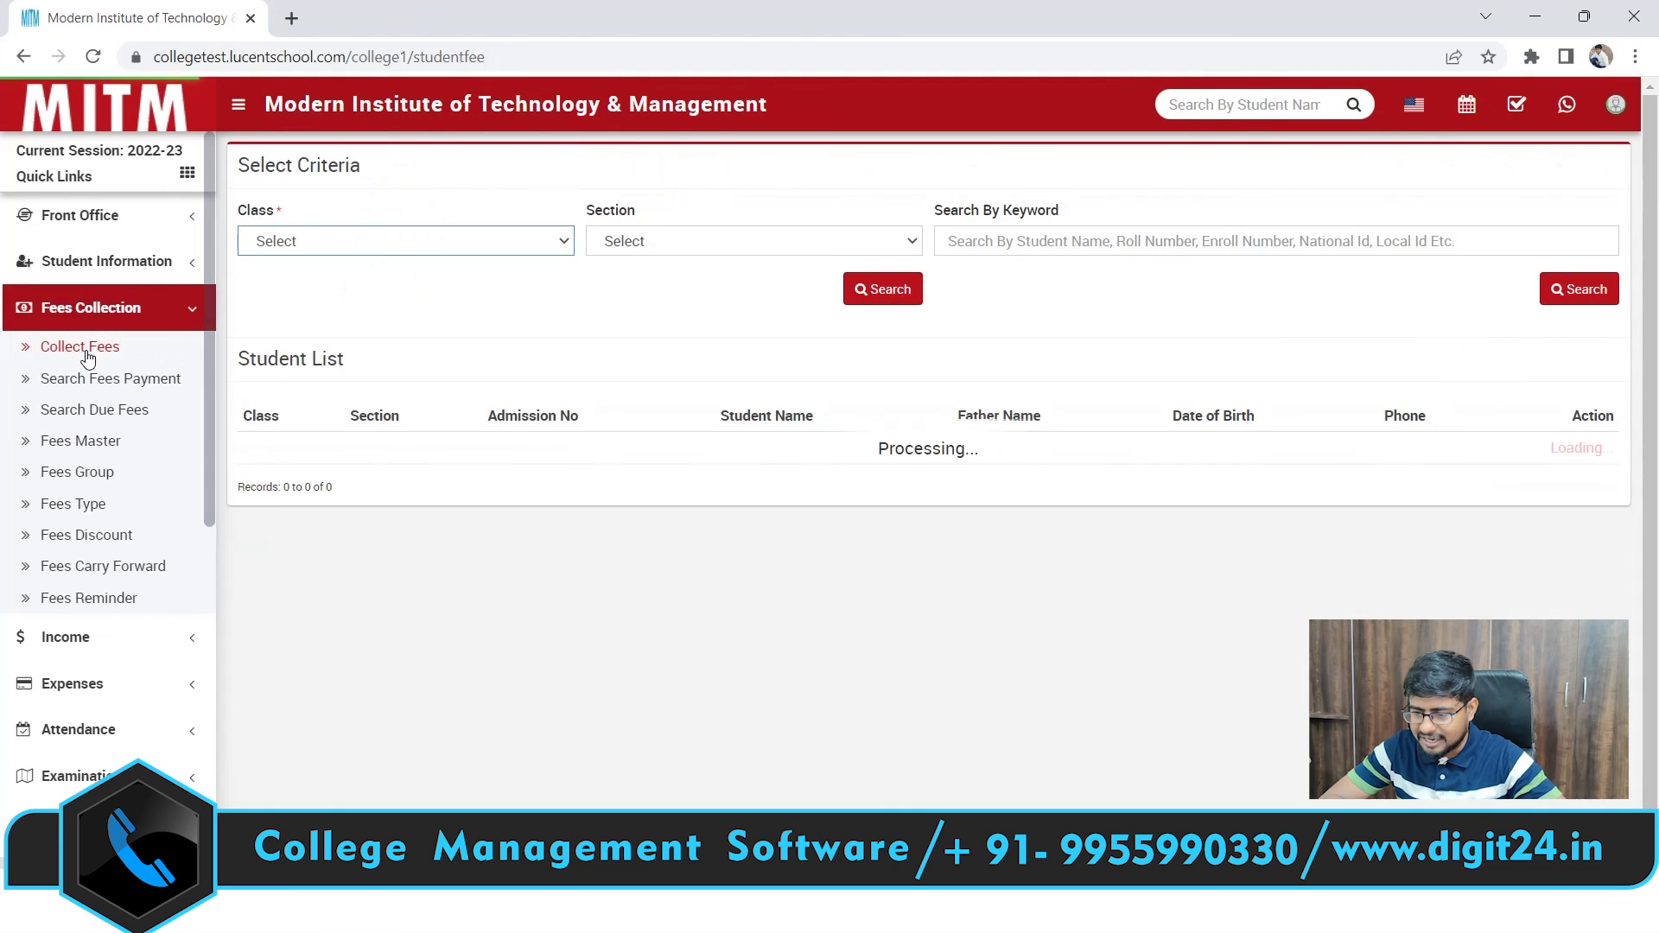
click(499, 238)
click(335, 477)
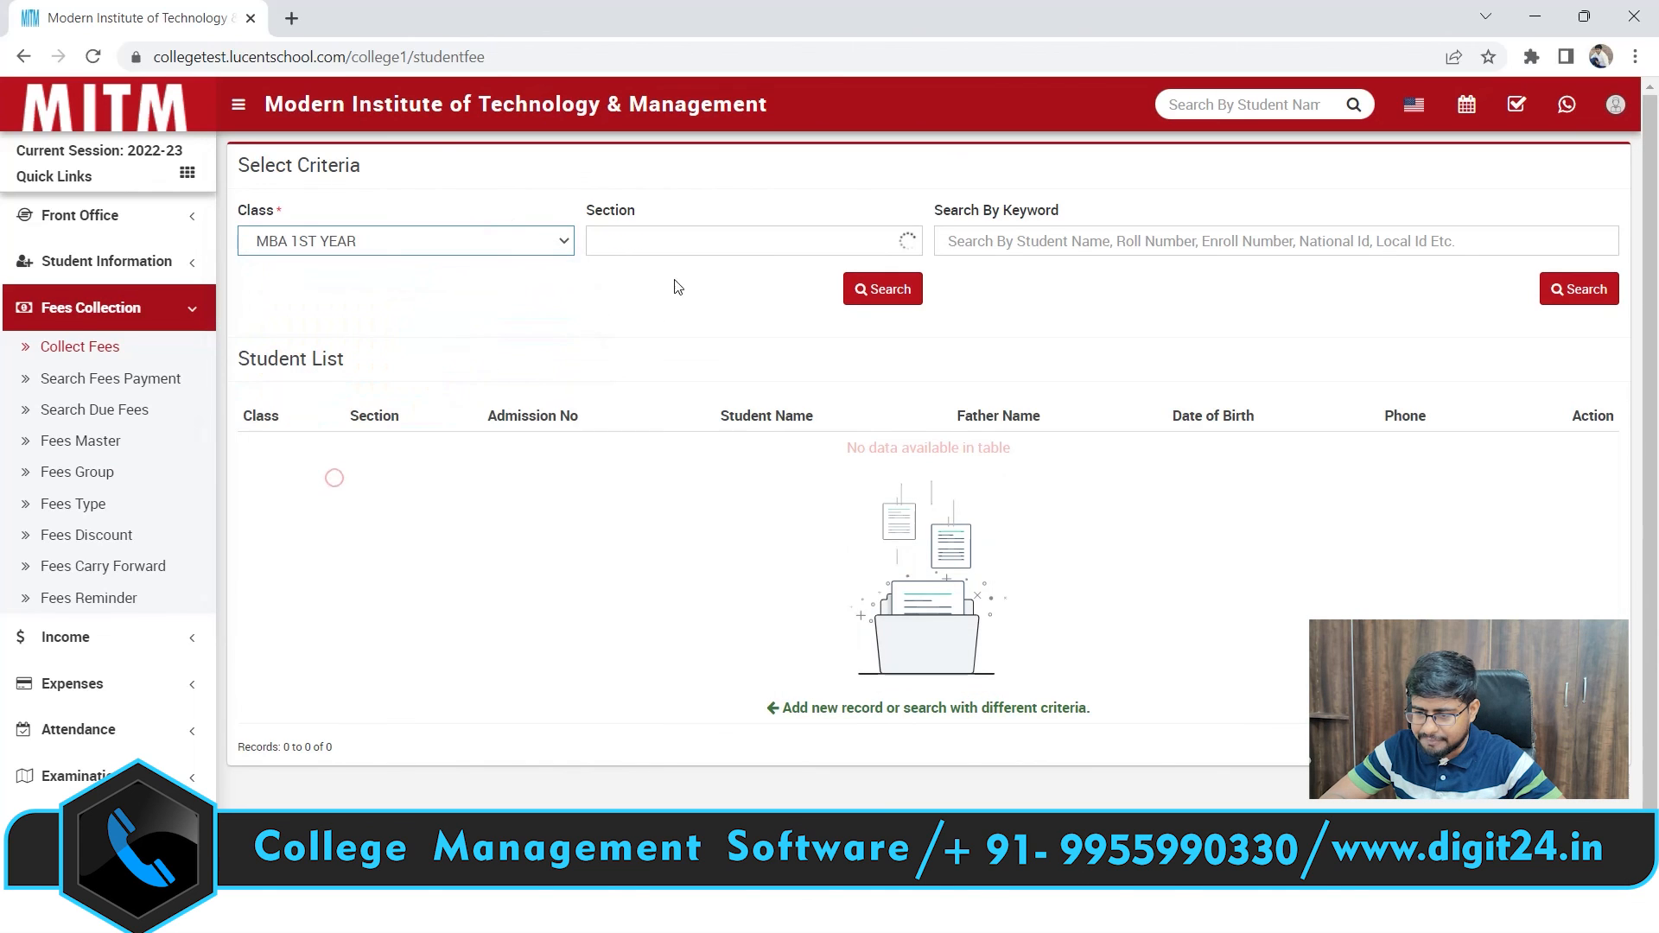
click(785, 241)
click(640, 290)
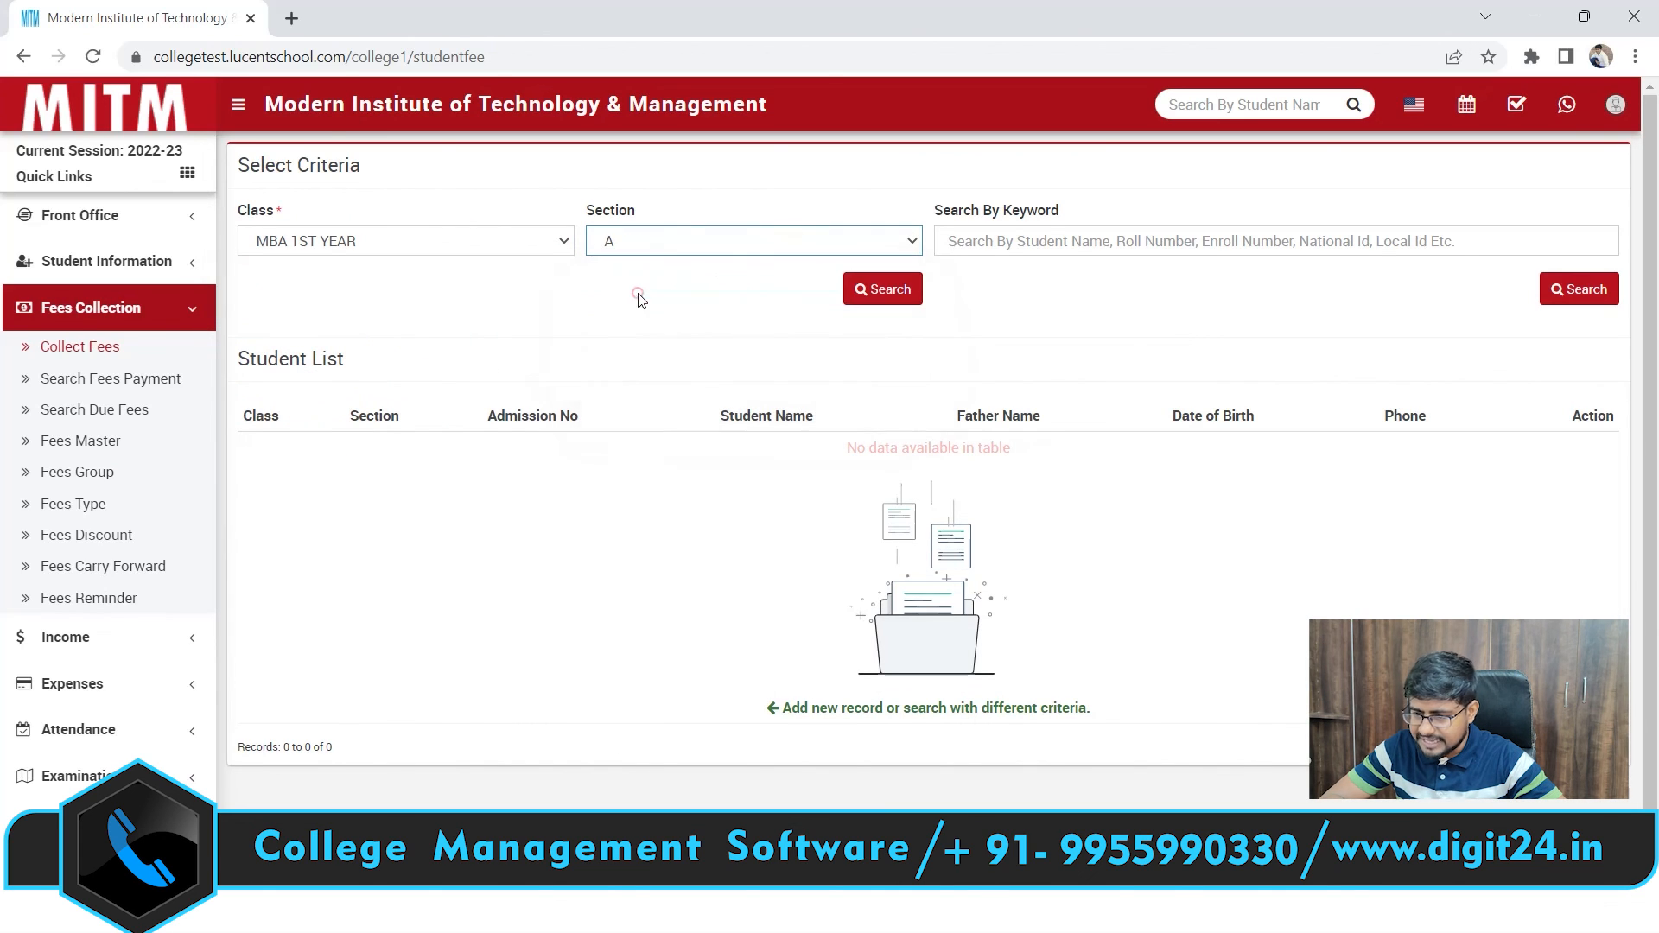
click(883, 290)
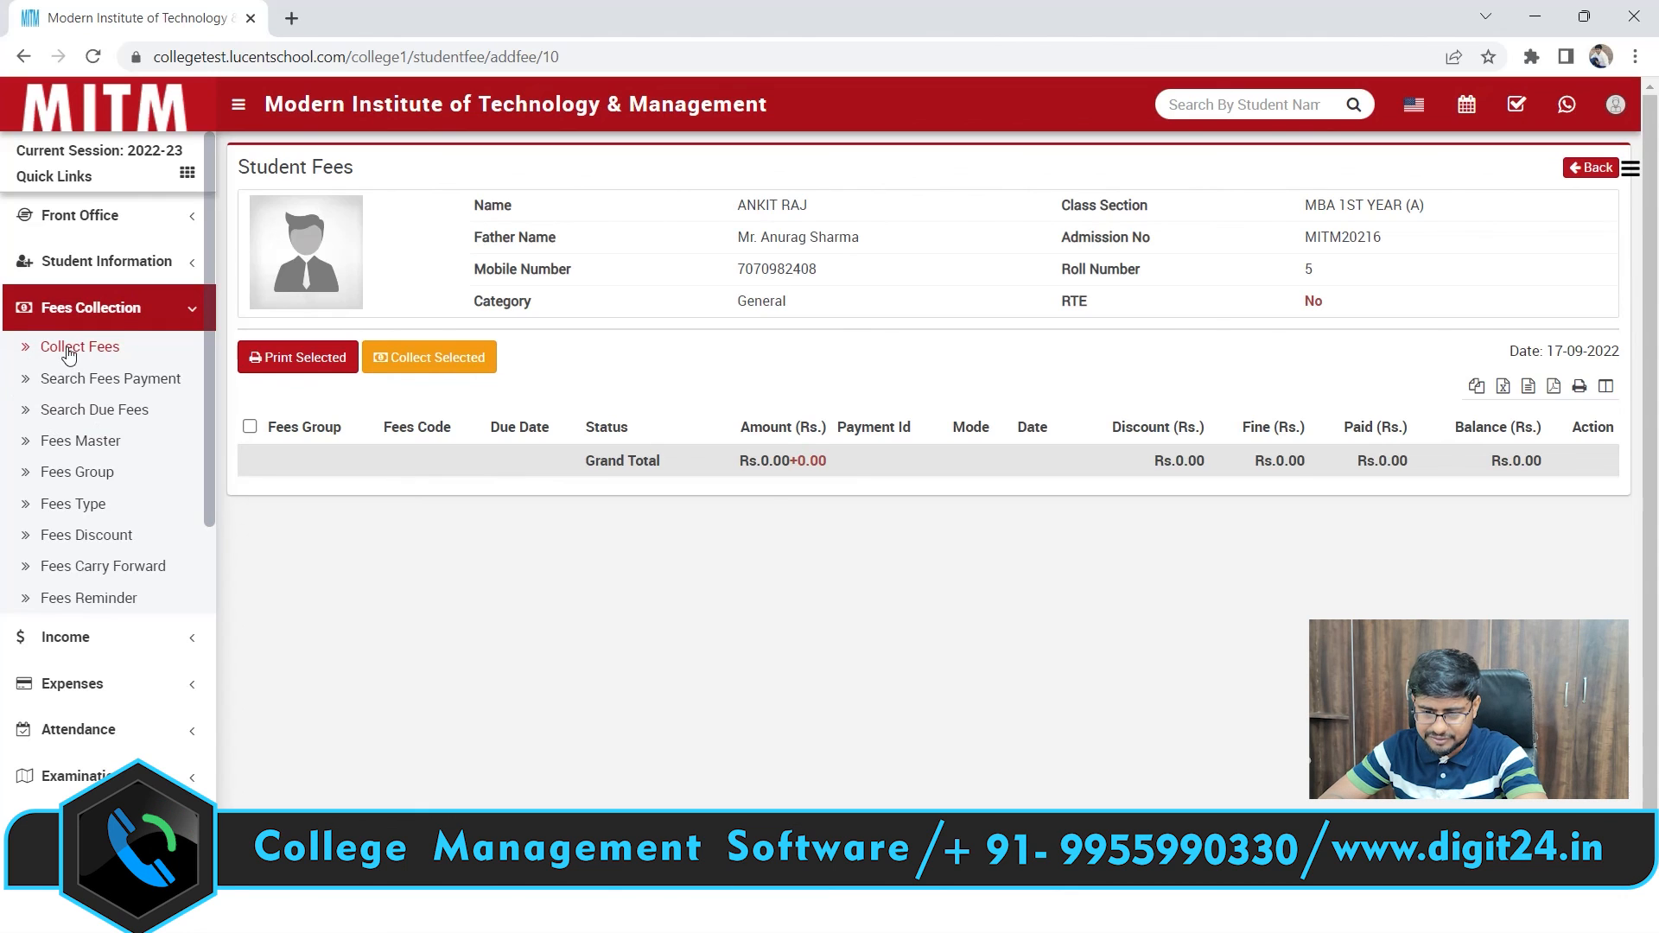
Return to Collect Fees, then reopen Student Admission from Student Information
click(99, 345)
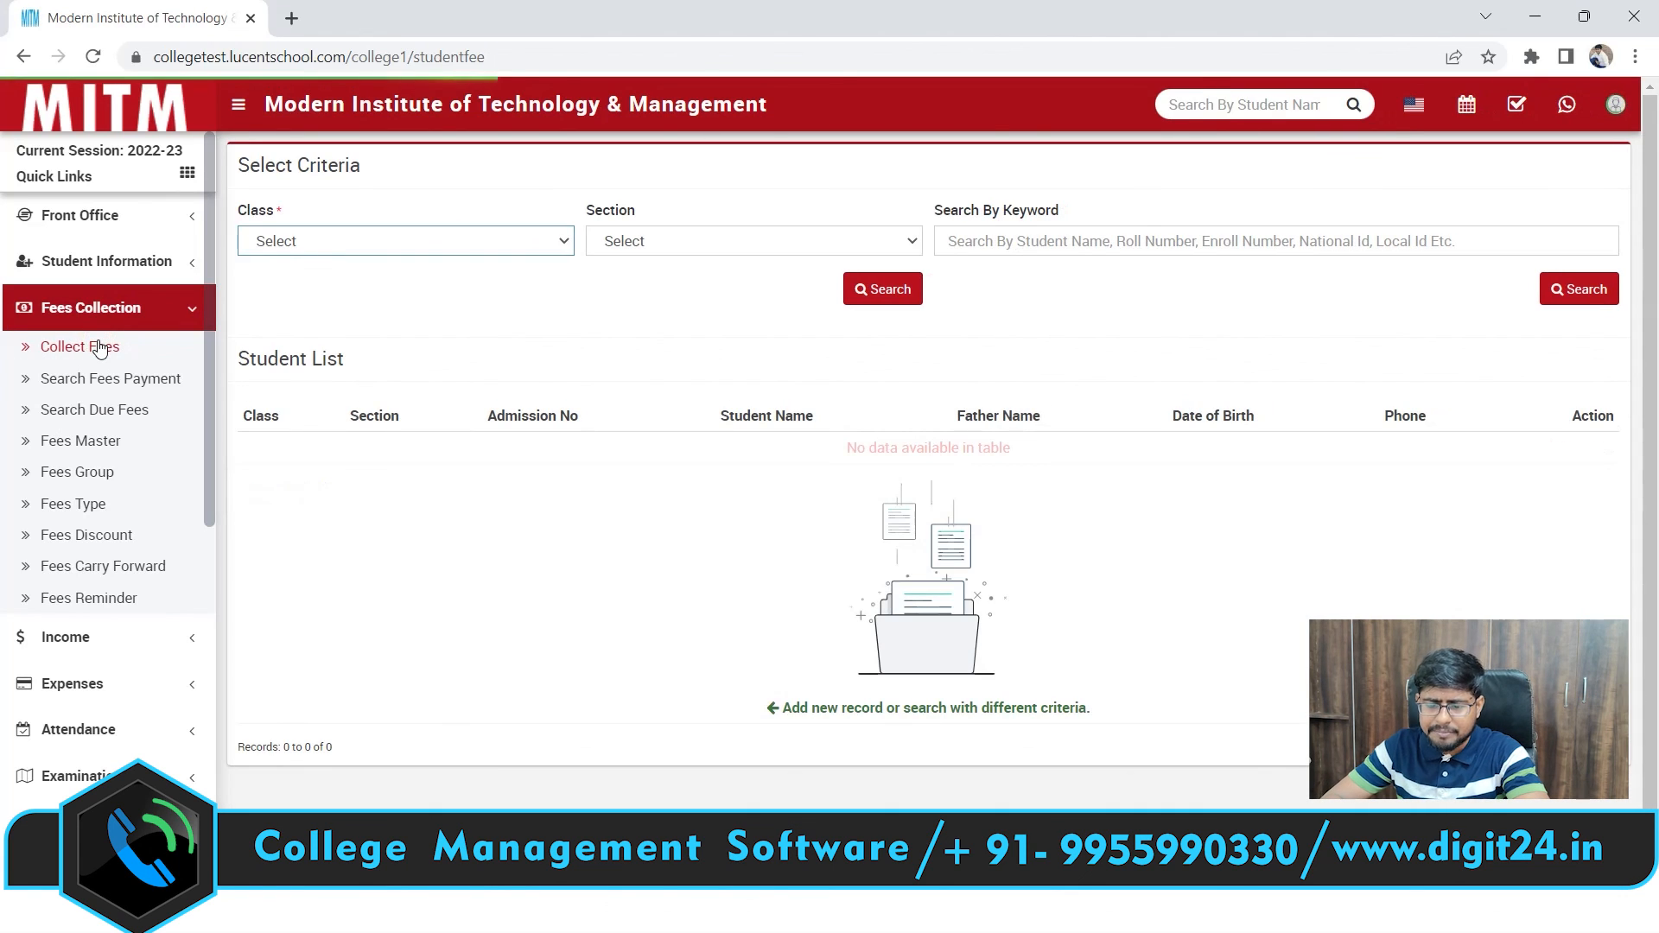
click(104, 261)
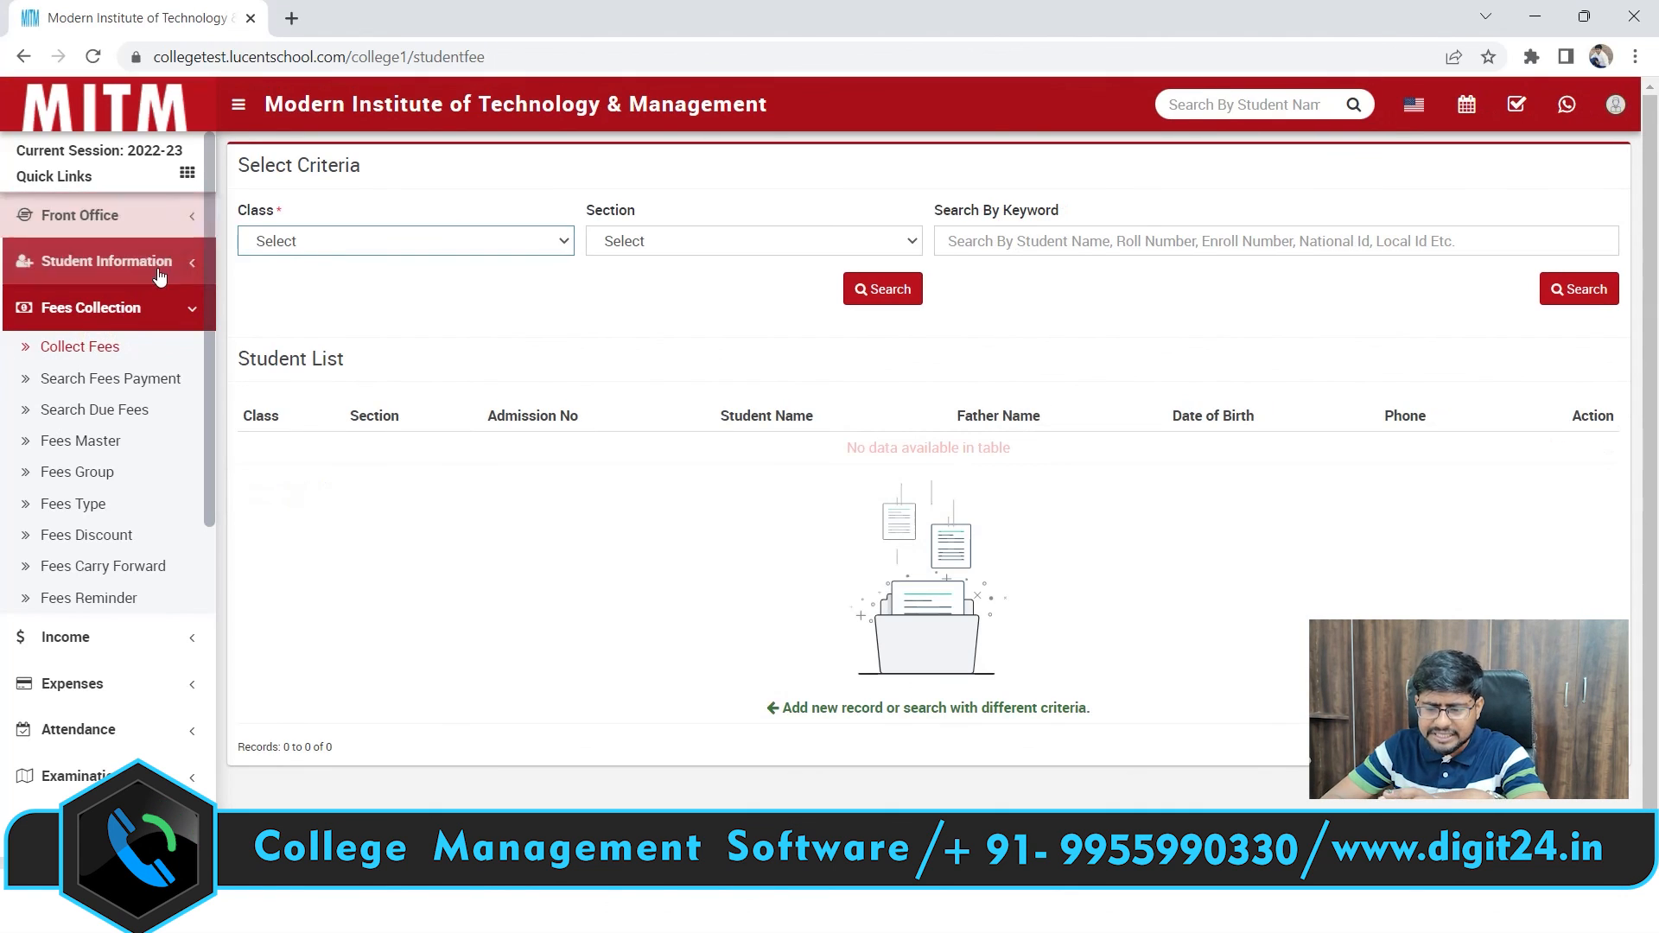
click(90, 332)
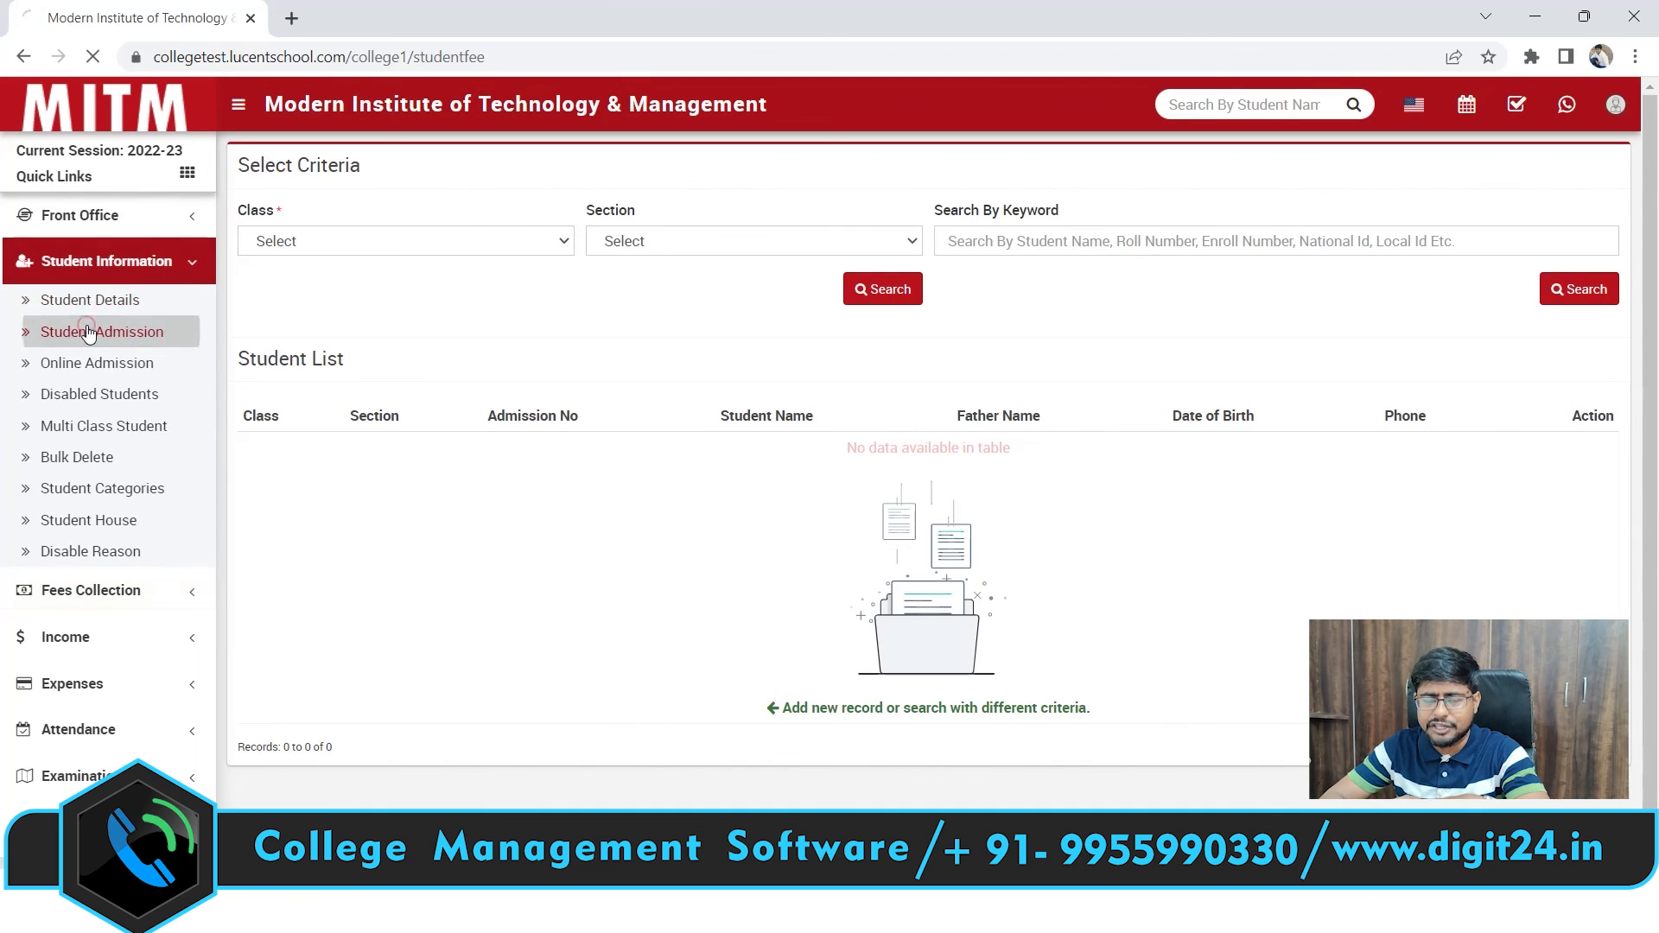